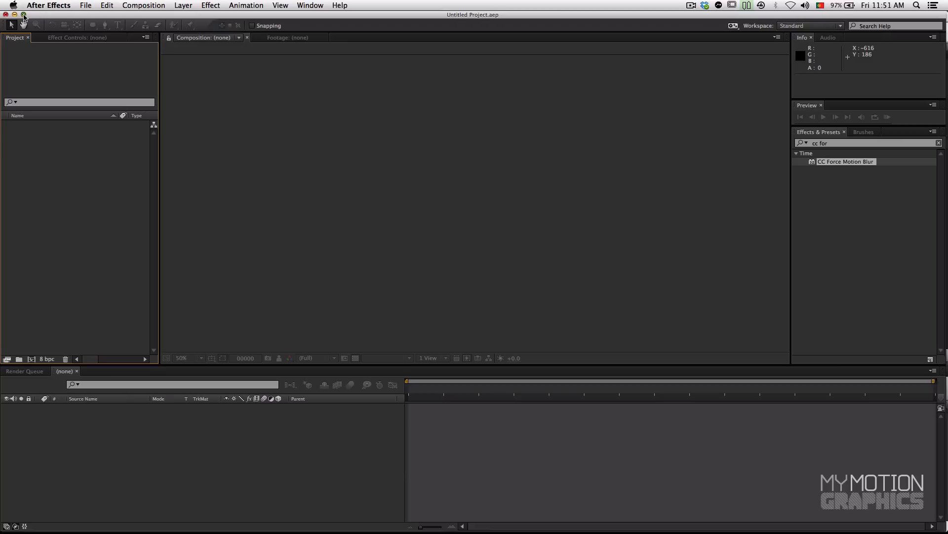
Step: Import CUBES_0000.png from the Render 3D folder as a PNG sequence
{"action": "left_click", "coordinate": [24, 16]}
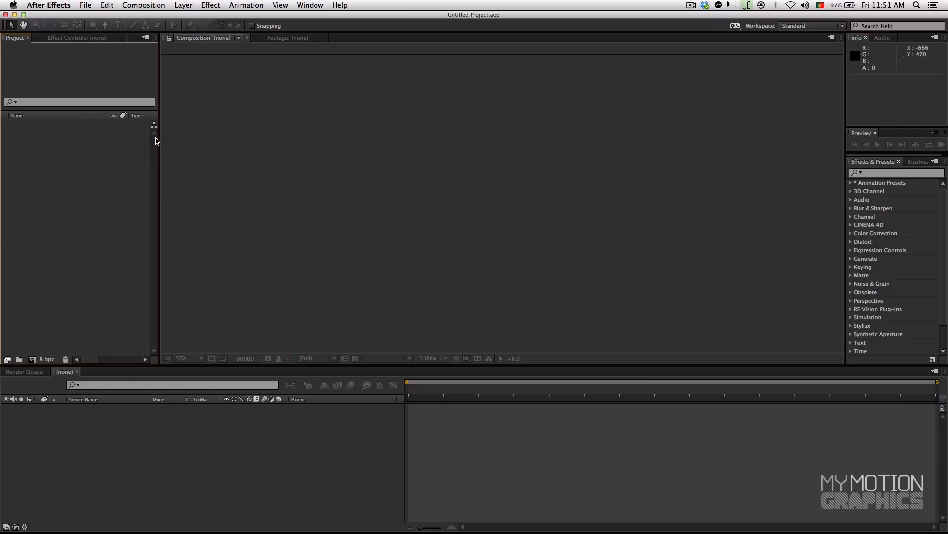
{"action": "left_click_drag", "start_coordinate": [160, 135], "coordinate": [169, 133]}
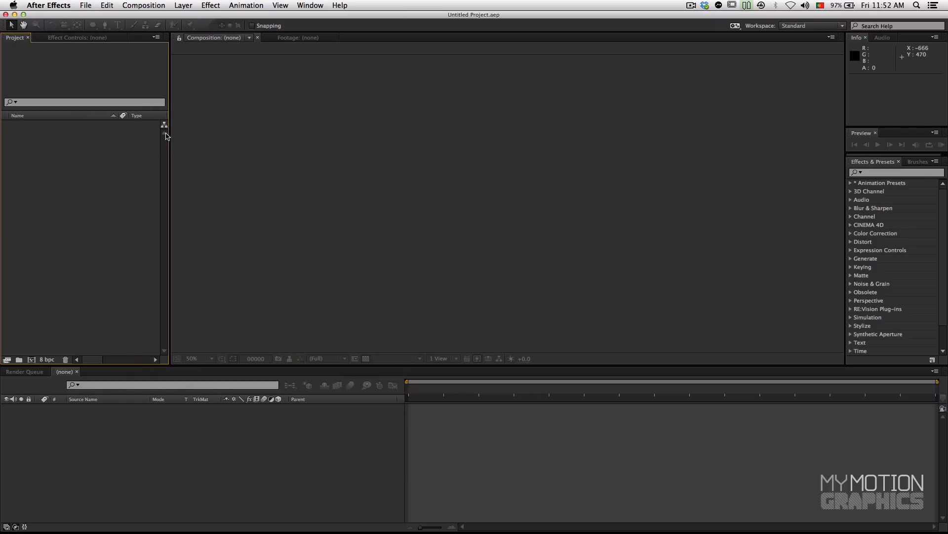
{"action": "double_click", "coordinate": [81, 184]}
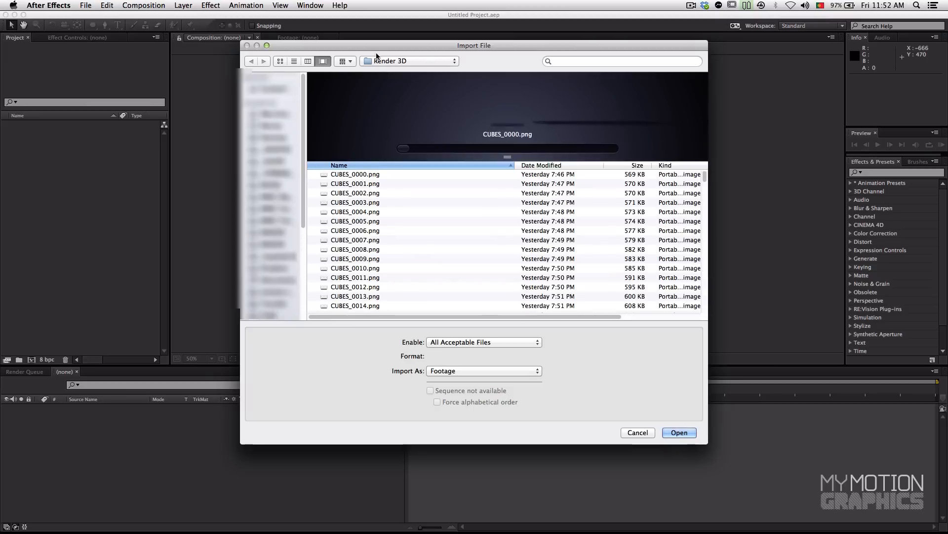
{"action": "left_click_drag", "start_coordinate": [363, 43], "coordinate": [328, 31]}
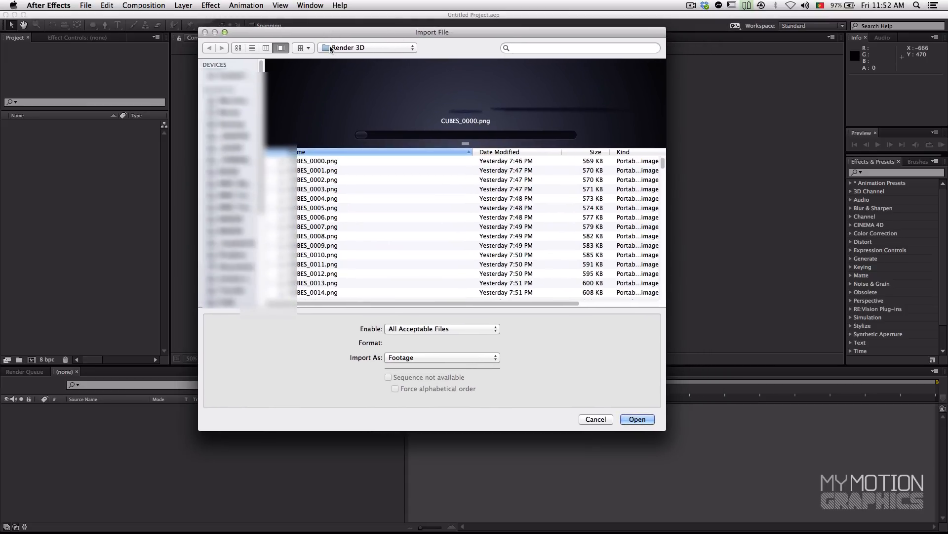
{"action": "left_click", "coordinate": [320, 163]}
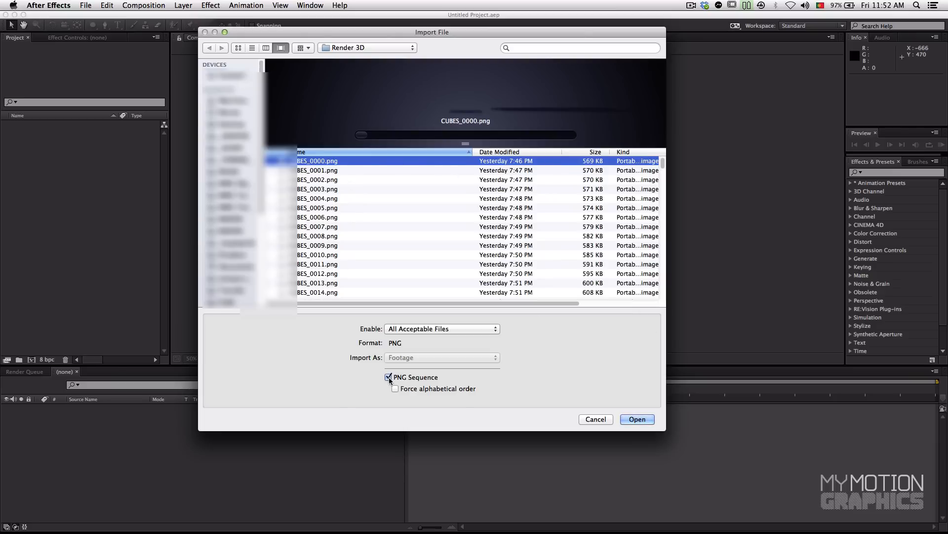
{"action": "left_click", "coordinate": [637, 419]}
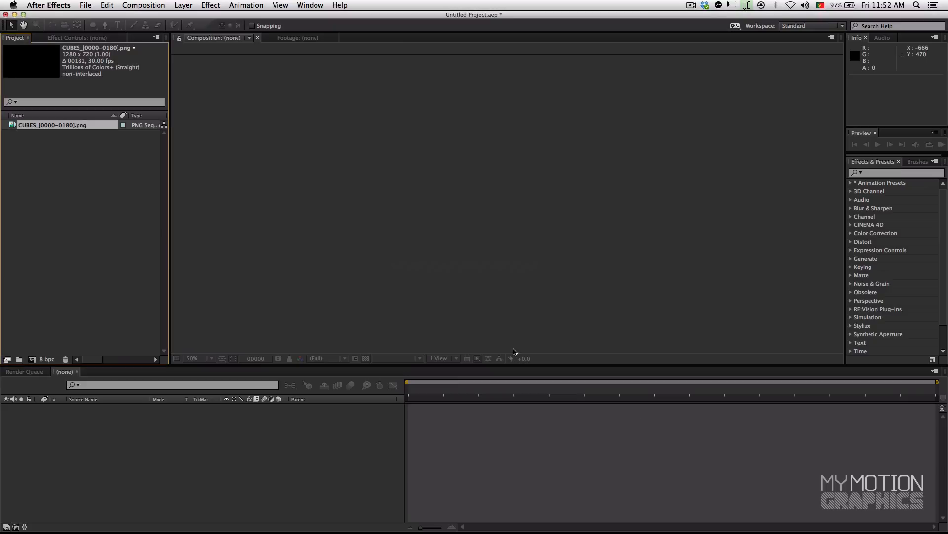
Step: In the main footage interpretation of the CUBES sequence, set the alpha to Premultiplied, matted with black (000000)
{"action": "right_click", "coordinate": [42, 131]}
{"action": "mouse_move", "coordinate": [75, 198]}
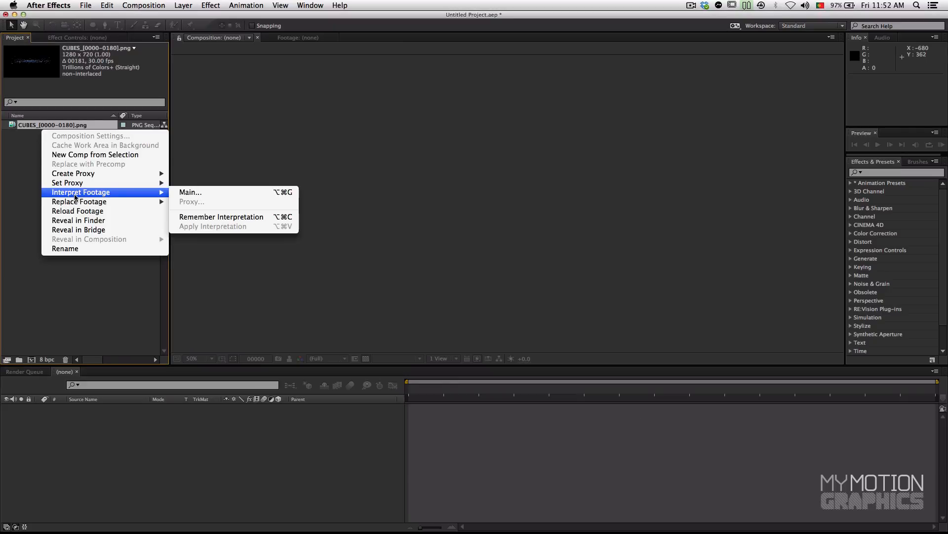
{"action": "left_click", "coordinate": [36, 125]}
{"action": "right_click", "coordinate": [37, 125]}
{"action": "mouse_move", "coordinate": [66, 192]}
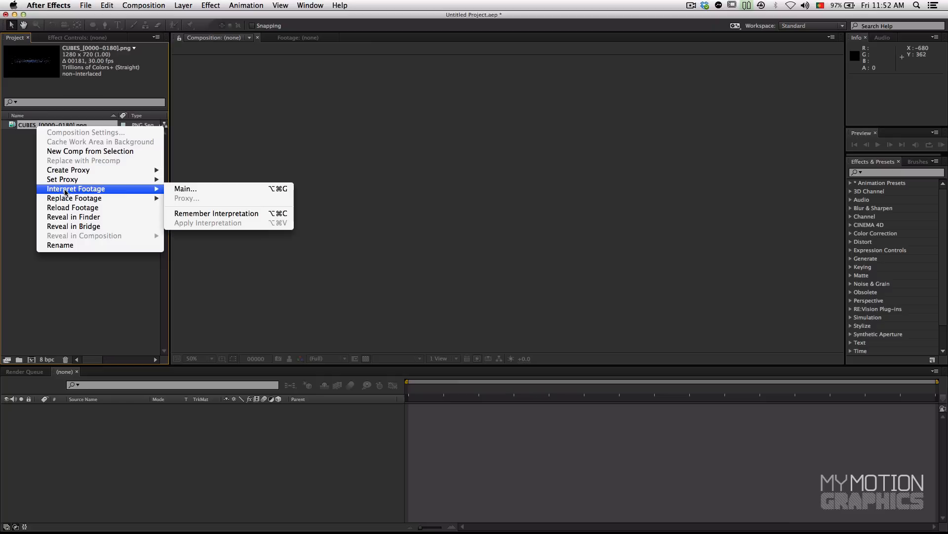
{"action": "left_click", "coordinate": [187, 191]}
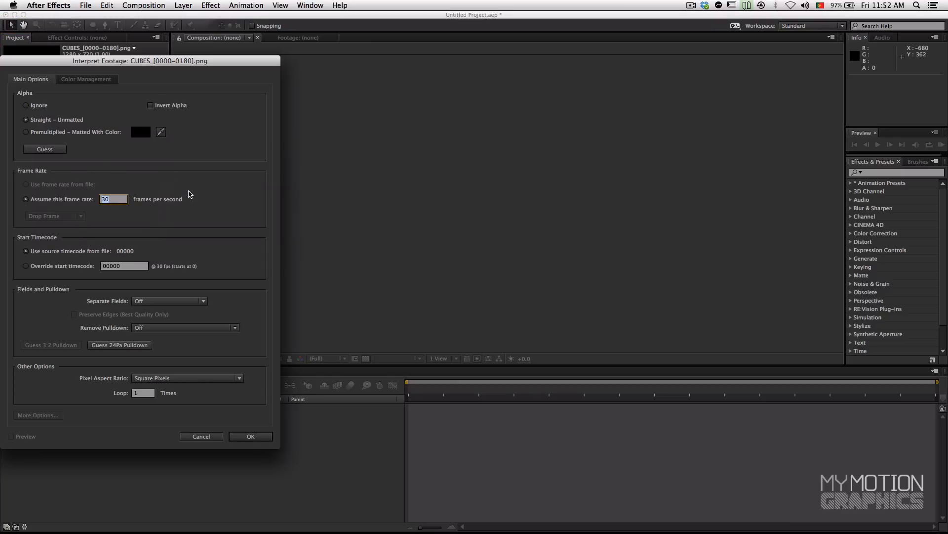
{"action": "left_click_drag", "start_coordinate": [120, 63], "coordinate": [289, 68]}
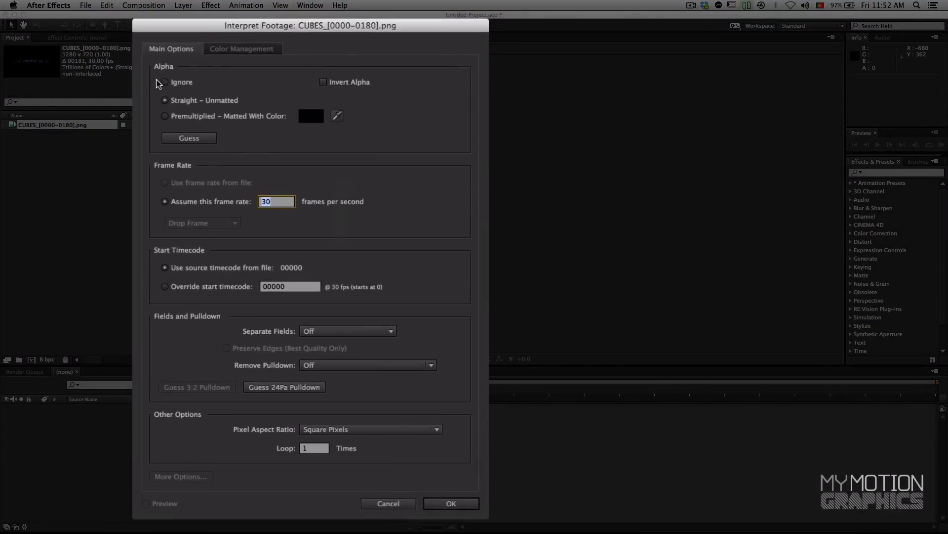
{"action": "left_click", "coordinate": [166, 116]}
{"action": "left_click", "coordinate": [307, 121]}
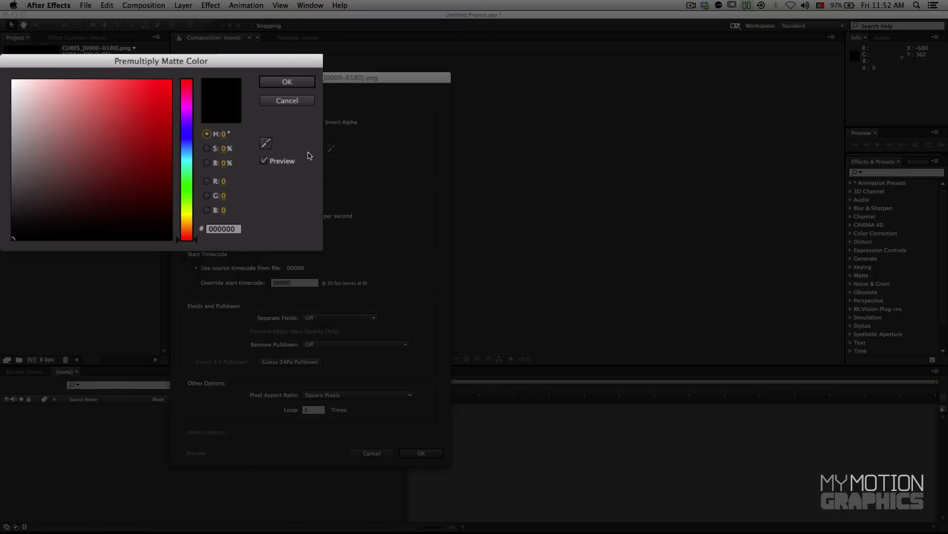
{"action": "left_click", "coordinate": [285, 83]}
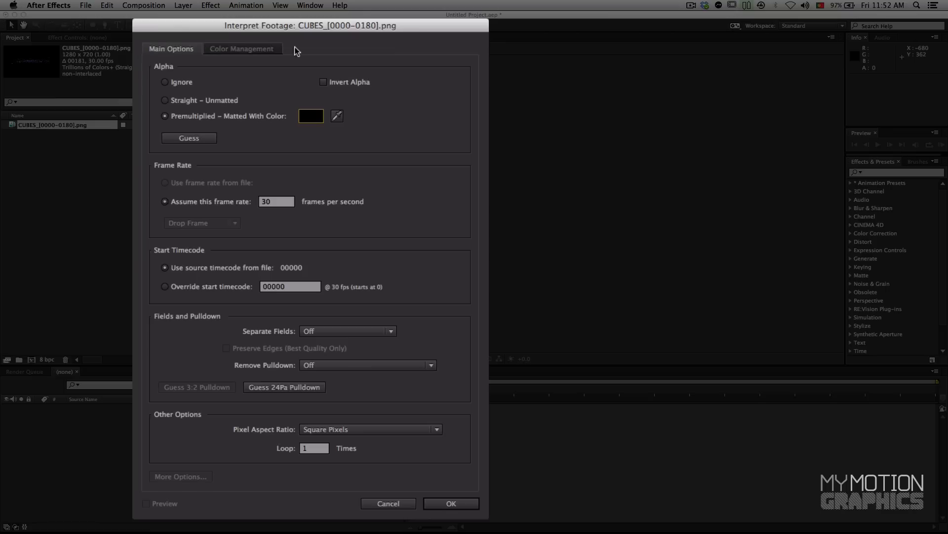
Step: Set the sequence's assumed frame rate to 29.97 frames per second and apply the interpretation
{"action": "left_click", "coordinate": [321, 206]}
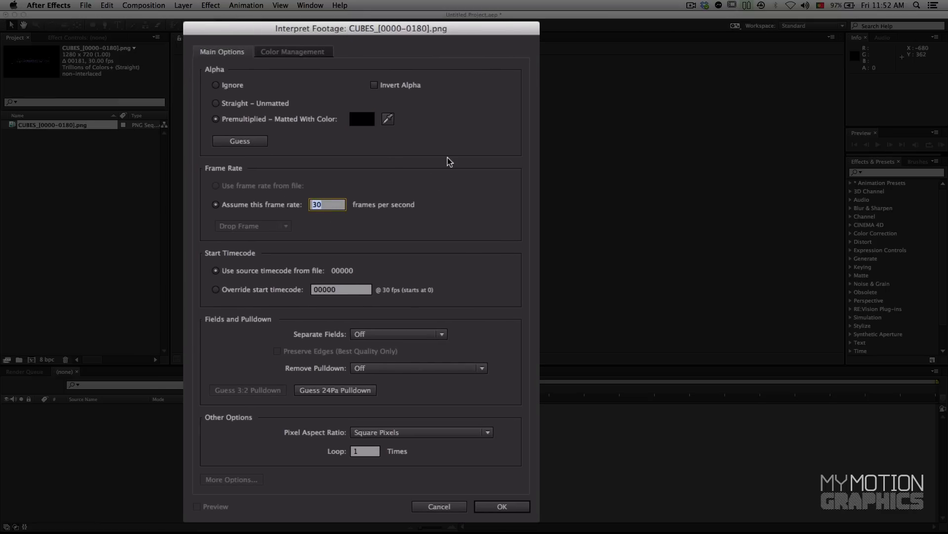
{"action": "type", "text": "29.97"}
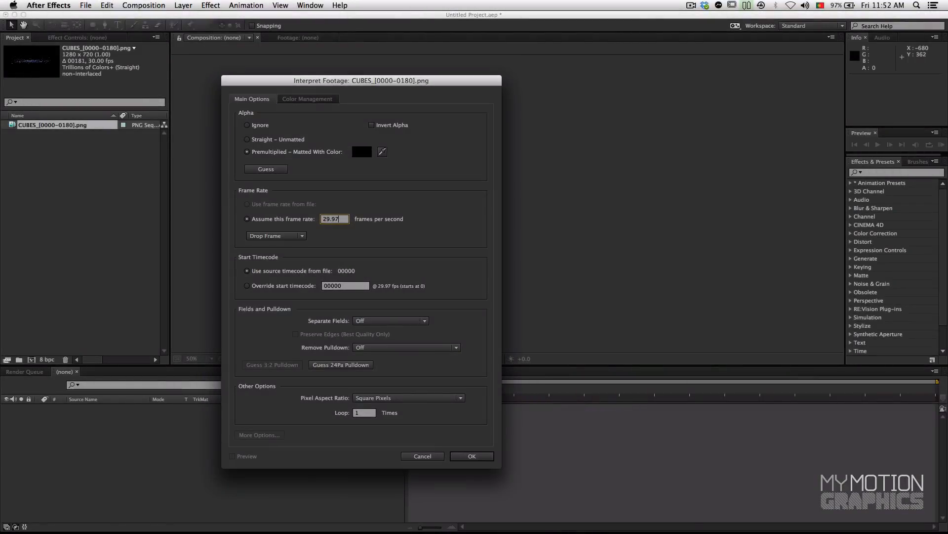
{"action": "key", "text": "Return"}
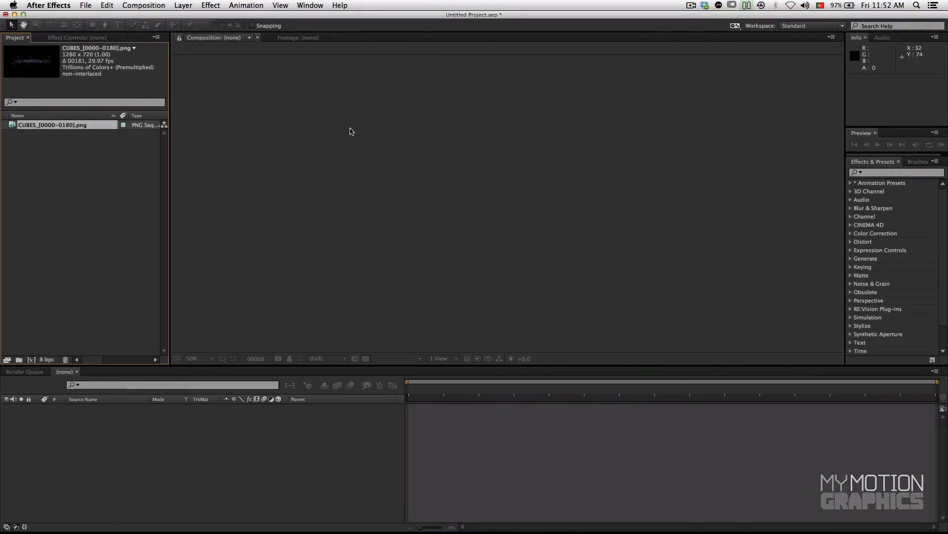
Step: Review the alpha and frame rate options in the footage interpretation of the CUBES sequence
{"action": "right_click", "coordinate": [66, 124]}
{"action": "mouse_move", "coordinate": [113, 186]}
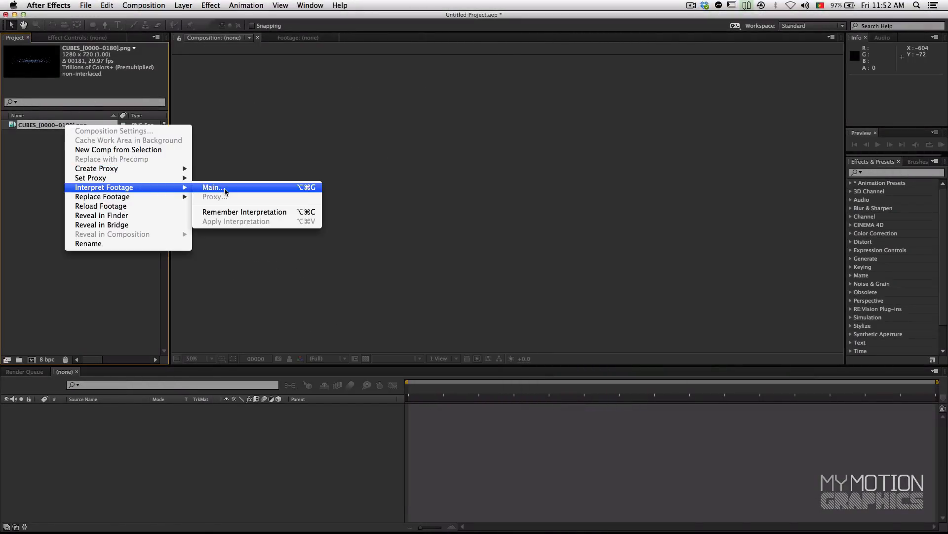
{"action": "left_click", "coordinate": [254, 178]}
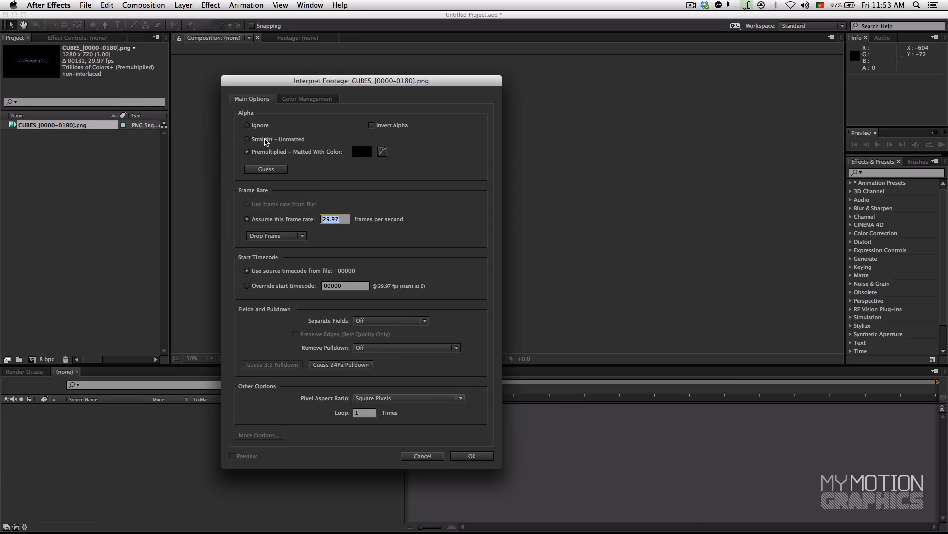
{"action": "left_click", "coordinate": [472, 456]}
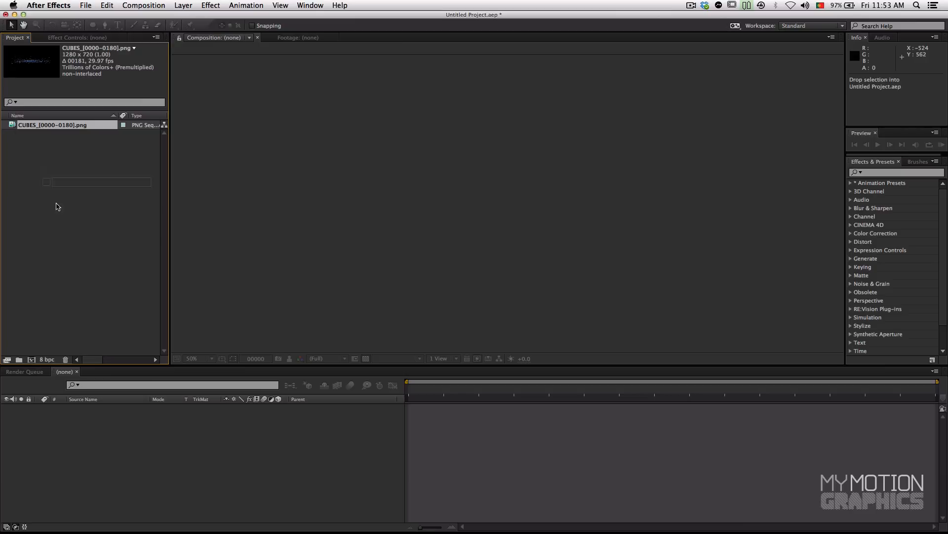
Step: Create a composition from the CUBES sequence and preview its animation, stopping at frame 177
{"action": "left_click", "coordinate": [31, 360]}
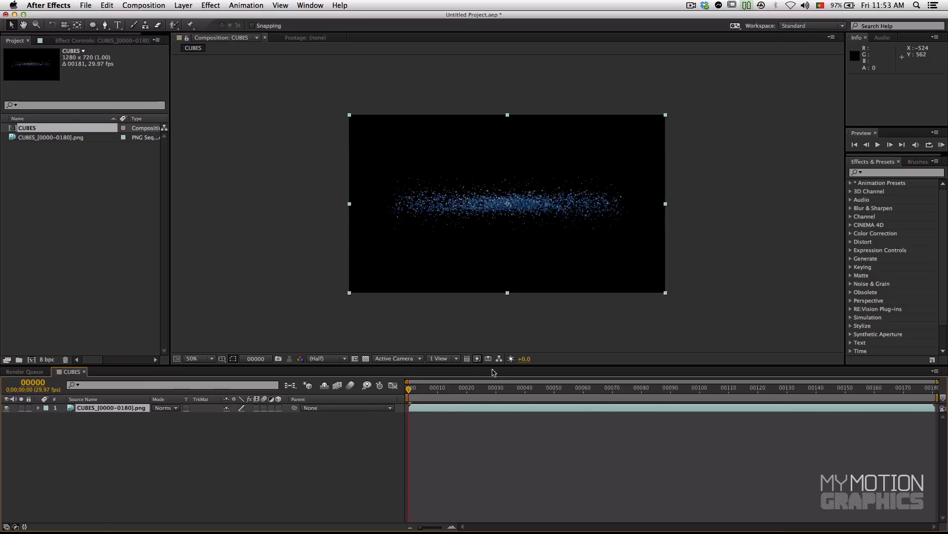
{"action": "left_click", "coordinate": [941, 145]}
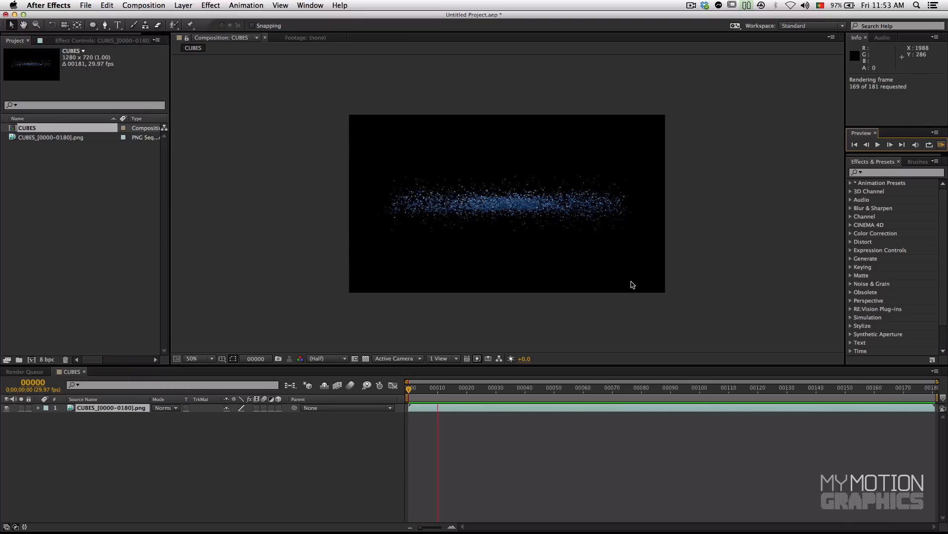
{"action": "left_click_drag", "start_coordinate": [778, 389], "coordinate": [924, 394]}
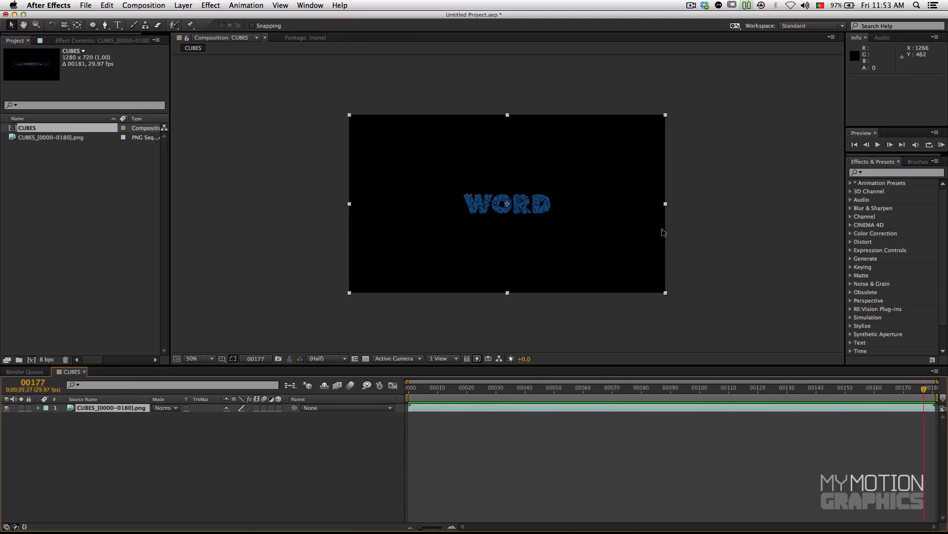
Step: Magnify the composition view to 100% and enlarge the timeline area beneath it
{"action": "scroll", "coordinate": [664, 233], "scroll_direction": "up", "scroll_amount": 1}
{"action": "left_click_drag", "start_coordinate": [516, 364], "coordinate": [525, 435]}
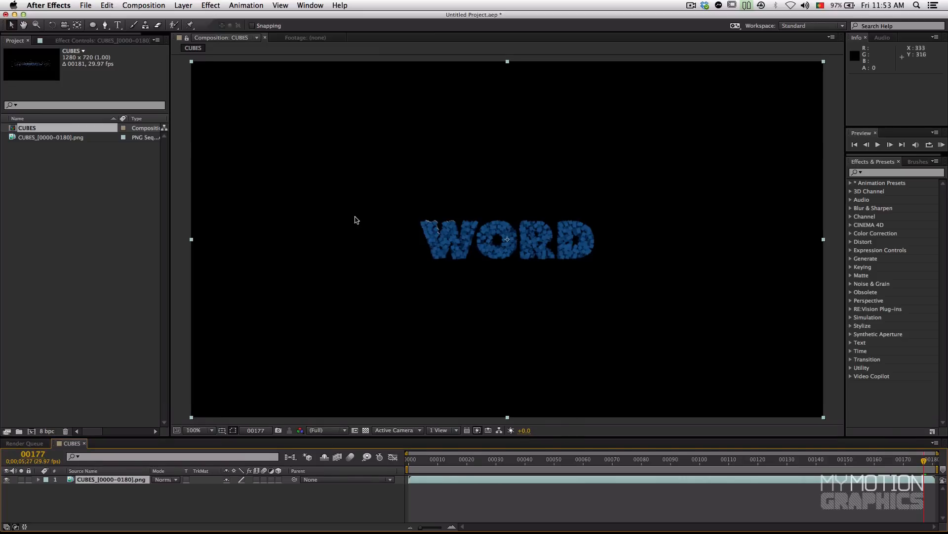
{"action": "left_click_drag", "start_coordinate": [562, 436], "coordinate": [584, 279]}
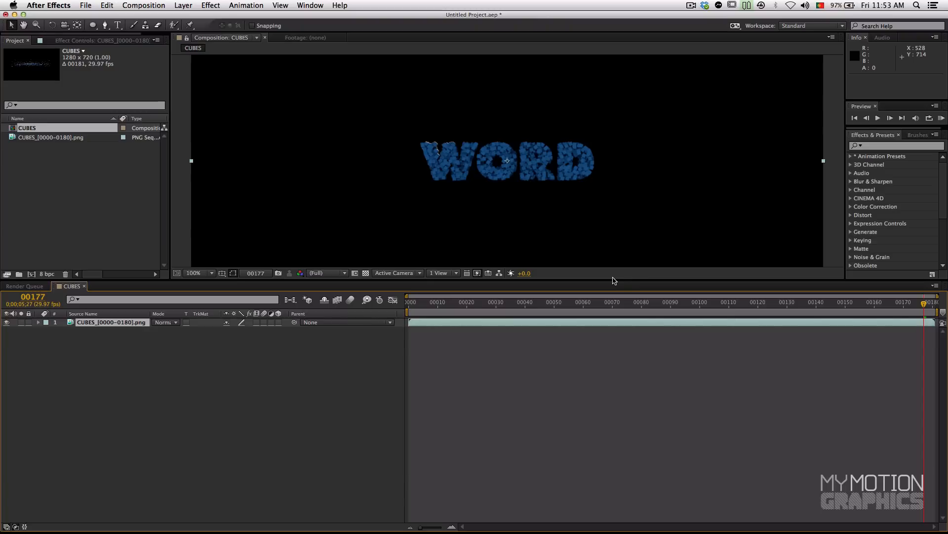
{"action": "left_click_drag", "start_coordinate": [613, 279], "coordinate": [616, 326]}
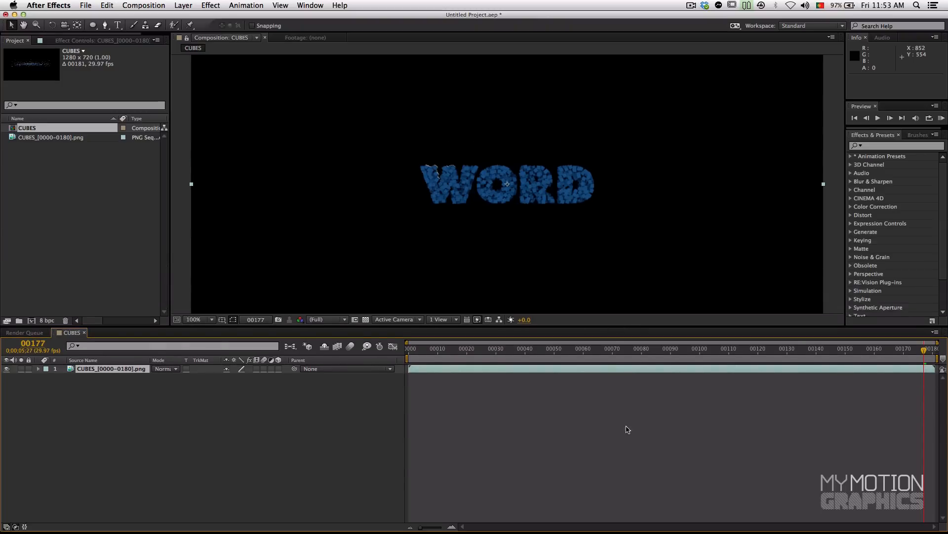
Step: Go to frame 180 and set the CUBES composition's duration to 210 frames
{"action": "mouse_move", "coordinate": [924, 350]}
{"action": "left_mouse_down"}
{"action": "mouse_move", "coordinate": [936, 354]}
{"action": "mouse_move", "coordinate": [876, 358]}
{"action": "mouse_move", "coordinate": [933, 351]}
{"action": "left_mouse_up"}
{"action": "left_click", "coordinate": [935, 333]}
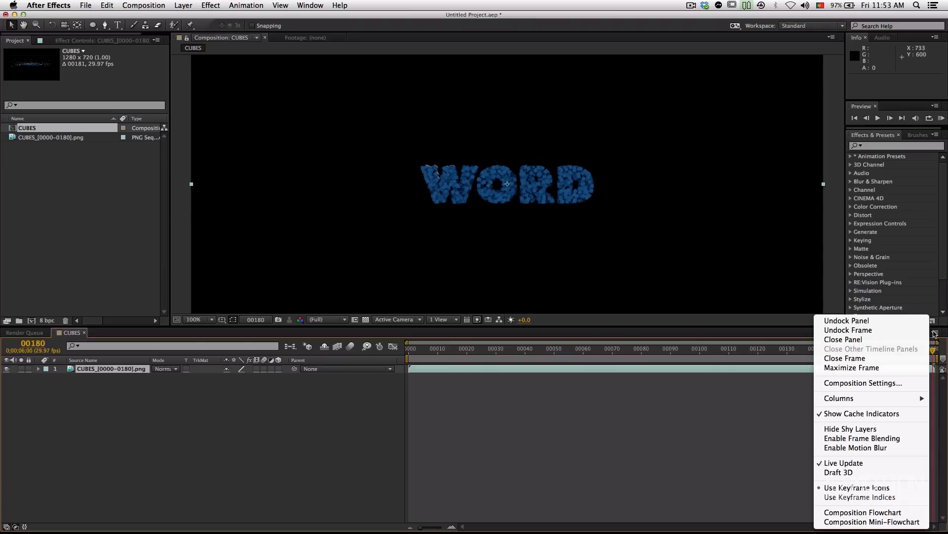
{"action": "left_click", "coordinate": [935, 333]}
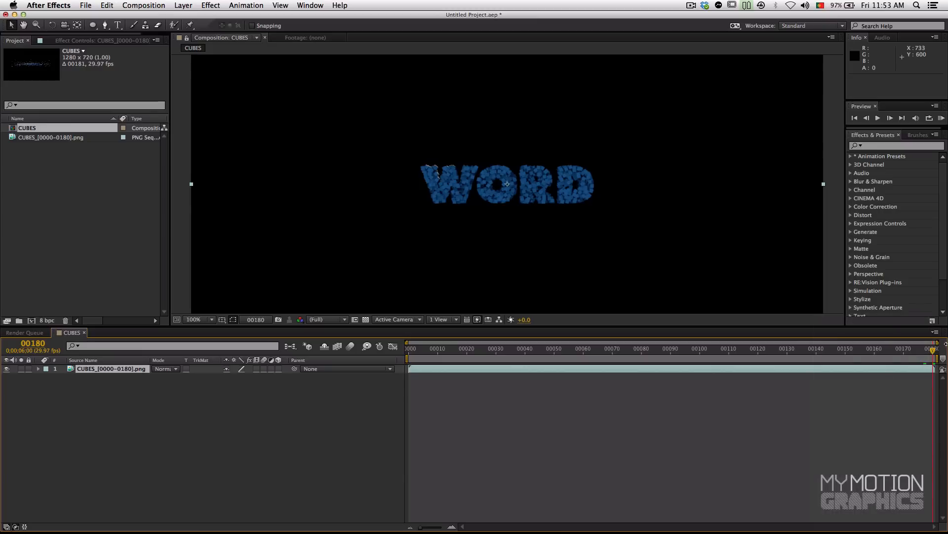
{"action": "left_click", "coordinate": [937, 335]}
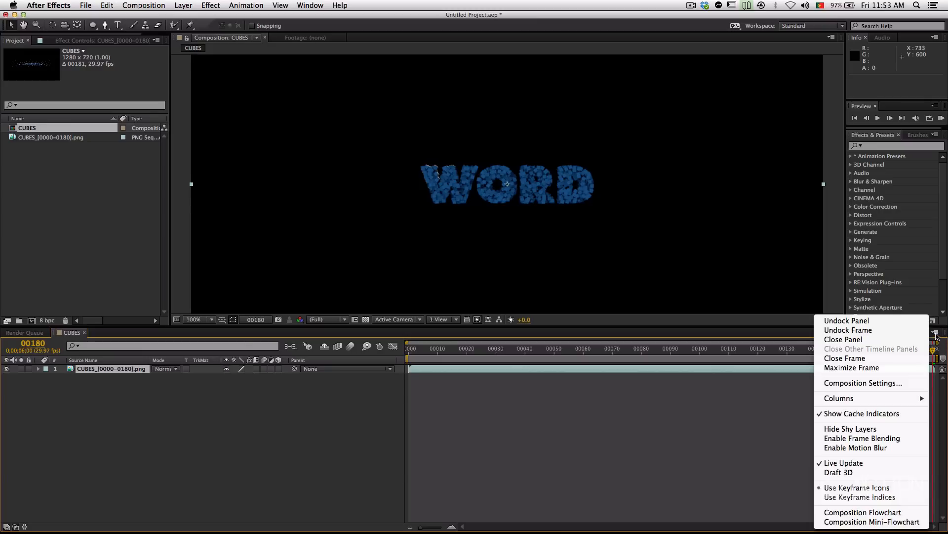
{"action": "left_click", "coordinate": [870, 387]}
{"action": "left_click", "coordinate": [247, 314]}
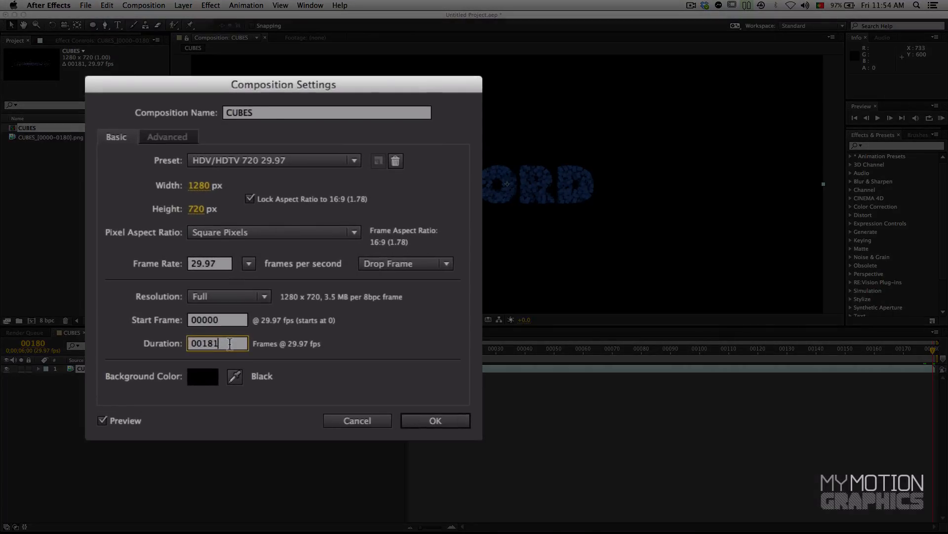
{"action": "double_click", "coordinate": [230, 343]}
{"action": "type", "text": "210"}
{"action": "key", "text": "Return"}
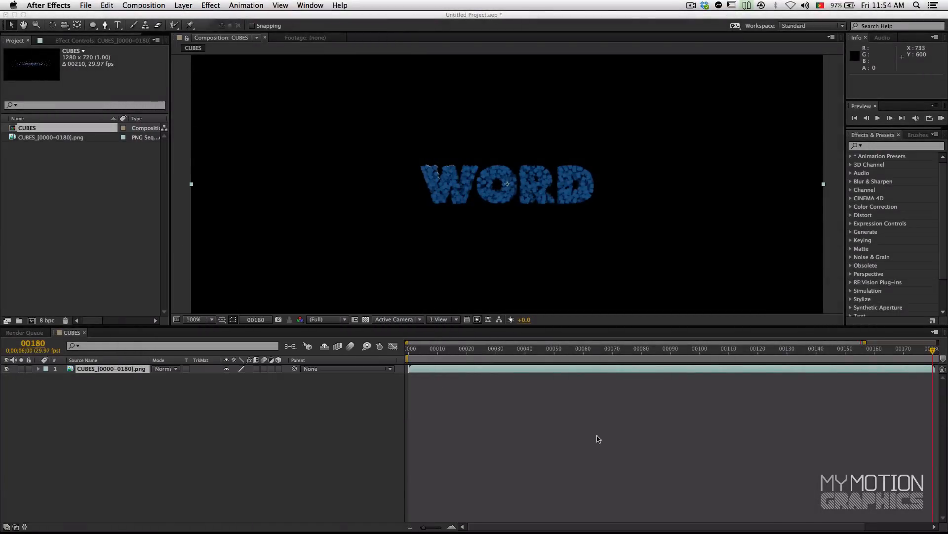
Step: With the current time at frame 180, the layer's last frame, duplicate the CUBES sequence layer
{"action": "left_click", "coordinate": [412, 527]}
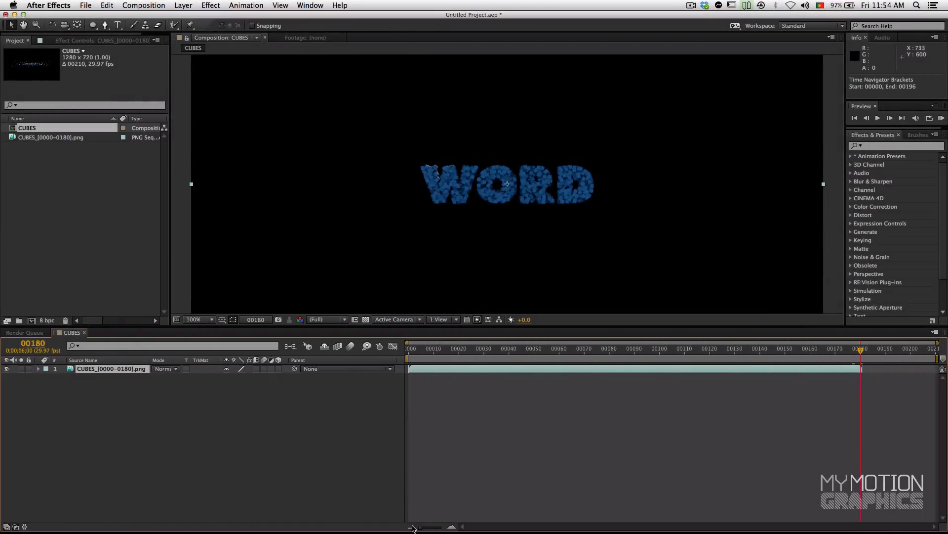
{"action": "mouse_move", "coordinate": [874, 349]}
{"action": "left_mouse_down"}
{"action": "mouse_move", "coordinate": [936, 355]}
{"action": "mouse_move", "coordinate": [855, 360]}
{"action": "mouse_move", "coordinate": [905, 356]}
{"action": "mouse_move", "coordinate": [862, 356]}
{"action": "left_mouse_up"}
{"action": "left_click", "coordinate": [453, 527]}
{"action": "left_click_drag", "start_coordinate": [857, 357], "coordinate": [483, 353]}
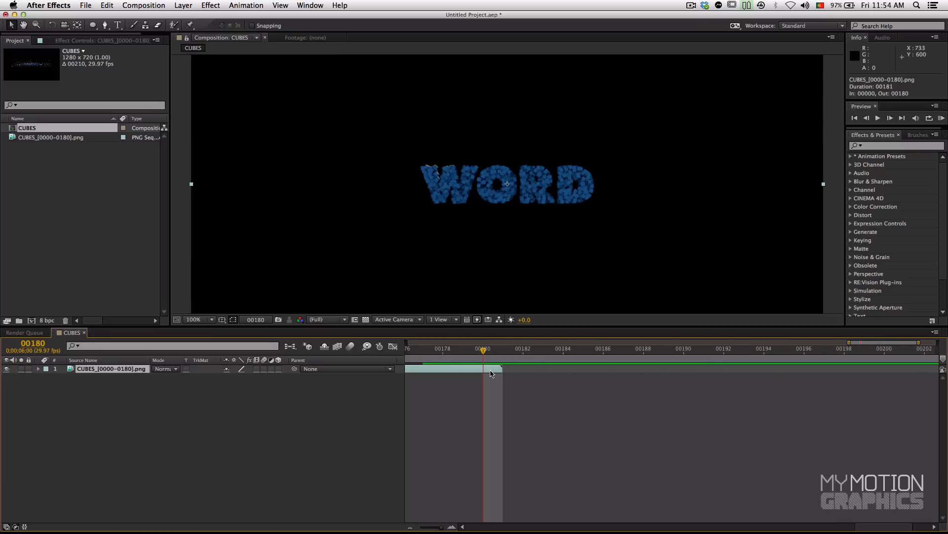
{"action": "key", "text": "super+d"}
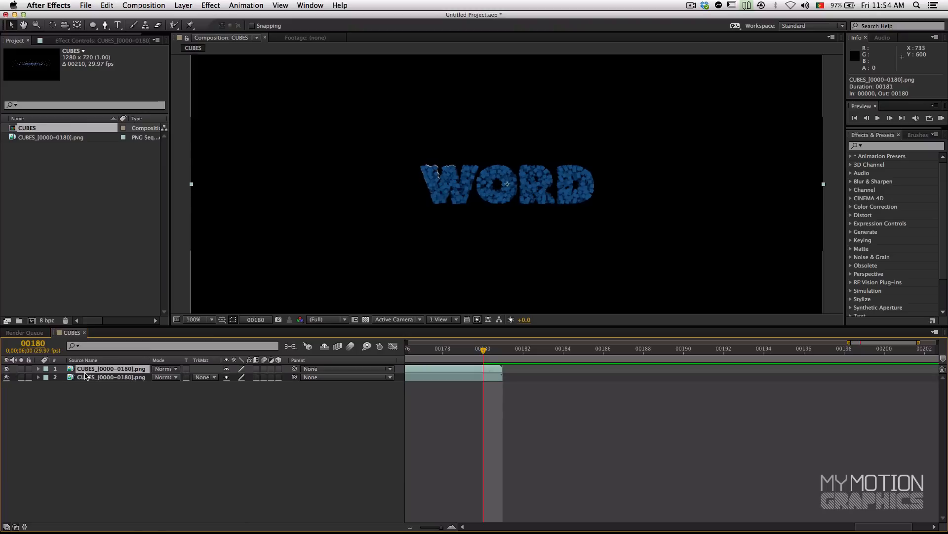
Step: Enable time remapping on the lower of the two CUBES layers
{"action": "left_click", "coordinate": [492, 380]}
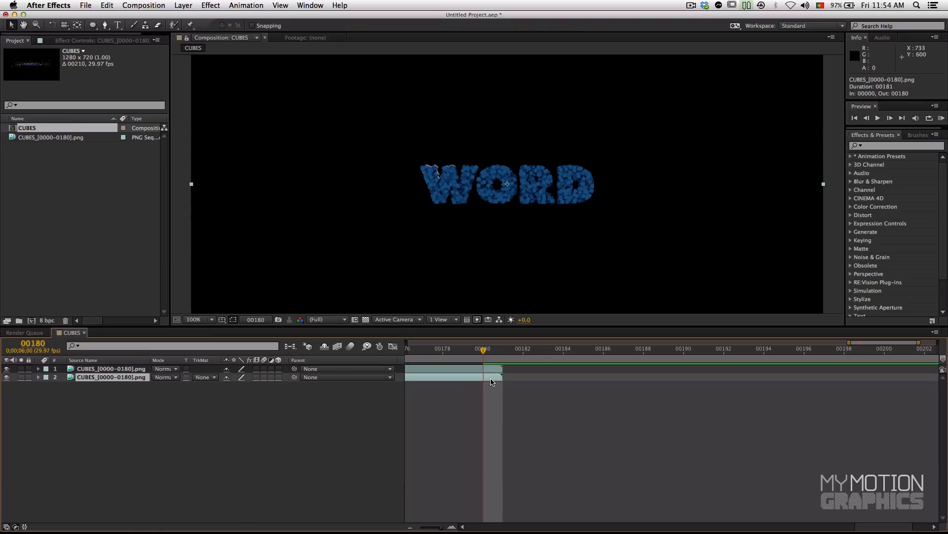
{"action": "right_click", "coordinate": [494, 380]}
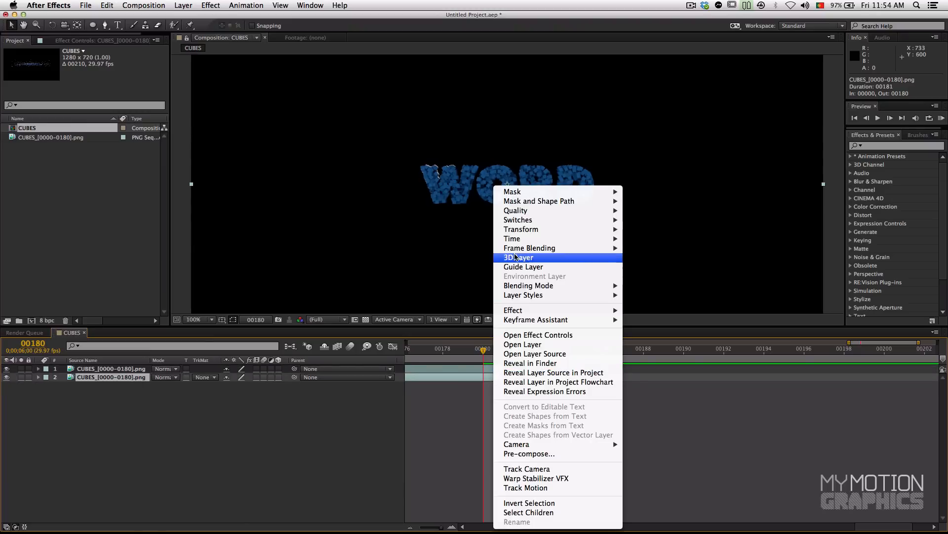
{"action": "mouse_move", "coordinate": [521, 241]}
{"action": "left_click", "coordinate": [670, 267]}
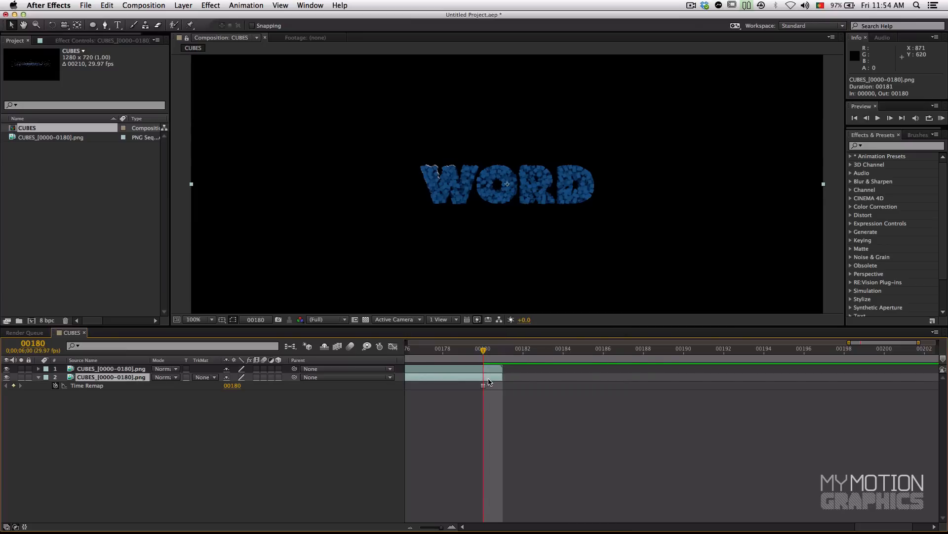
Step: Split the time-remapped lower CUBES layer at frame 180 and delete the portion before the split
{"action": "key", "text": "super+shift+d"}
{"action": "left_click", "coordinate": [467, 385]}
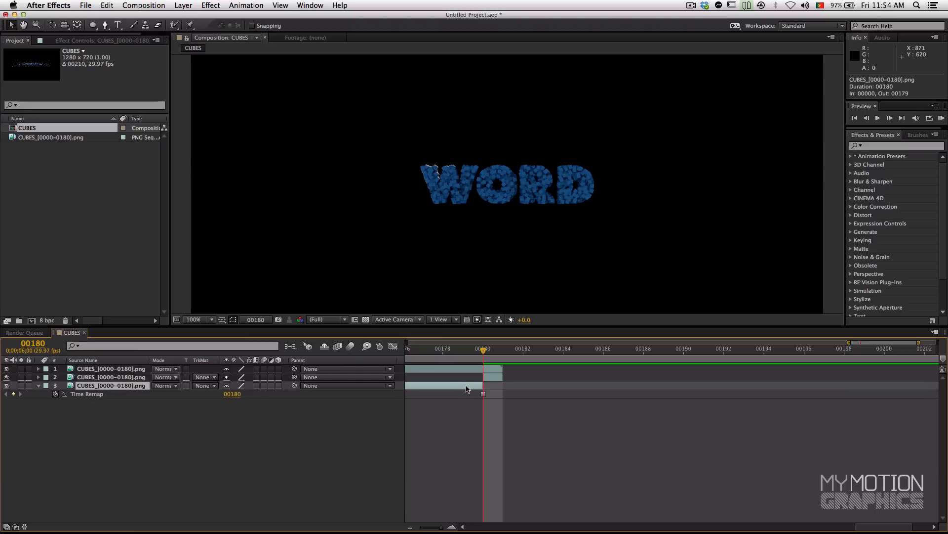
{"action": "key", "text": "Delete"}
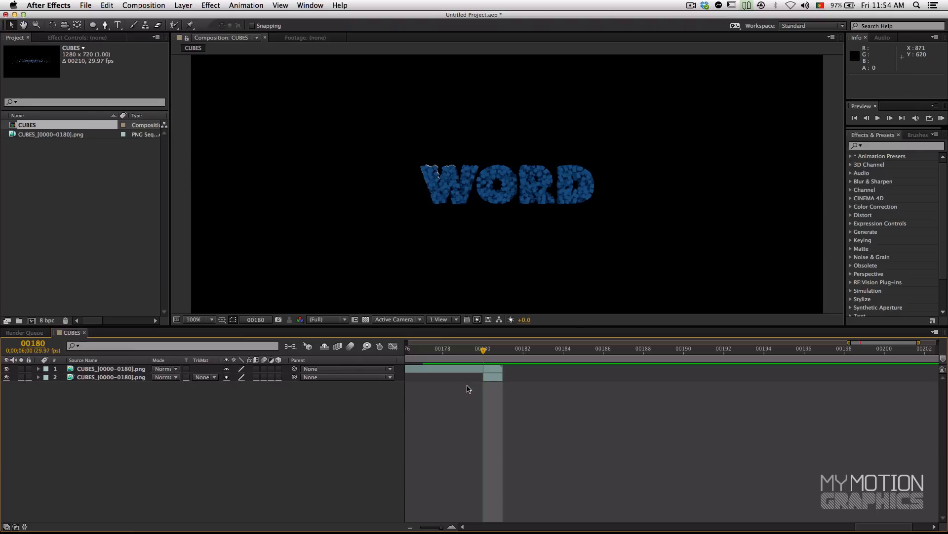
Step: Shift the remaining one-frame layer to start at frame 181 and extend its out point to frame 209, the composition's end
{"action": "left_click_drag", "start_coordinate": [494, 377], "coordinate": [508, 381]}
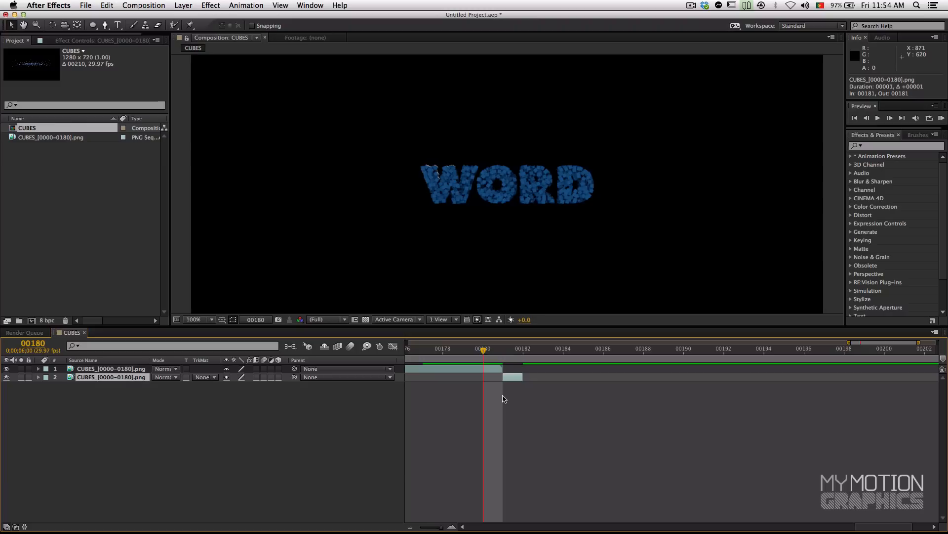
{"action": "left_click_drag", "start_coordinate": [522, 377], "coordinate": [864, 377]}
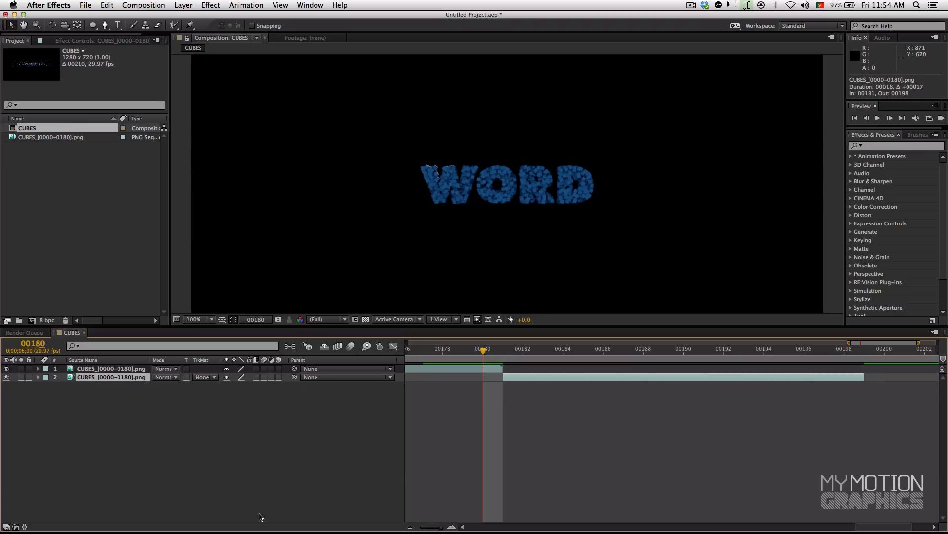
{"action": "left_click", "coordinate": [411, 526]}
{"action": "left_click_drag", "start_coordinate": [804, 377], "coordinate": [936, 377]}
Step: Scrub through the full composition to check the transition from the sequence into the held frame, and return to frame 0
{"action": "left_click", "coordinate": [650, 356]}
{"action": "key", "text": "space"}
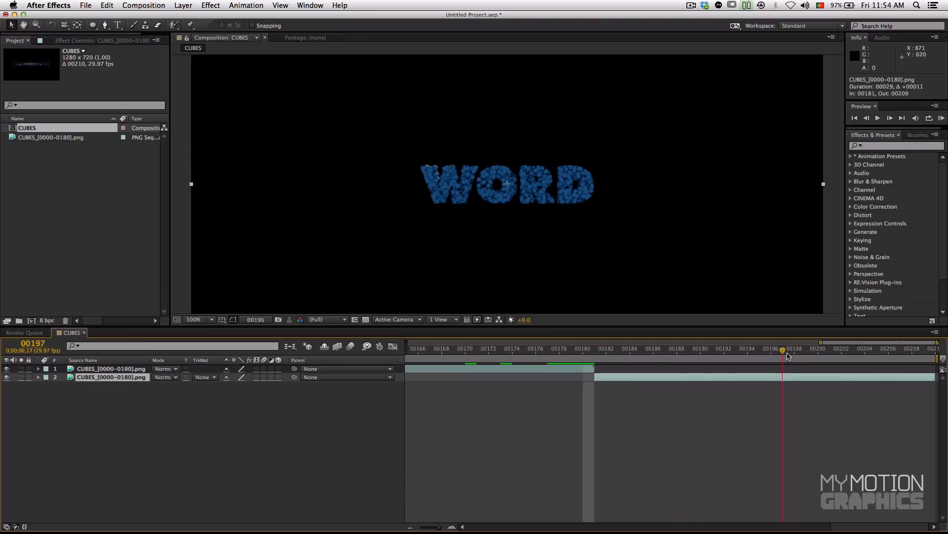
{"action": "left_click", "coordinate": [411, 526]}
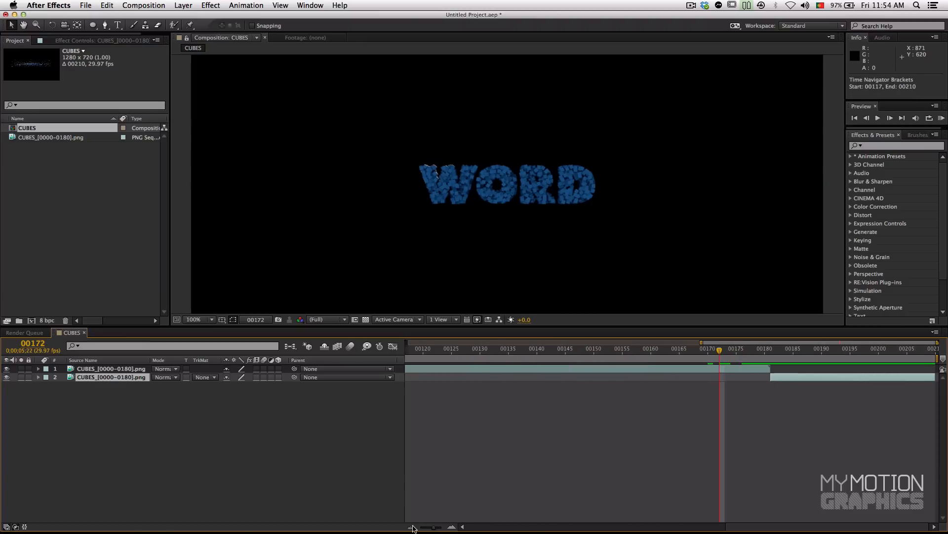
{"action": "left_click", "coordinate": [735, 355]}
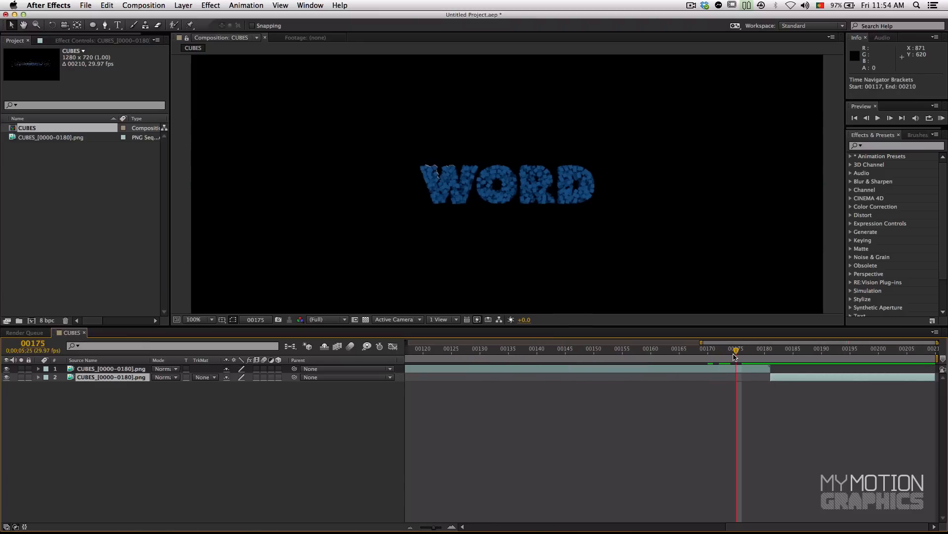
{"action": "left_click", "coordinate": [409, 527]}
{"action": "left_click", "coordinate": [409, 527]}
{"action": "left_click", "coordinate": [429, 350]}
{"action": "left_click_drag", "start_coordinate": [429, 350], "coordinate": [870, 379]}
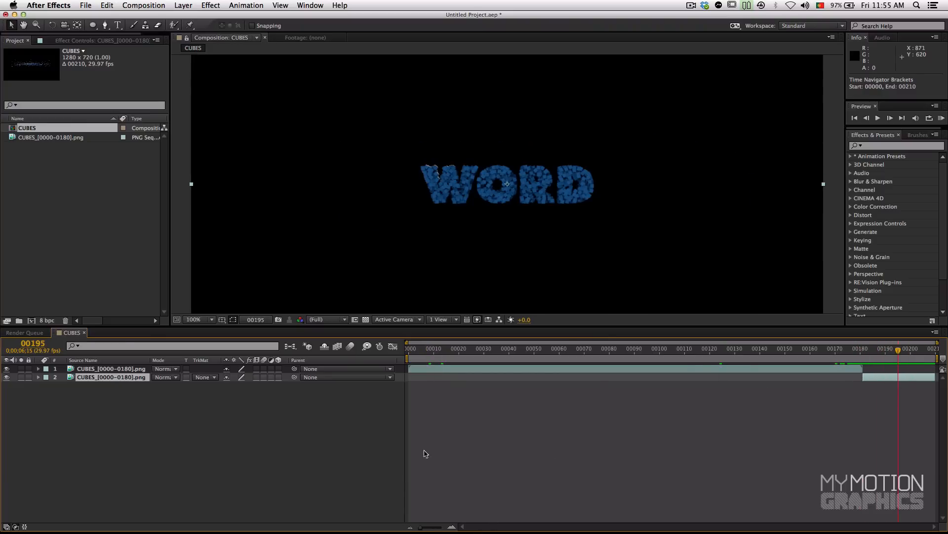
{"action": "left_click_drag", "start_coordinate": [421, 353], "coordinate": [285, 380]}
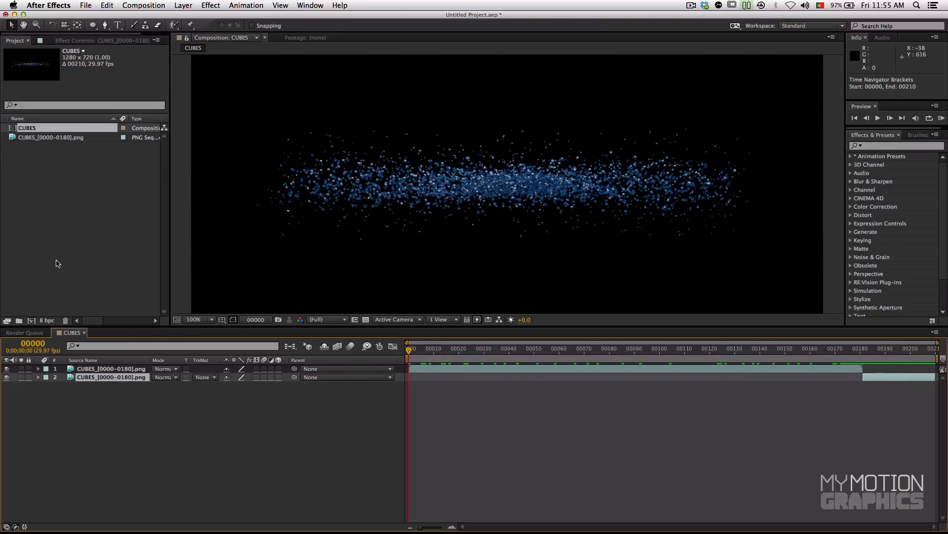
Step: Create a new composition from the CUBES composition, nesting it as a layer
{"action": "left_click", "coordinate": [53, 214]}
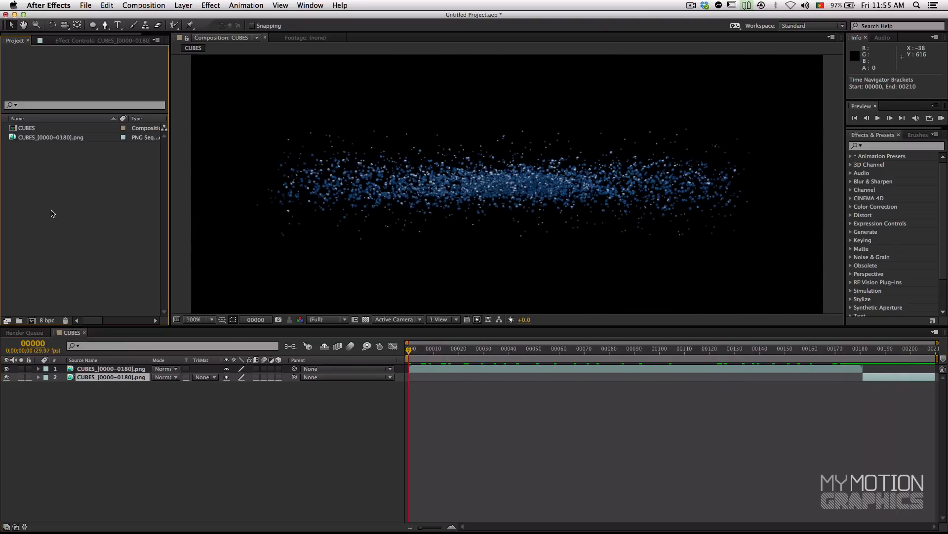
{"action": "left_click", "coordinate": [20, 129]}
{"action": "mouse_move", "coordinate": [18, 128]}
{"action": "left_mouse_down"}
{"action": "mouse_move", "coordinate": [60, 173]}
{"action": "mouse_move", "coordinate": [16, 130]}
{"action": "left_mouse_up"}
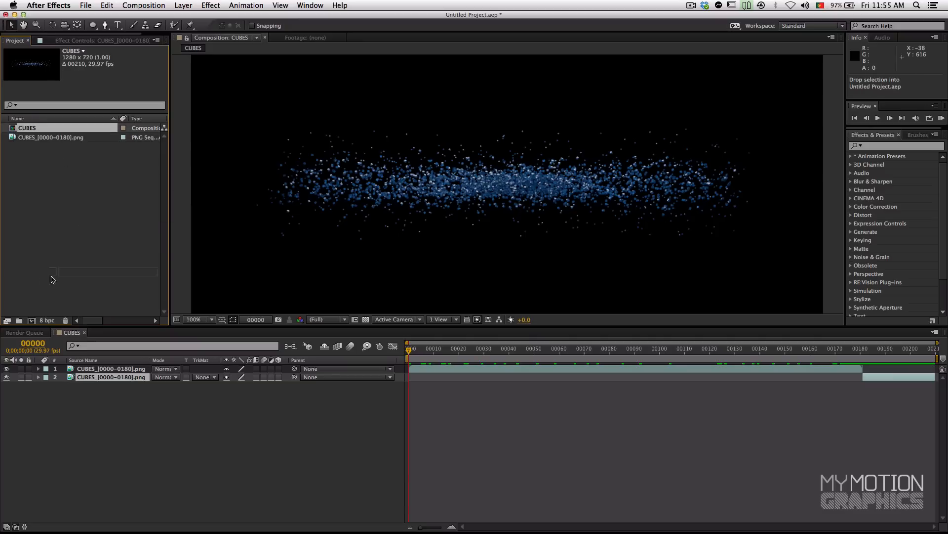
{"action": "left_click", "coordinate": [29, 321]}
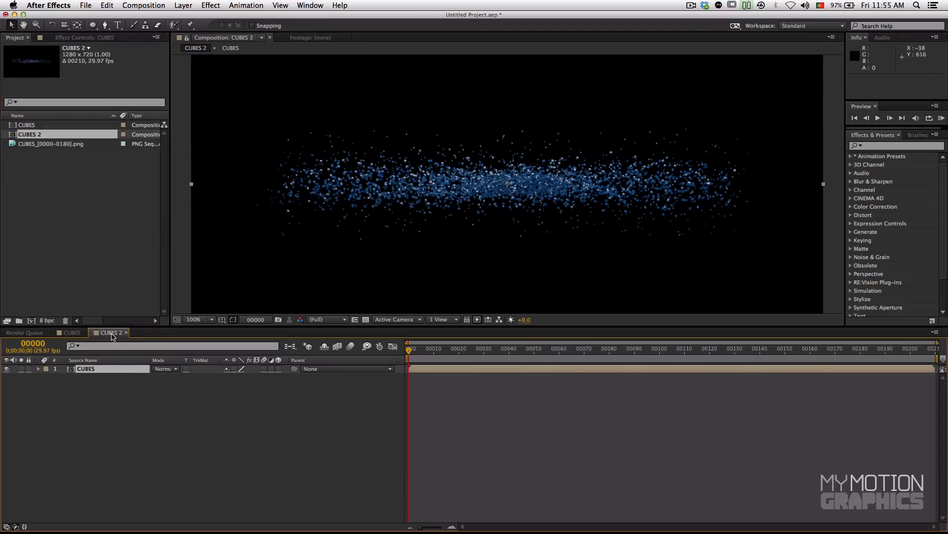
Step: Rename the nested CUBES layer as "original"
{"action": "left_click", "coordinate": [80, 378]}
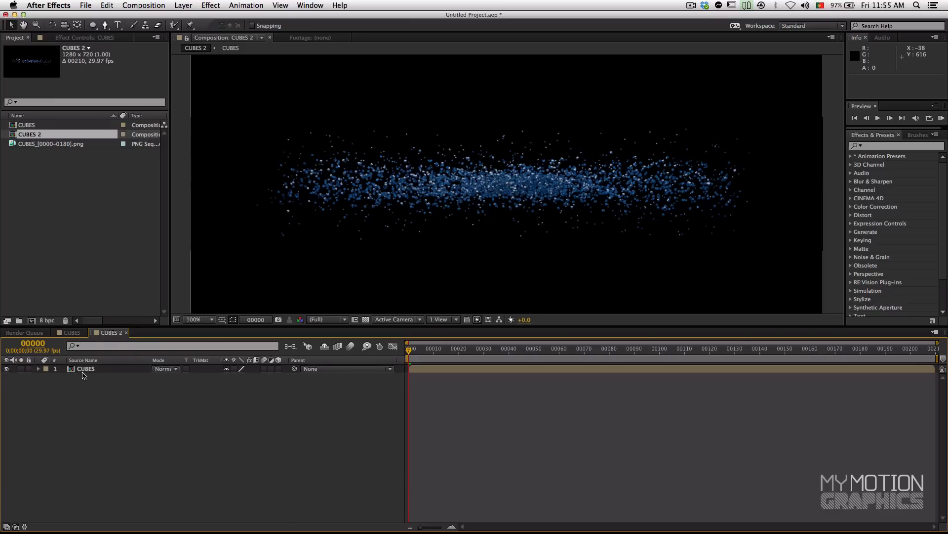
{"action": "left_click", "coordinate": [83, 373]}
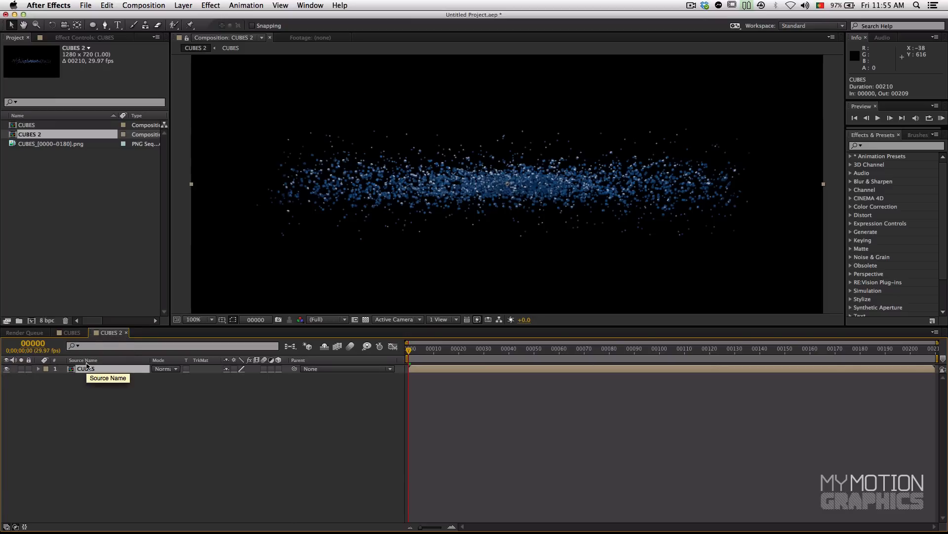
{"action": "key", "text": "Return"}
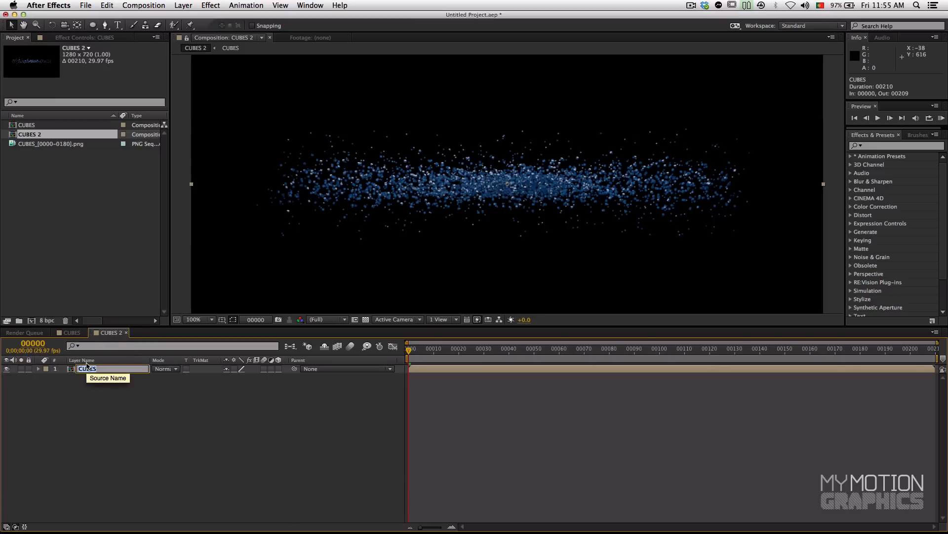
{"action": "type", "text": "or"}
{"action": "type", "text": "igniginal"}
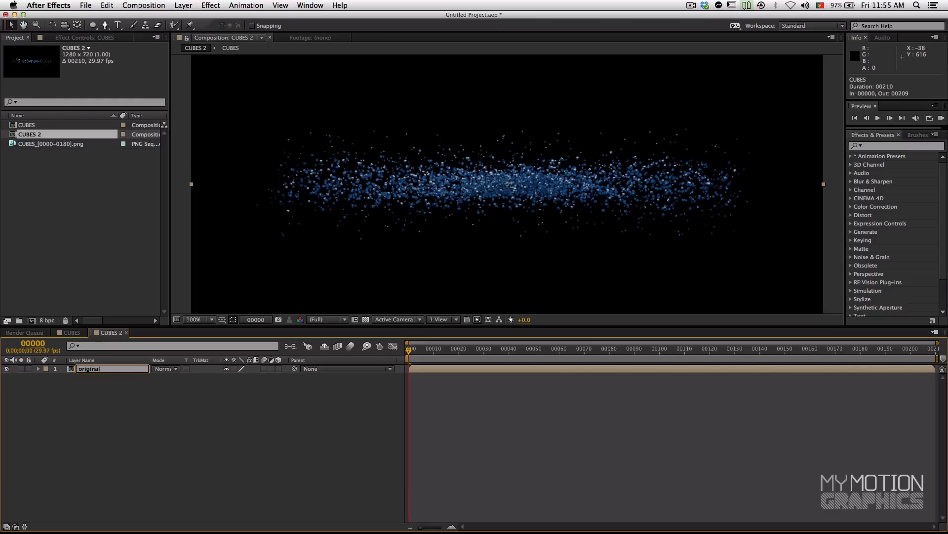
{"action": "key", "text": "Return"}
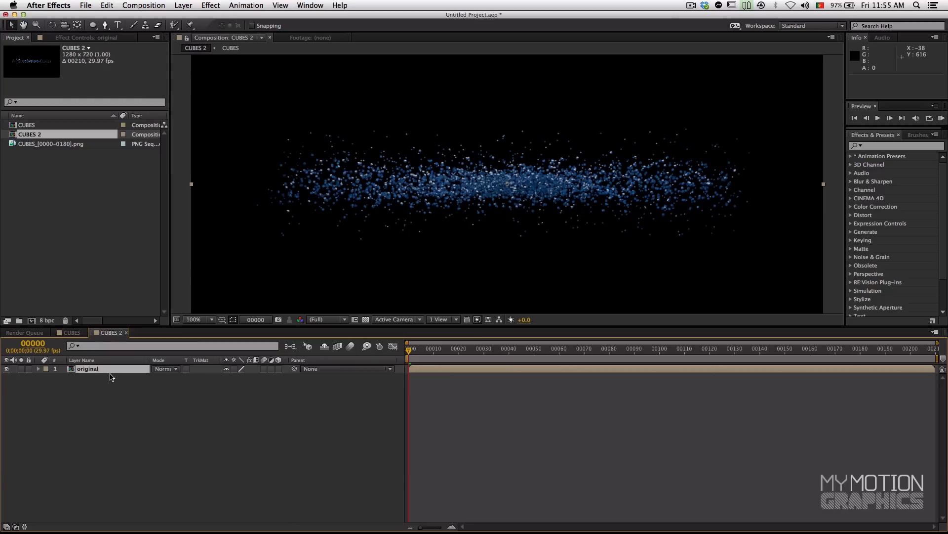
Step: Start a new solid layer at composition size and name it BG
{"action": "right_click", "coordinate": [114, 400]}
{"action": "mouse_move", "coordinate": [140, 408]}
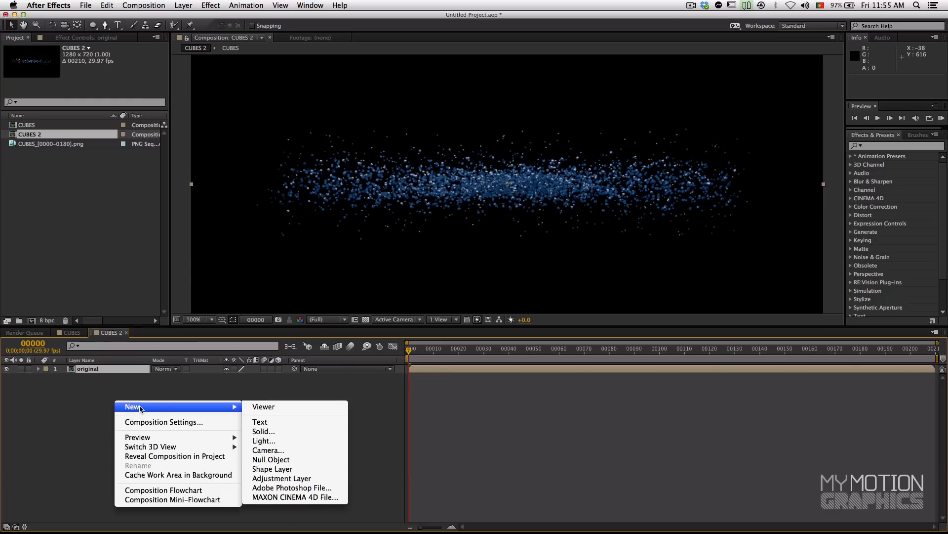
{"action": "right_click", "coordinate": [278, 387]}
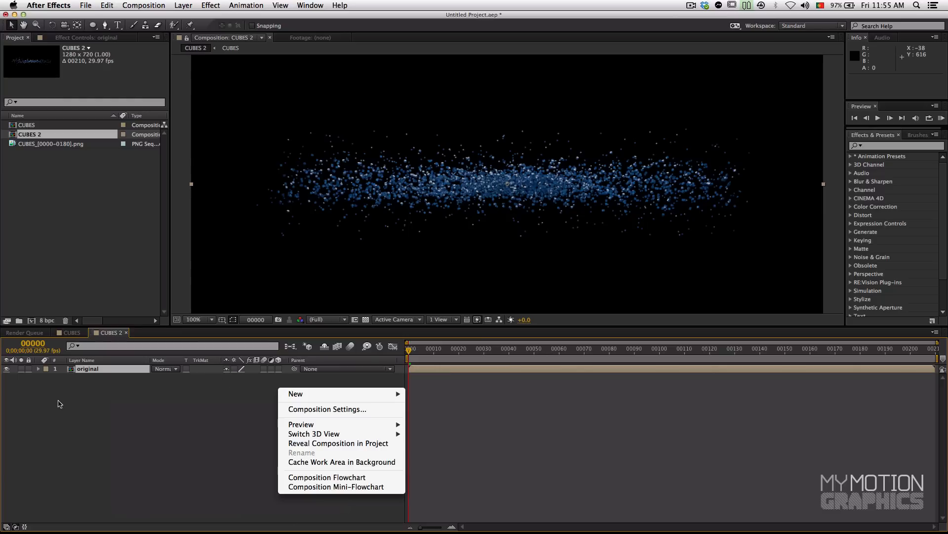
{"action": "mouse_move", "coordinate": [292, 397]}
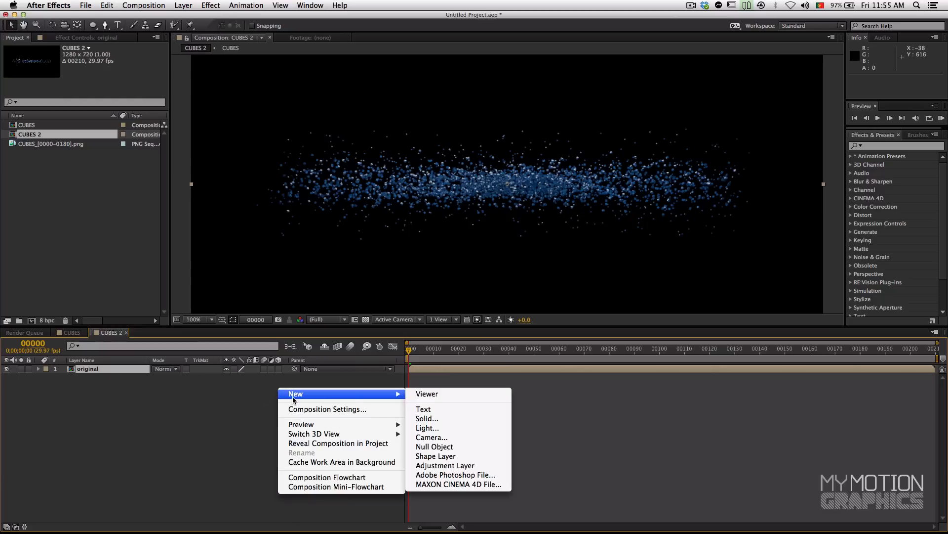
{"action": "left_click", "coordinate": [459, 422]}
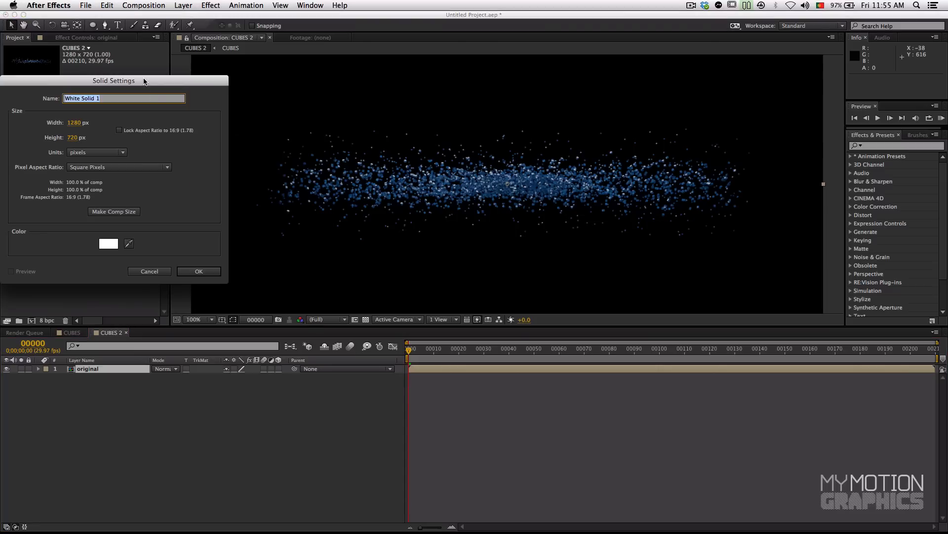
{"action": "left_click_drag", "start_coordinate": [145, 82], "coordinate": [221, 106]}
{"action": "type", "text": "BG"}
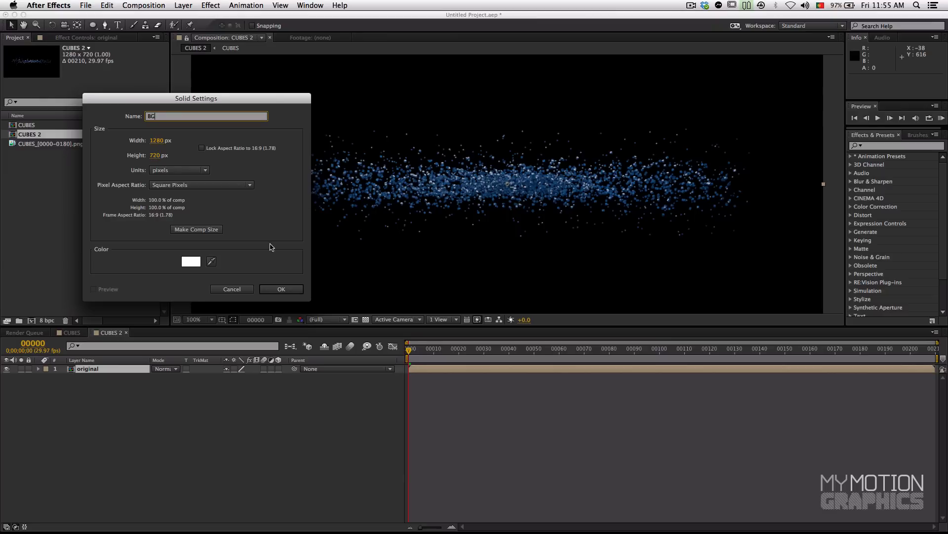
Step: Create the BG solid in dark red 8C3A3A and move it below the original layer
{"action": "left_click", "coordinate": [191, 261]}
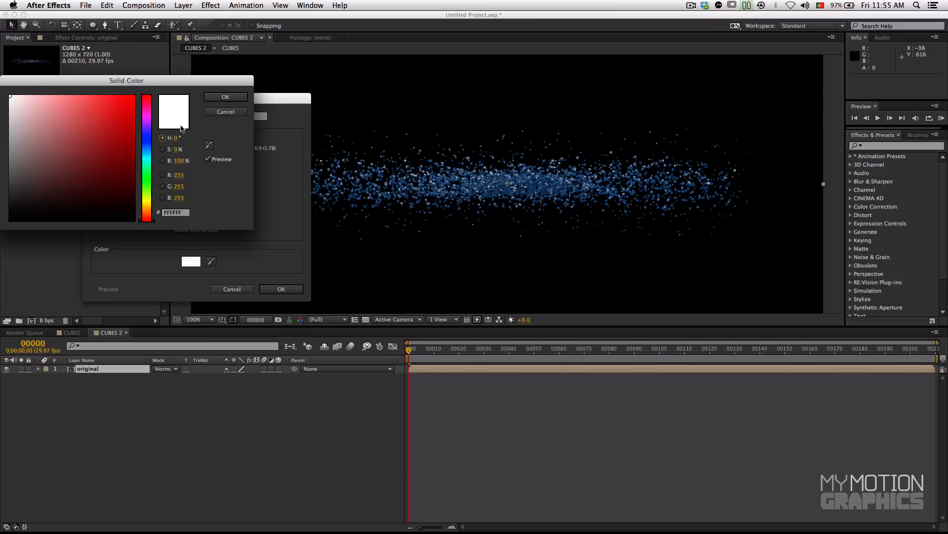
{"action": "left_click", "coordinate": [110, 144]}
{"action": "left_click", "coordinate": [104, 149]}
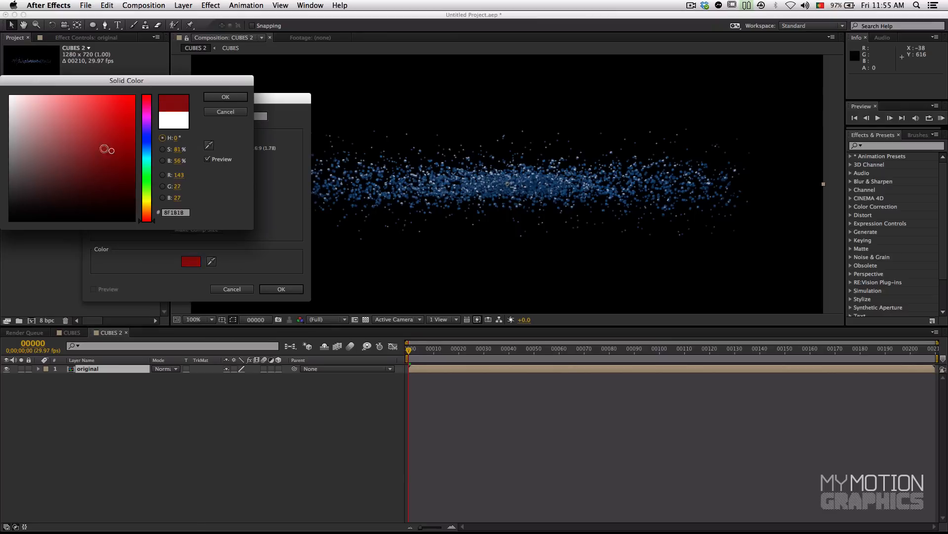
{"action": "left_click", "coordinate": [225, 97]}
{"action": "left_click", "coordinate": [281, 289]}
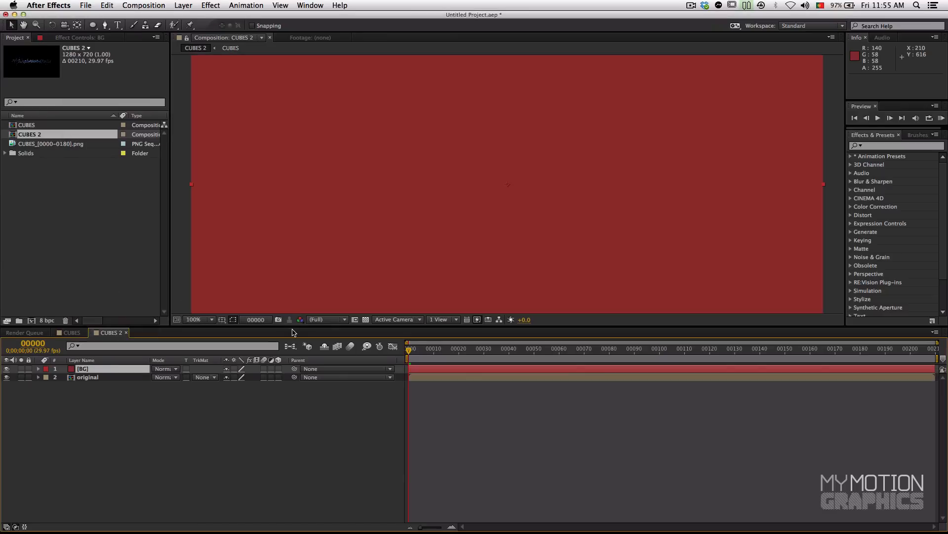
{"action": "left_click_drag", "start_coordinate": [130, 371], "coordinate": [129, 381]}
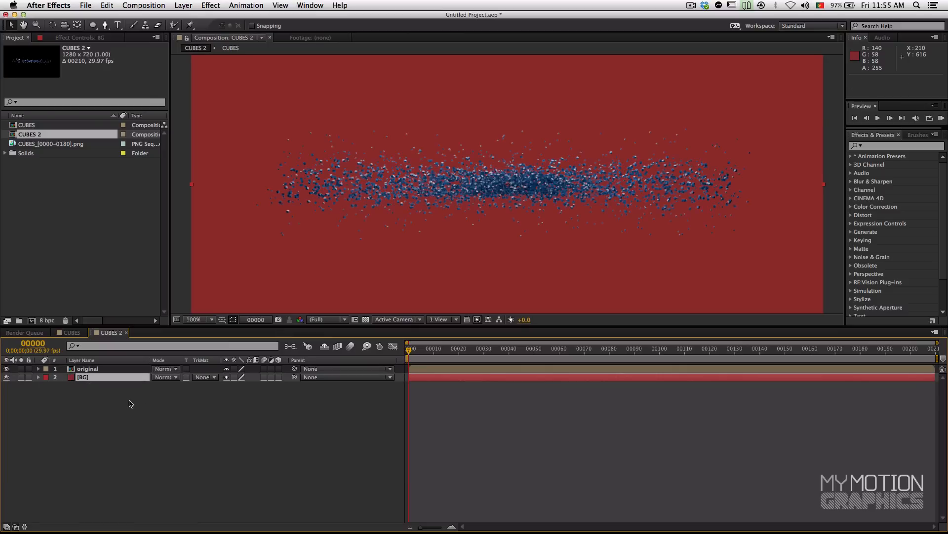
Step: Search the effects for "ramp" and apply Gradient Ramp to the BG layer
{"action": "left_click", "coordinate": [875, 146]}
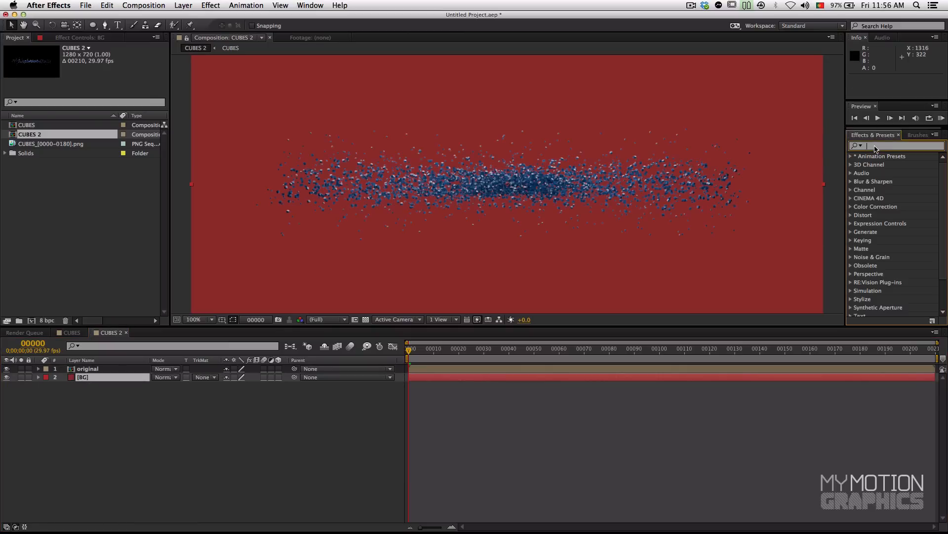
{"action": "type", "text": "ramp"}
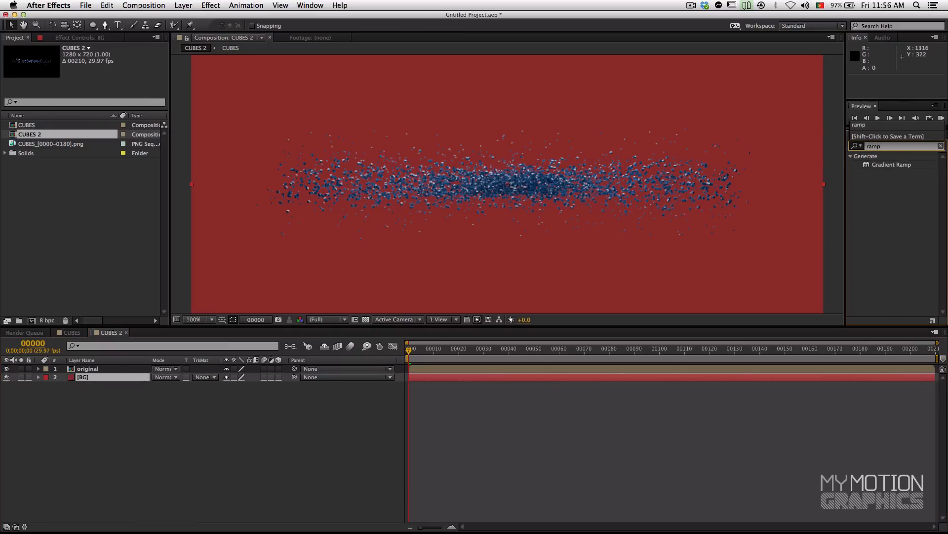
{"action": "left_click", "coordinate": [867, 170]}
{"action": "left_click", "coordinate": [867, 170]}
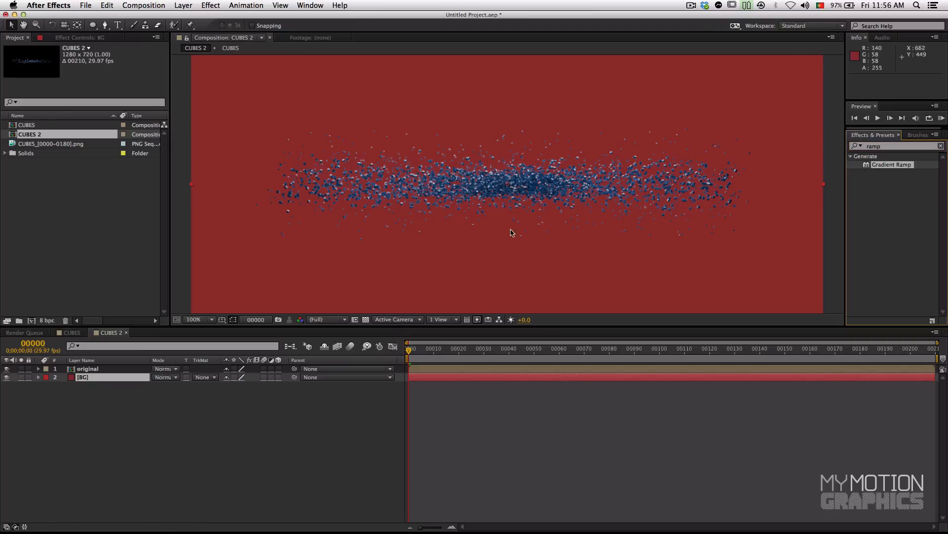
{"action": "left_click_drag", "start_coordinate": [868, 166], "coordinate": [104, 381]}
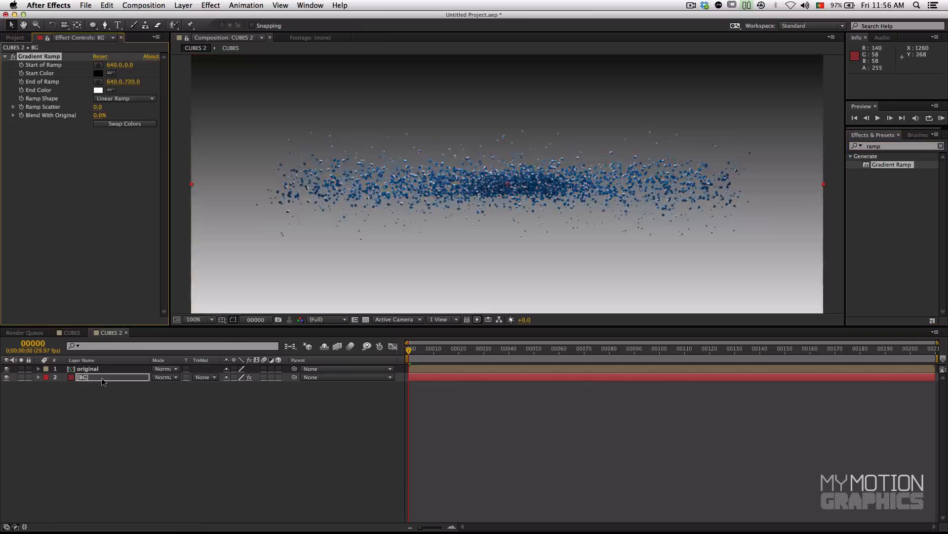
Step: Change BG's gradient to a Radial Ramp and swap its start and end colors
{"action": "left_click_drag", "start_coordinate": [233, 327], "coordinate": [293, 386]}
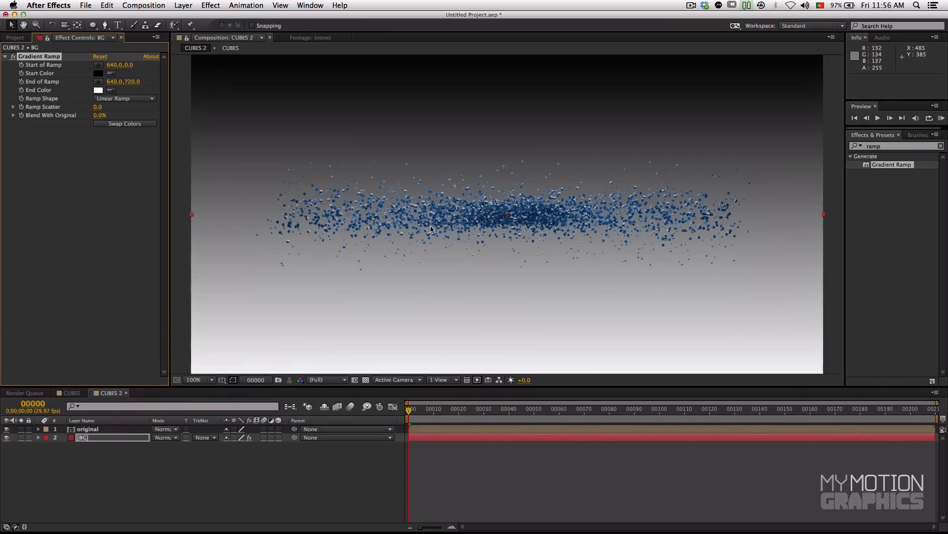
{"action": "left_click", "coordinate": [115, 99]}
{"action": "left_click", "coordinate": [120, 114]}
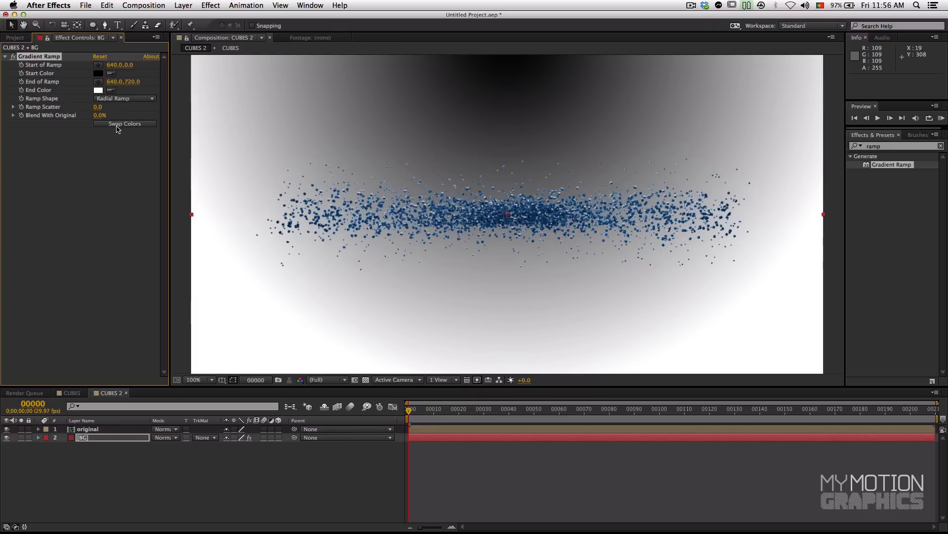
{"action": "left_click", "coordinate": [117, 124]}
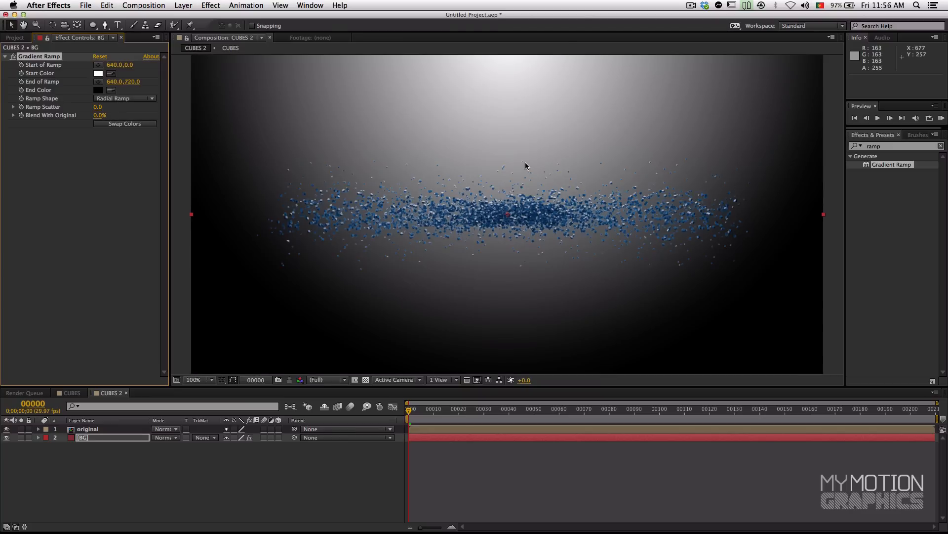
Step: Place the BG gradient's Start of Ramp at the composition center, 640, 360
{"action": "key", "text": "comma"}
{"action": "key", "text": "comma"}
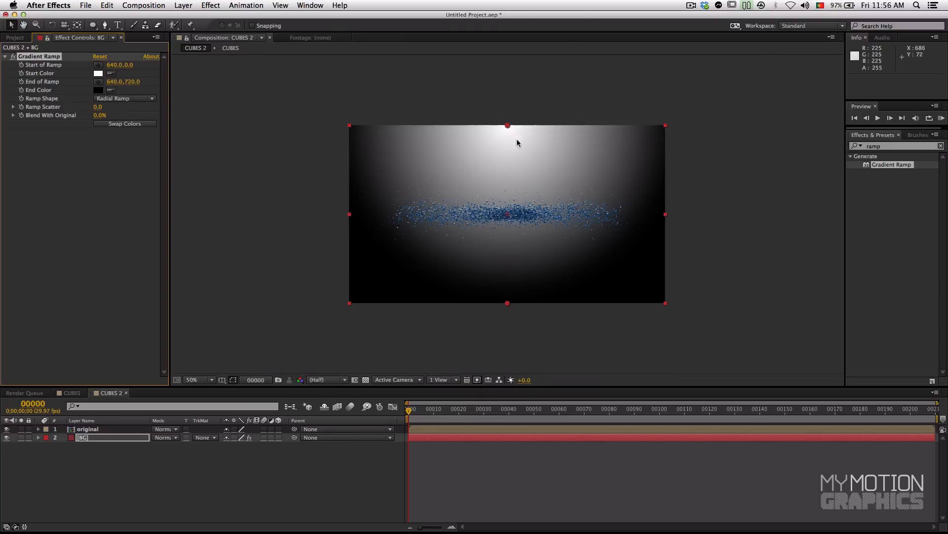
{"action": "left_click", "coordinate": [100, 67]}
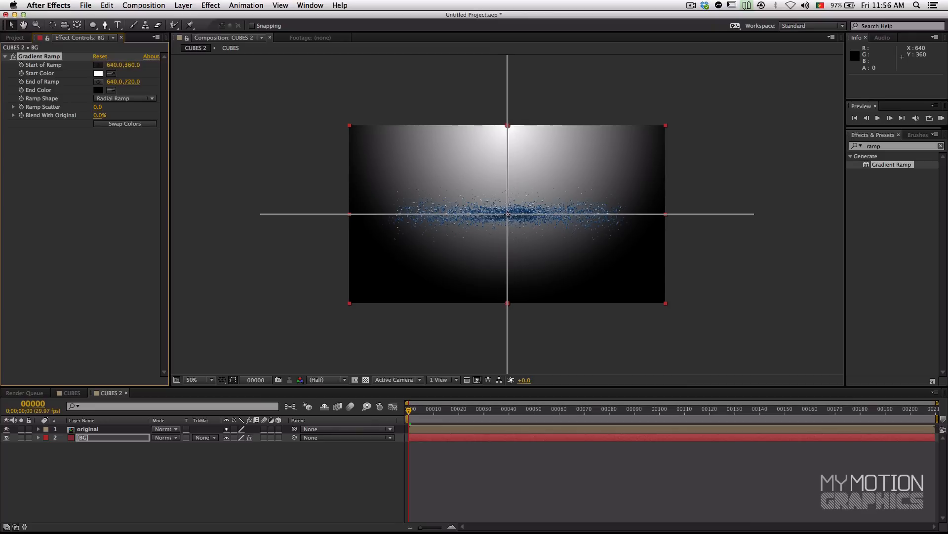
{"action": "left_click", "coordinate": [507, 214]}
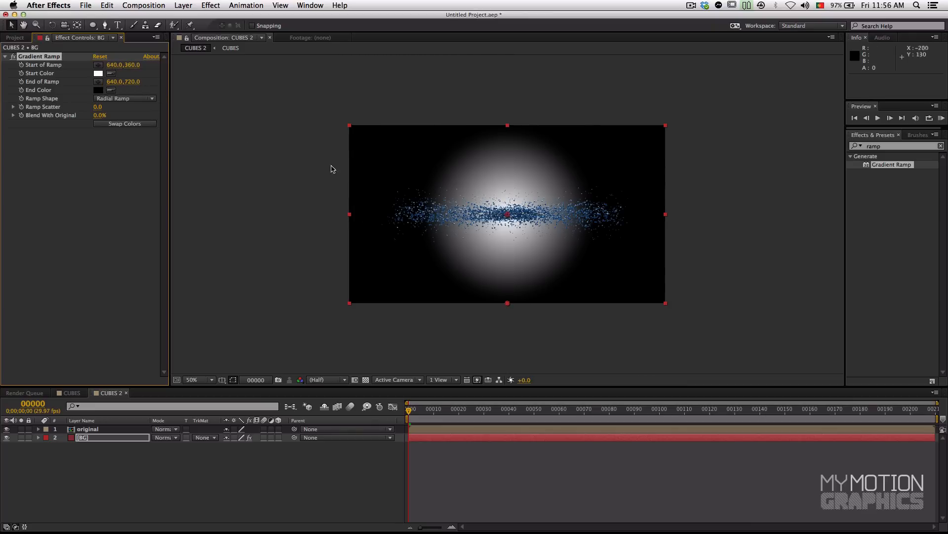
Step: Place the gradient's End of Ramp just outside the frame's lower-left corner, at about -46, 750
{"action": "left_click", "coordinate": [100, 82]}
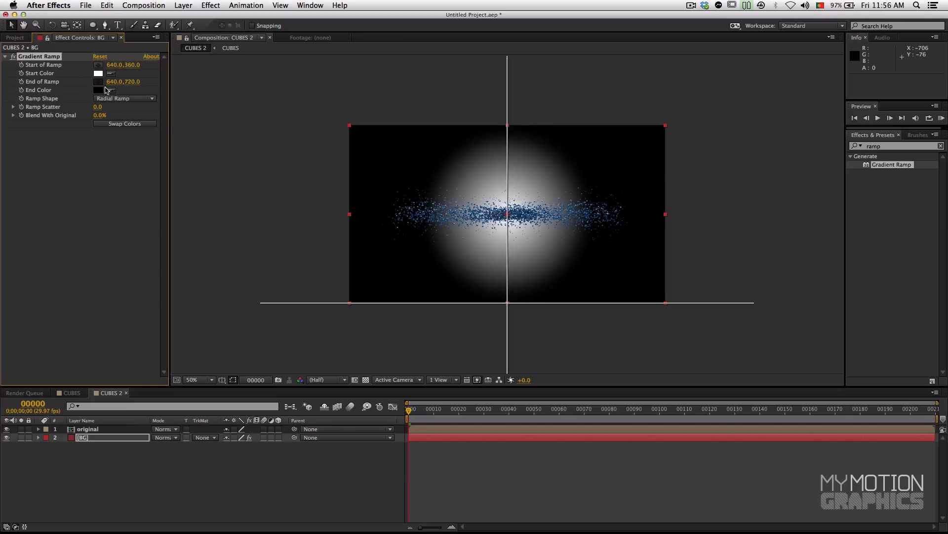
{"action": "left_click", "coordinate": [341, 311]}
{"action": "mouse_move", "coordinate": [344, 310]}
{"action": "left_mouse_down"}
{"action": "mouse_move", "coordinate": [332, 312]}
{"action": "mouse_move", "coordinate": [352, 307]}
{"action": "mouse_move", "coordinate": [329, 315]}
{"action": "mouse_move", "coordinate": [338, 313]}
{"action": "left_mouse_up"}
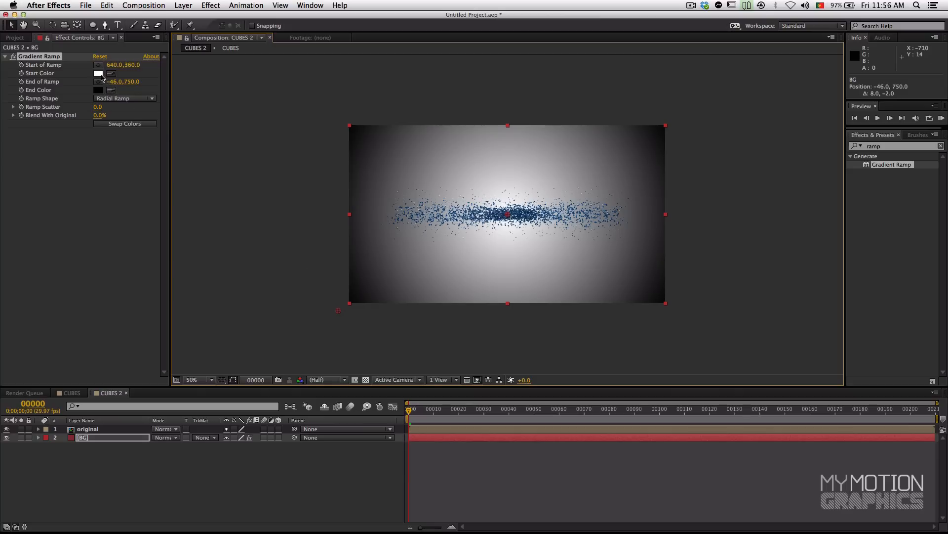
Step: Set the gradient's End Color to a near-black blue, 121317
{"action": "left_click", "coordinate": [98, 90]}
{"action": "left_click_drag", "start_coordinate": [85, 77], "coordinate": [135, 77]}
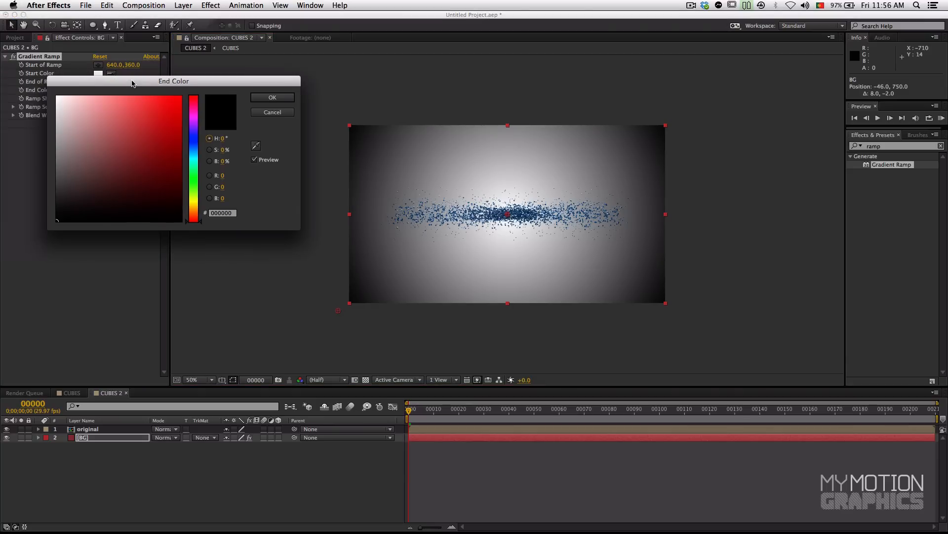
{"action": "left_click", "coordinate": [198, 150]}
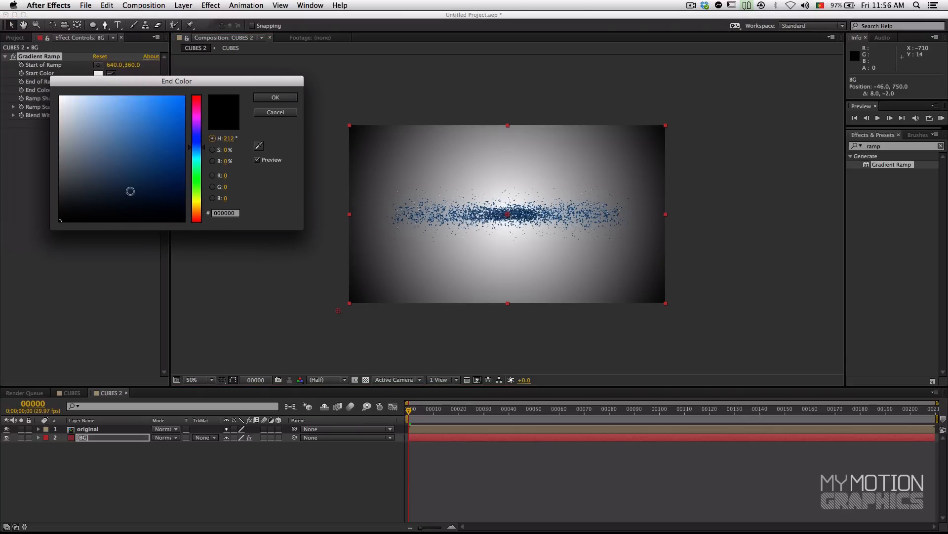
{"action": "left_click", "coordinate": [195, 145]}
{"action": "left_click", "coordinate": [76, 209]}
{"action": "left_click_drag", "start_coordinate": [76, 209], "coordinate": [82, 210]}
{"action": "left_click", "coordinate": [276, 98]}
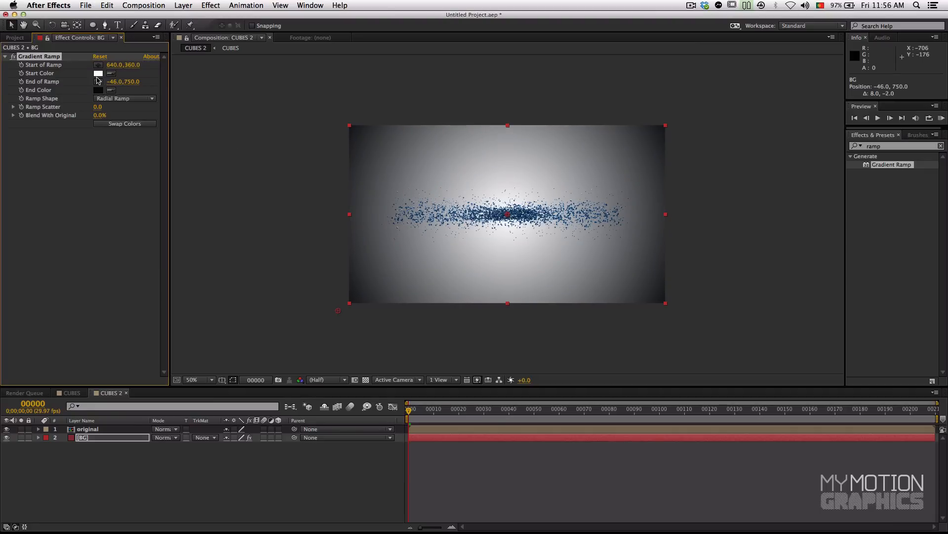
Step: Set the gradient's Start Color to teal blue 1E8FB2
{"action": "left_click", "coordinate": [98, 73]}
{"action": "left_click", "coordinate": [197, 143]}
{"action": "mouse_move", "coordinate": [151, 134]}
{"action": "left_mouse_down"}
{"action": "mouse_move", "coordinate": [142, 133]}
{"action": "mouse_move", "coordinate": [156, 132]}
{"action": "mouse_move", "coordinate": [150, 123]}
{"action": "left_mouse_up"}
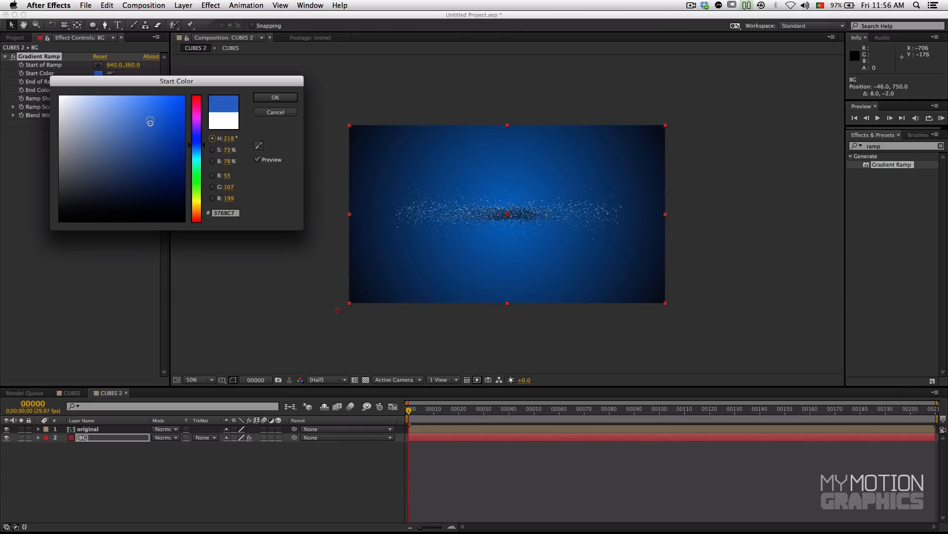
{"action": "mouse_move", "coordinate": [159, 83]}
{"action": "left_mouse_down"}
{"action": "mouse_move", "coordinate": [190, 120]}
{"action": "mouse_move", "coordinate": [184, 157]}
{"action": "left_mouse_up"}
{"action": "left_click", "coordinate": [264, 251]}
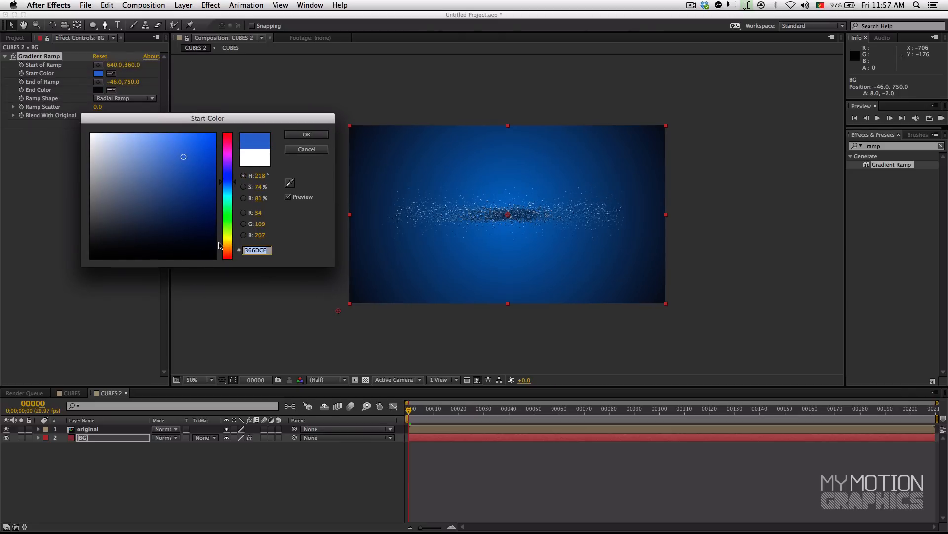
{"action": "type", "text": "1E8FB2"}
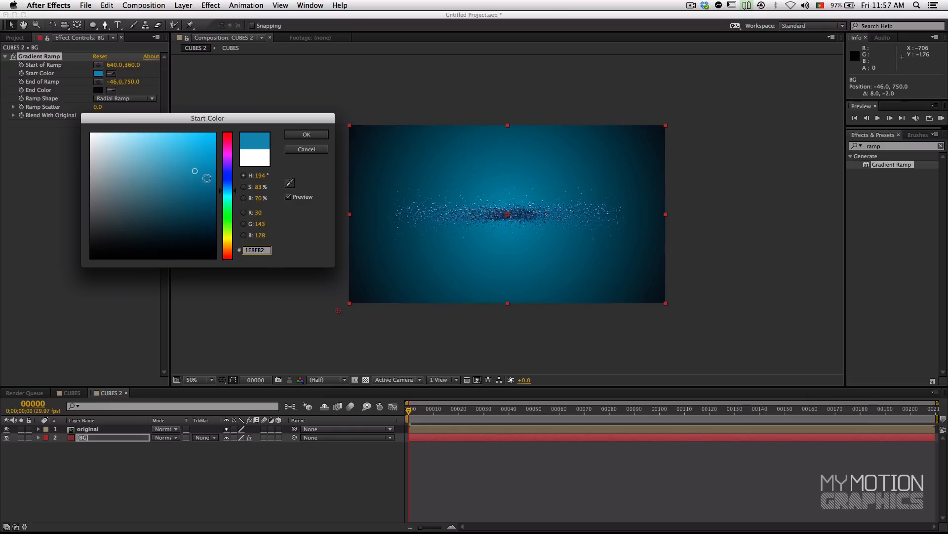
{"action": "left_click_drag", "start_coordinate": [216, 124], "coordinate": [227, 125]}
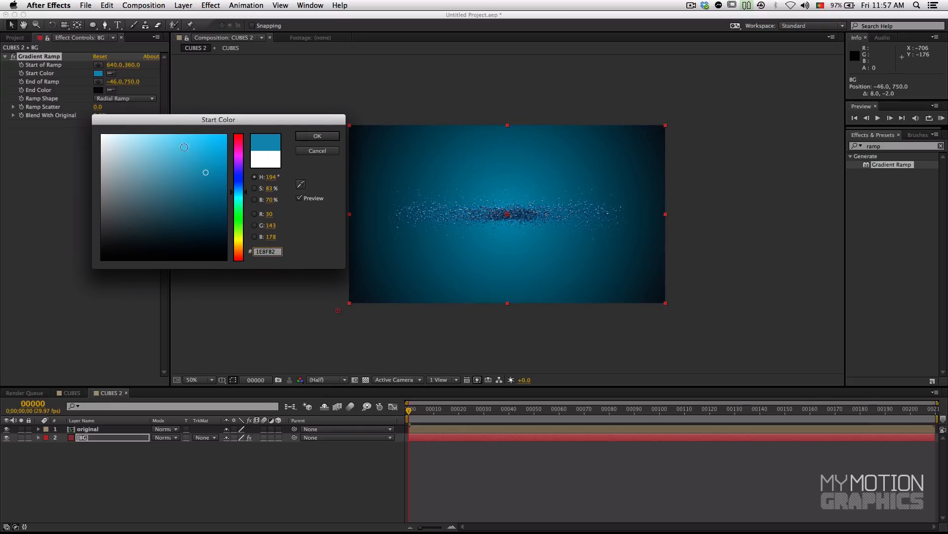
{"action": "left_click", "coordinate": [316, 136]}
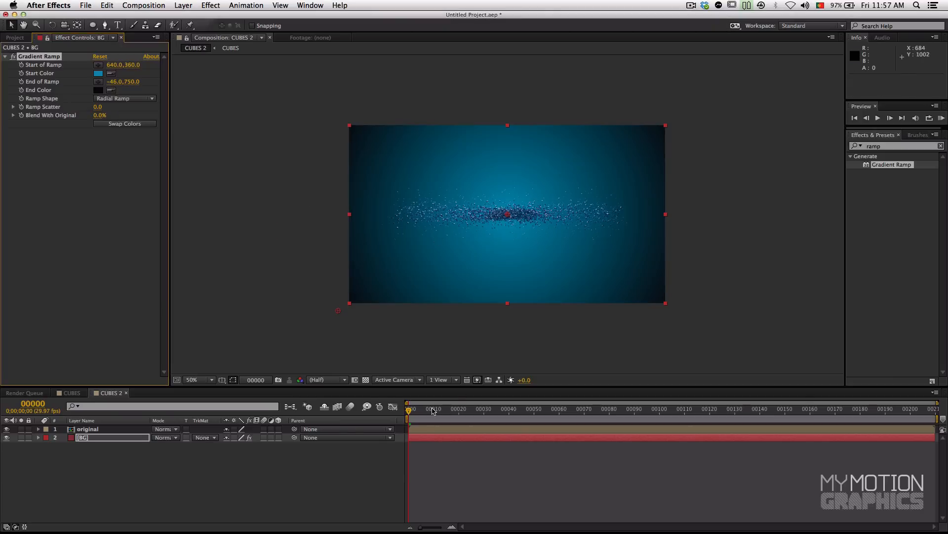
Step: Scrub the timeline to frame 87 to review the cubes over the background, and check the gradient's End Color
{"action": "left_click_drag", "start_coordinate": [475, 417], "coordinate": [627, 414]}
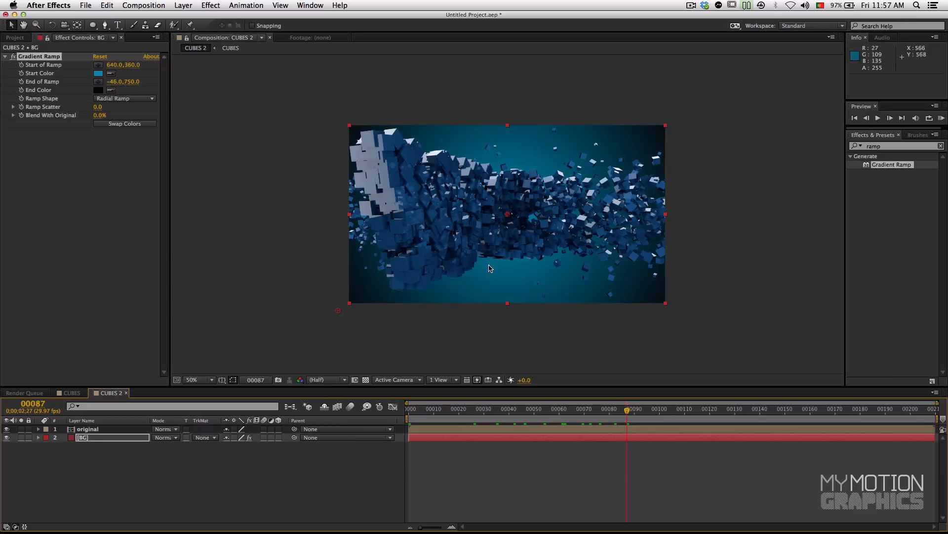
{"action": "left_click", "coordinate": [98, 90]}
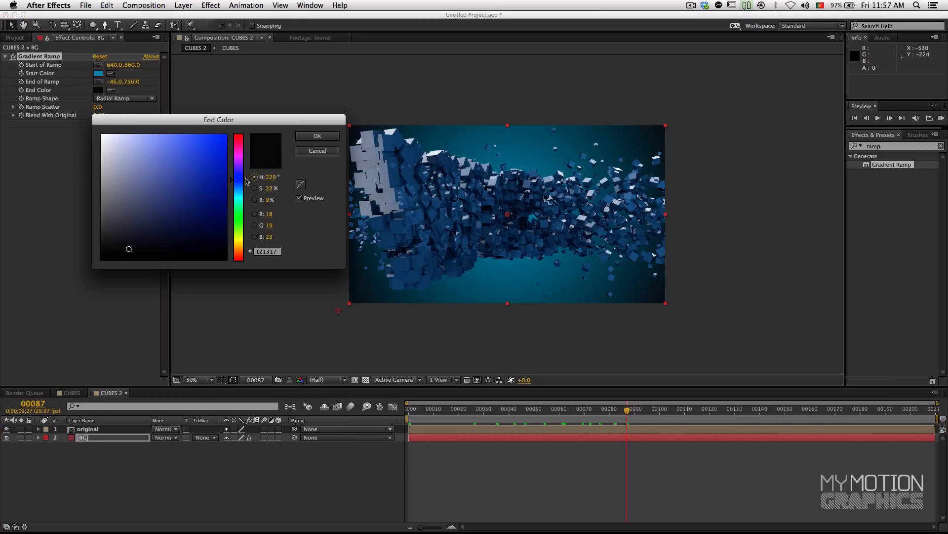
{"action": "left_click", "coordinate": [317, 136]}
{"action": "left_click", "coordinate": [5, 56]}
{"action": "left_click", "coordinate": [124, 465]}
Step: Search the effects for "tint" and apply Tint to the original layer
{"action": "left_click", "coordinate": [113, 430]}
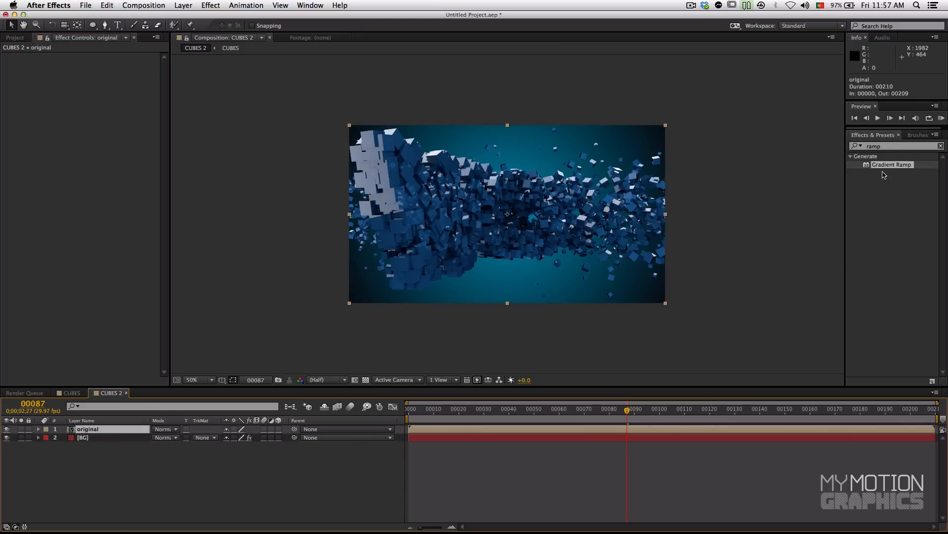
{"action": "left_click_drag", "start_coordinate": [888, 147], "coordinate": [865, 145]}
{"action": "type", "text": "tint"}
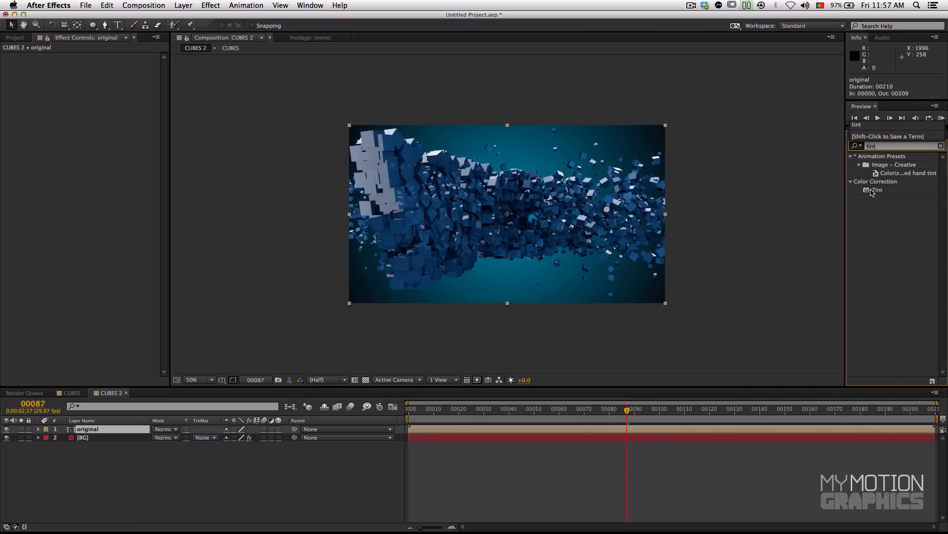
{"action": "left_click_drag", "start_coordinate": [873, 193], "coordinate": [84, 433]}
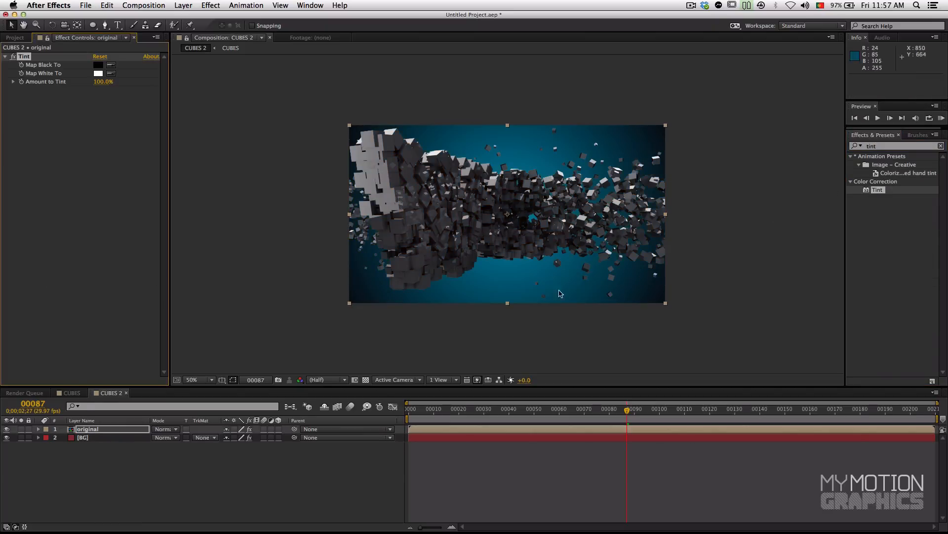
Step: Search the effects for "curves" and add Curves below Tint on the original layer
{"action": "scroll", "coordinate": [503, 194], "scroll_direction": "up", "scroll_amount": 1}
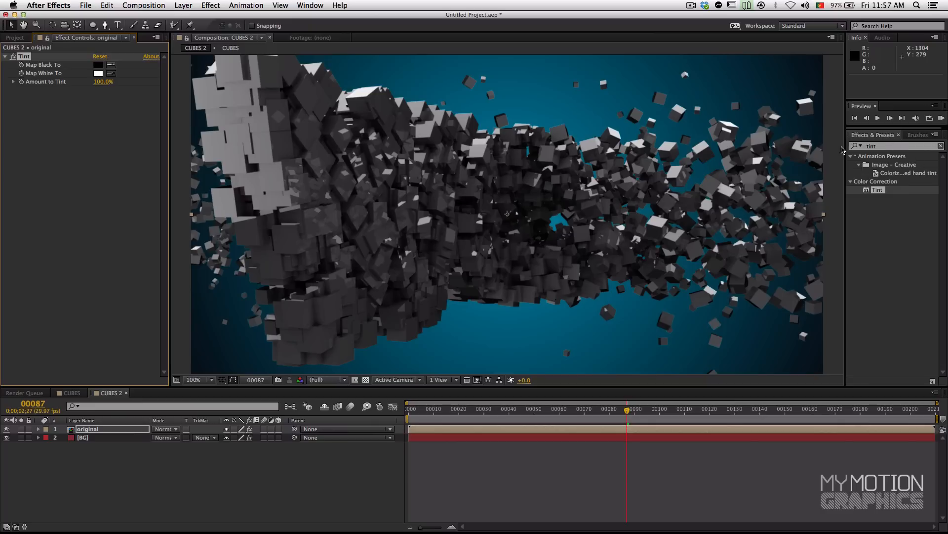
{"action": "left_click", "coordinate": [901, 146]}
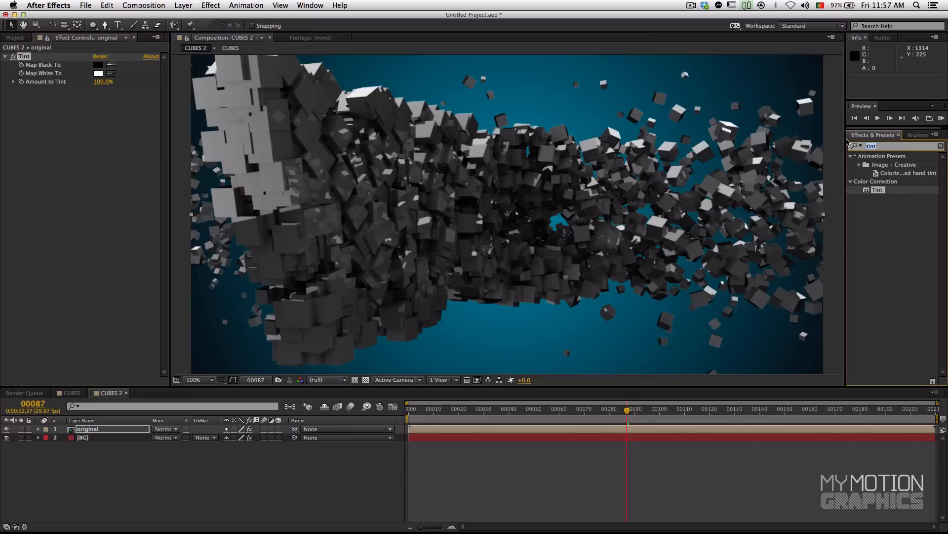
{"action": "type", "text": "curveds"}
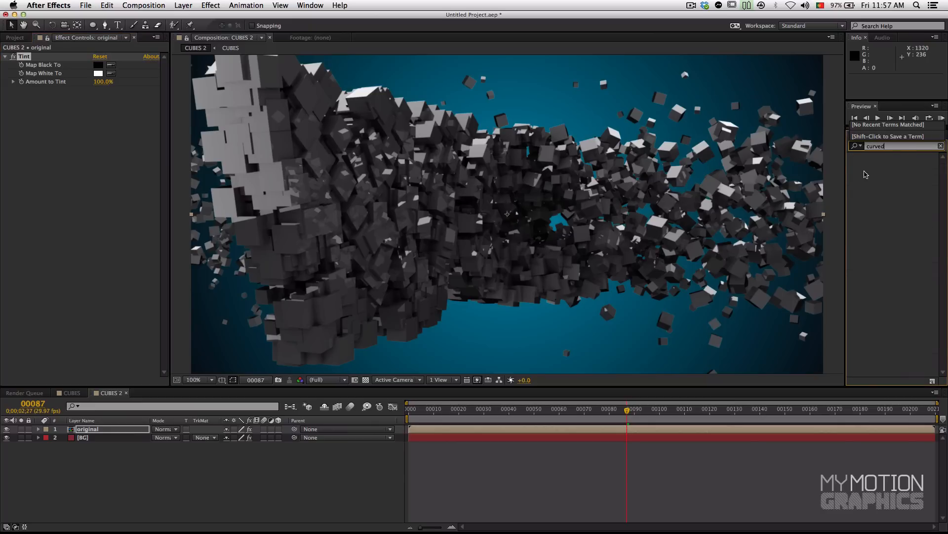
{"action": "key", "text": "BackSpace"}
{"action": "type", "text": "s"}
{"action": "left_click_drag", "start_coordinate": [881, 190], "coordinate": [97, 185]}
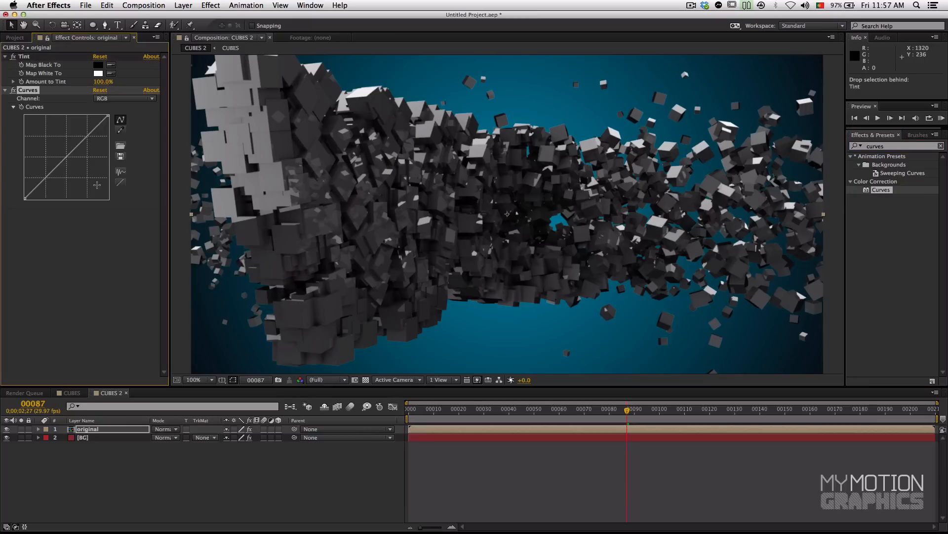
Step: Switch the Curves effect to the Blue channel and raise its midtones
{"action": "left_click", "coordinate": [118, 99]}
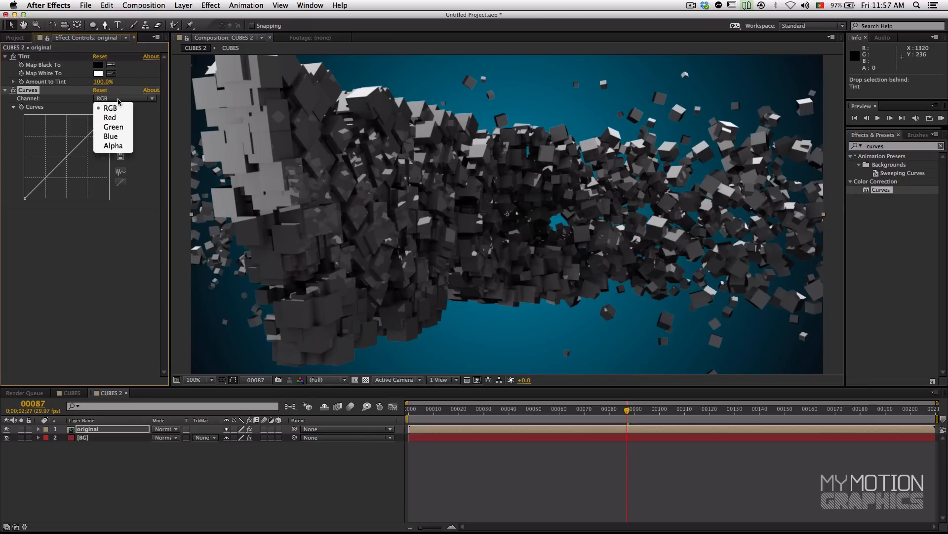
{"action": "left_click", "coordinate": [55, 102]}
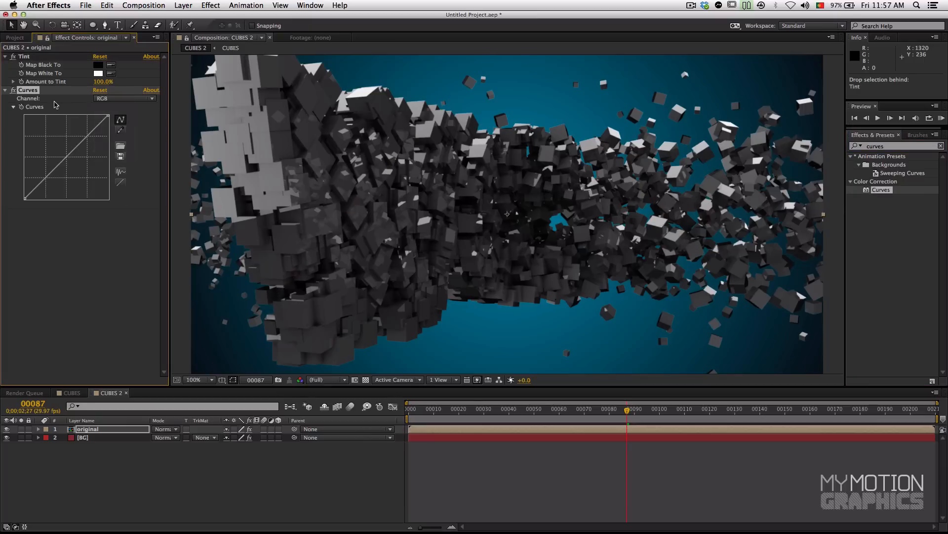
{"action": "left_click", "coordinate": [112, 101]}
{"action": "left_click", "coordinate": [111, 140]}
{"action": "left_click_drag", "start_coordinate": [74, 149], "coordinate": [64, 148]}
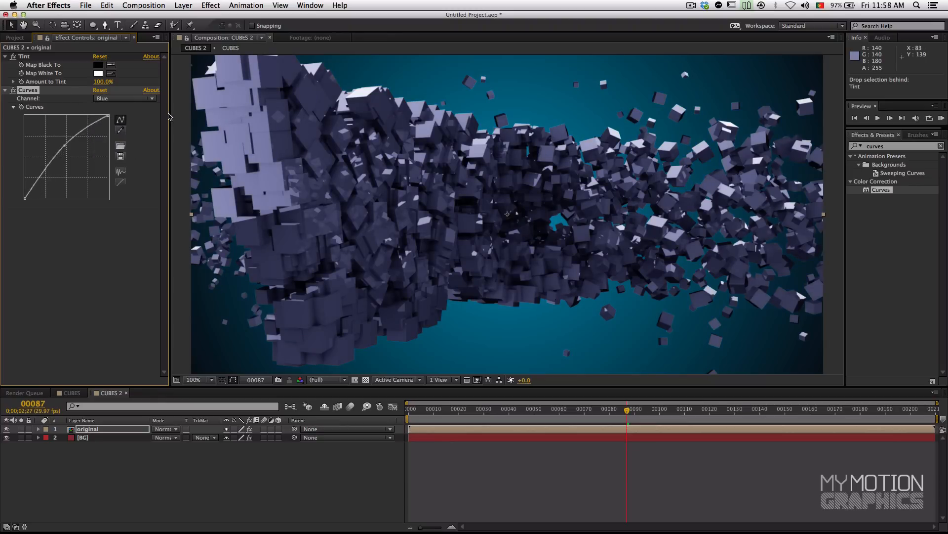
Step: Rename the Curves effect as Blue
{"action": "left_click", "coordinate": [153, 98]}
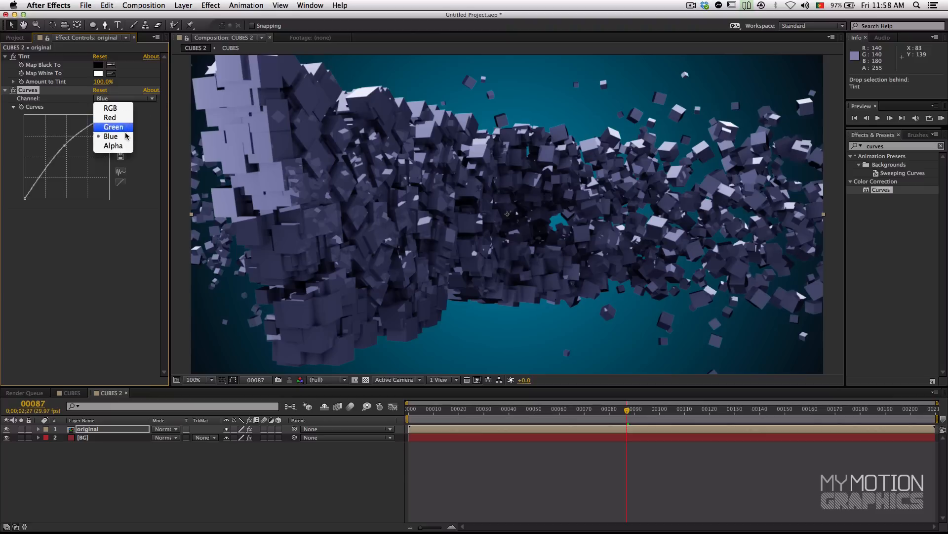
{"action": "left_click", "coordinate": [98, 223]}
{"action": "key", "text": "Return"}
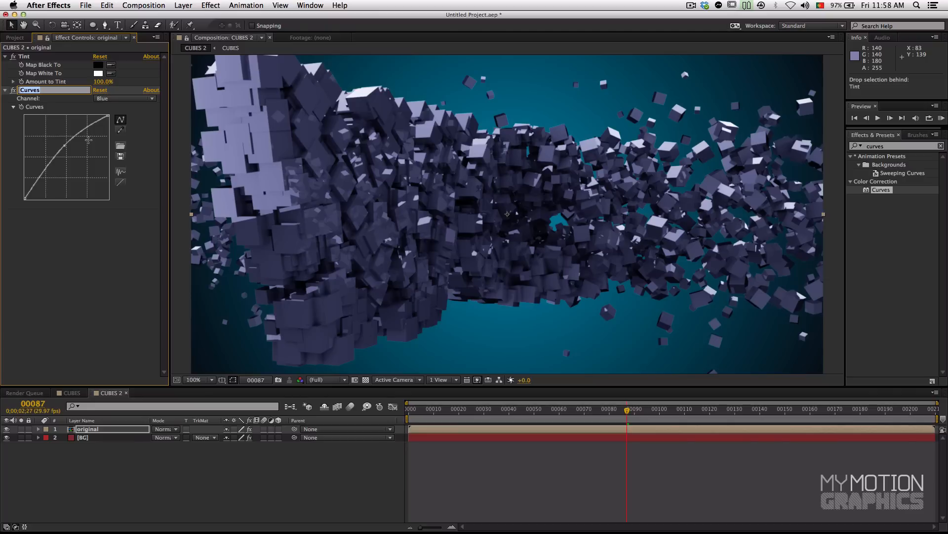
{"action": "type", "text": "Blue"}
{"action": "key", "text": "Return"}
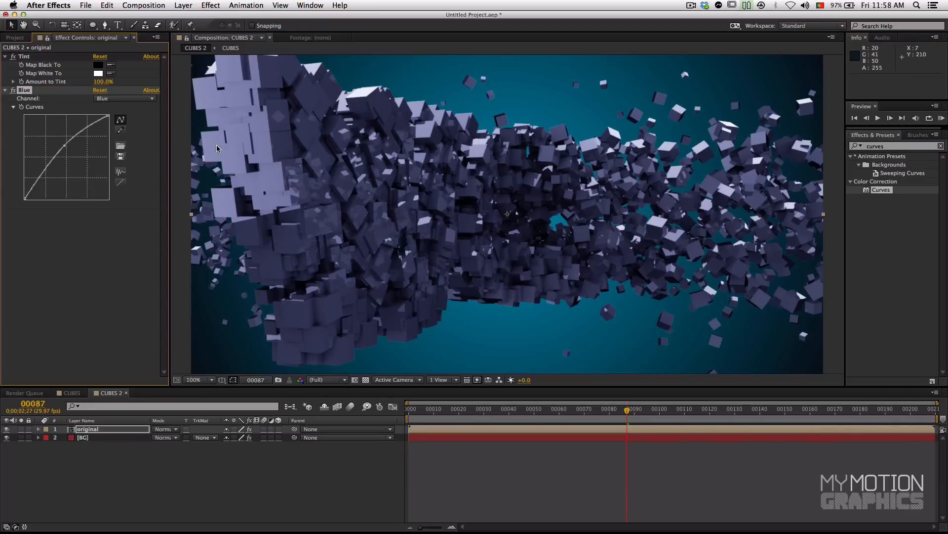
Step: Add a second Curves effect below Blue, switch it to the Red channel and lower its midtones
{"action": "left_click_drag", "start_coordinate": [882, 188], "coordinate": [75, 280]}
{"action": "left_click", "coordinate": [110, 225]}
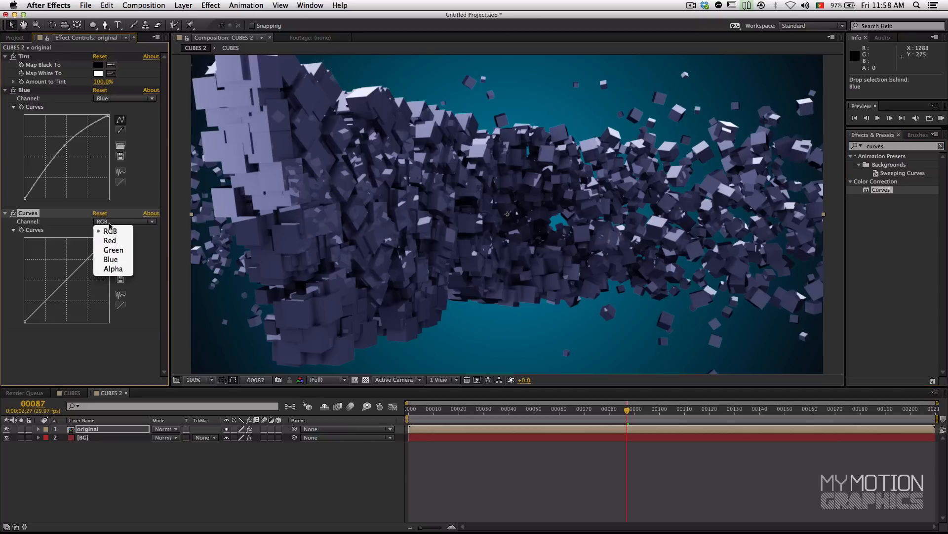
{"action": "left_click", "coordinate": [110, 242]}
{"action": "left_click_drag", "start_coordinate": [74, 273], "coordinate": [76, 278]}
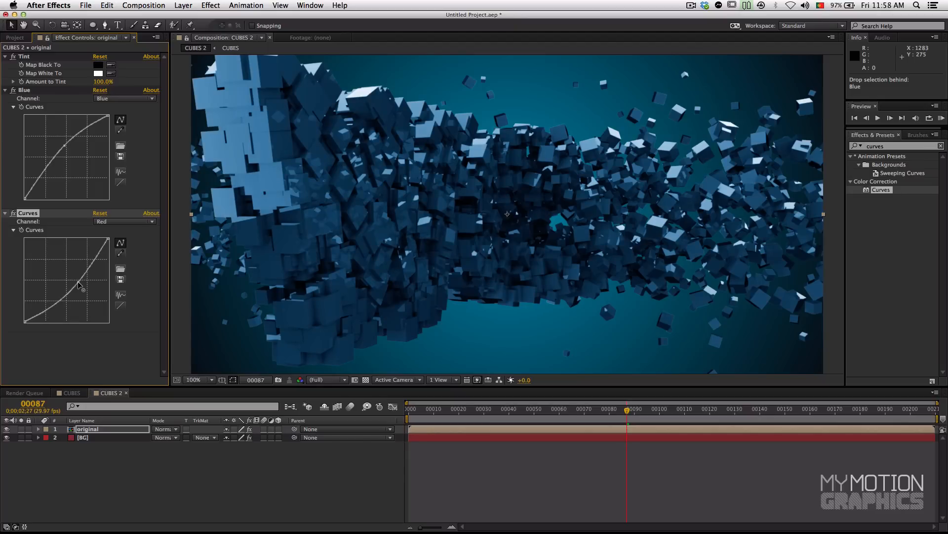
{"action": "left_click_drag", "start_coordinate": [78, 282], "coordinate": [78, 284]}
Step: Collapse the settings of the Tint, Blue and Curves effects
{"action": "left_click", "coordinate": [5, 90]}
{"action": "left_click", "coordinate": [4, 99]}
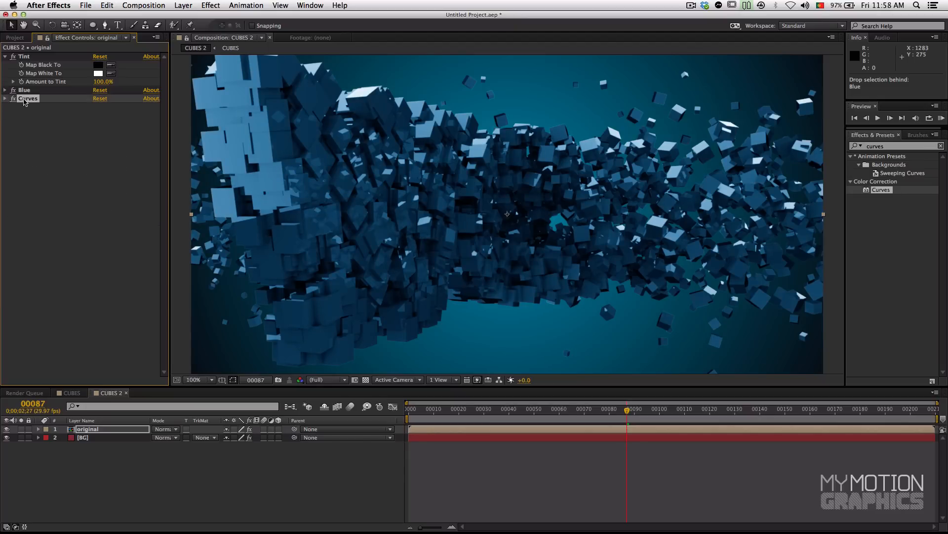
{"action": "left_click", "coordinate": [33, 91], "text": "shift"}
{"action": "left_click", "coordinate": [13, 91]}
{"action": "left_click", "coordinate": [5, 57]}
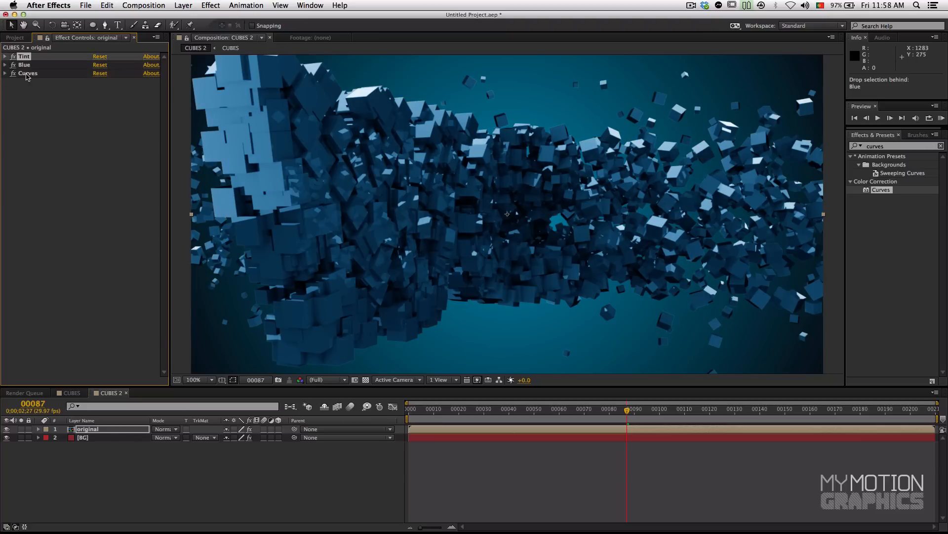
Step: Turn Tint, Blue and Curves off and on together to compare the cubes with and without color correction
{"action": "left_click", "coordinate": [23, 74], "text": "shift"}
{"action": "left_click", "coordinate": [13, 73]}
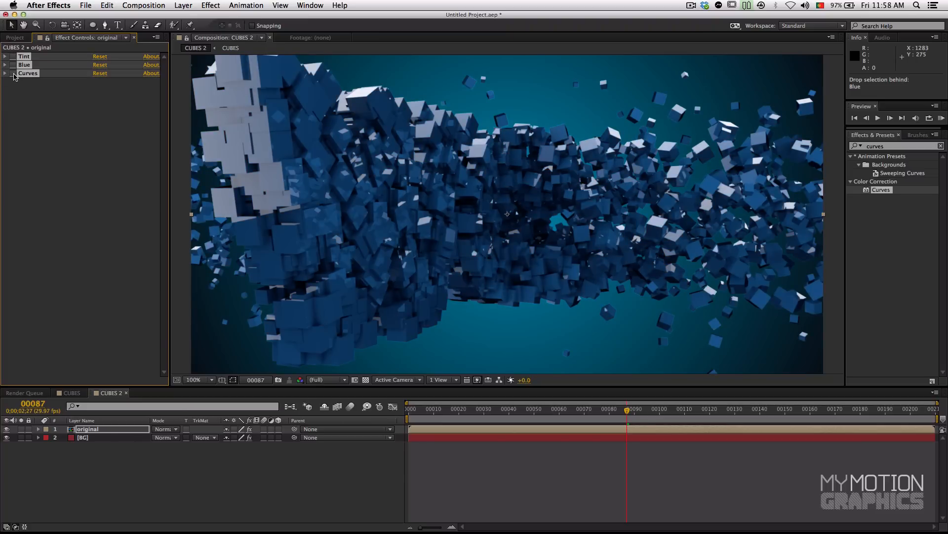
{"action": "left_click", "coordinate": [14, 73]}
{"action": "left_click", "coordinate": [13, 73]}
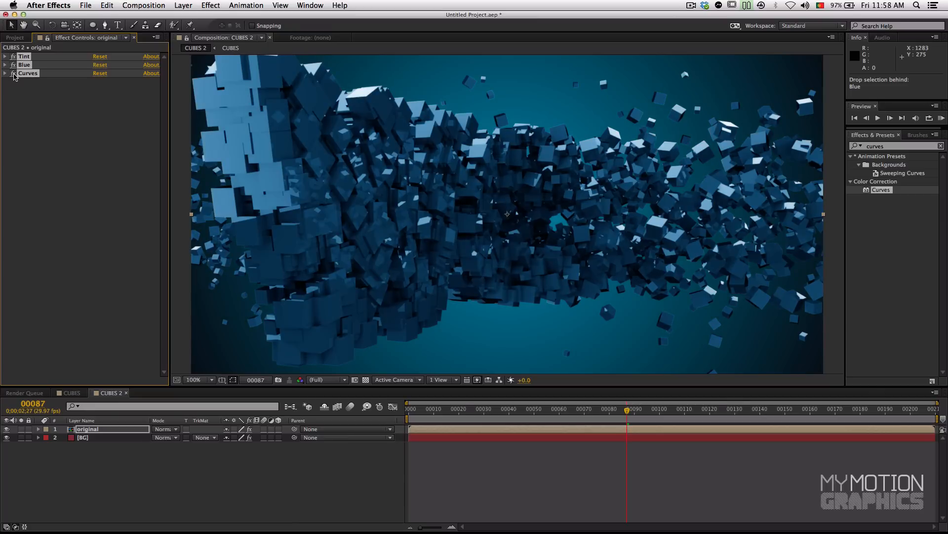
{"action": "left_click", "coordinate": [13, 73]}
{"action": "left_click", "coordinate": [14, 73]}
{"action": "left_click", "coordinate": [14, 73]}
{"action": "left_click", "coordinate": [14, 73]}
{"action": "left_click", "coordinate": [47, 113]}
Step: Rename the second Curves effect as Red and collapse its settings
{"action": "left_click", "coordinate": [27, 75]}
{"action": "left_click", "coordinate": [6, 74]}
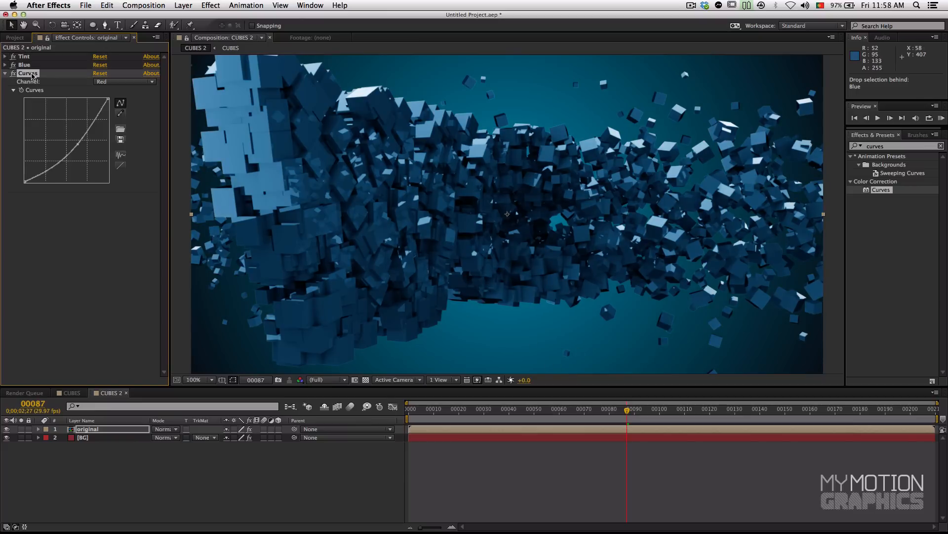
{"action": "key", "text": "Return"}
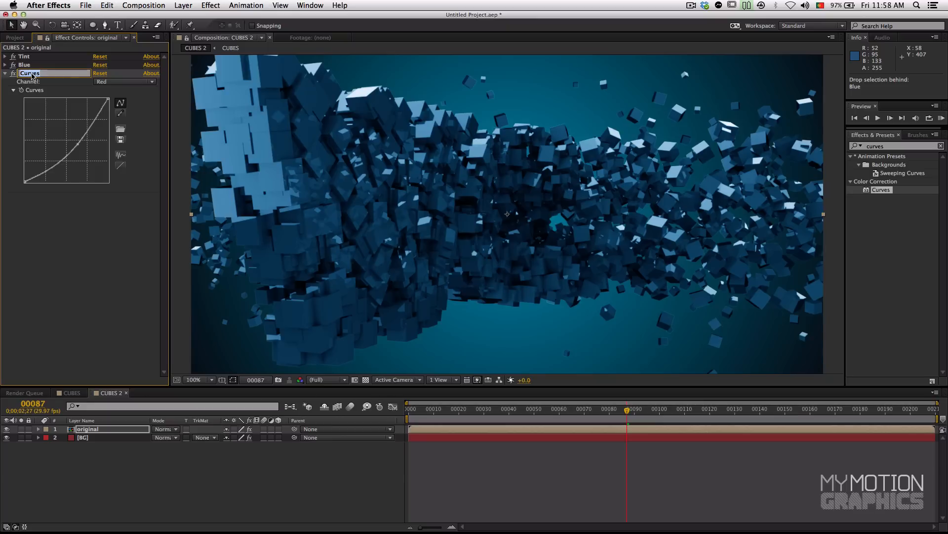
{"action": "type", "text": "Red"}
{"action": "key", "text": "Return"}
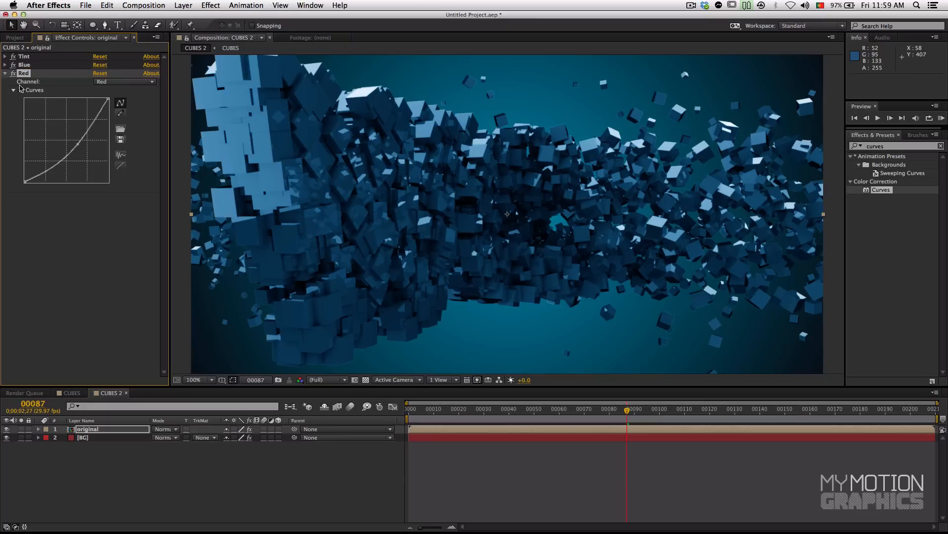
{"action": "left_click", "coordinate": [5, 75]}
Step: Add a third Curves effect below Red, then raise the highlights and midtones and lower the shadows on its RGB curve
{"action": "left_click", "coordinate": [877, 146]}
{"action": "key", "text": "BackSpace"}
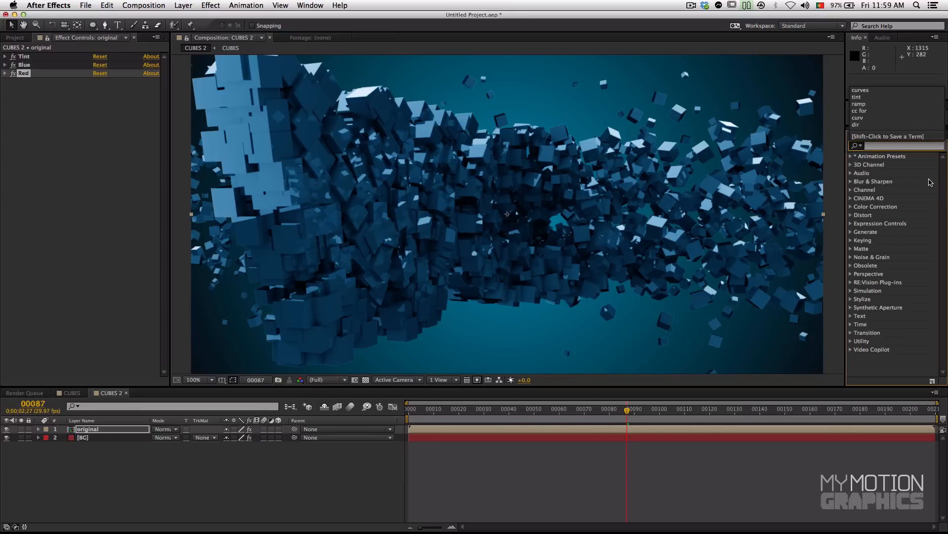
{"action": "left_click", "coordinate": [898, 147]}
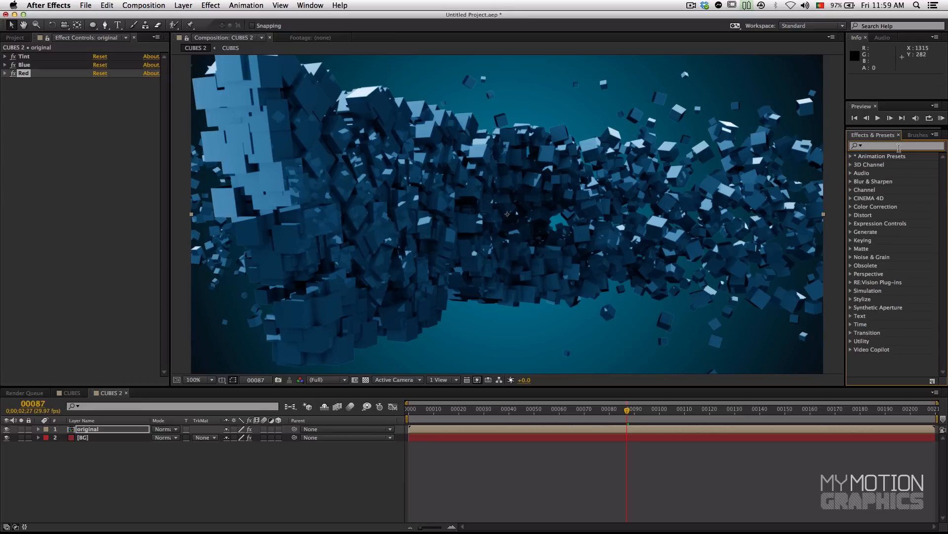
{"action": "type", "text": "cuves"}
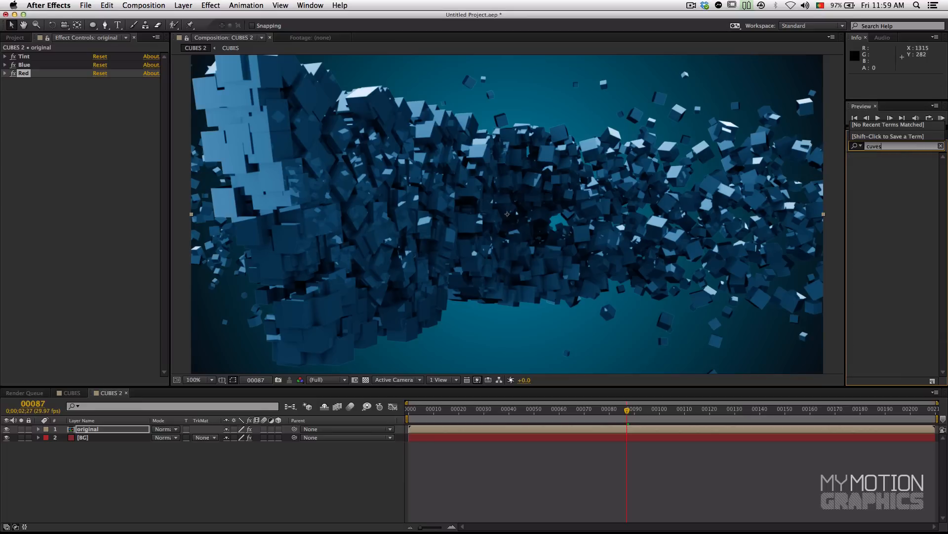
{"action": "key", "text": "BackSpace"}
{"action": "type", "text": "rves"}
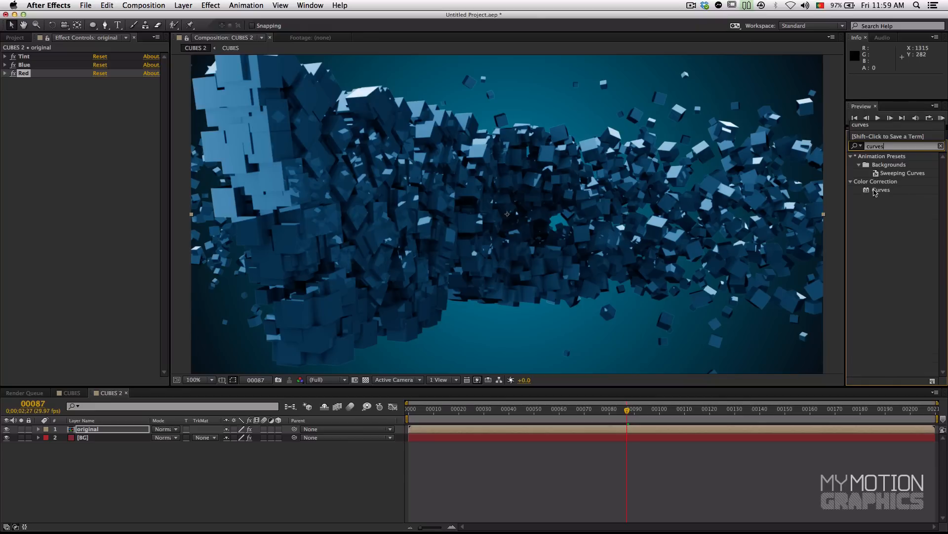
{"action": "left_click_drag", "start_coordinate": [875, 192], "coordinate": [61, 146]}
{"action": "left_click_drag", "start_coordinate": [90, 116], "coordinate": [87, 116]}
{"action": "left_click_drag", "start_coordinate": [60, 147], "coordinate": [59, 144]}
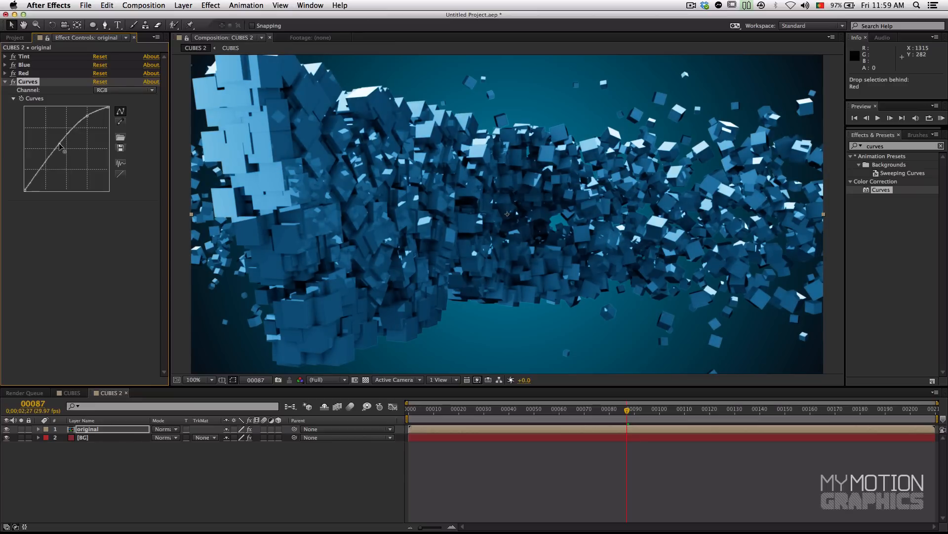
{"action": "left_click_drag", "start_coordinate": [29, 183], "coordinate": [29, 186]}
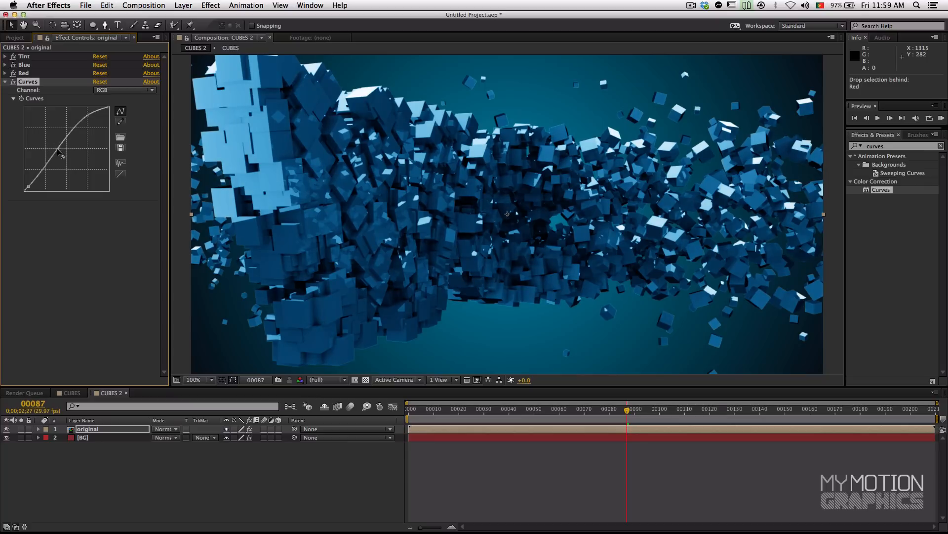
Step: Turn the new RGB Curves effect off and on repeatedly to compare the cubes' contrast with and without it
{"action": "left_click", "coordinate": [12, 83]}
{"action": "left_click", "coordinate": [13, 83]}
{"action": "left_click", "coordinate": [12, 82]}
{"action": "left_click", "coordinate": [13, 83]}
{"action": "left_click", "coordinate": [13, 83]}
{"action": "left_click", "coordinate": [13, 83]}
{"action": "scroll", "coordinate": [332, 228], "scroll_direction": "down", "scroll_amount": 1}
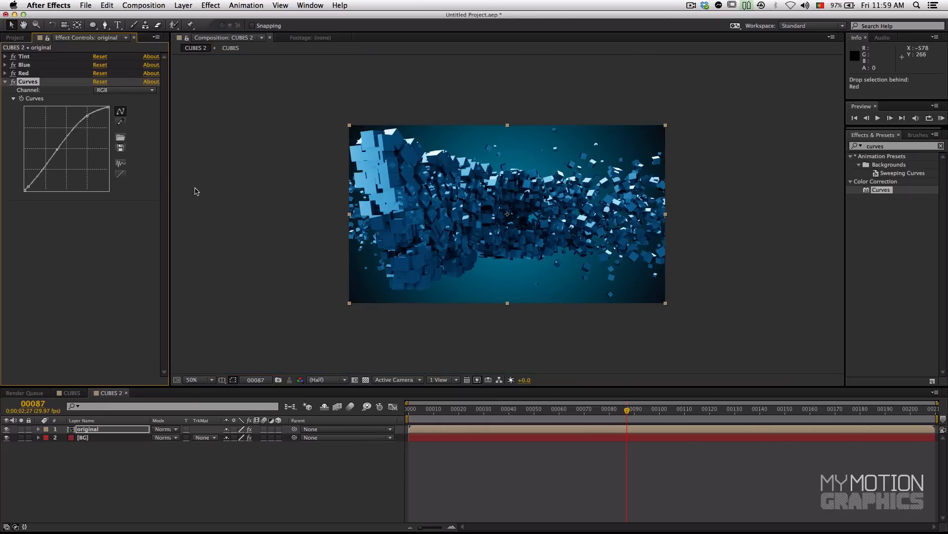
{"action": "left_click", "coordinate": [14, 83]}
{"action": "left_click", "coordinate": [13, 83]}
{"action": "left_click", "coordinate": [13, 83]}
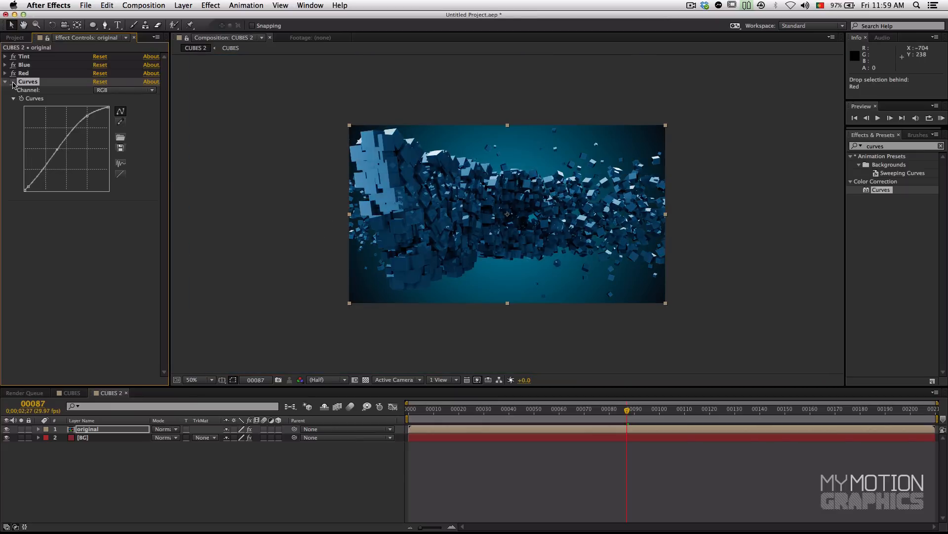
{"action": "left_click", "coordinate": [14, 83]}
Step: Turn Tint, Blue, Red and Curves off and on together to compare the original and corrected cubes
{"action": "left_click", "coordinate": [37, 59]}
{"action": "left_click", "coordinate": [34, 82], "text": "shift"}
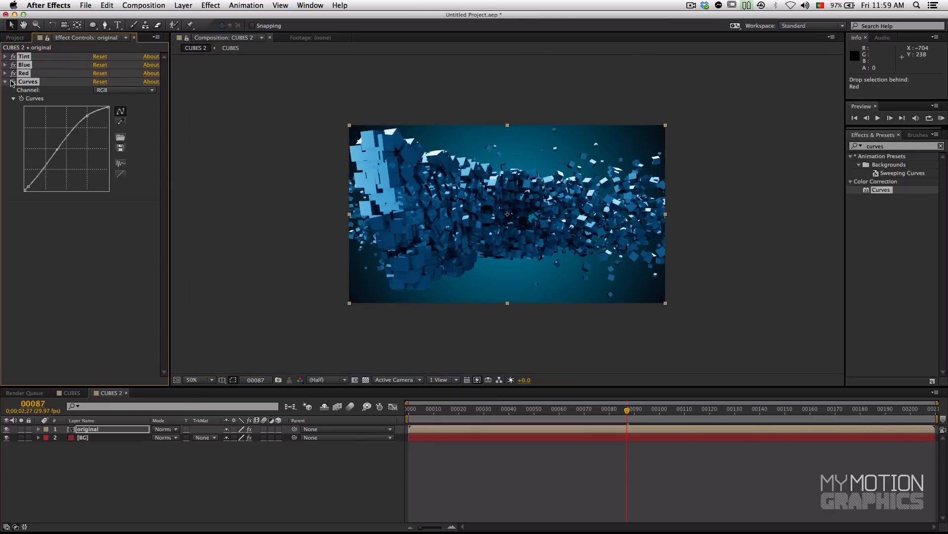
{"action": "left_click", "coordinate": [14, 83]}
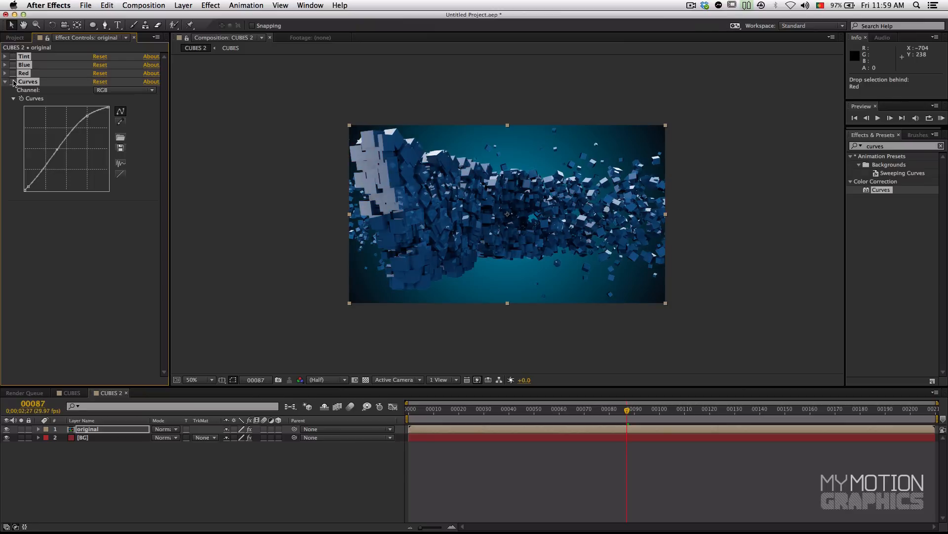
{"action": "left_click", "coordinate": [13, 83]}
{"action": "left_click", "coordinate": [13, 83]}
{"action": "left_click", "coordinate": [14, 83]}
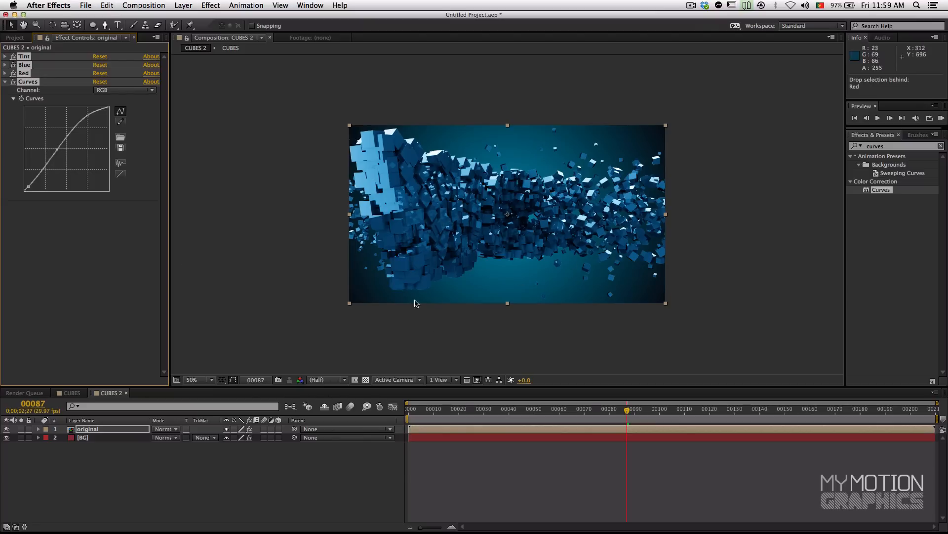
Step: Set the end color of the BG layer's Gradient Ramp to the near-black 060607
{"action": "left_click", "coordinate": [120, 478]}
{"action": "left_click", "coordinate": [105, 437]}
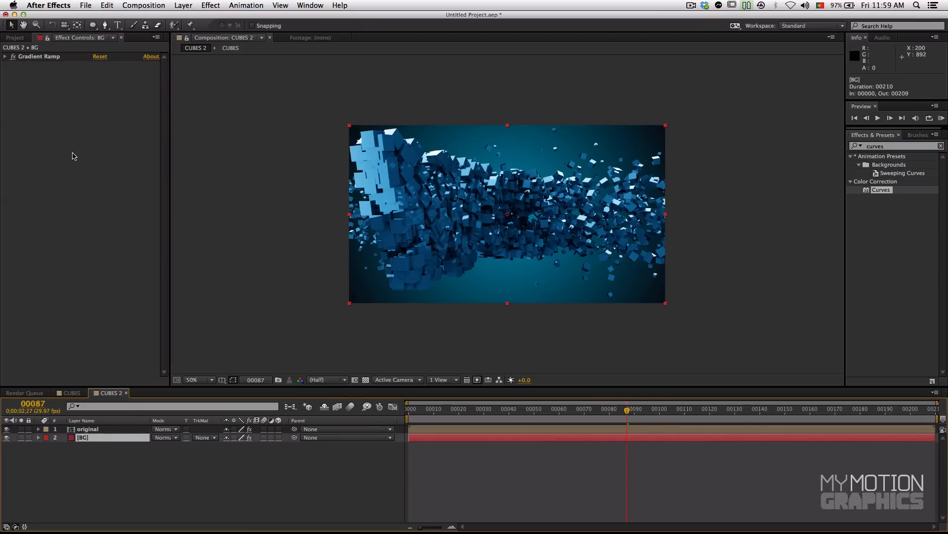
{"action": "left_click", "coordinate": [5, 57]}
{"action": "left_click", "coordinate": [6, 57]}
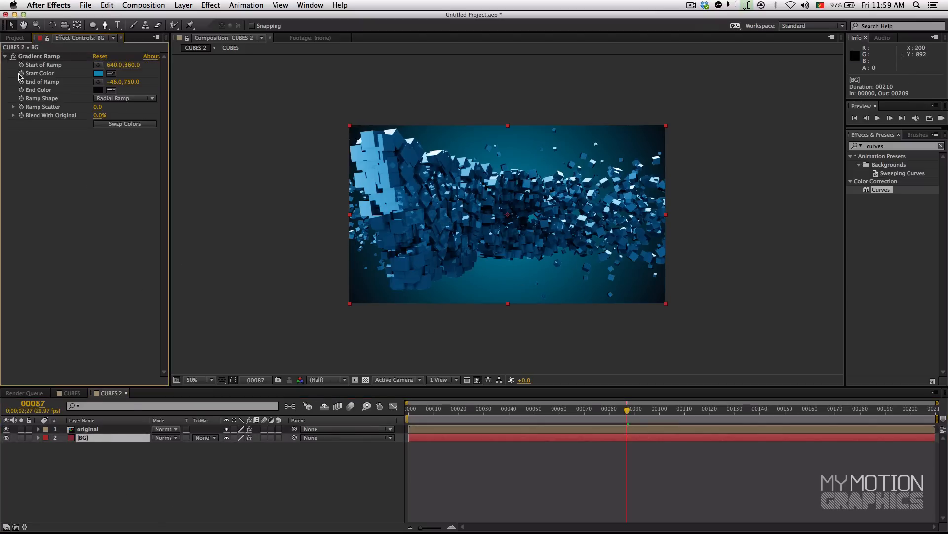
{"action": "left_click", "coordinate": [102, 90]}
{"action": "left_click_drag", "start_coordinate": [136, 243], "coordinate": [114, 256]}
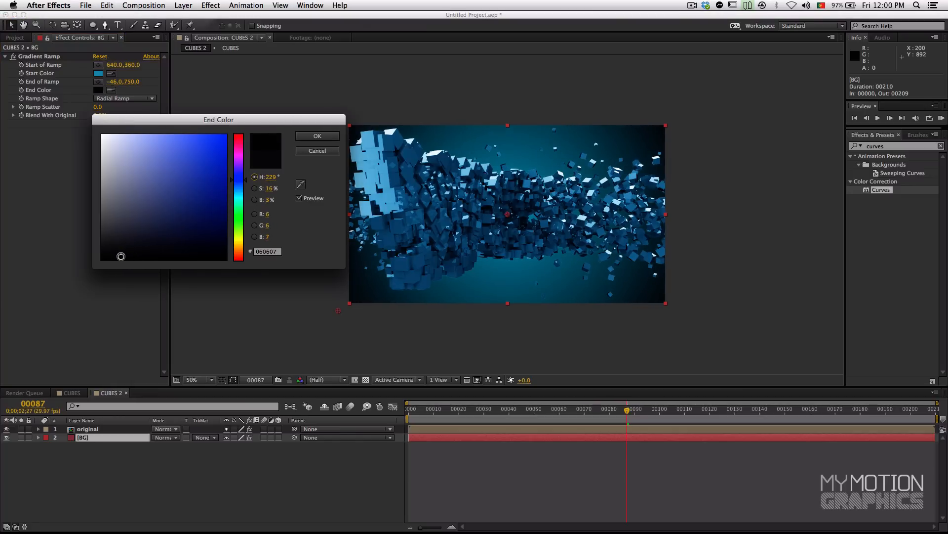
{"action": "left_click", "coordinate": [317, 136]}
Step: Move the end point of the BG layer's gradient slightly inward to about -6, 746, keeping its end color
{"action": "left_click_drag", "start_coordinate": [337, 309], "coordinate": [347, 308]}
{"action": "left_click", "coordinate": [99, 90]}
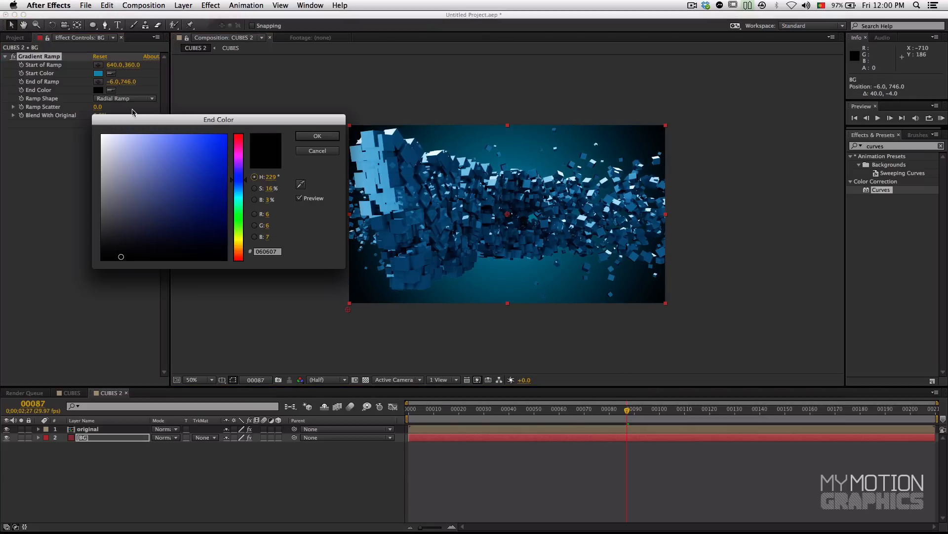
{"action": "left_click", "coordinate": [322, 137]}
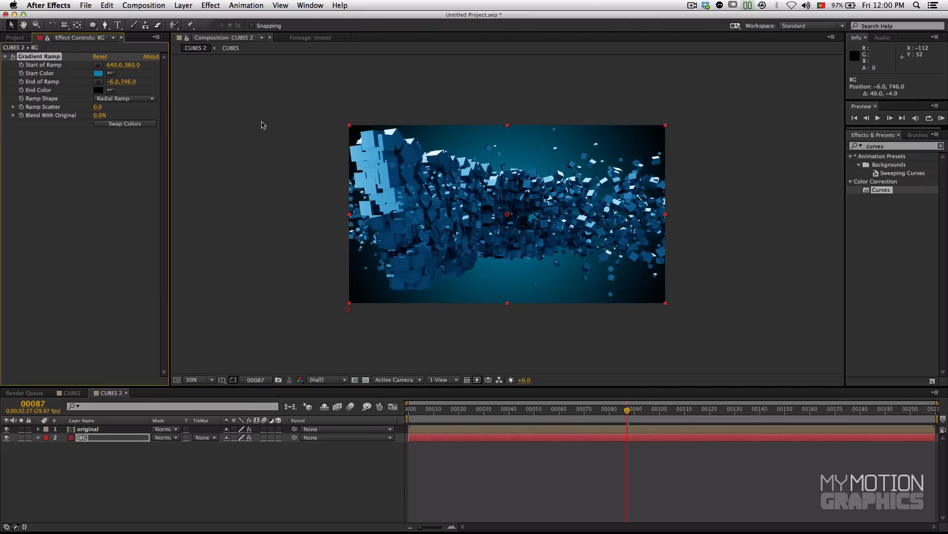
Step: Shift the start color of the BG layer's gradient from teal to a bluer shade, about 1F80AC
{"action": "left_click", "coordinate": [101, 74]}
{"action": "left_click_drag", "start_coordinate": [209, 171], "coordinate": [204, 175]}
{"action": "left_click", "coordinate": [246, 189]}
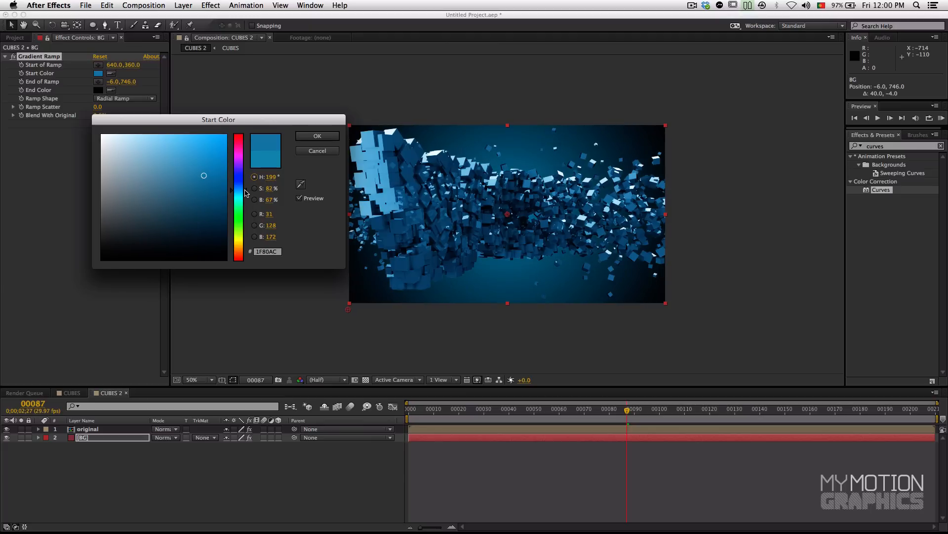
{"action": "left_click", "coordinate": [313, 138]}
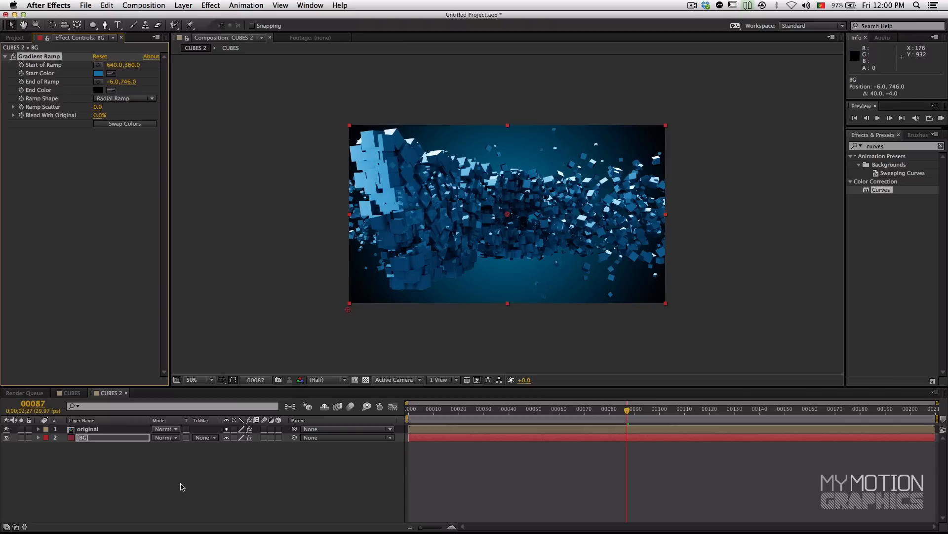
Step: Create a white 1280 x 720 px solid named Glowish
{"action": "right_click", "coordinate": [117, 459]}
{"action": "mouse_move", "coordinate": [145, 435]}
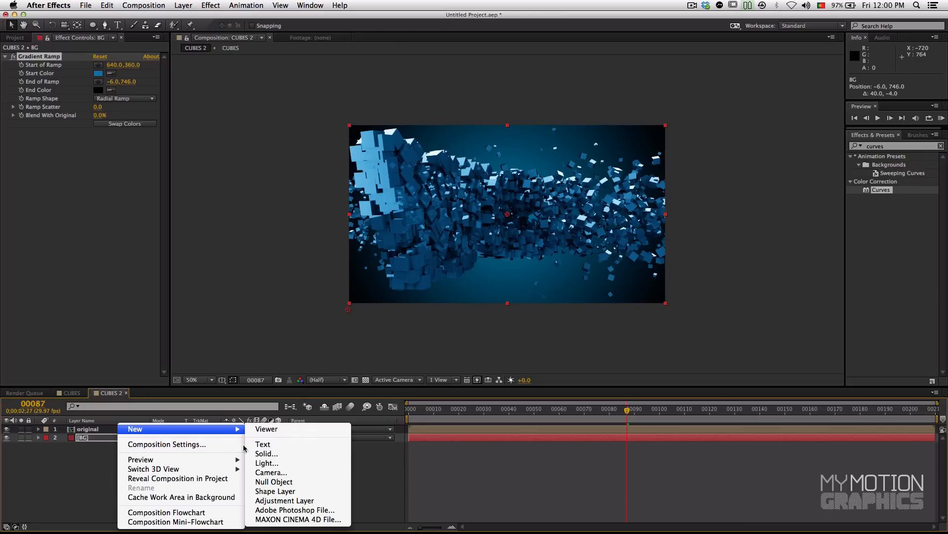
{"action": "left_click", "coordinate": [280, 454]}
{"action": "left_click", "coordinate": [192, 262]}
{"action": "left_click_drag", "start_coordinate": [201, 207], "coordinate": [33, 97]}
{"action": "left_click", "coordinate": [315, 136]}
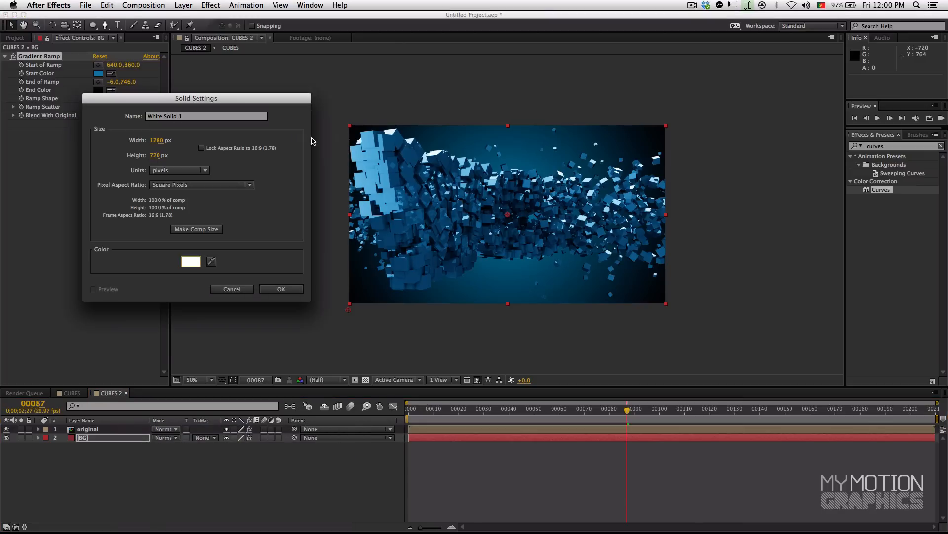
{"action": "triple_click", "coordinate": [184, 116]}
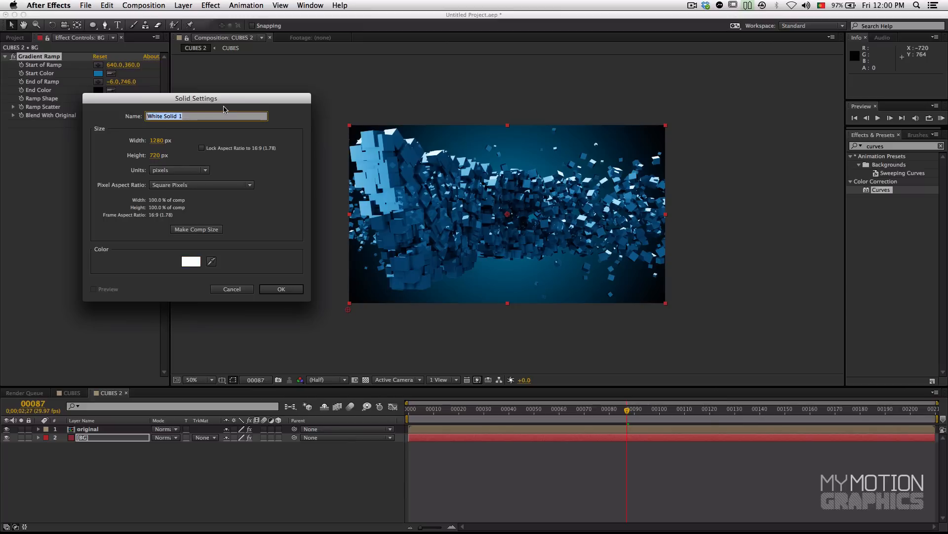
{"action": "type", "text": "Glowish"}
{"action": "key", "text": "Return"}
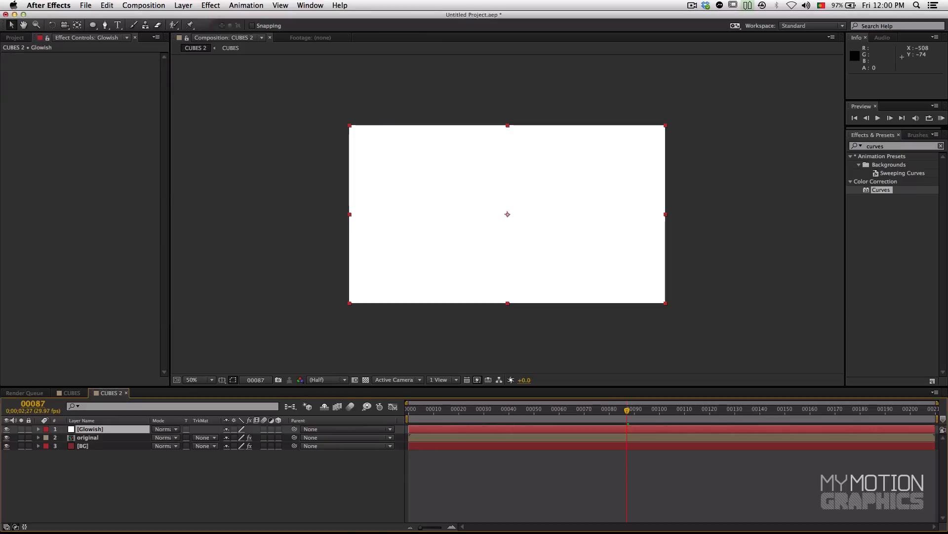
Step: Place the Glowish layer between the original and BG layers, and briefly hide original to check the order
{"action": "left_click_drag", "start_coordinate": [91, 428], "coordinate": [93, 446]}
{"action": "left_click", "coordinate": [92, 446]}
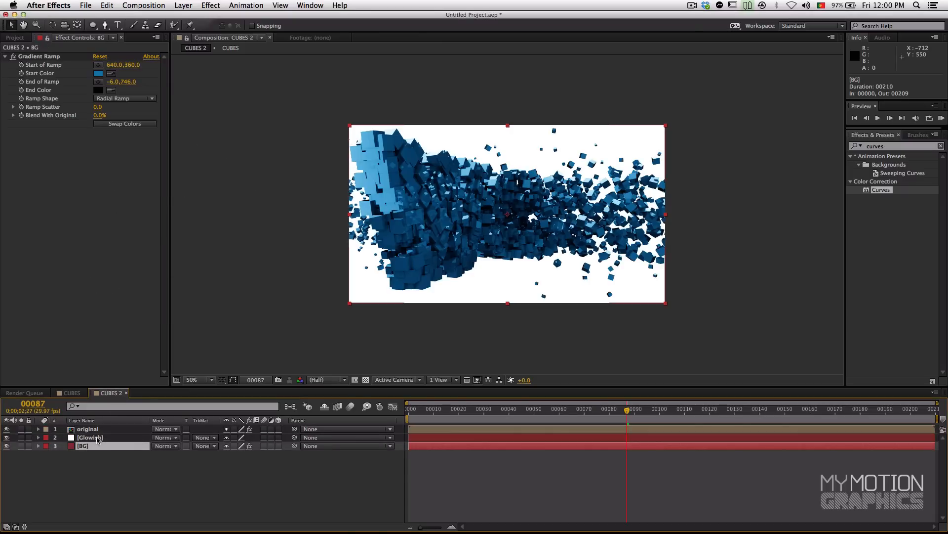
{"action": "left_click", "coordinate": [100, 429]}
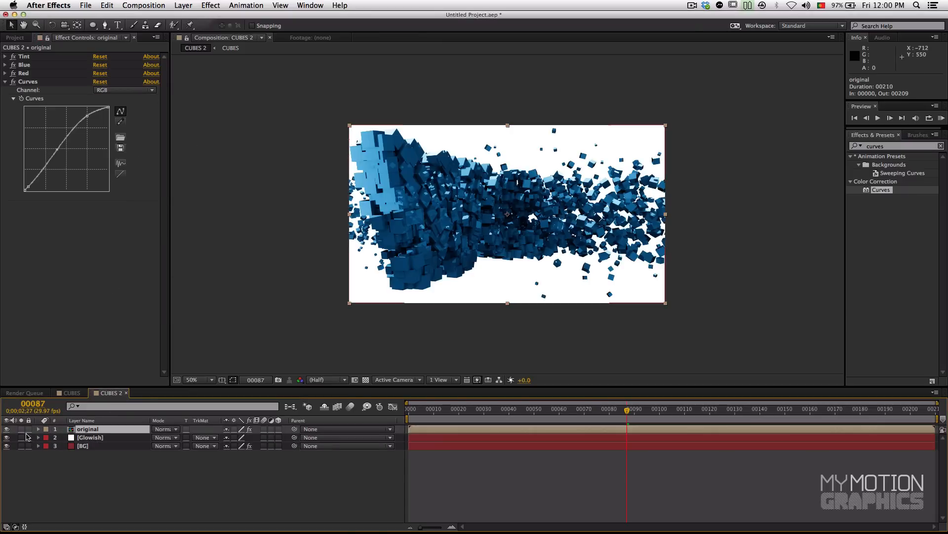
{"action": "left_click", "coordinate": [6, 428]}
{"action": "left_click", "coordinate": [6, 428]}
Step: Add an elliptical mask filling the whole Glowish layer with the Ellipse tool
{"action": "left_click", "coordinate": [84, 438]}
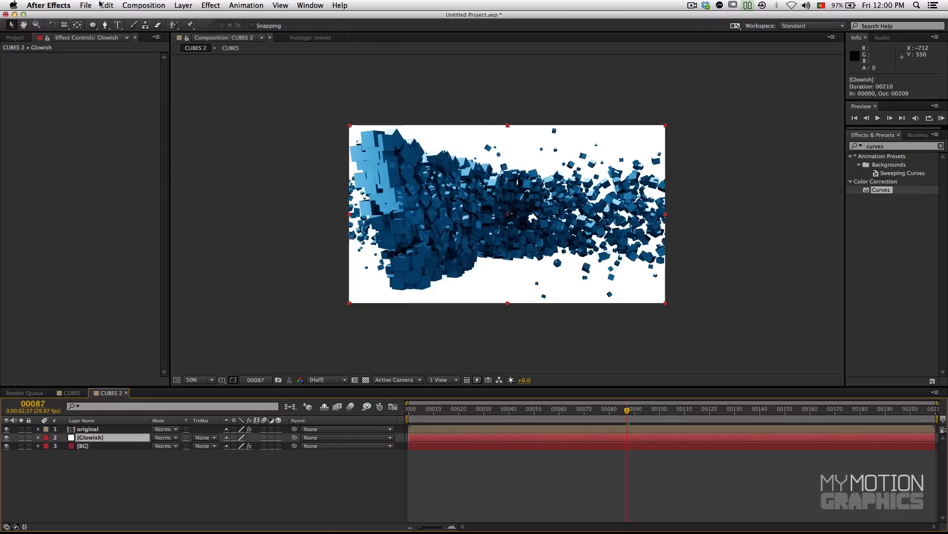
{"action": "left_click", "coordinate": [92, 26]}
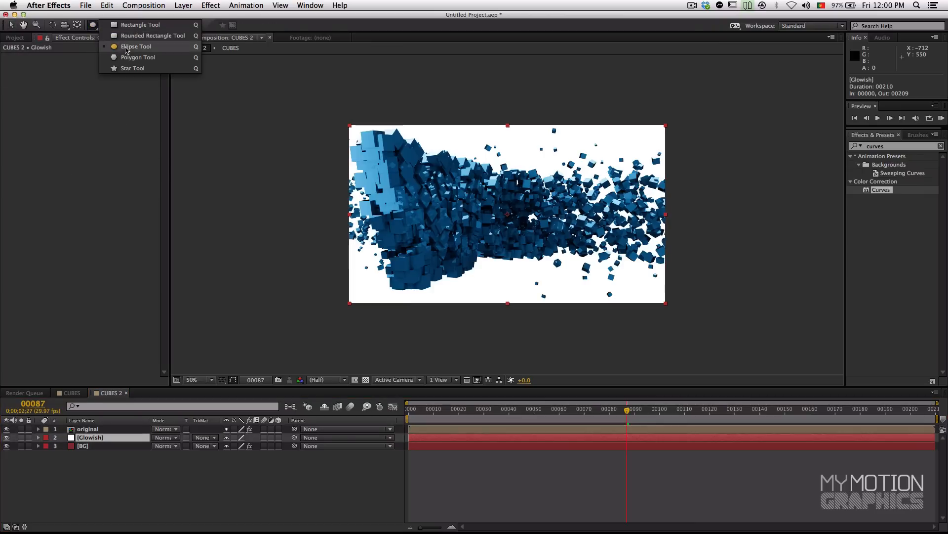
{"action": "left_click", "coordinate": [136, 47]}
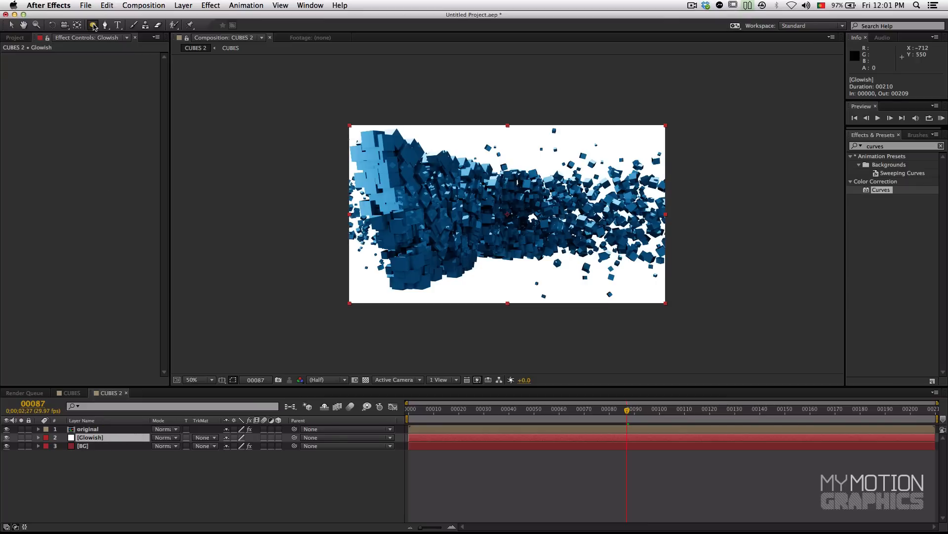
{"action": "double_click", "coordinate": [93, 26]}
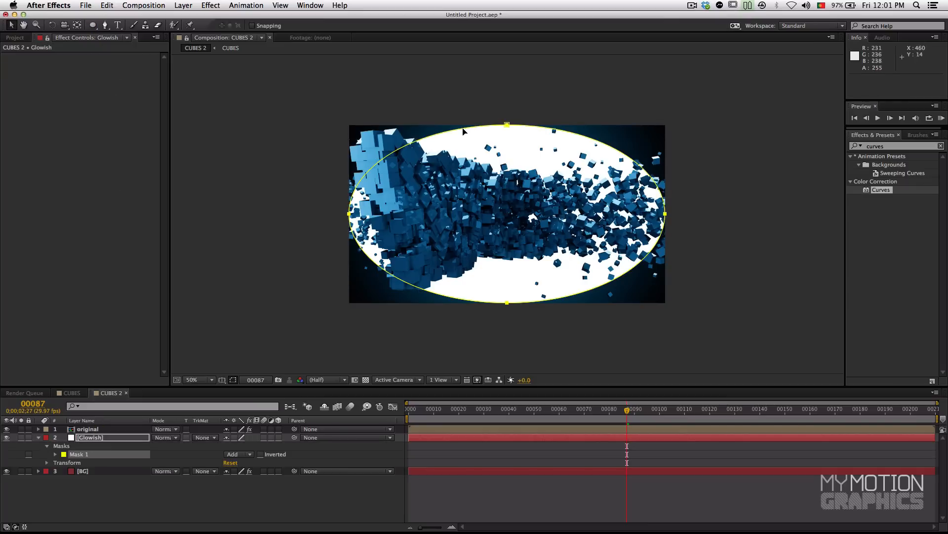
Step: Scale the Glowish mask about its center into a flatter ellipse, to about 82% of its width and well under its height
{"action": "double_click", "coordinate": [497, 127]}
{"action": "left_click_drag", "start_coordinate": [507, 123], "coordinate": [509, 162]}
{"action": "left_click_drag", "start_coordinate": [507, 302], "coordinate": [508, 265]}
{"action": "left_click_drag", "start_coordinate": [664, 212], "coordinate": [638, 218]}
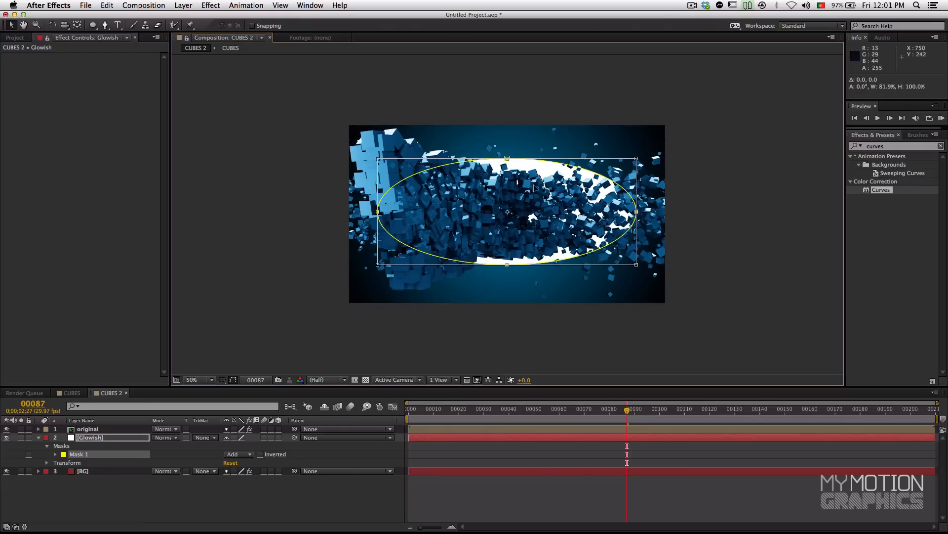
{"action": "left_click_drag", "start_coordinate": [507, 158], "coordinate": [507, 179]}
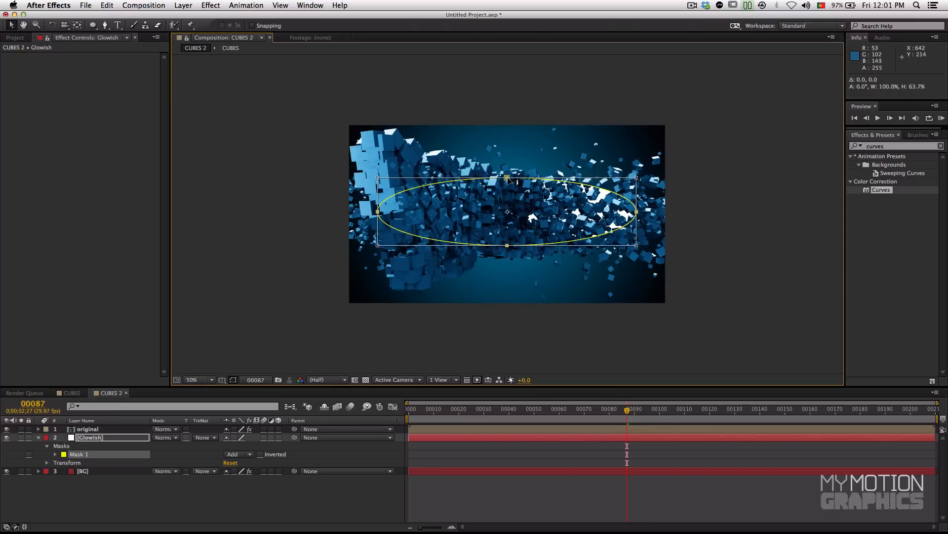
Step: Check the Glowish mask at frame 120, then at frame 32 flatten it further and narrow it to about 93% of its width
{"action": "left_click_drag", "start_coordinate": [676, 418], "coordinate": [713, 419]}
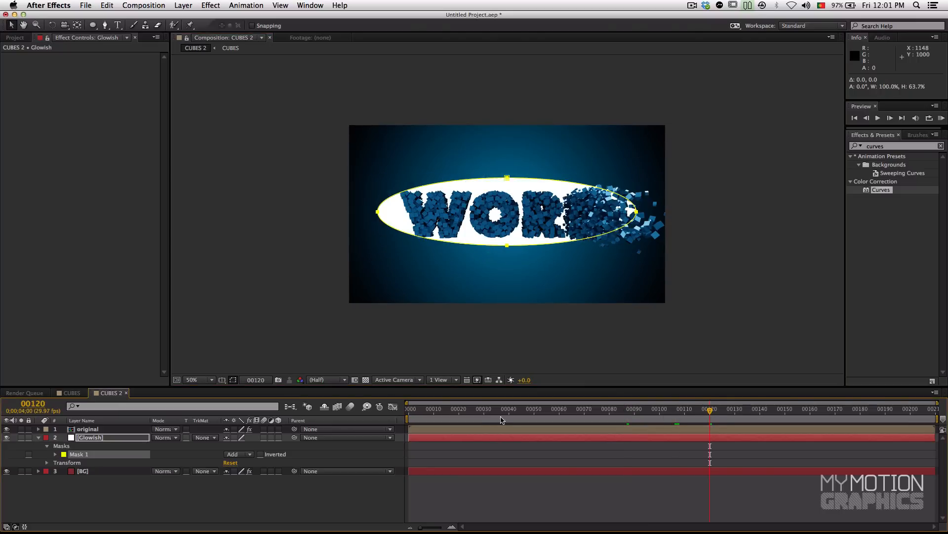
{"action": "left_click_drag", "start_coordinate": [506, 418], "coordinate": [489, 418]}
{"action": "left_click", "coordinate": [507, 178]}
{"action": "double_click", "coordinate": [507, 178]}
{"action": "left_click_drag", "start_coordinate": [507, 176], "coordinate": [508, 186]}
{"action": "left_click_drag", "start_coordinate": [378, 212], "coordinate": [389, 212]}
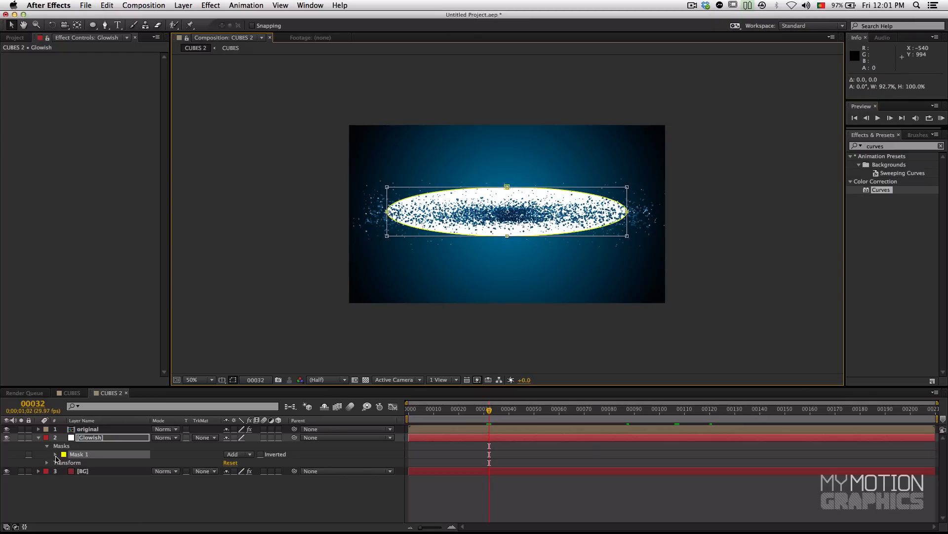
Step: Set the mask feather of Mask 1 on the Glowish layer to 237 pixels
{"action": "left_click", "coordinate": [56, 454]}
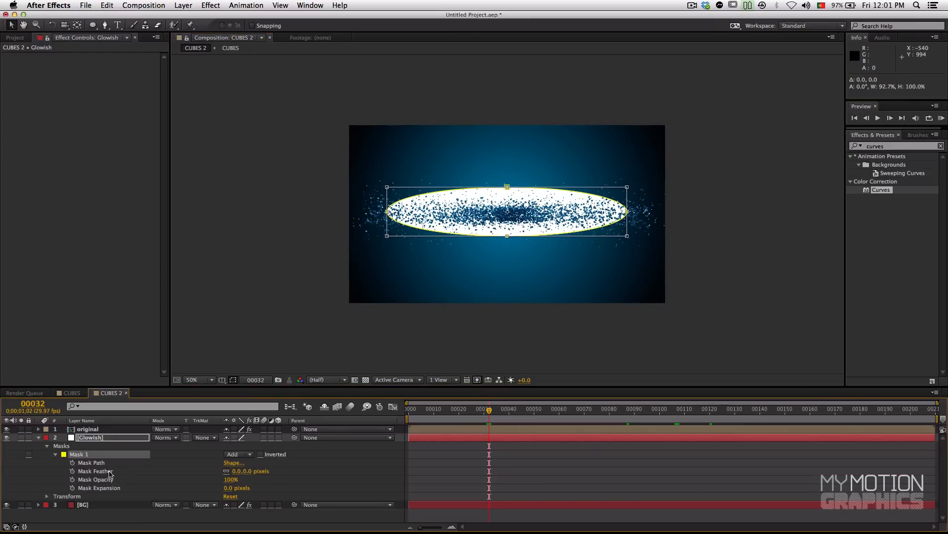
{"action": "left_click", "coordinate": [74, 461]}
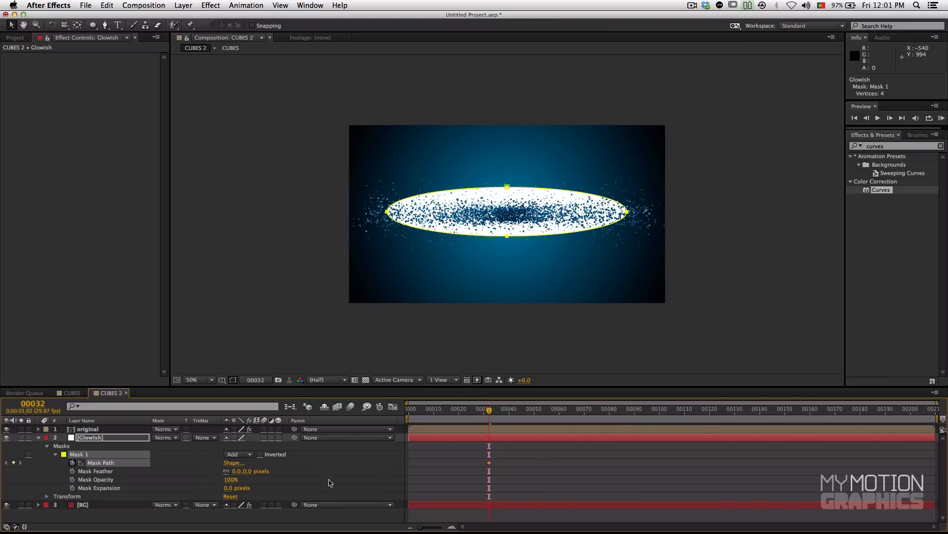
{"action": "key", "text": "super+z"}
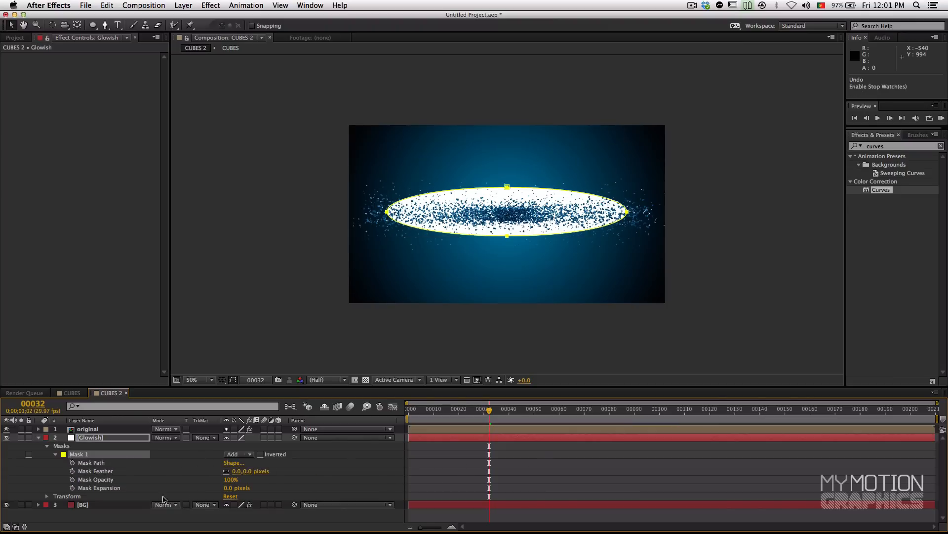
{"action": "left_click_drag", "start_coordinate": [236, 471], "coordinate": [327, 469]}
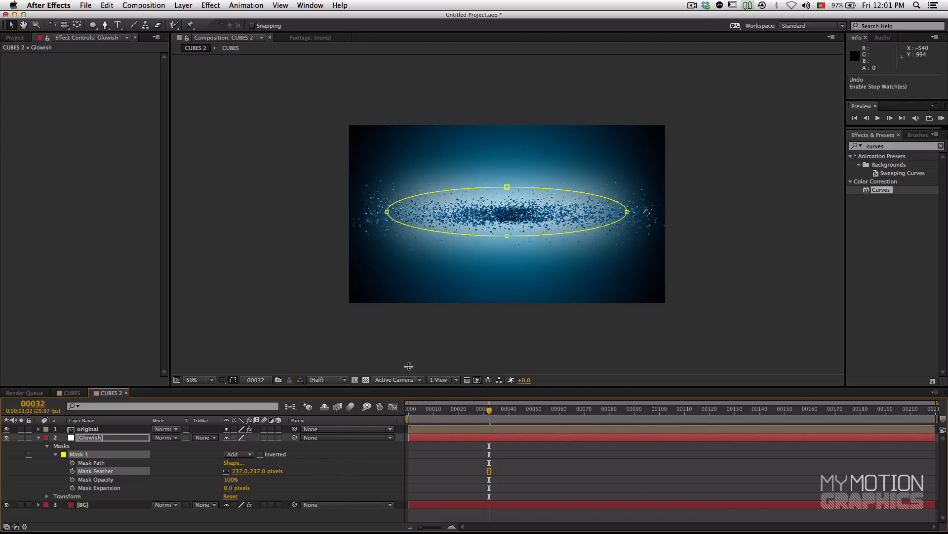
Step: Scale the Glowish mask about its center to roughly half its height and slightly narrower
{"action": "double_click", "coordinate": [551, 189]}
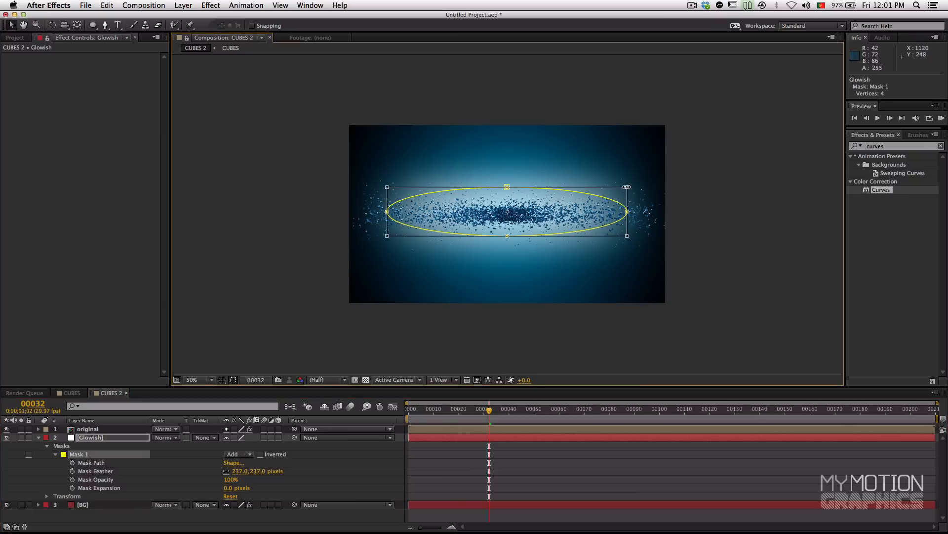
{"action": "mouse_move", "coordinate": [625, 188]}
{"action": "left_mouse_down"}
{"action": "mouse_move", "coordinate": [611, 198]}
{"action": "mouse_move", "coordinate": [624, 201]}
{"action": "left_mouse_up"}
{"action": "left_click", "coordinate": [433, 470]}
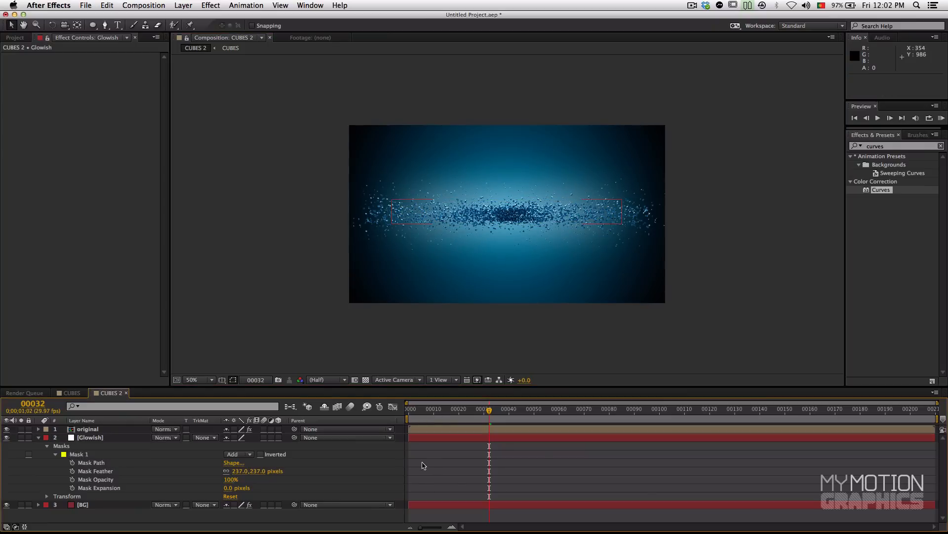
Step: Compare frame 32 with the Glowish layer hidden and shown, both up close and at full-frame view
{"action": "left_click", "coordinate": [7, 437]}
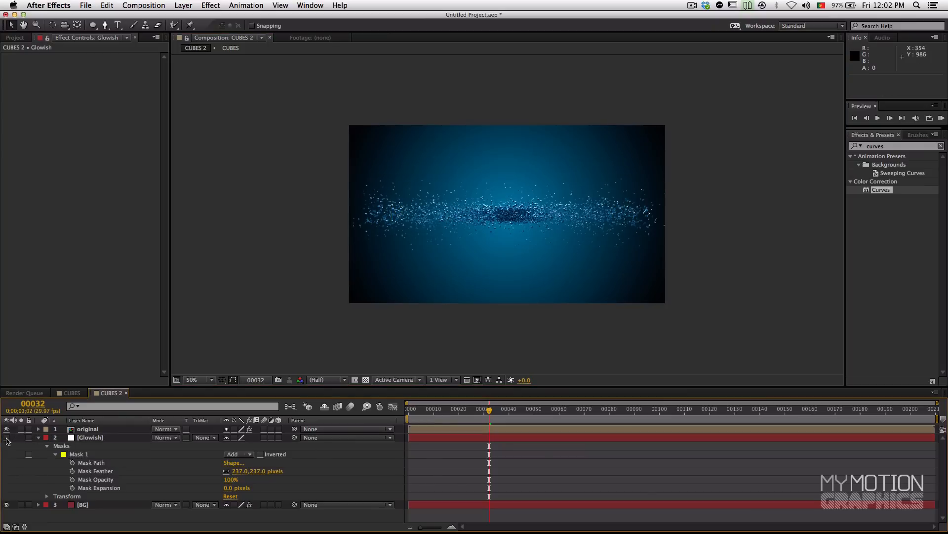
{"action": "left_click", "coordinate": [6, 438]}
{"action": "left_click", "coordinate": [7, 438]}
{"action": "left_click", "coordinate": [6, 437]}
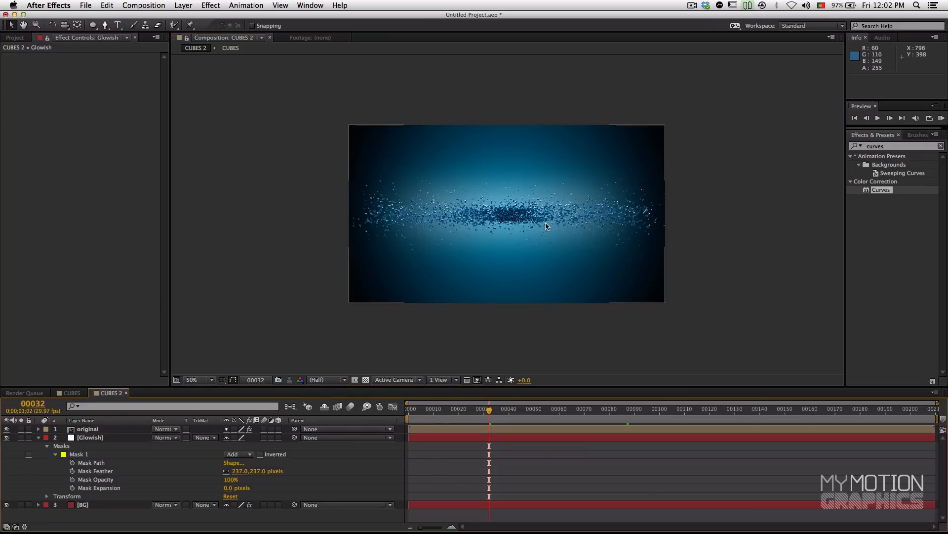
{"action": "scroll", "coordinate": [572, 227], "scroll_direction": "up", "scroll_amount": 1}
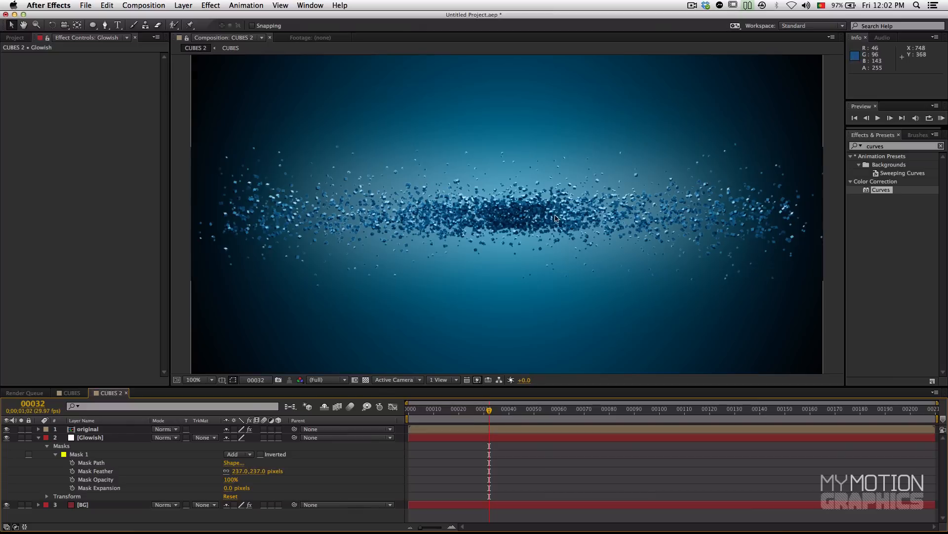
{"action": "left_click", "coordinate": [5, 438]}
{"action": "left_click", "coordinate": [5, 438]}
{"action": "left_click", "coordinate": [5, 438]}
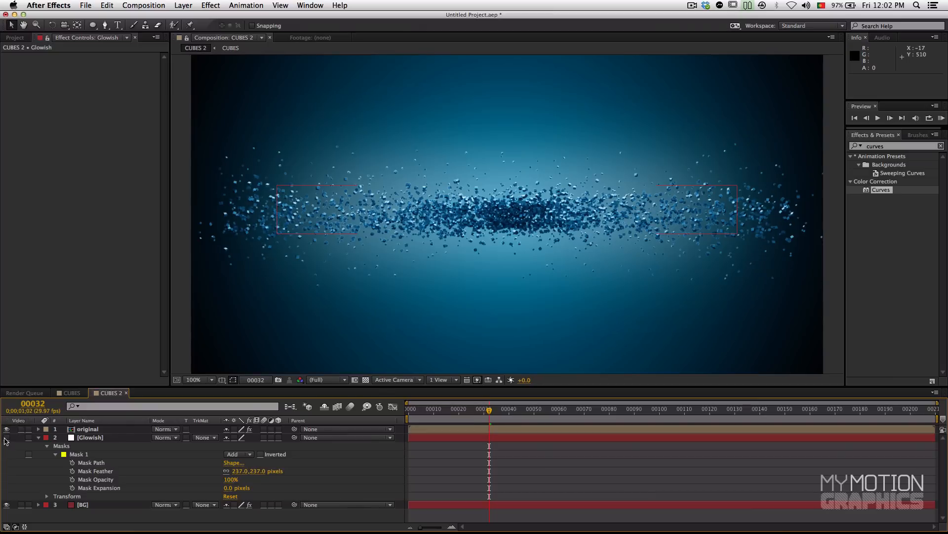
{"action": "left_click", "coordinate": [5, 438]}
{"action": "left_click", "coordinate": [6, 437]}
{"action": "left_click", "coordinate": [6, 438]}
{"action": "left_click", "coordinate": [6, 437]}
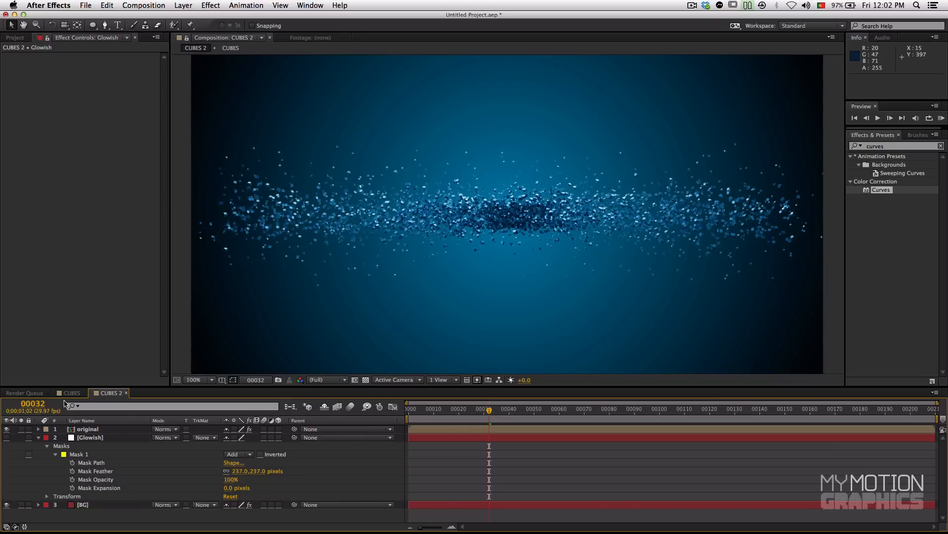
{"action": "scroll", "coordinate": [571, 186], "scroll_direction": "down", "scroll_amount": 1}
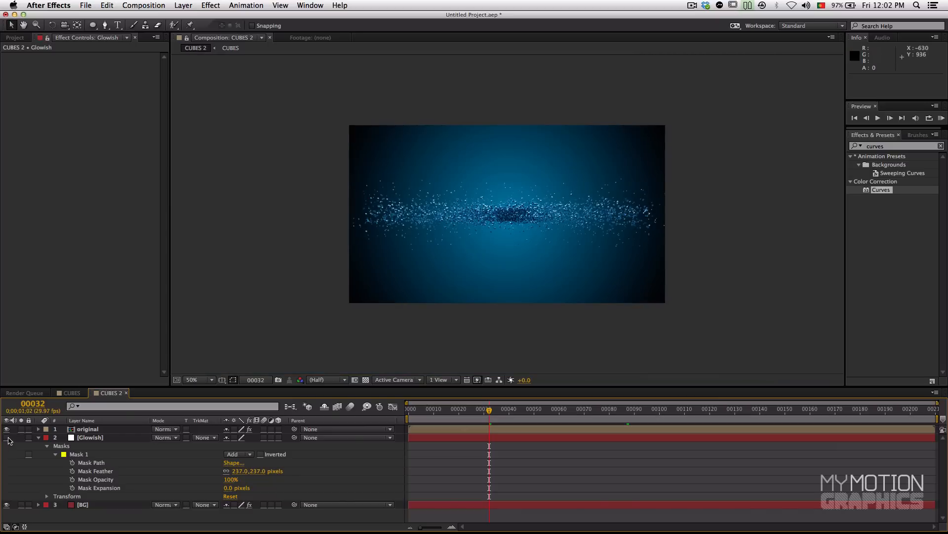
{"action": "left_click", "coordinate": [6, 437]}
Step: At frame 55, scale the Glowish mask about its center to 149% of its height, keeping its width at 100%
{"action": "left_click_drag", "start_coordinate": [518, 419], "coordinate": [546, 419]}
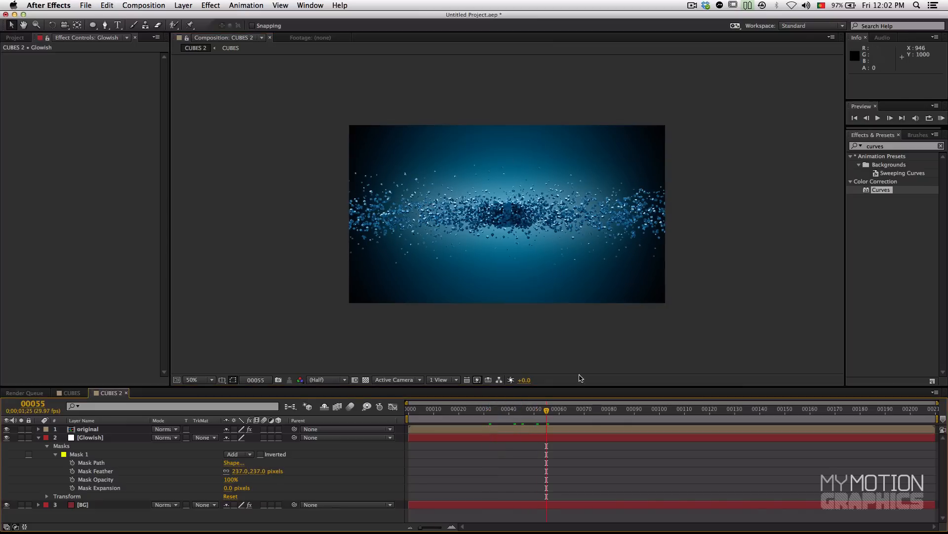
{"action": "left_click", "coordinate": [77, 454]}
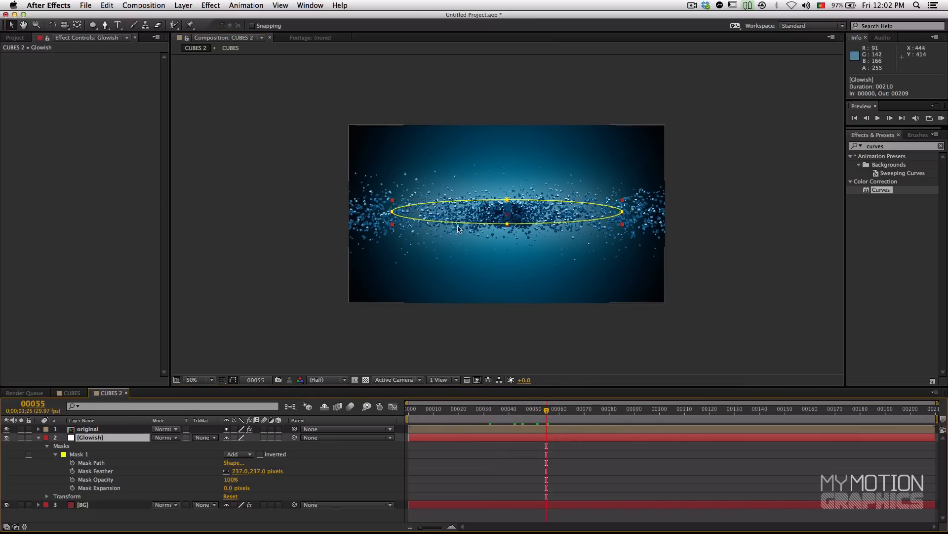
{"action": "left_click_drag", "start_coordinate": [508, 200], "coordinate": [509, 196]}
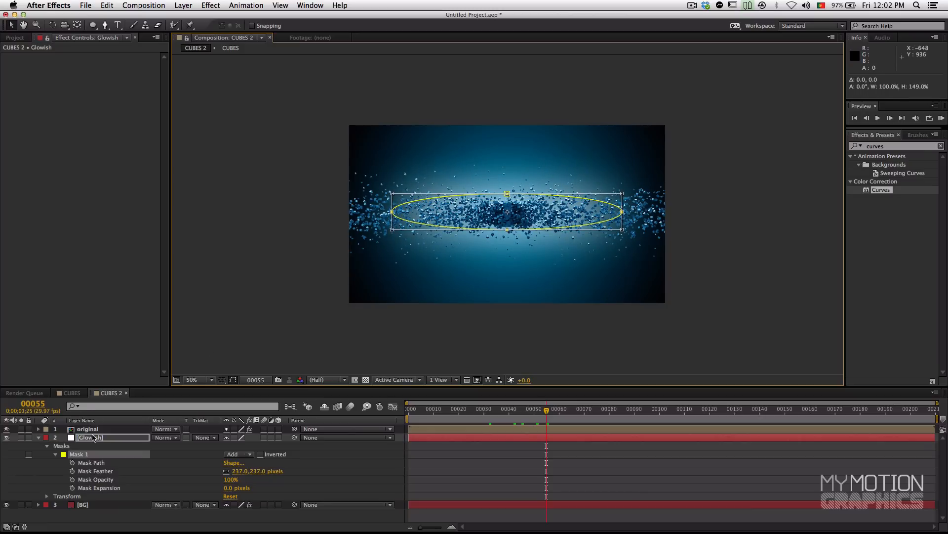
{"action": "left_click", "coordinate": [94, 437]}
Step: Check the glow at frame 102, then at frame 156 increase the Glowish mask's feather to soften it further
{"action": "left_click_drag", "start_coordinate": [616, 414], "coordinate": [665, 414]}
{"action": "left_click", "coordinate": [486, 464]}
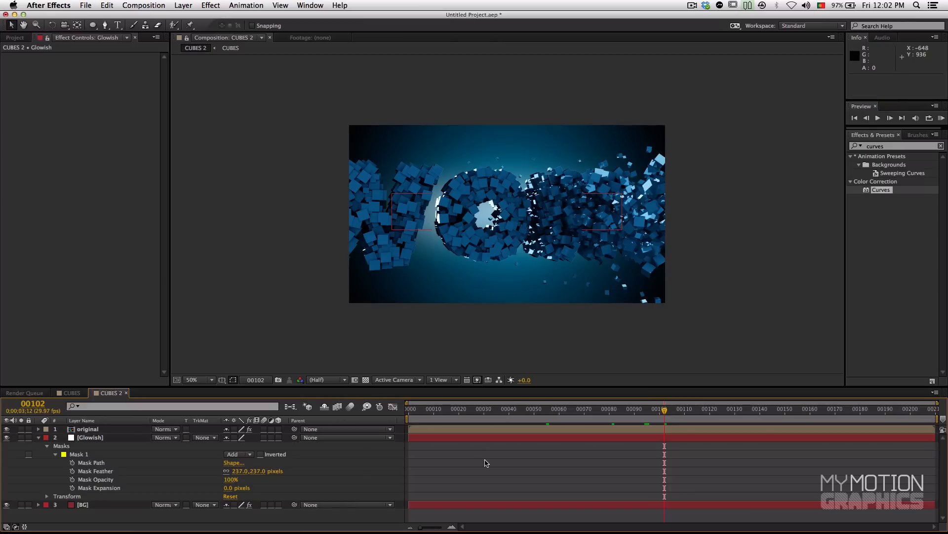
{"action": "left_click_drag", "start_coordinate": [665, 410], "coordinate": [801, 413]}
{"action": "left_click", "coordinate": [97, 437]}
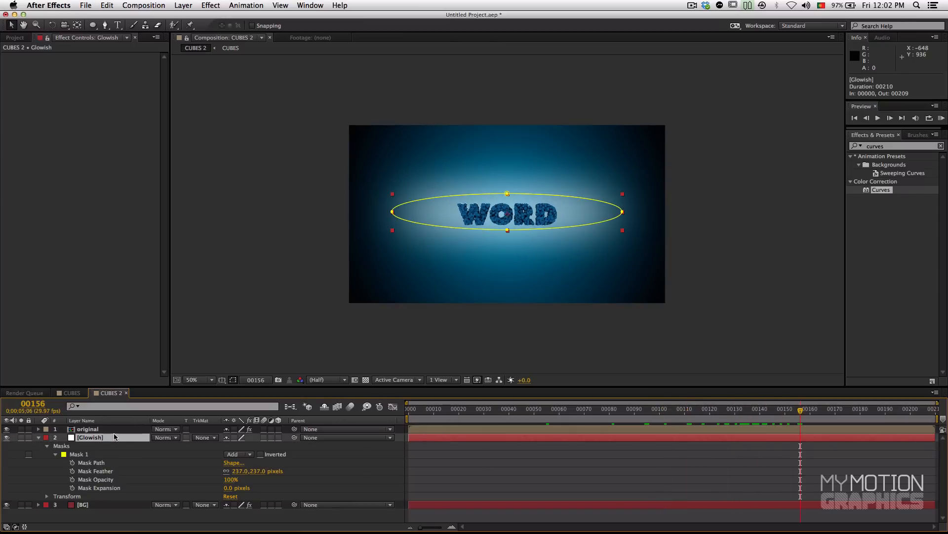
{"action": "left_click_drag", "start_coordinate": [241, 471], "coordinate": [293, 475]}
Step: Lower the Glowish layer's opacity to 81%
{"action": "key", "text": "t"}
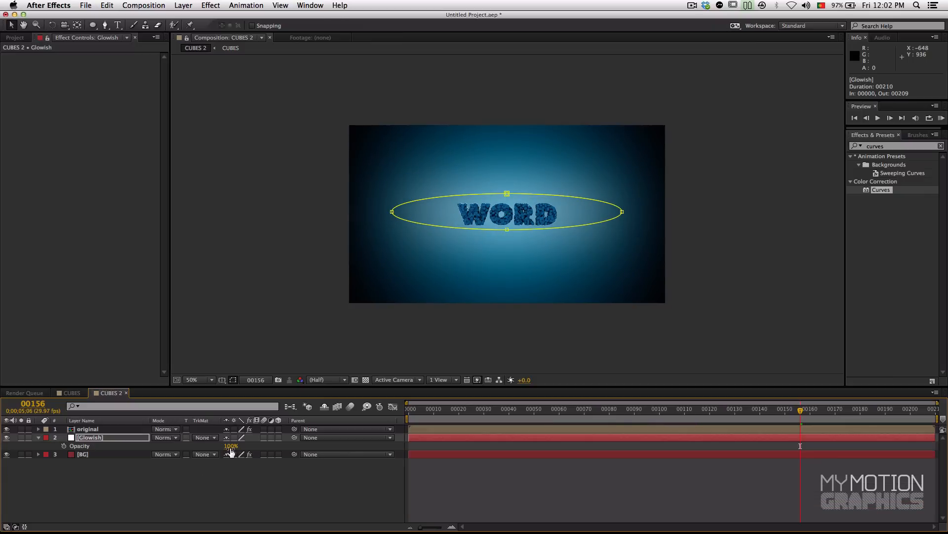
{"action": "left_click_drag", "start_coordinate": [231, 447], "coordinate": [150, 450]}
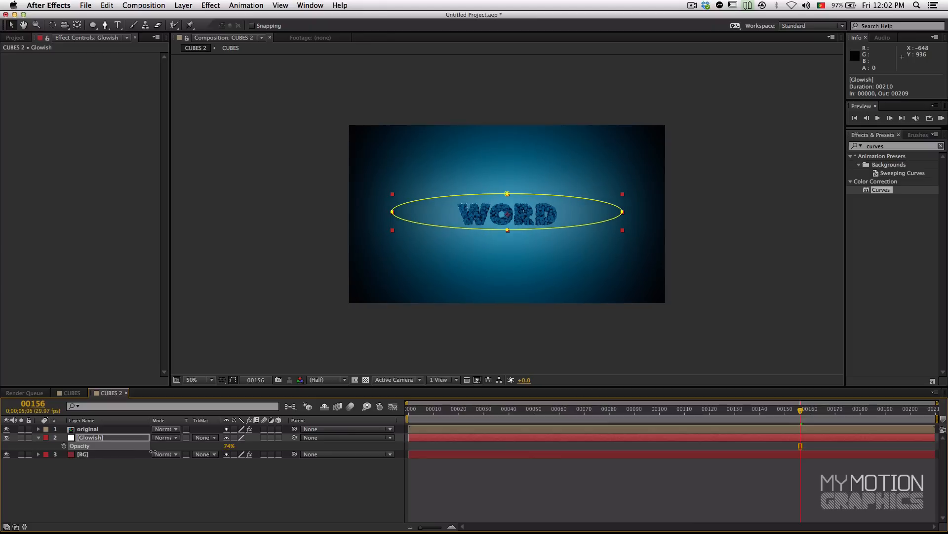
{"action": "left_click", "coordinate": [403, 503]}
Step: Check the Glowish layer's effect at frame 21 by toggling its visibility, and preview the animation up to frame 127
{"action": "left_click_drag", "start_coordinate": [571, 413], "coordinate": [462, 426]}
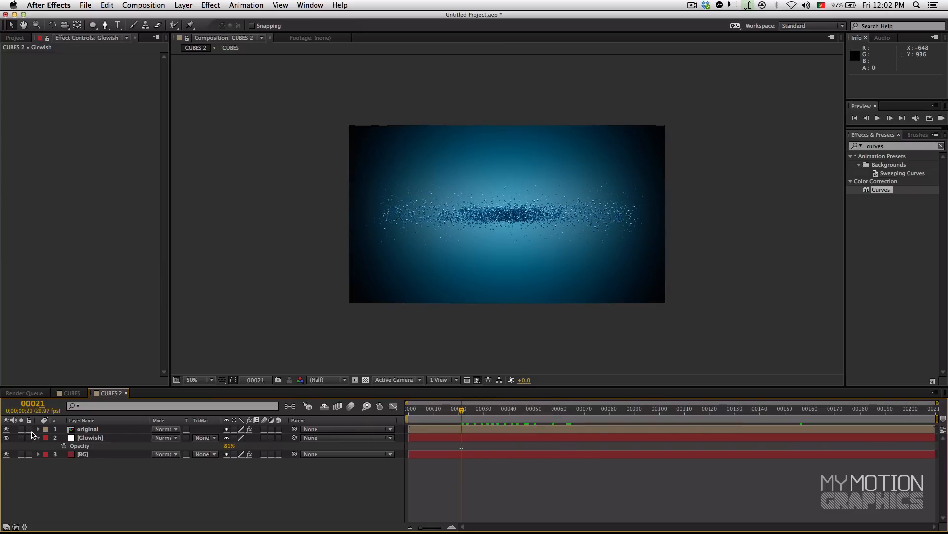
{"action": "left_click", "coordinate": [6, 437]}
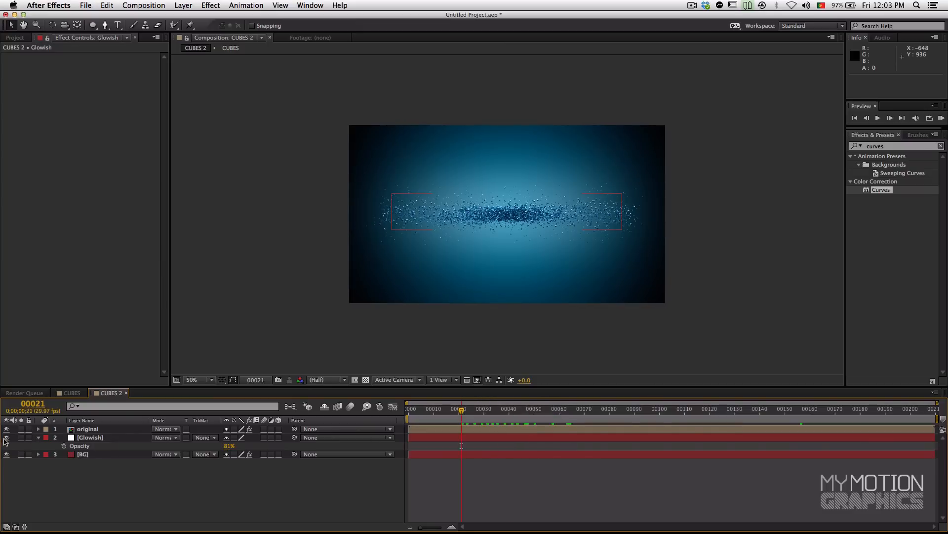
{"action": "left_click", "coordinate": [89, 437]}
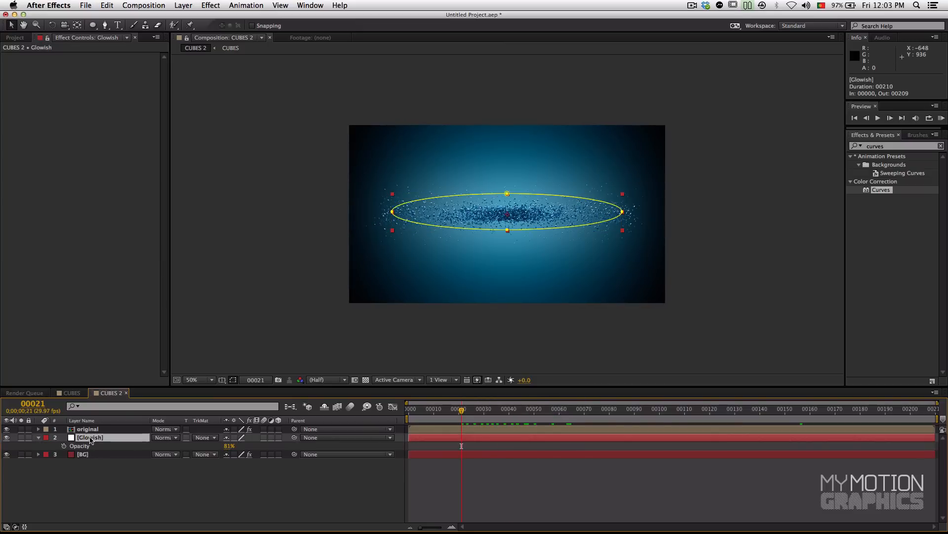
{"action": "left_click_drag", "start_coordinate": [460, 420], "coordinate": [728, 420]}
Step: Add ramp scatter to the BG layer's Gradient Ramp while viewing the gradient up close
{"action": "left_click", "coordinate": [82, 454]}
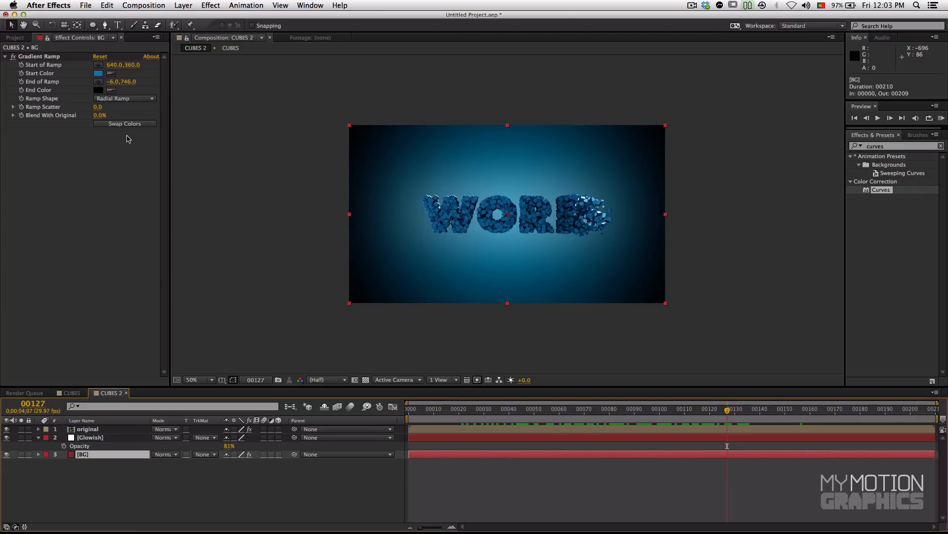
{"action": "left_click", "coordinate": [38, 113]}
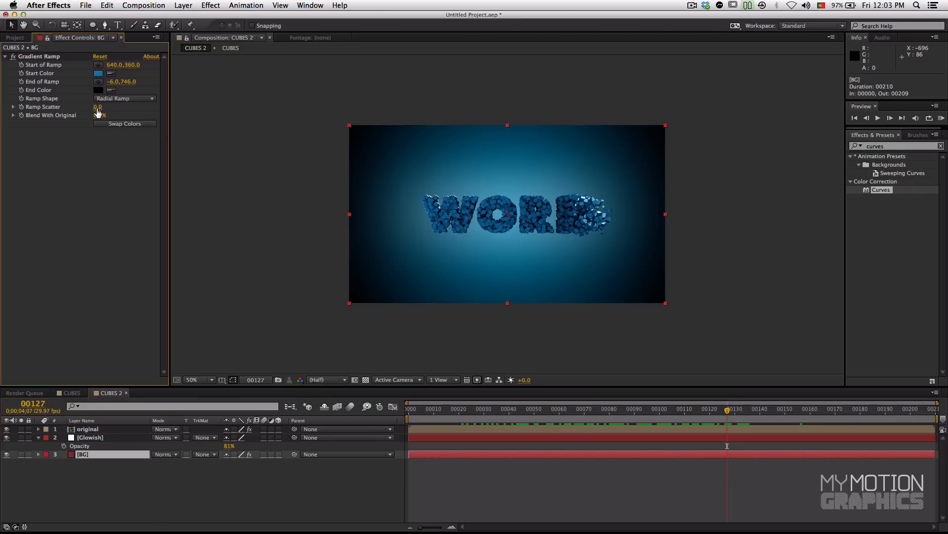
{"action": "scroll", "coordinate": [379, 197], "scroll_direction": "up", "scroll_amount": 2}
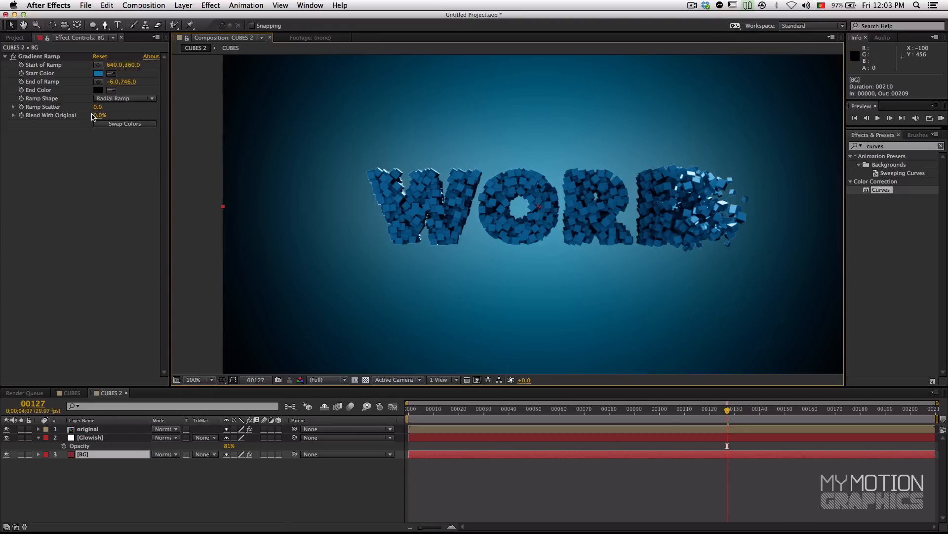
{"action": "left_click_drag", "start_coordinate": [98, 107], "coordinate": [104, 107]}
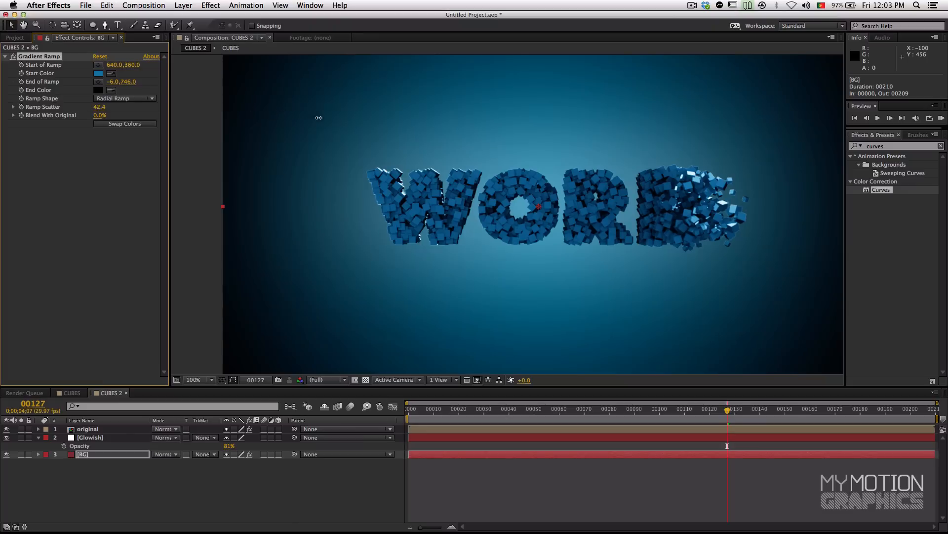
{"action": "left_click_drag", "start_coordinate": [327, 120], "coordinate": [298, 127]}
Step: Set the project's color depth to 16 bits per channel in the Project Settings
{"action": "left_click", "coordinate": [15, 38]}
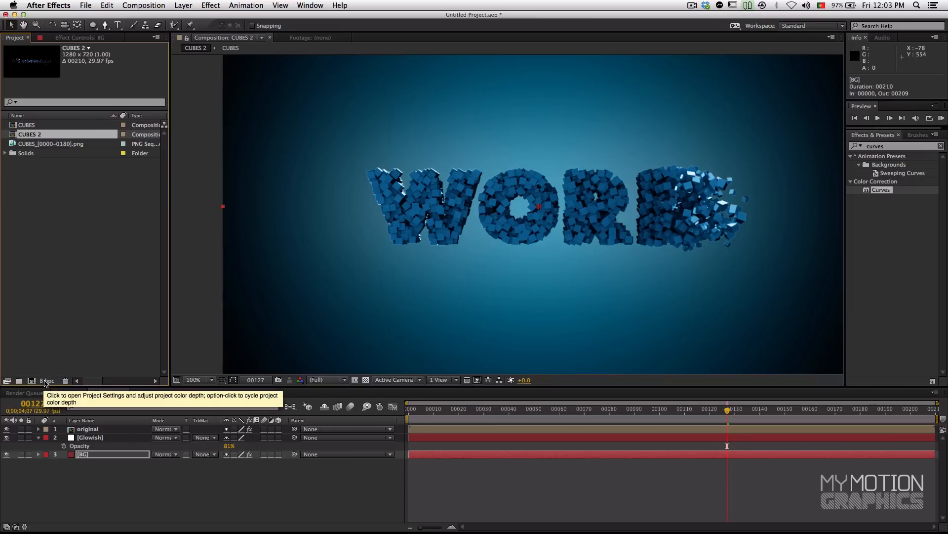
{"action": "left_click", "coordinate": [49, 381]}
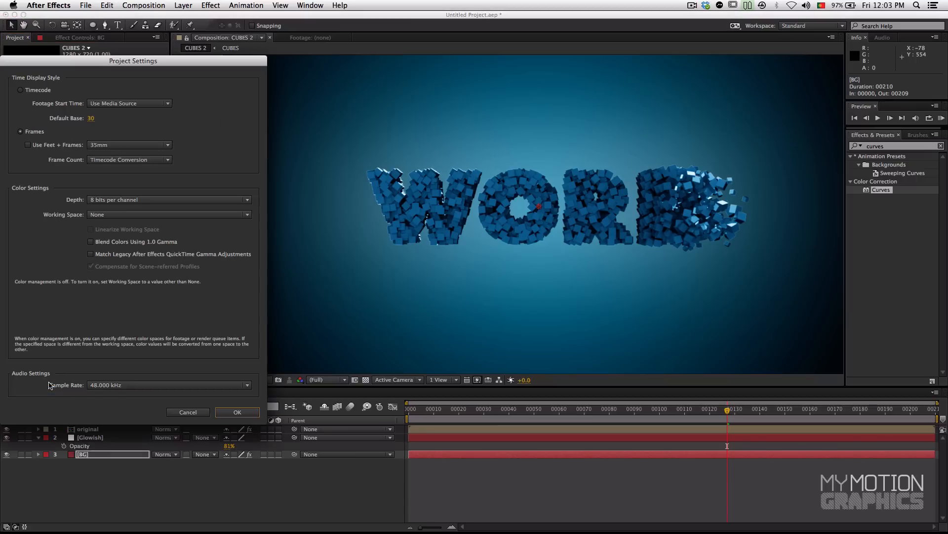
{"action": "left_click_drag", "start_coordinate": [94, 65], "coordinate": [270, 94]}
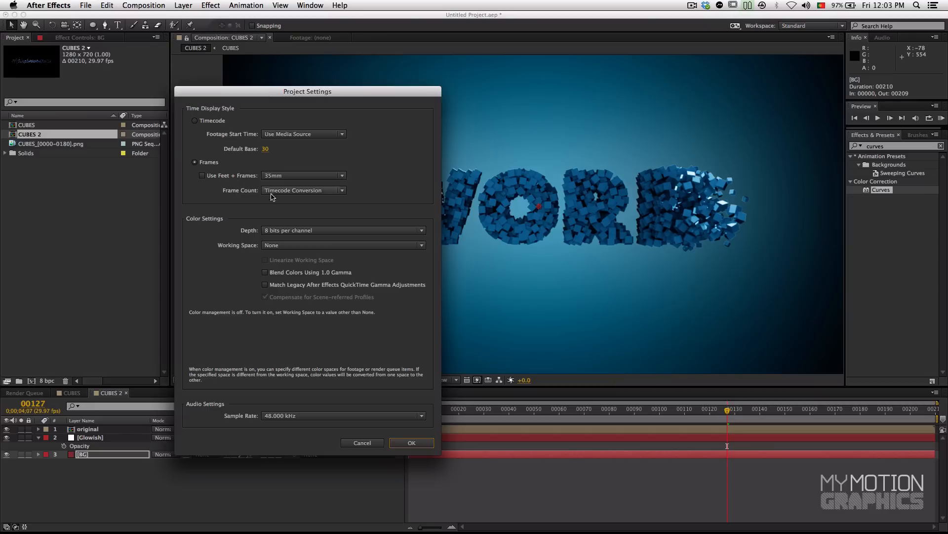
{"action": "left_click", "coordinate": [282, 231]}
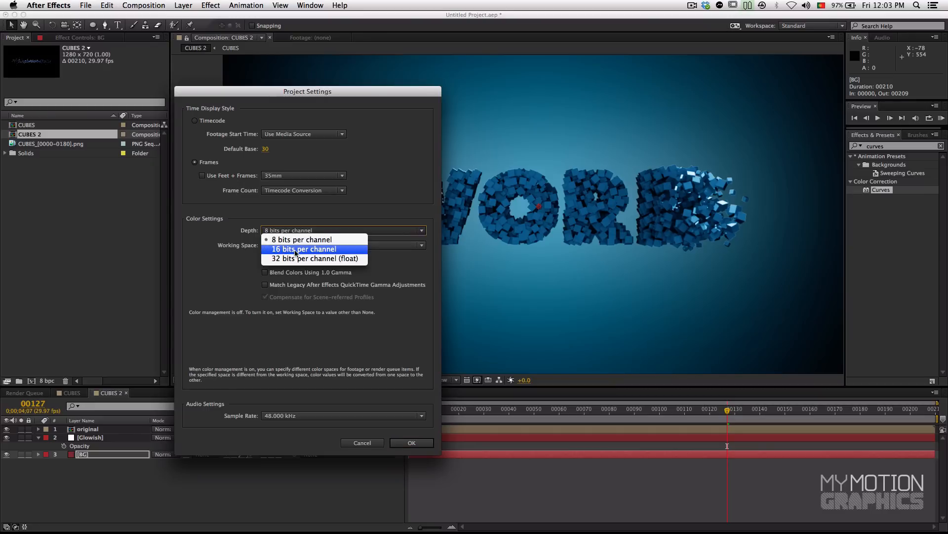
{"action": "left_click", "coordinate": [296, 249]}
{"action": "left_click", "coordinate": [406, 443]}
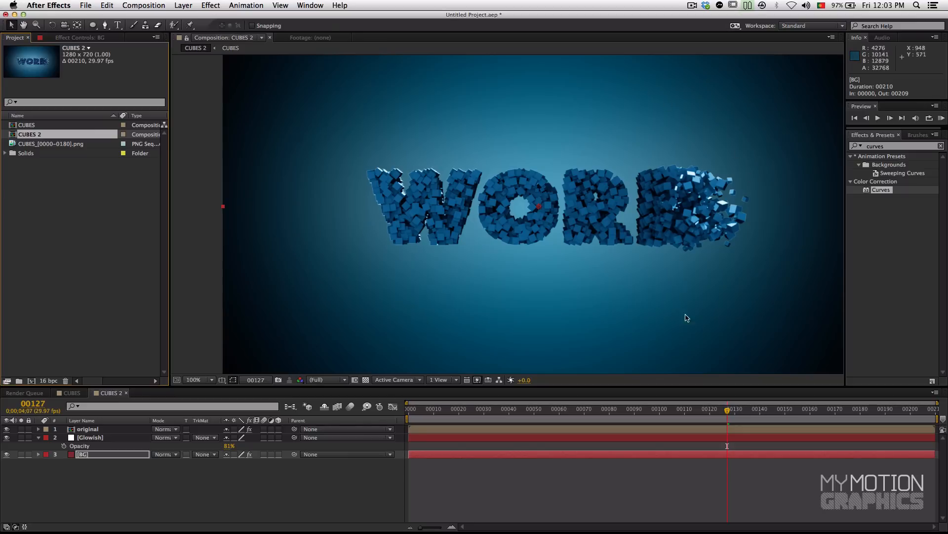
Step: Inspect the gradient near the frame's corners and reduce the BG layer's ramp scatter to 25.7
{"action": "left_click_drag", "start_coordinate": [352, 237], "coordinate": [366, 185]}
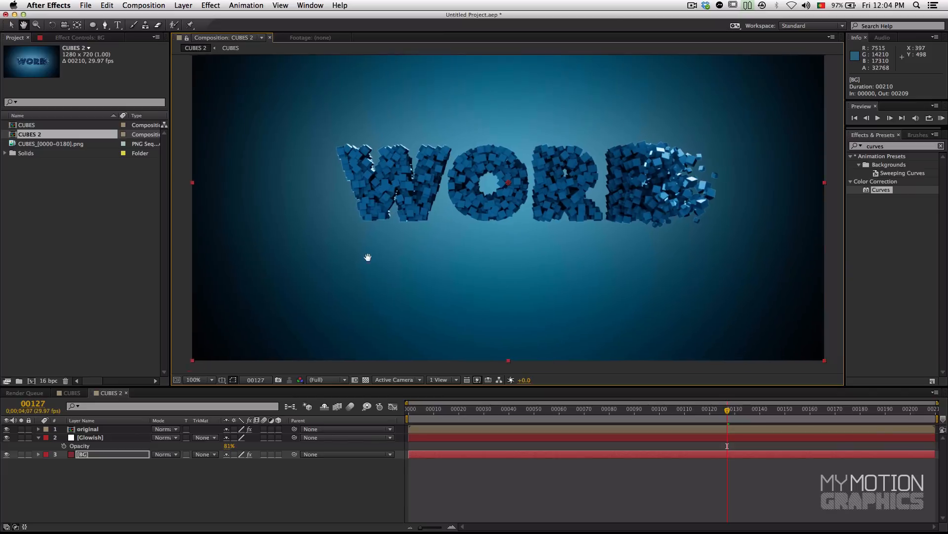
{"action": "left_click_drag", "start_coordinate": [369, 258], "coordinate": [208, 370]}
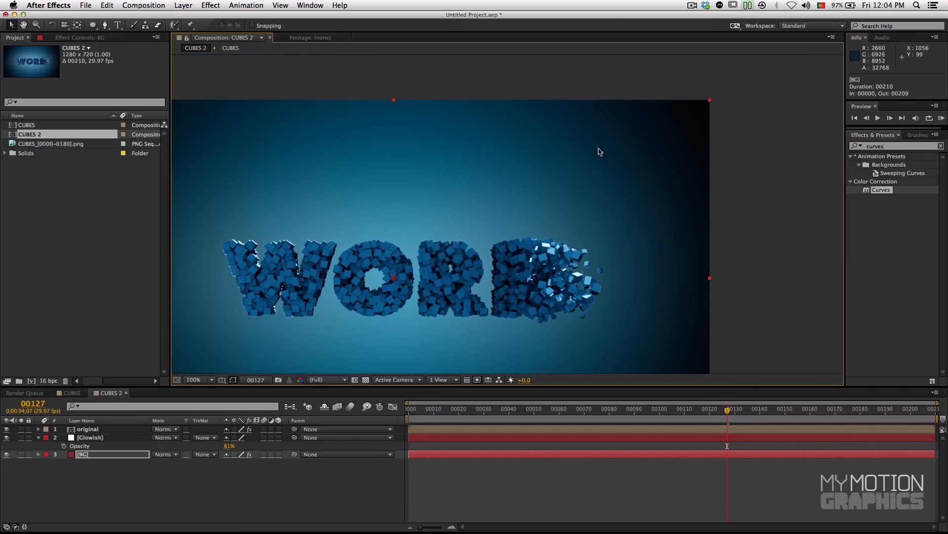
{"action": "left_click_drag", "start_coordinate": [465, 176], "coordinate": [641, 180]}
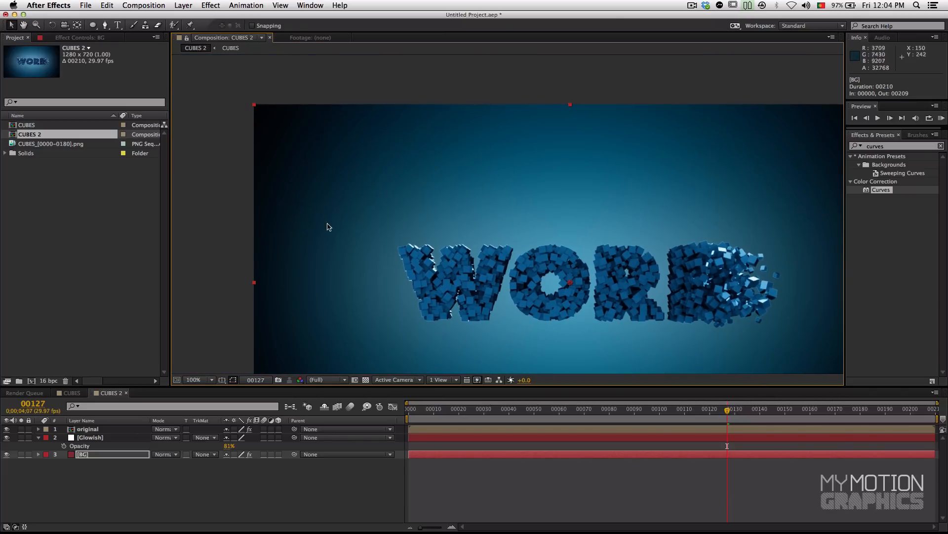
{"action": "left_click_drag", "start_coordinate": [405, 223], "coordinate": [388, 179]}
{"action": "left_click", "coordinate": [76, 38]}
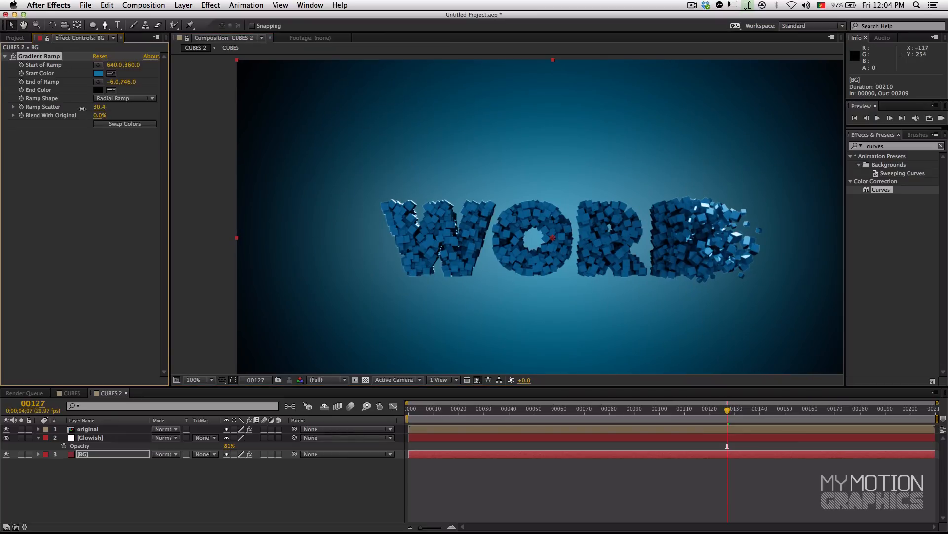
{"action": "left_click_drag", "start_coordinate": [68, 121], "coordinate": [2, 130]}
Step: Examine the full composite at frame 80, both up close and zoomed out
{"action": "left_click_drag", "start_coordinate": [544, 237], "coordinate": [487, 196]}
{"action": "left_click_drag", "start_coordinate": [728, 410], "coordinate": [609, 414]}
{"action": "scroll", "coordinate": [564, 244], "scroll_direction": "up", "scroll_amount": 1}
{"action": "scroll", "coordinate": [564, 244], "scroll_direction": "down", "scroll_amount": 2}
{"action": "scroll", "coordinate": [608, 283], "scroll_direction": "up", "scroll_amount": 2}
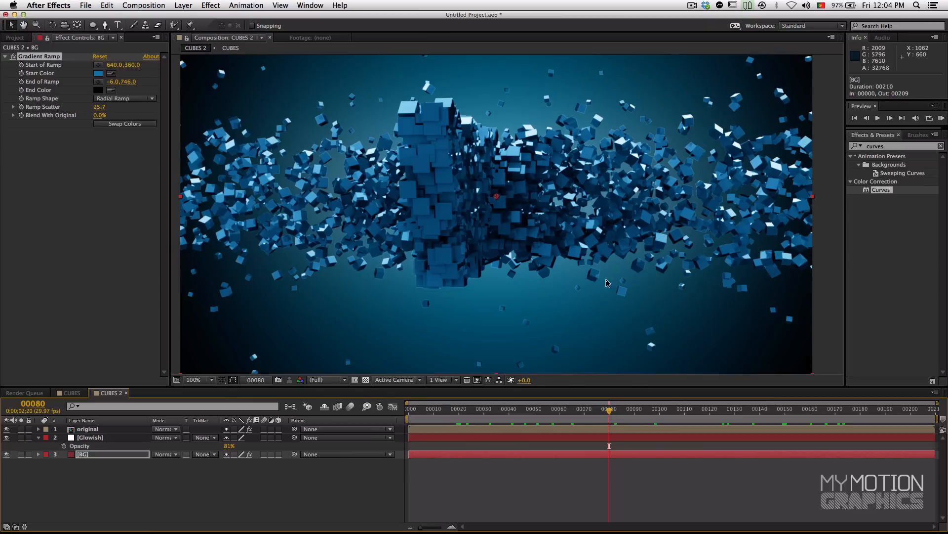
Step: Move to frame 87 and duplicate the color-corrected original layer
{"action": "left_click_drag", "start_coordinate": [462, 417], "coordinate": [627, 421]}
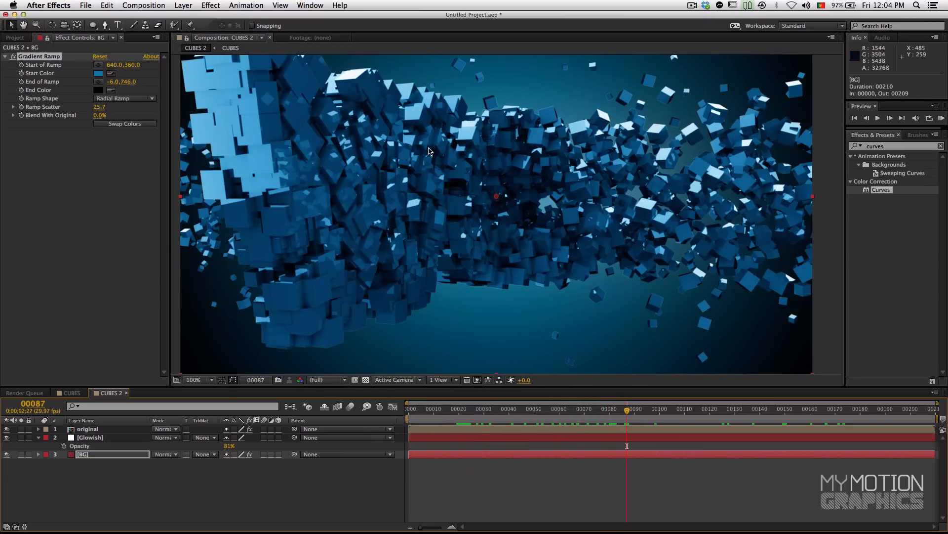
{"action": "left_click", "coordinate": [99, 429]}
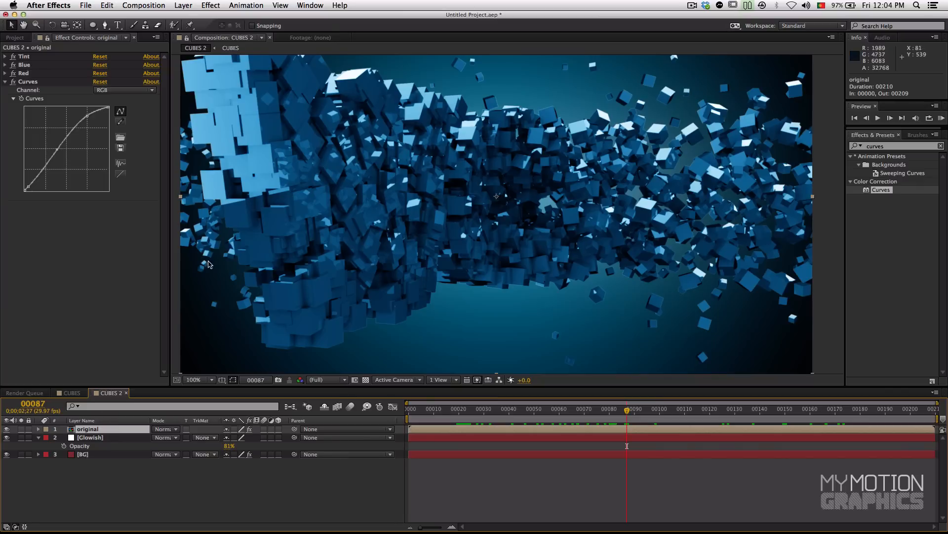
{"action": "left_click", "coordinate": [5, 82]}
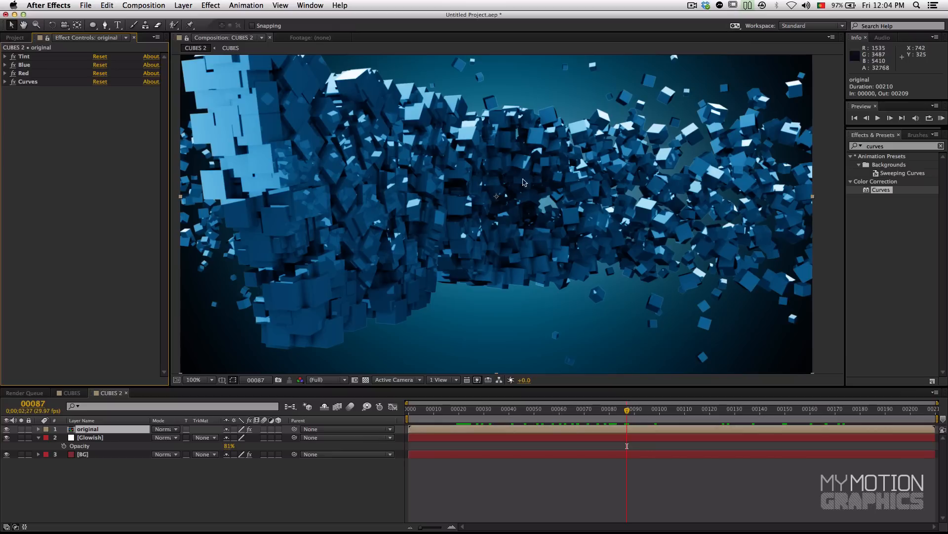
{"action": "left_click", "coordinate": [74, 431]}
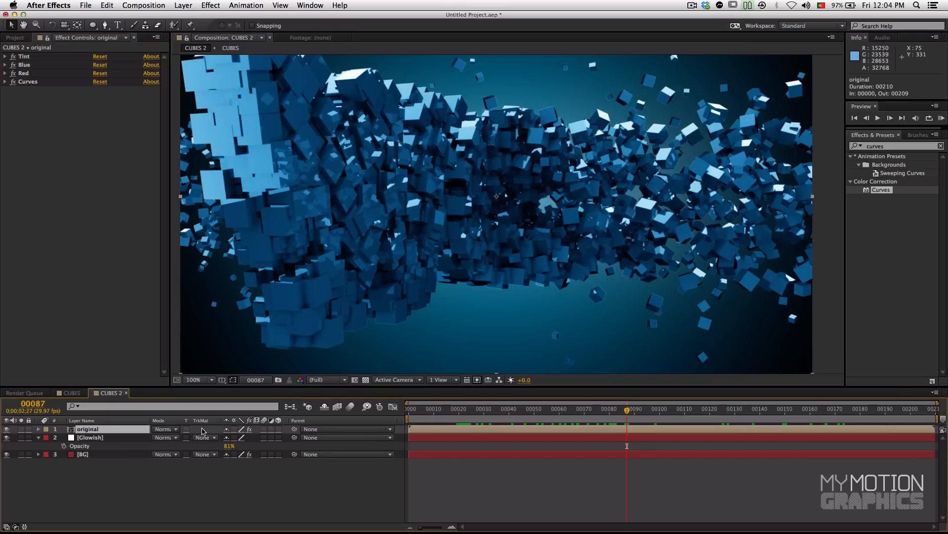
{"action": "key", "text": "super+d"}
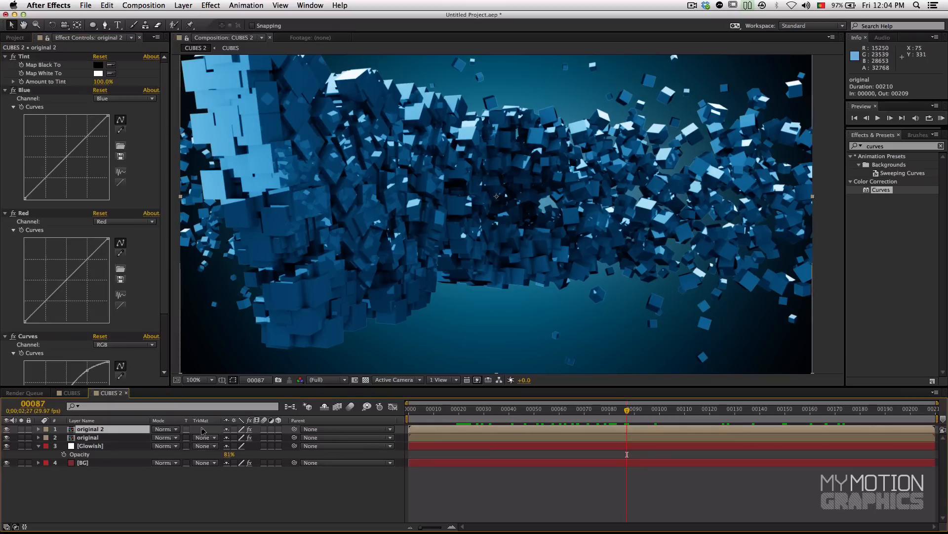
Step: Collapse the duplicated layer's four effects and rename the layer glow
{"action": "left_click", "coordinate": [5, 56]}
{"action": "left_click", "coordinate": [6, 65]}
{"action": "left_click", "coordinate": [5, 73]}
{"action": "left_click", "coordinate": [5, 81]}
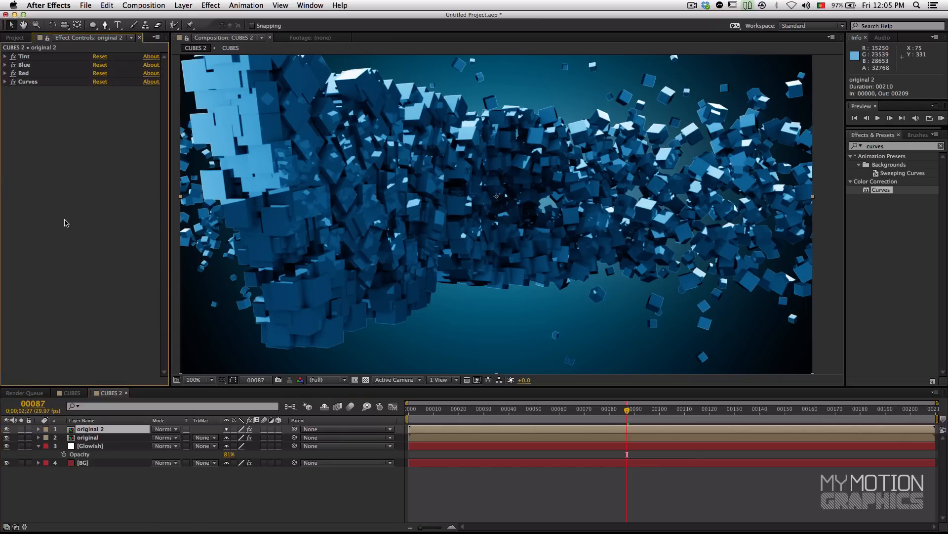
{"action": "left_click", "coordinate": [103, 428]}
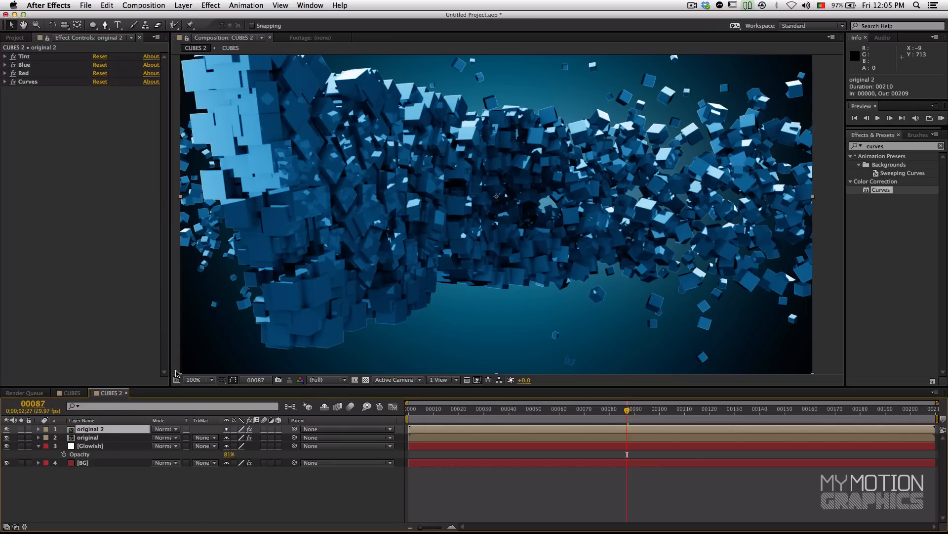
{"action": "key", "text": "Return"}
{"action": "type", "text": "glow"}
{"action": "key", "text": "Return"}
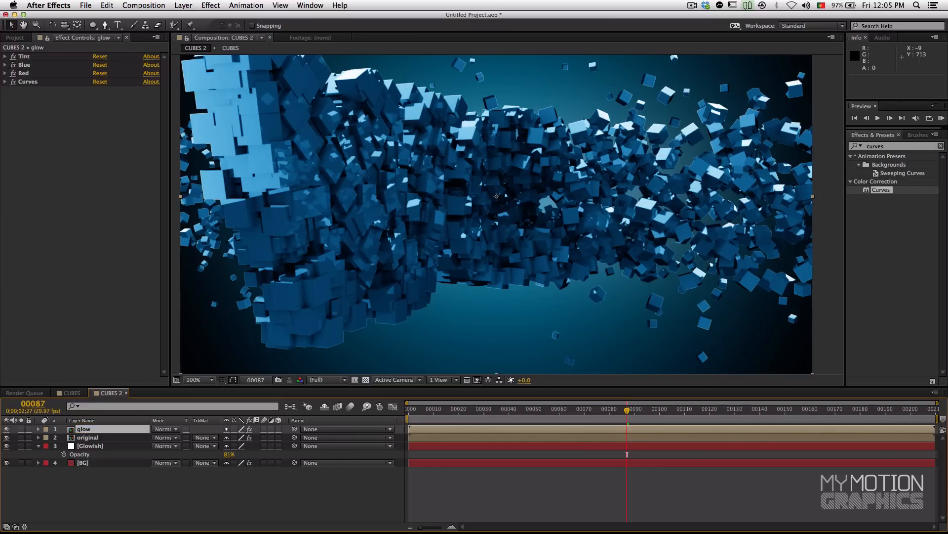
Step: Delete the Blue, Red and Curves effects from the glow layer, keeping only Tint
{"action": "left_click", "coordinate": [885, 146]}
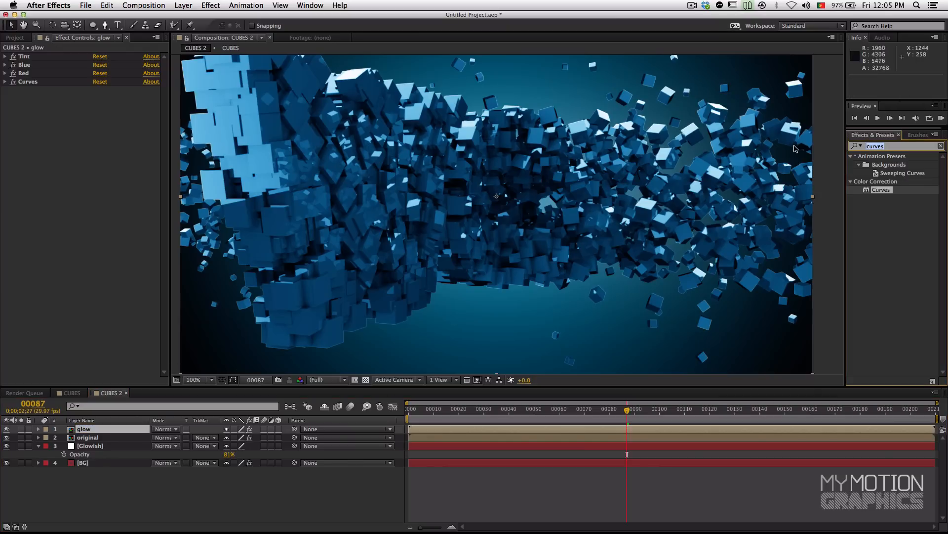
{"action": "left_click", "coordinate": [48, 105]}
{"action": "left_click", "coordinate": [25, 66]}
{"action": "left_click", "coordinate": [27, 82], "text": "shift"}
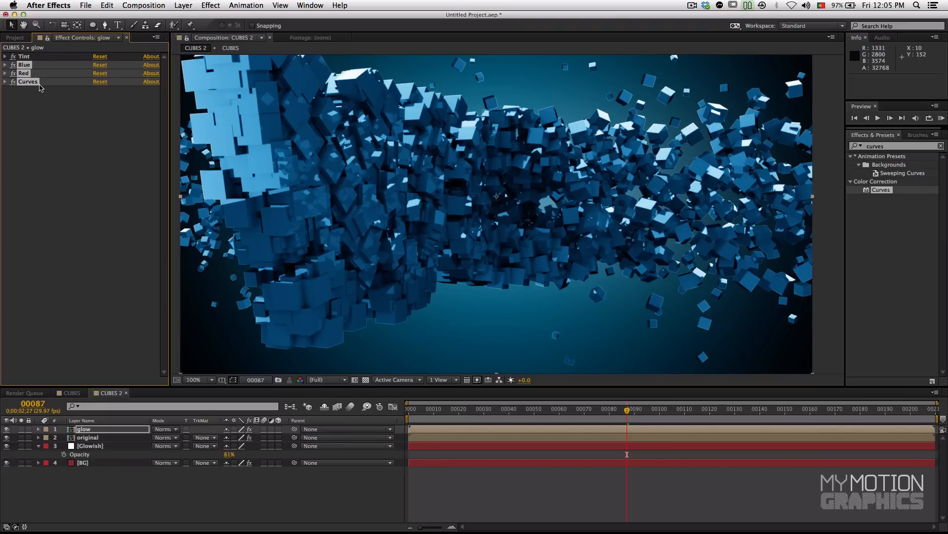
{"action": "key", "text": "Delete"}
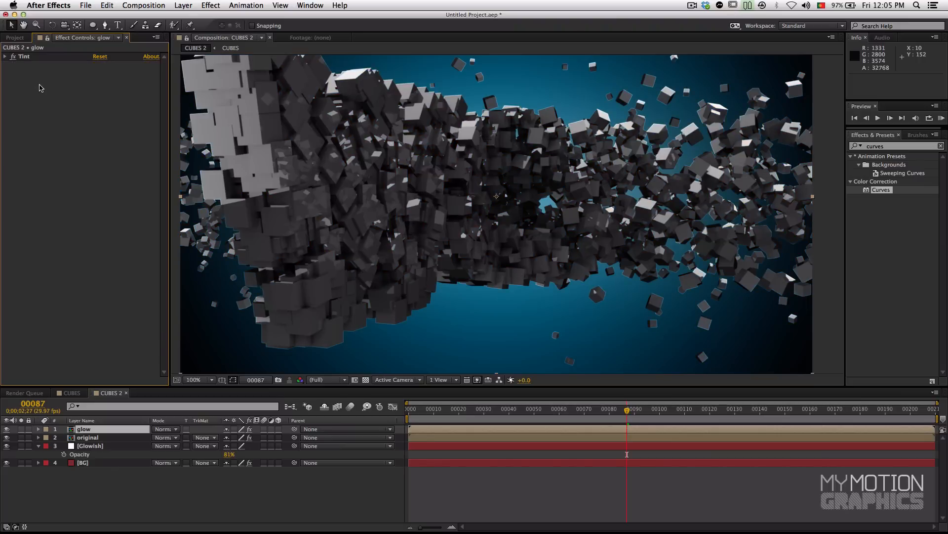
Step: Add a Curves effect after Tint on the glow layer and shape its RGB curve into a contrast-boosting S
{"action": "left_click", "coordinate": [29, 57]}
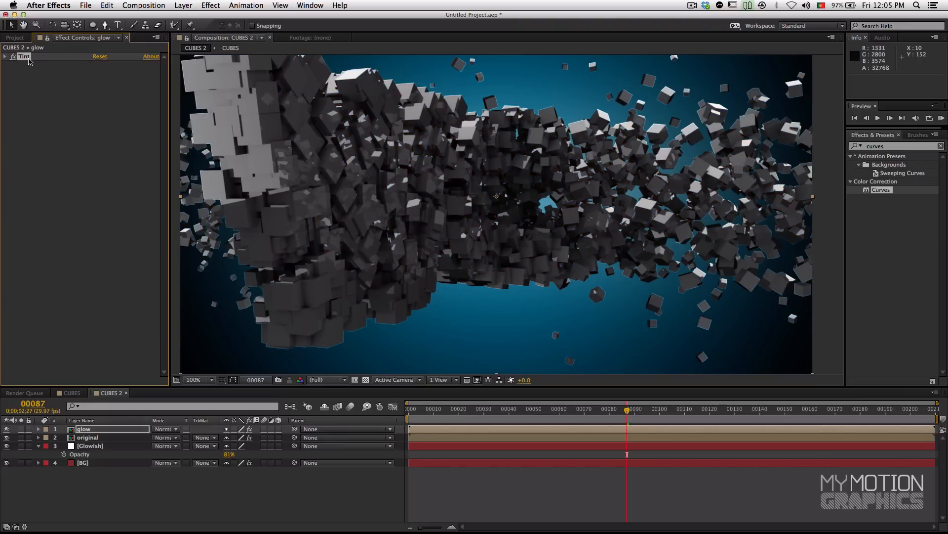
{"action": "left_click_drag", "start_coordinate": [875, 193], "coordinate": [497, 208]}
{"action": "left_click_drag", "start_coordinate": [192, 171], "coordinate": [68, 118]}
{"action": "left_click_drag", "start_coordinate": [45, 155], "coordinate": [43, 159]}
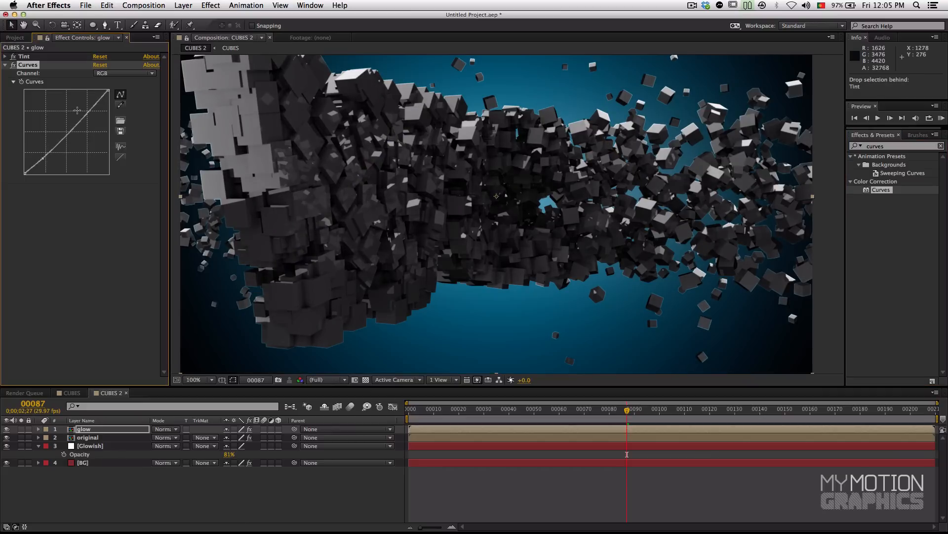
{"action": "left_click_drag", "start_coordinate": [89, 110], "coordinate": [89, 103]}
{"action": "left_click_drag", "start_coordinate": [44, 157], "coordinate": [45, 161]}
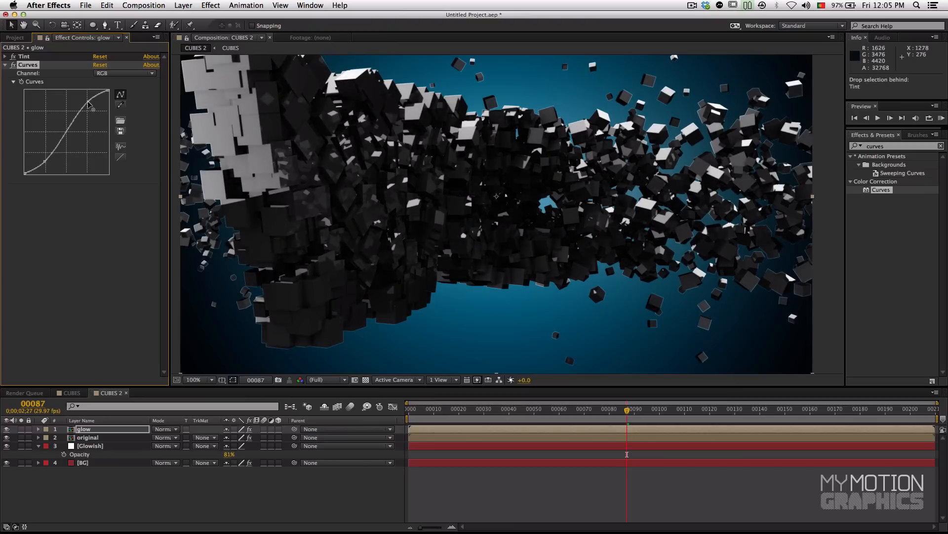
{"action": "left_click_drag", "start_coordinate": [90, 101], "coordinate": [89, 96]}
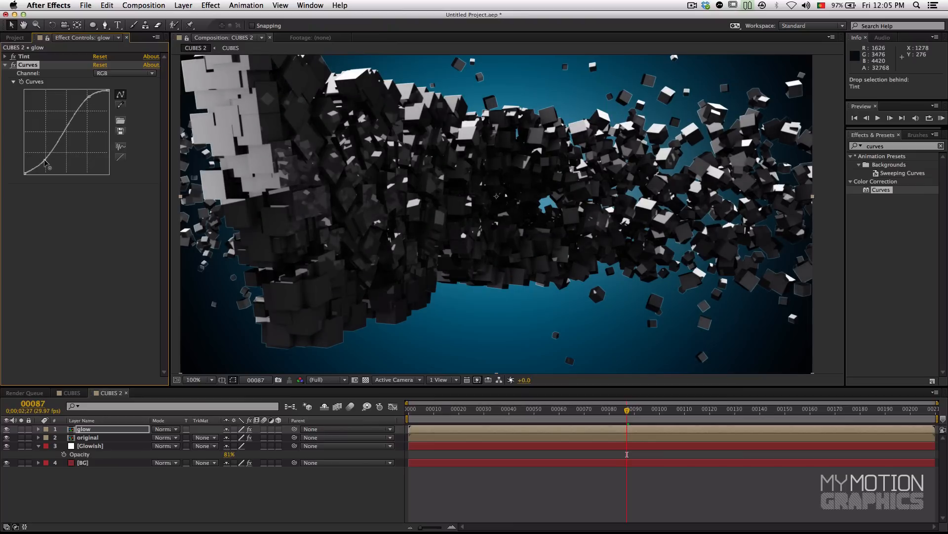
Step: Compare the glow layer with and without Curves, and strengthen the S-curve with brighter highlights and darker shadows
{"action": "left_click", "coordinate": [14, 66]}
{"action": "left_click", "coordinate": [14, 66]}
{"action": "left_click", "coordinate": [14, 65]}
{"action": "left_click", "coordinate": [13, 65]}
{"action": "left_click", "coordinate": [14, 66]}
{"action": "left_click", "coordinate": [13, 66]}
{"action": "left_click_drag", "start_coordinate": [90, 97], "coordinate": [88, 94]}
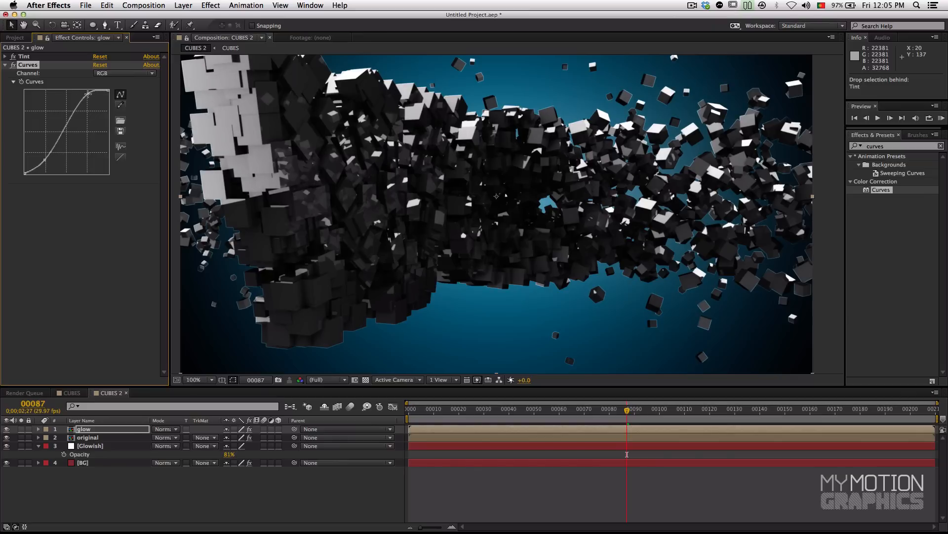
{"action": "left_click_drag", "start_coordinate": [44, 163], "coordinate": [46, 165]}
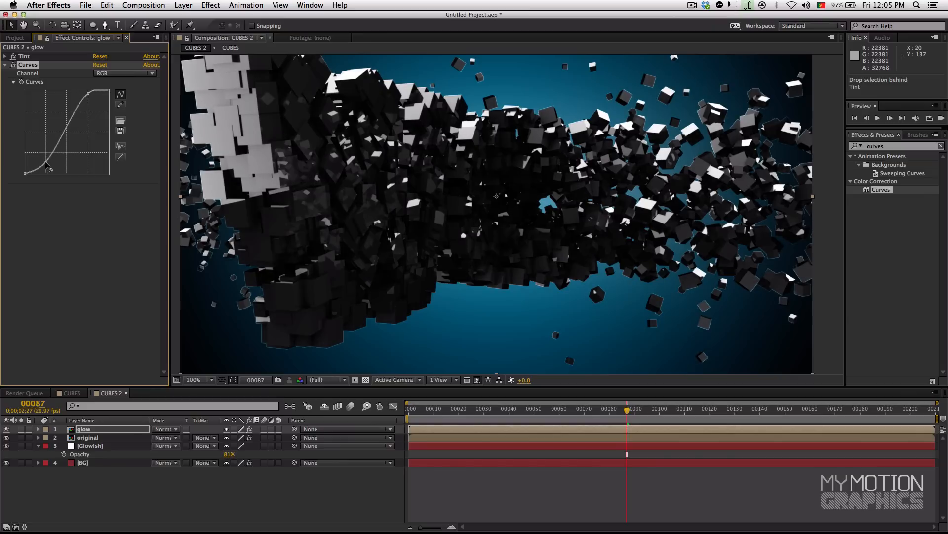
Step: Add a Luma Key effect after Curves on the glow layer and solo that layer
{"action": "left_click", "coordinate": [888, 146]}
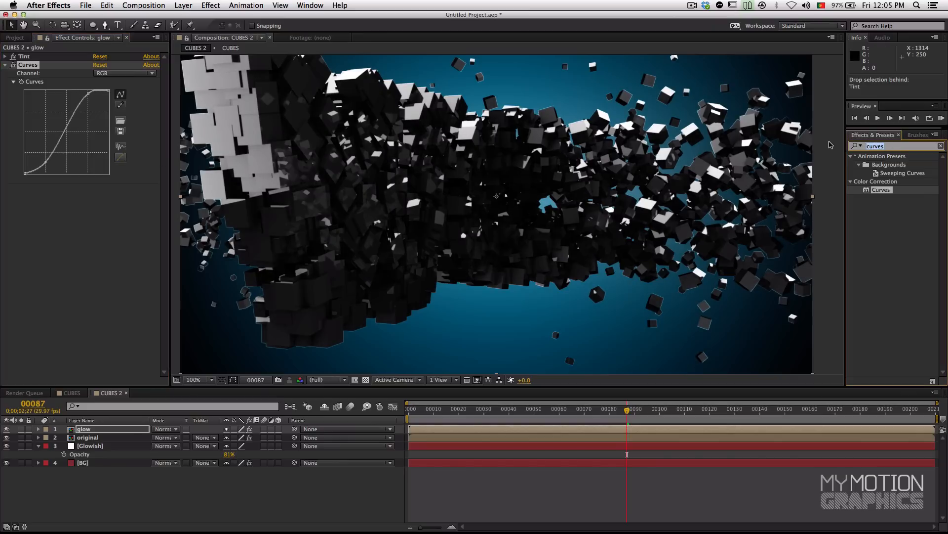
{"action": "type", "text": "luma"}
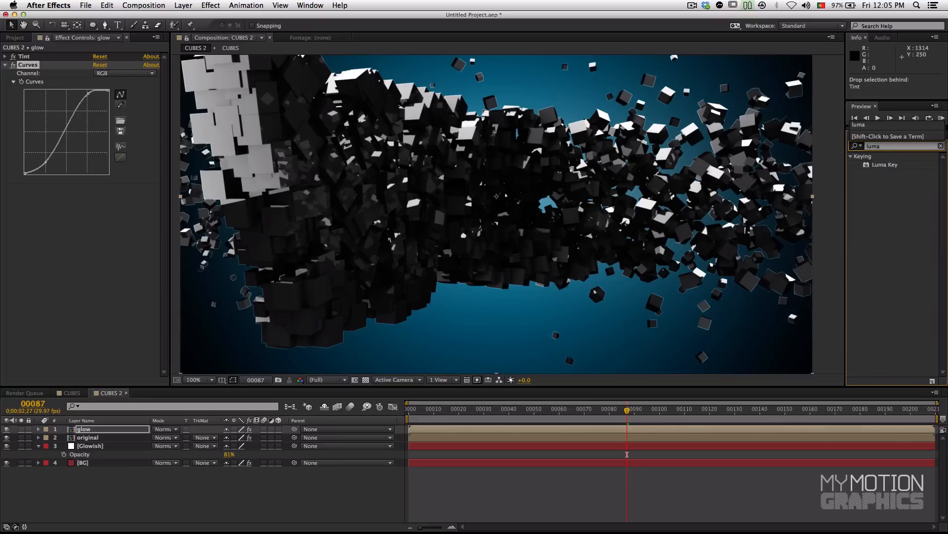
{"action": "left_click_drag", "start_coordinate": [882, 168], "coordinate": [77, 247]}
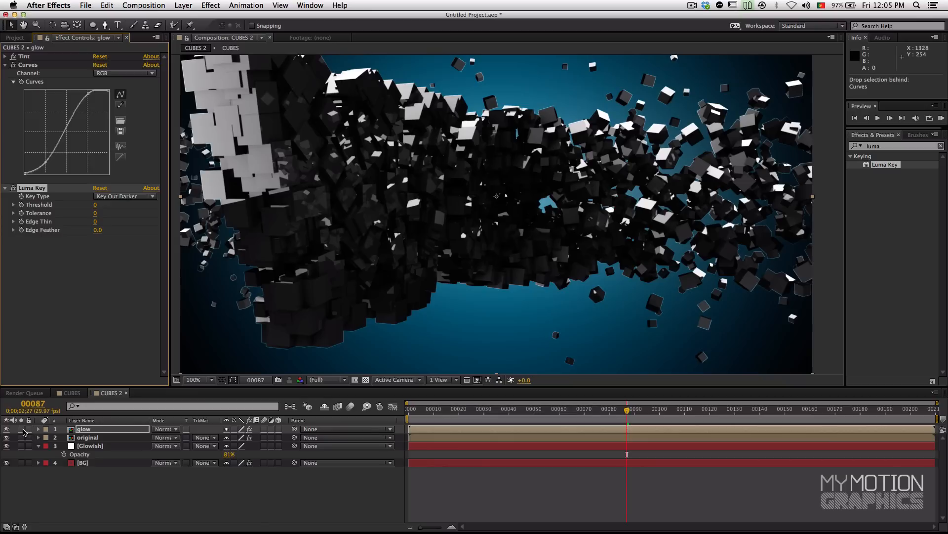
{"action": "left_click", "coordinate": [22, 429]}
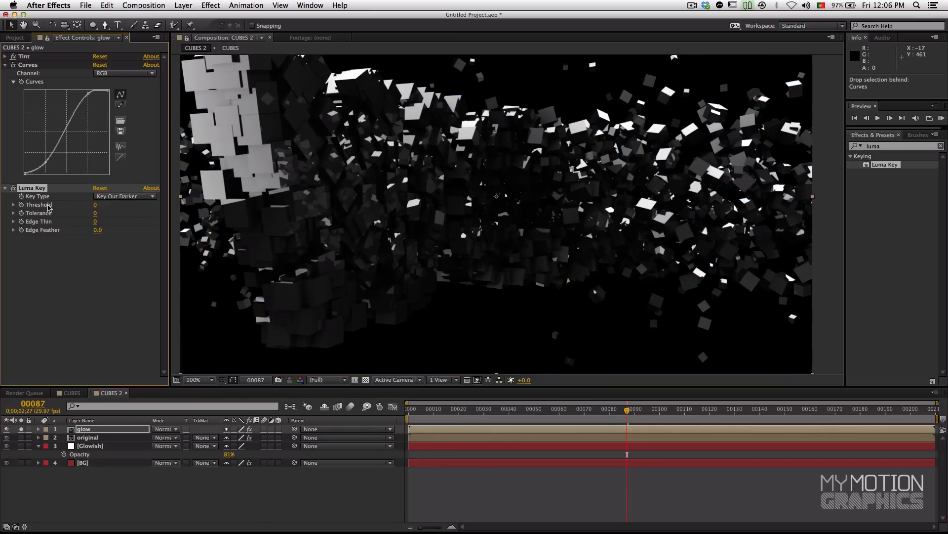
Step: Set the glow layer's Luma Key threshold to 137, checking the keyed highlights against both the transparency grid and black
{"action": "left_click_drag", "start_coordinate": [97, 205], "coordinate": [136, 205]}
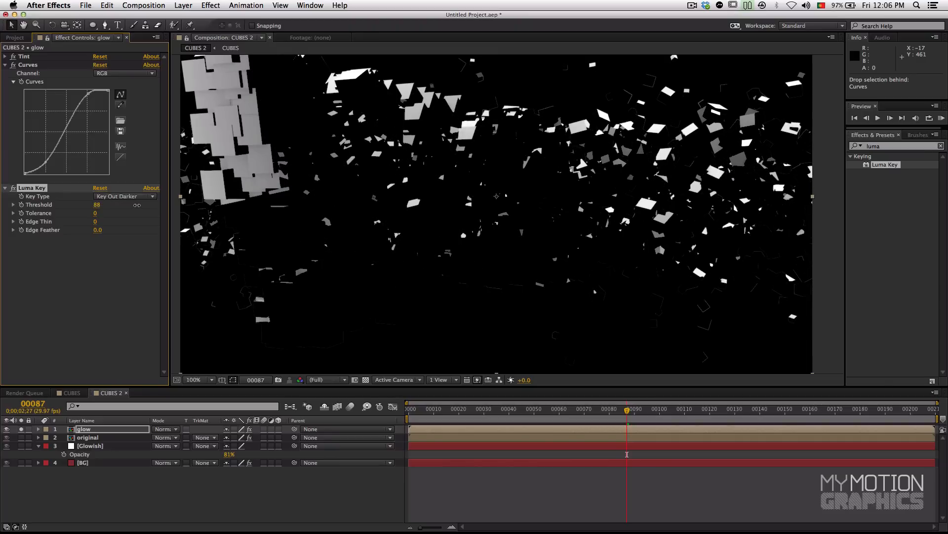
{"action": "left_click", "coordinate": [366, 380]}
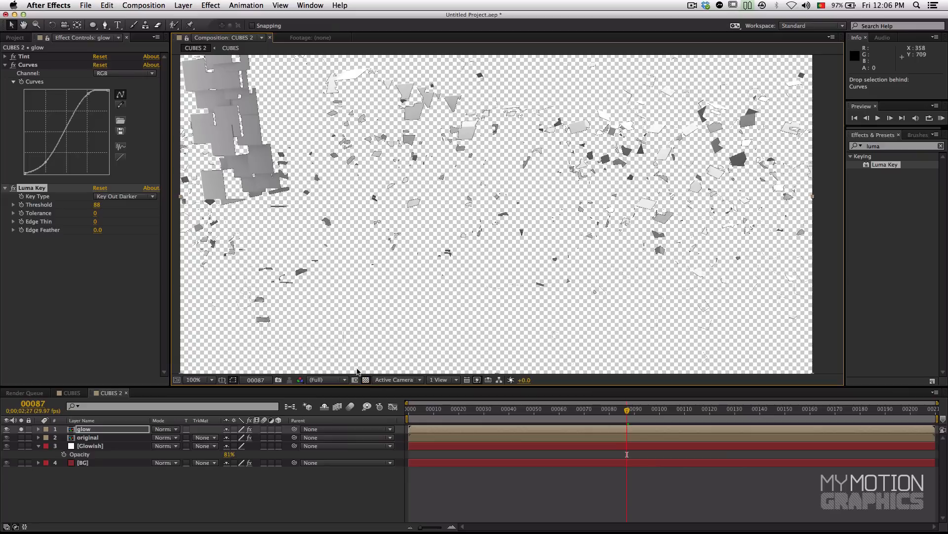
{"action": "left_click_drag", "start_coordinate": [359, 196], "coordinate": [410, 267]}
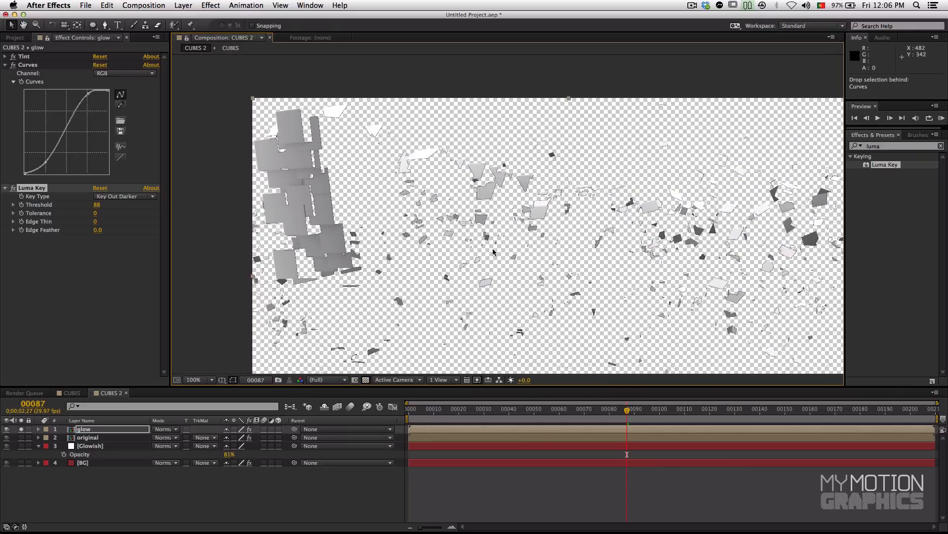
{"action": "left_click_drag", "start_coordinate": [493, 252], "coordinate": [412, 220]}
{"action": "left_click_drag", "start_coordinate": [97, 210], "coordinate": [117, 204]}
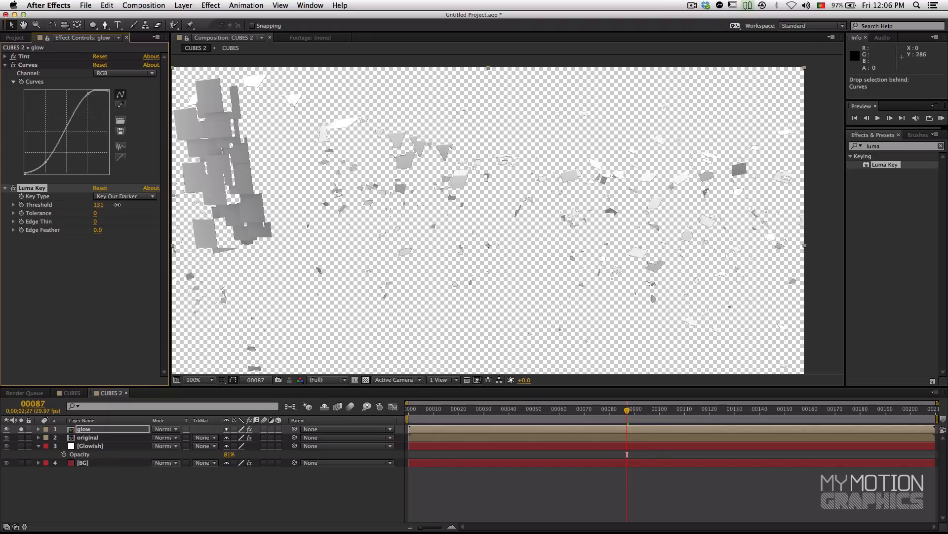
{"action": "left_click", "coordinate": [237, 379]}
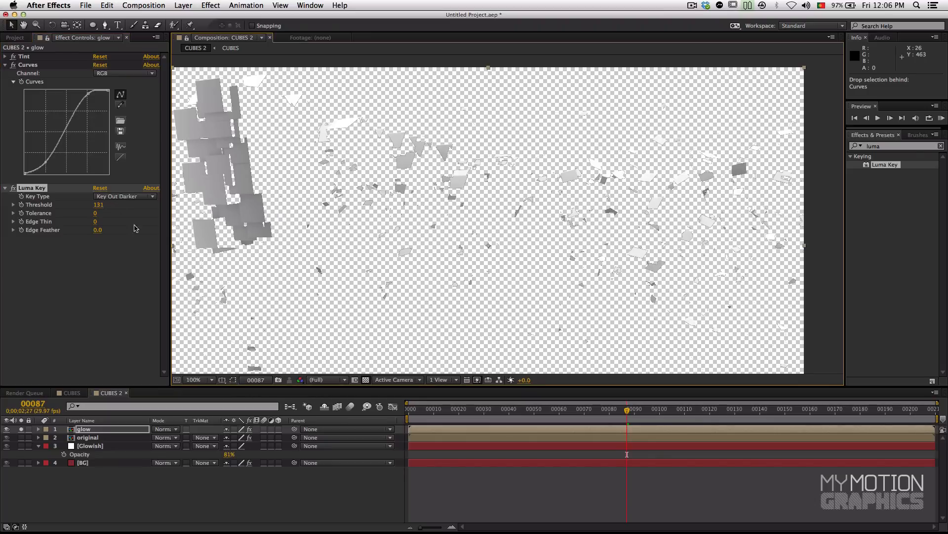
{"action": "left_click", "coordinate": [353, 380]}
{"action": "left_click_drag", "start_coordinate": [244, 272], "coordinate": [269, 293]}
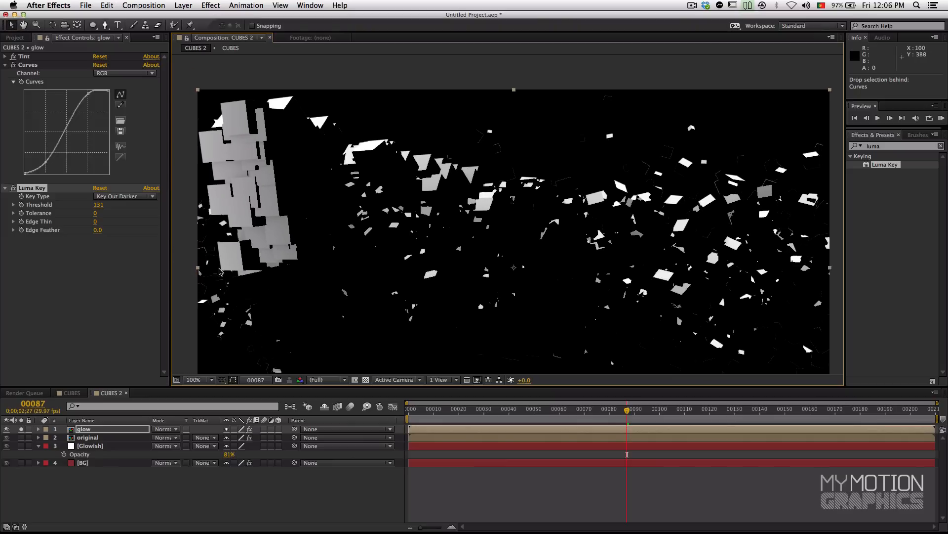
{"action": "left_click_drag", "start_coordinate": [99, 208], "coordinate": [126, 205]}
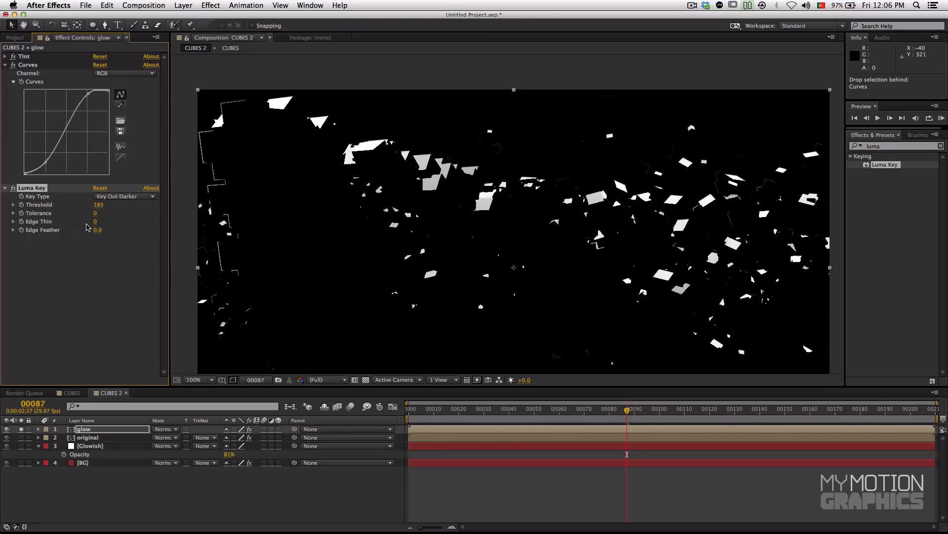
{"action": "left_click_drag", "start_coordinate": [102, 209], "coordinate": [87, 213]}
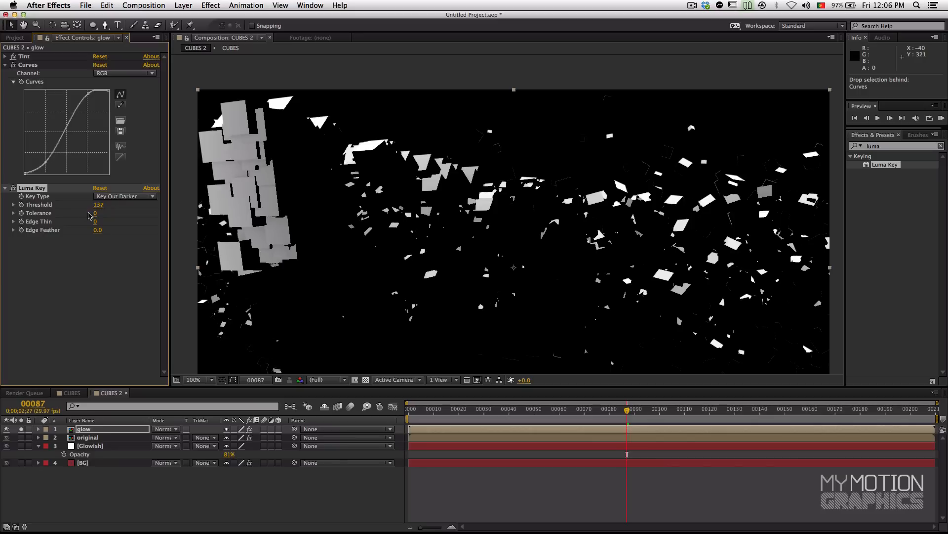
Step: Inspect the thin edge remnants around the keyed highlights and set the Luma Key's Edge Thin to 1
{"action": "scroll", "coordinate": [506, 344], "scroll_direction": "down", "scroll_amount": 5}
{"action": "scroll", "coordinate": [487, 300], "scroll_direction": "right", "scroll_amount": 3}
{"action": "scroll", "coordinate": [395, 306], "scroll_direction": "left", "scroll_amount": 3}
{"action": "scroll", "coordinate": [321, 311], "scroll_direction": "down", "scroll_amount": 4}
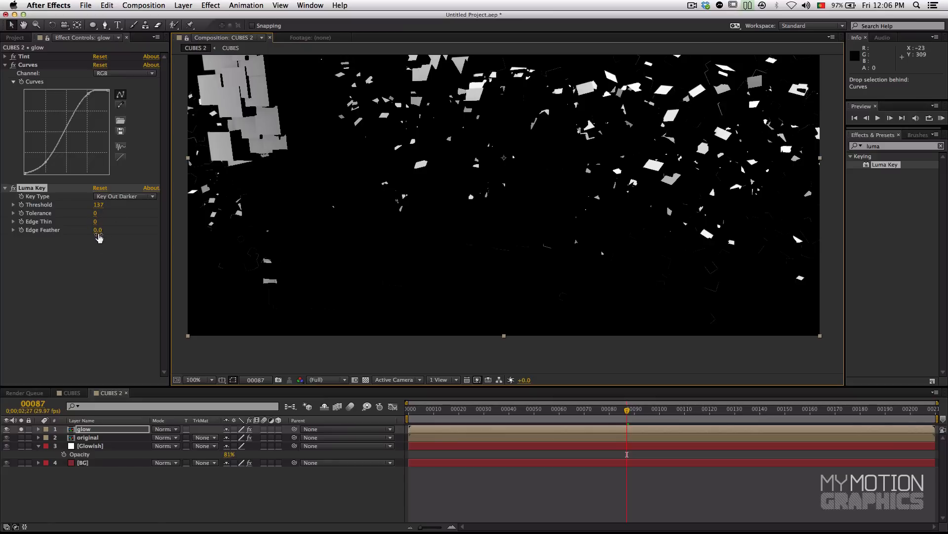
{"action": "left_click", "coordinate": [95, 222]}
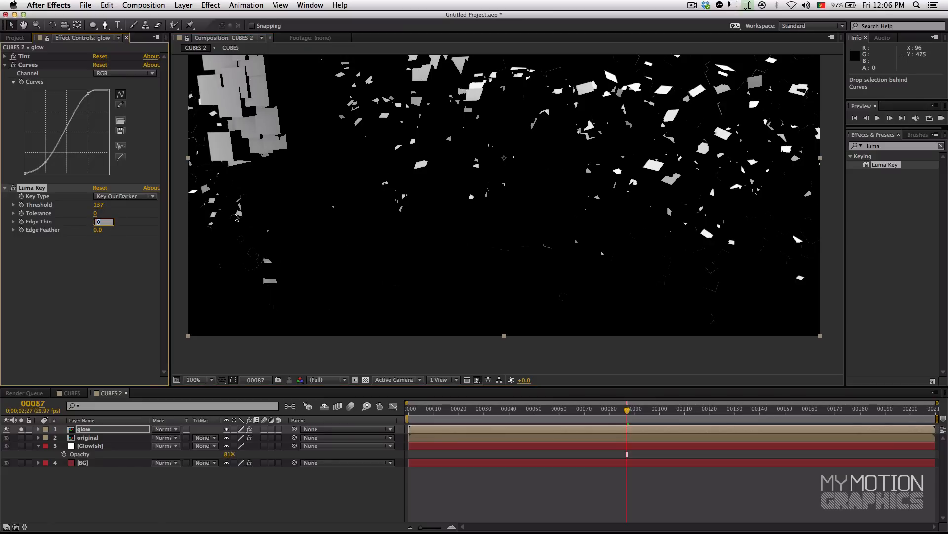
{"action": "type", "text": "1"}
{"action": "key", "text": "Return"}
{"action": "key", "text": "space"}
{"action": "left_click_drag", "start_coordinate": [459, 227], "coordinate": [462, 276]}
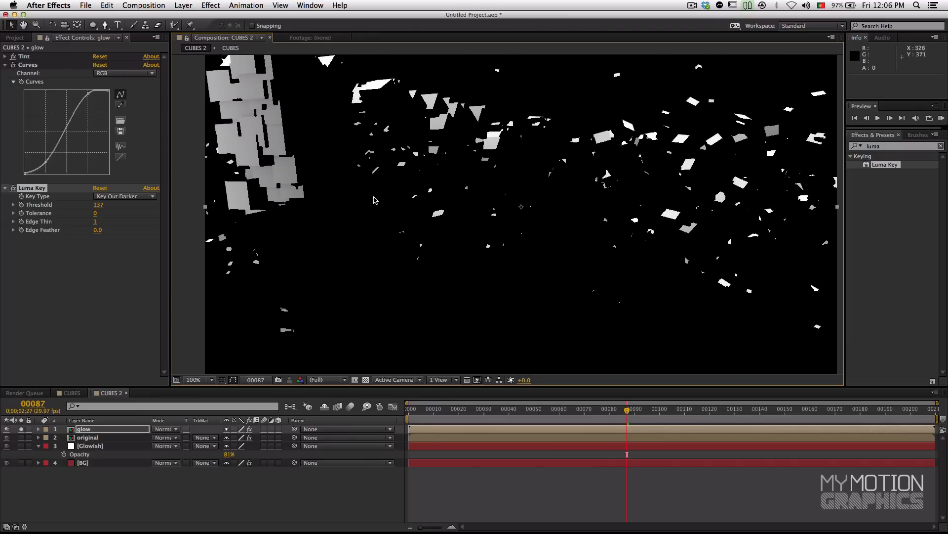
Step: Add a Gaussian Blur after the Luma Key on the glow layer with a blurriness of 7.7
{"action": "left_click", "coordinate": [904, 146]}
{"action": "type", "text": "g"}
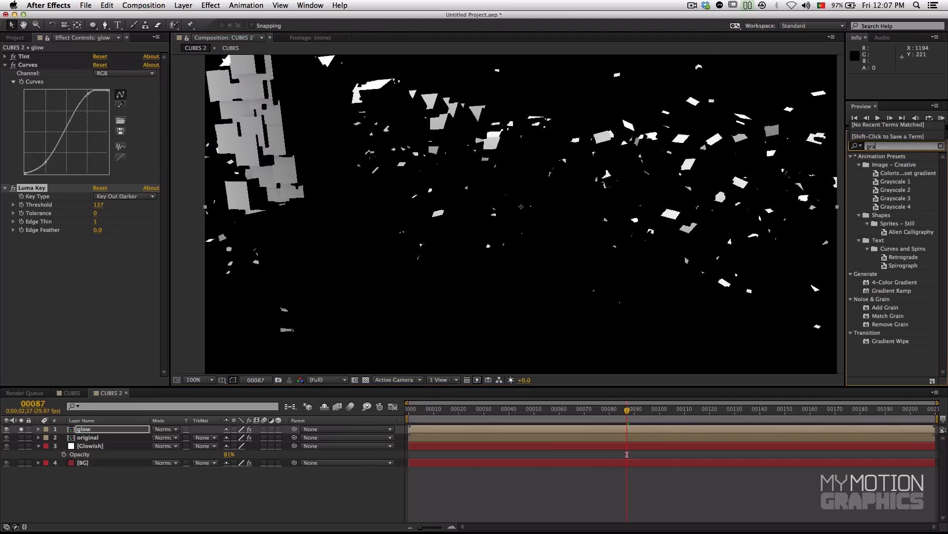
{"action": "type", "text": "aus"}
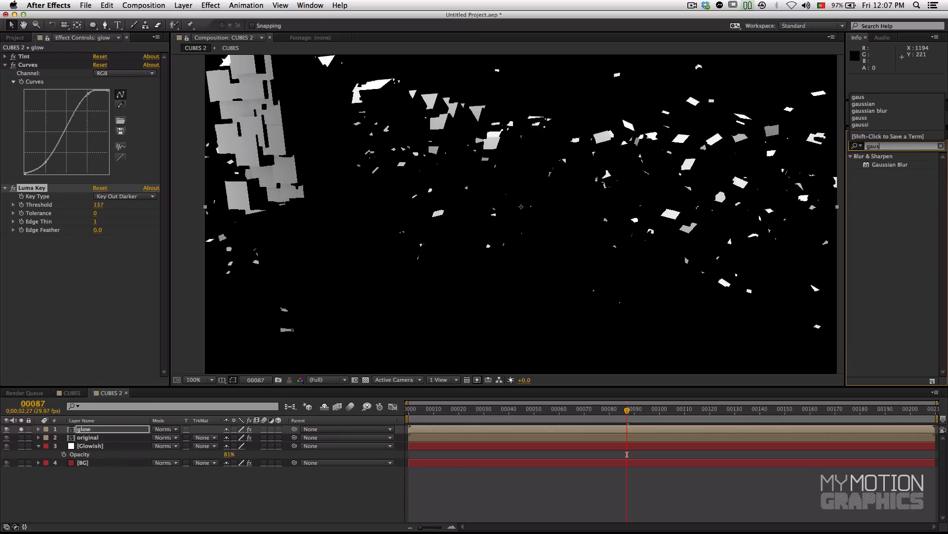
{"action": "double_click", "coordinate": [872, 170]}
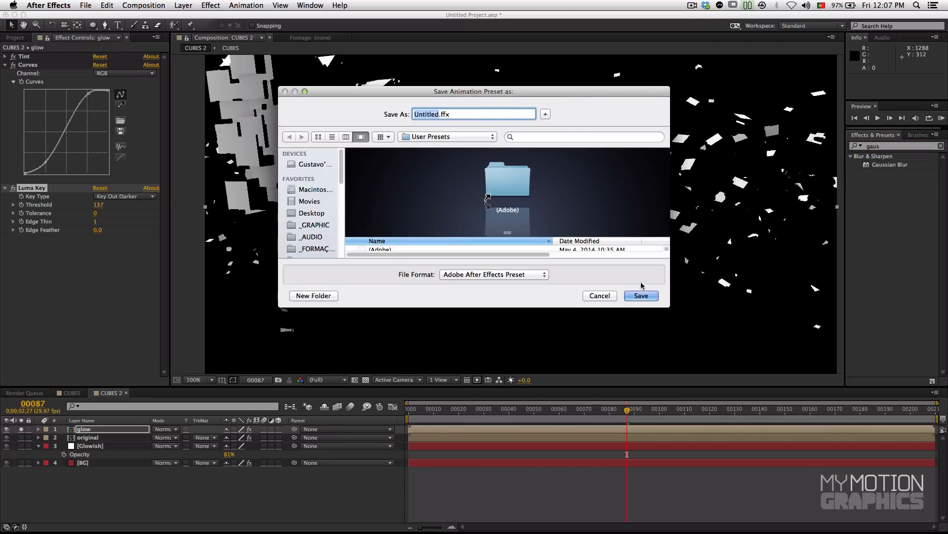
{"action": "left_click", "coordinate": [612, 295]}
{"action": "left_click_drag", "start_coordinate": [864, 168], "coordinate": [72, 296]}
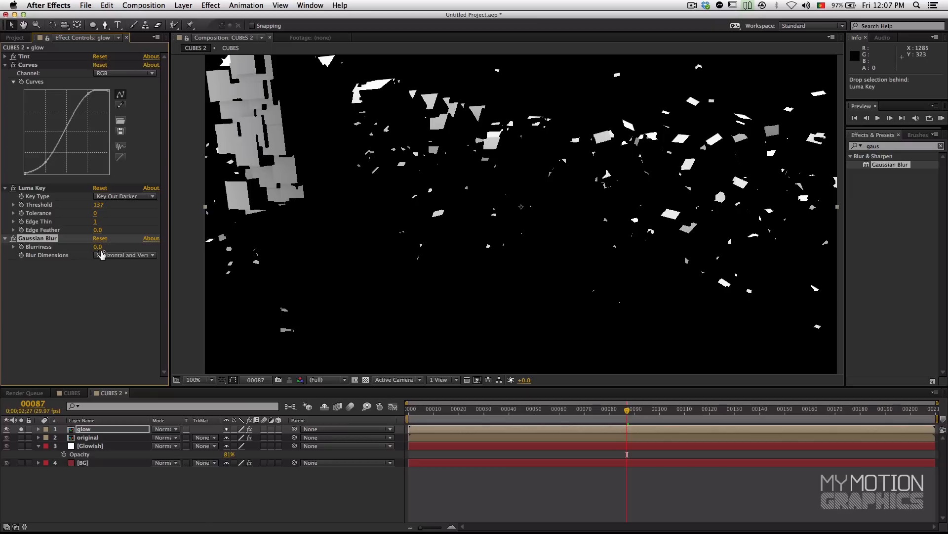
{"action": "left_click_drag", "start_coordinate": [99, 251], "coordinate": [127, 248]}
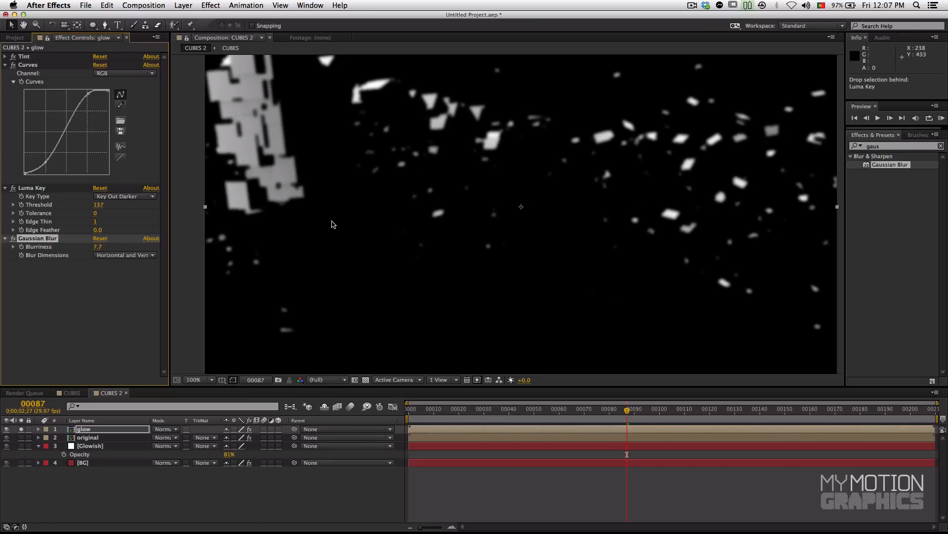
Step: Turn off solo on the glow layer and view the blurred highlights over the full composite
{"action": "left_click_drag", "start_coordinate": [342, 218], "coordinate": [352, 228]}
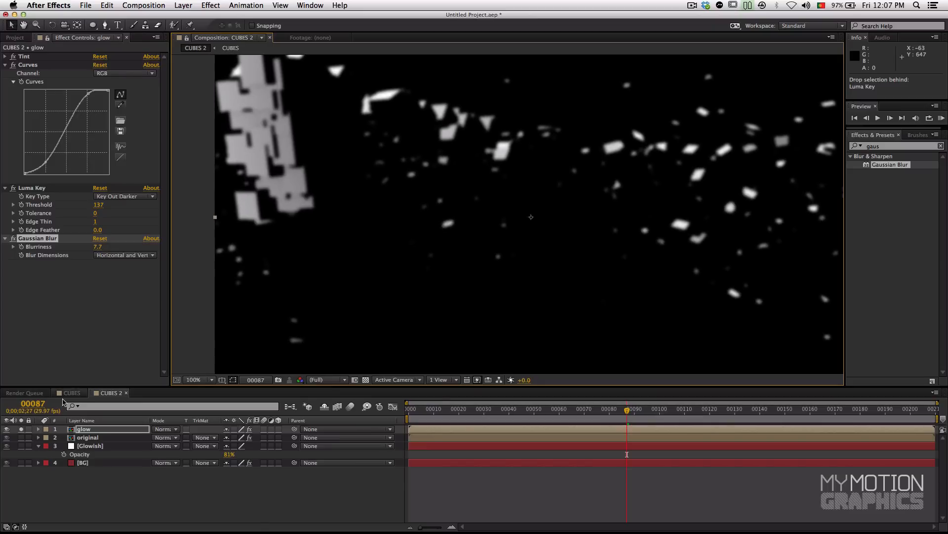
{"action": "left_click", "coordinate": [21, 429]}
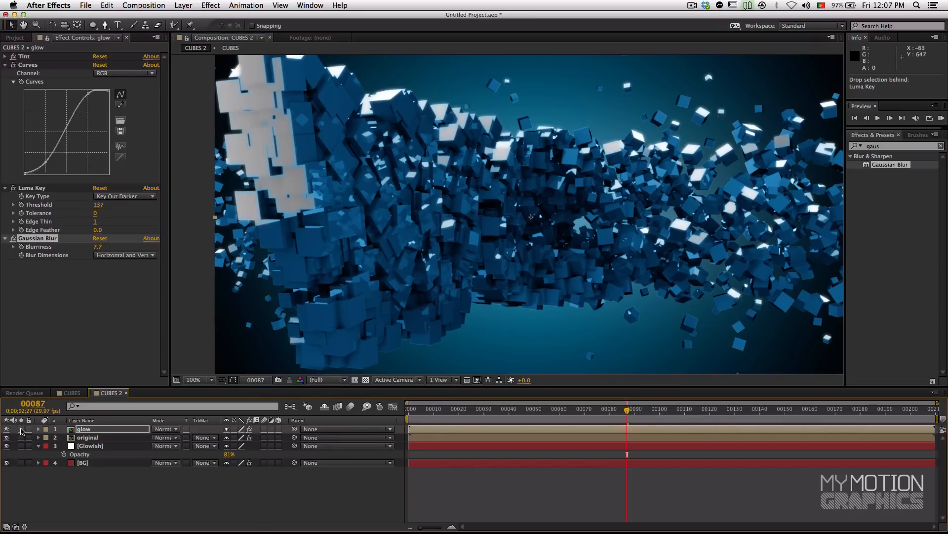
{"action": "left_click_drag", "start_coordinate": [365, 129], "coordinate": [366, 165]}
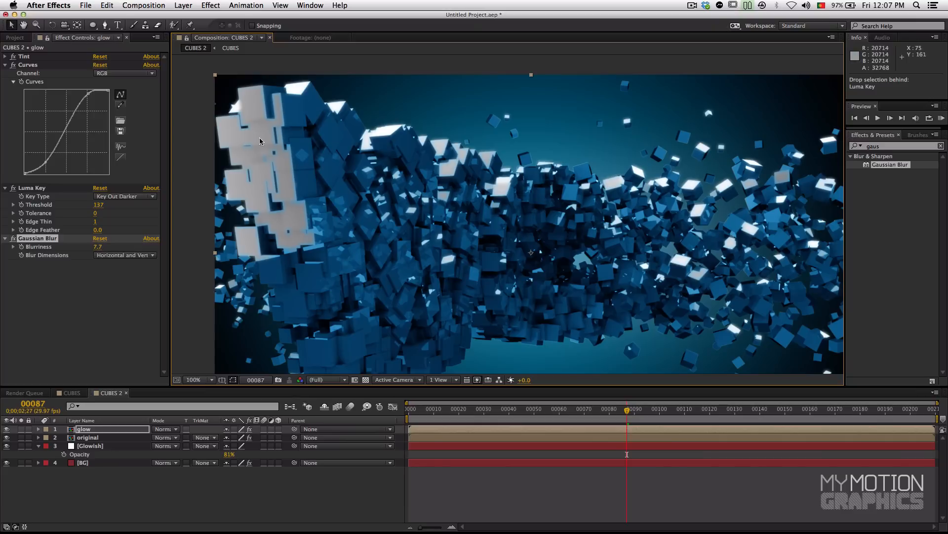
Step: Set the glow layer's blending mode to Add and check the brightened highlights on neighbouring frames
{"action": "left_click", "coordinate": [173, 431]}
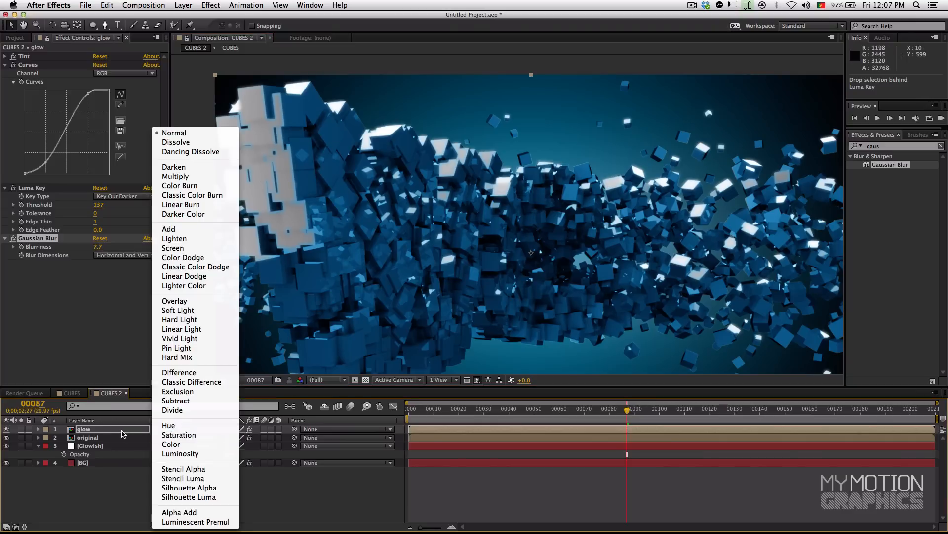
{"action": "left_click", "coordinate": [119, 432]}
{"action": "left_click", "coordinate": [169, 429]}
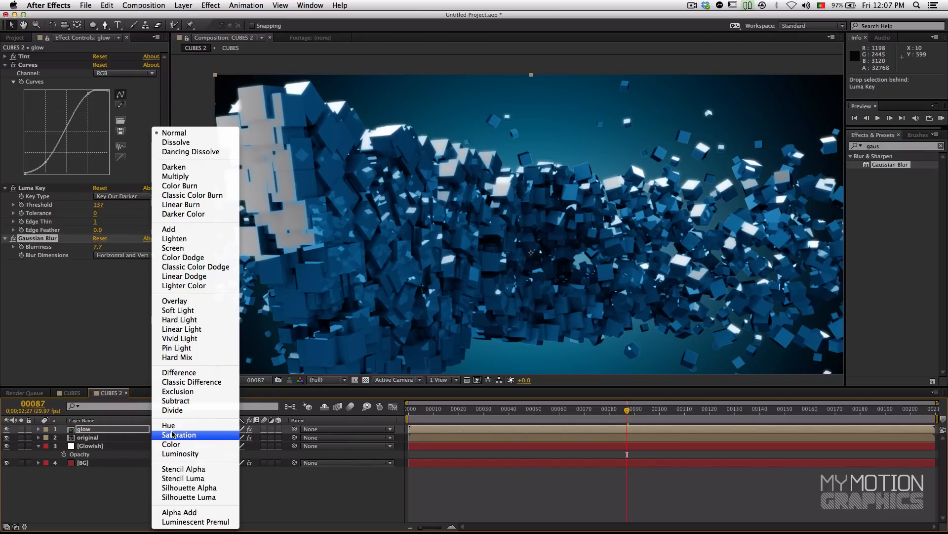
{"action": "left_click", "coordinate": [175, 229]}
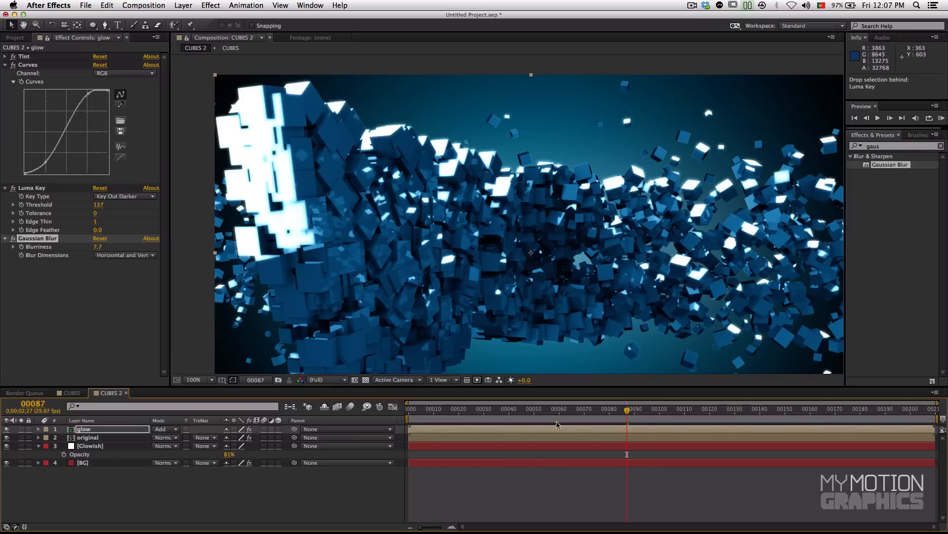
{"action": "mouse_move", "coordinate": [651, 414]}
{"action": "left_mouse_down"}
{"action": "mouse_move", "coordinate": [707, 416]}
{"action": "mouse_move", "coordinate": [558, 421]}
{"action": "mouse_move", "coordinate": [660, 416]}
{"action": "left_mouse_up"}
{"action": "left_click_drag", "start_coordinate": [600, 417], "coordinate": [625, 418]}
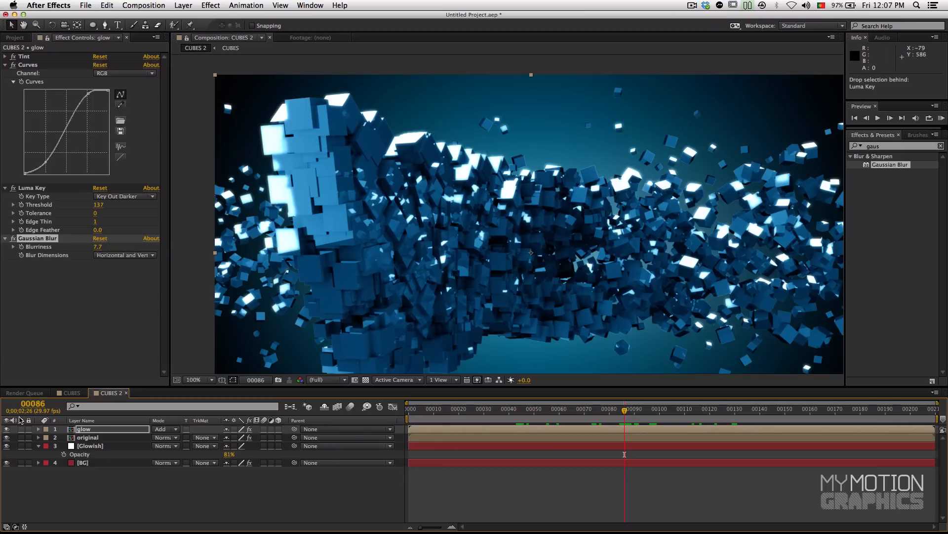
Step: Solo the glow layer at frame 87, raise its Luma Key threshold to 184 and turn solo off again
{"action": "left_click", "coordinate": [21, 429]}
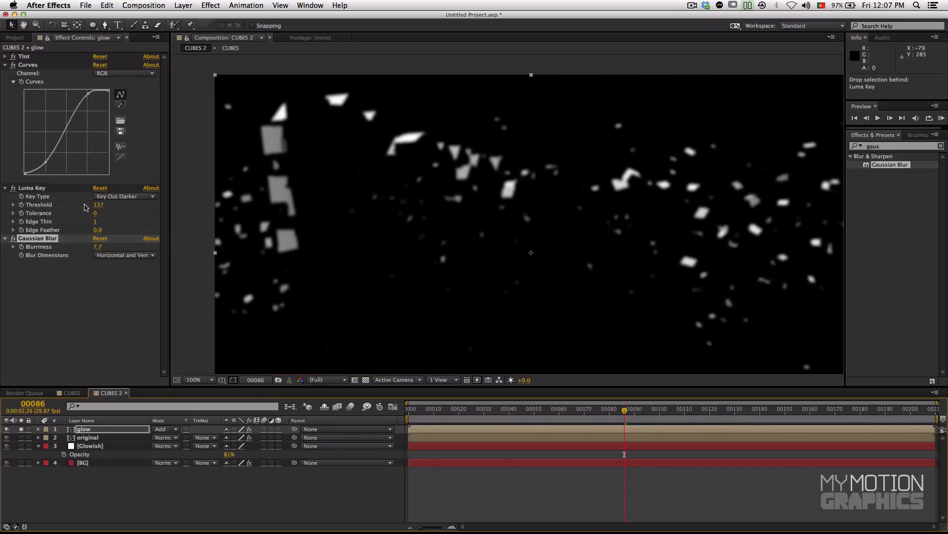
{"action": "left_click_drag", "start_coordinate": [613, 411], "coordinate": [627, 412]}
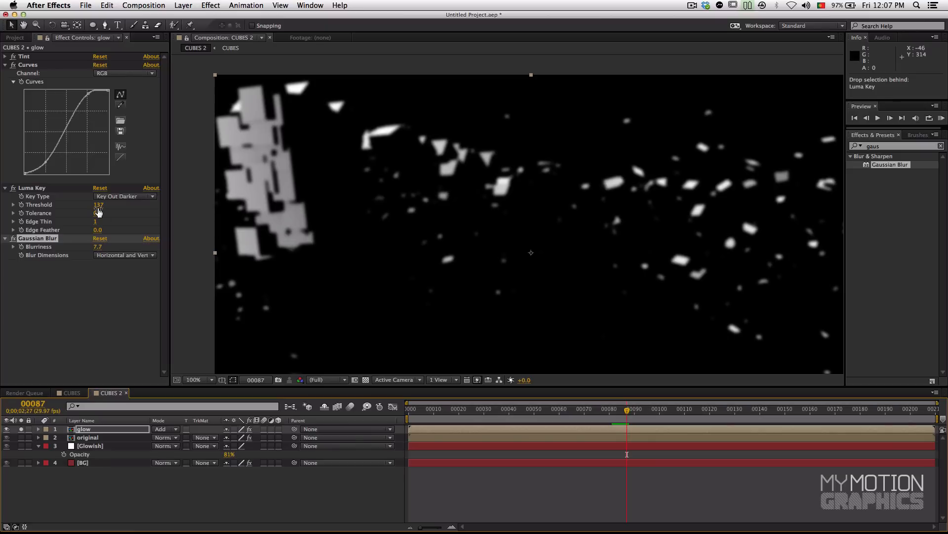
{"action": "left_click_drag", "start_coordinate": [98, 206], "coordinate": [120, 206]}
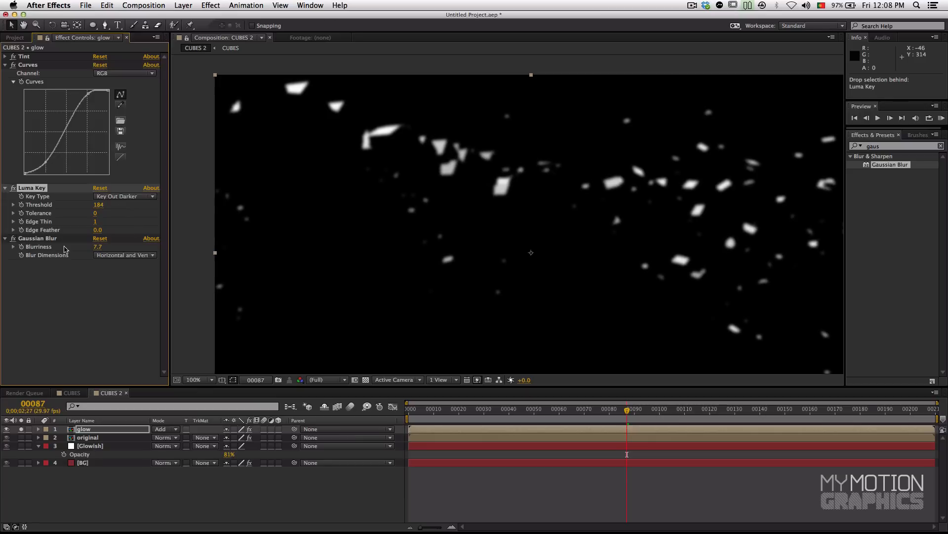
{"action": "left_click", "coordinate": [21, 429]}
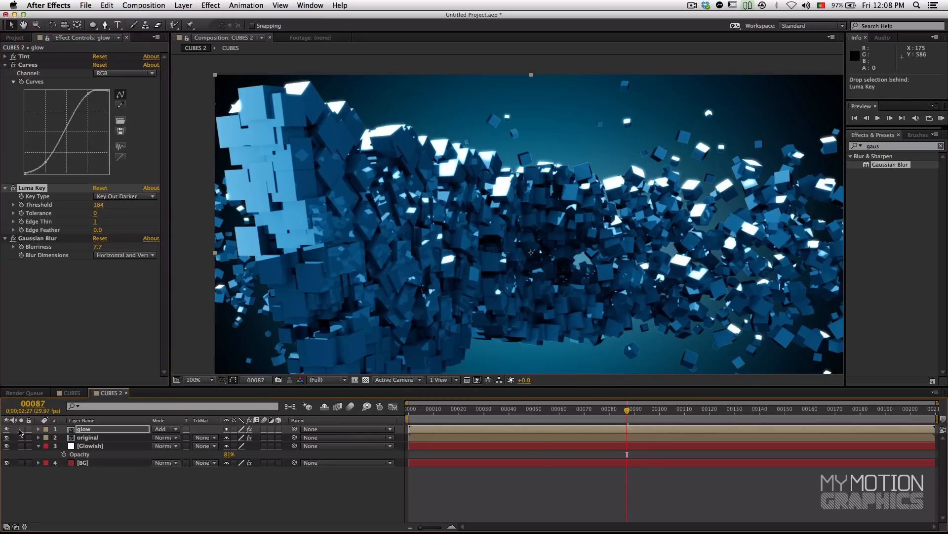
Step: Raise the glow layer's Luma Key threshold to 219, checking the highlights on several frames in the composite and with the layer soloed
{"action": "mouse_move", "coordinate": [627, 412]}
{"action": "left_mouse_down"}
{"action": "mouse_move", "coordinate": [620, 415]}
{"action": "mouse_move", "coordinate": [629, 416]}
{"action": "left_mouse_up"}
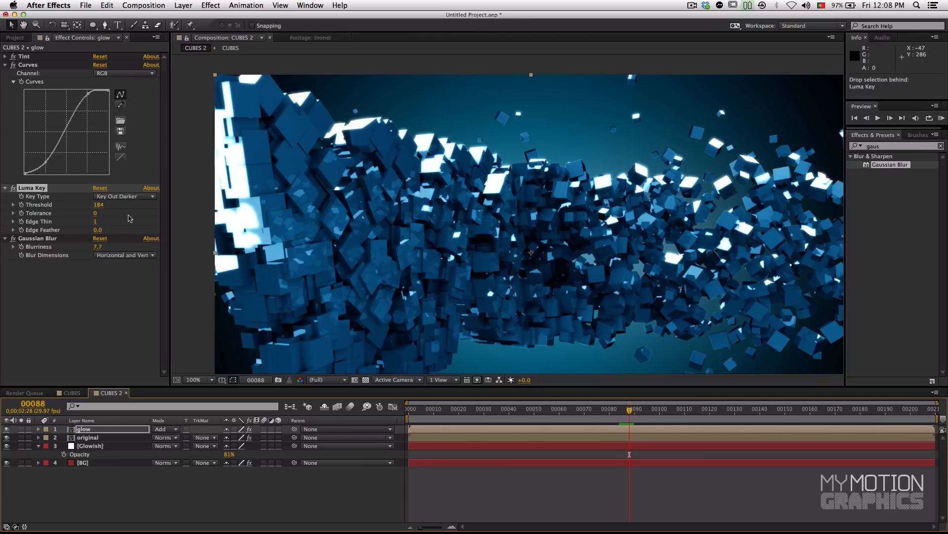
{"action": "left_click_drag", "start_coordinate": [98, 204], "coordinate": [110, 205]}
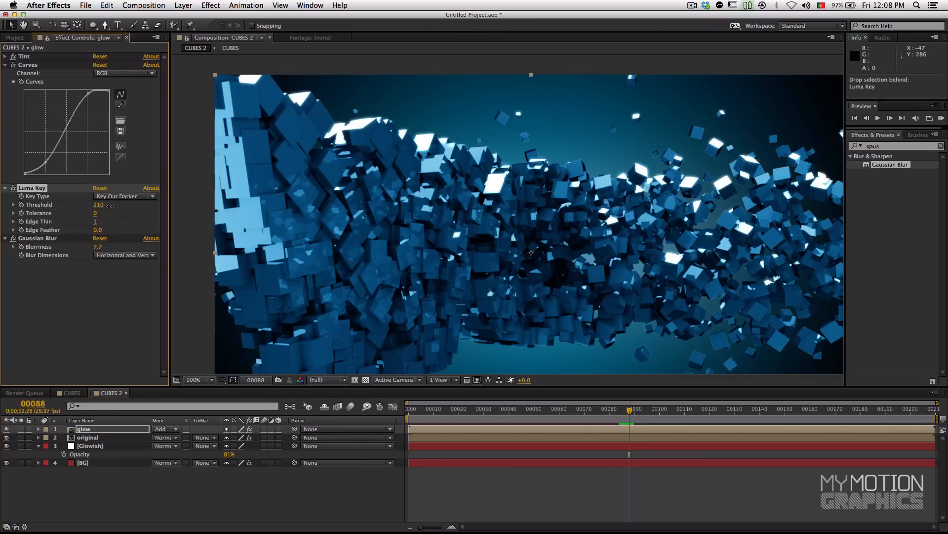
{"action": "left_click", "coordinate": [631, 412]}
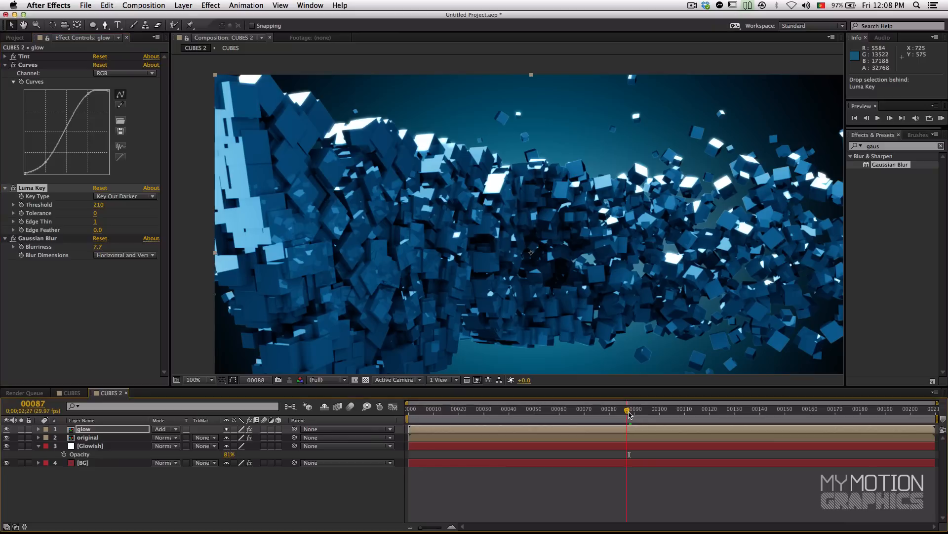
{"action": "left_click_drag", "start_coordinate": [631, 412], "coordinate": [633, 412]}
{"action": "left_click_drag", "start_coordinate": [94, 205], "coordinate": [98, 206]}
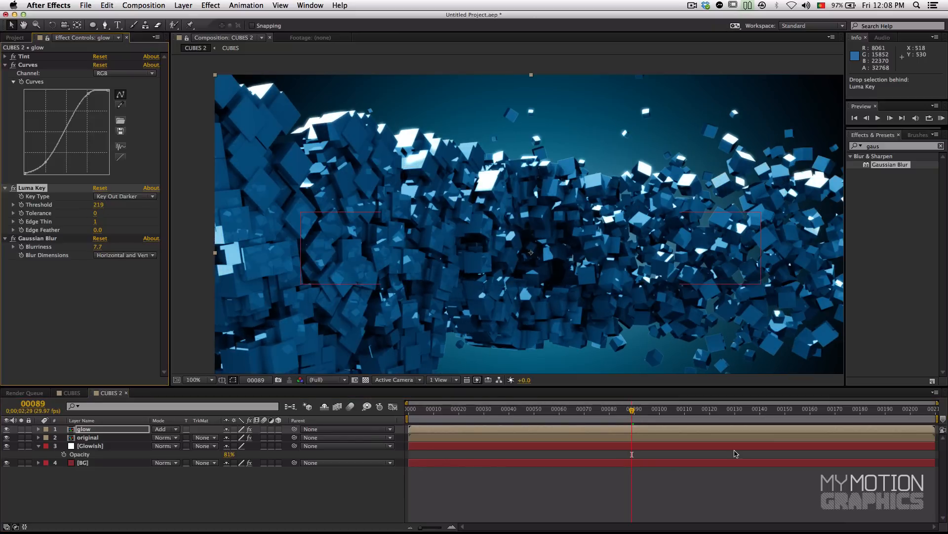
{"action": "left_click_drag", "start_coordinate": [636, 413], "coordinate": [623, 414]}
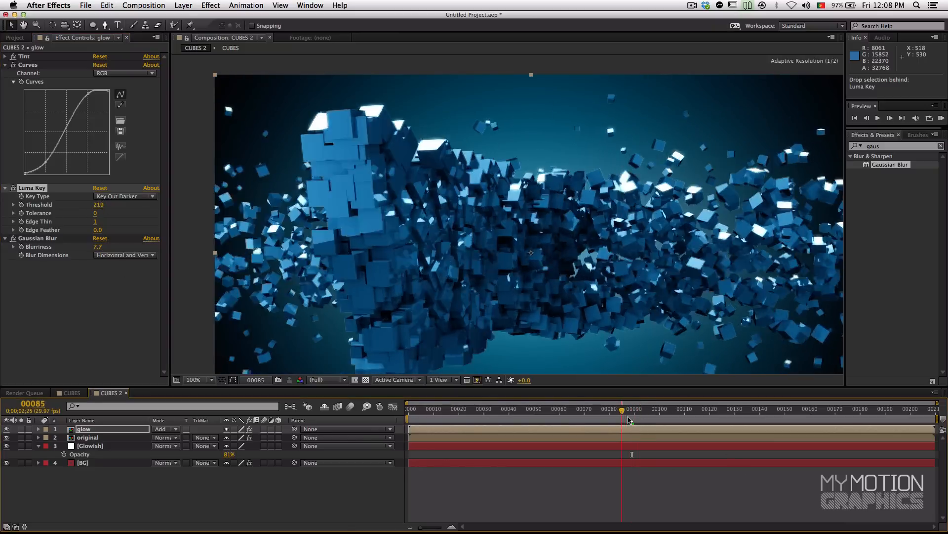
{"action": "key", "text": "space"}
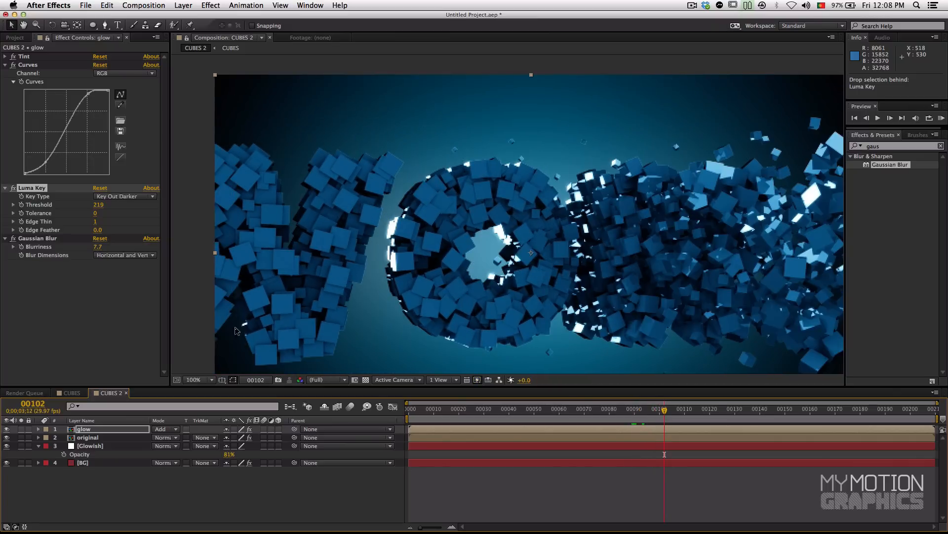
{"action": "left_click", "coordinate": [20, 429]}
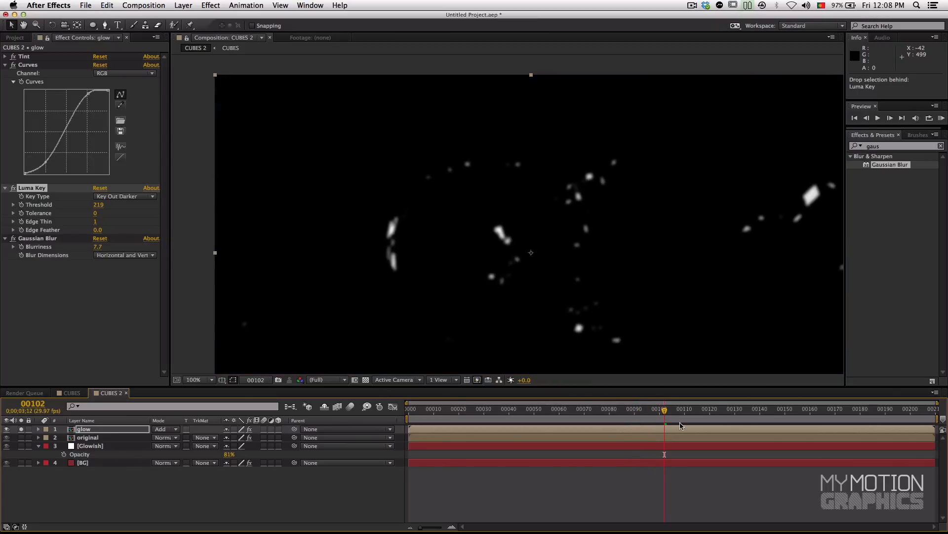
{"action": "left_click_drag", "start_coordinate": [646, 420], "coordinate": [582, 414]}
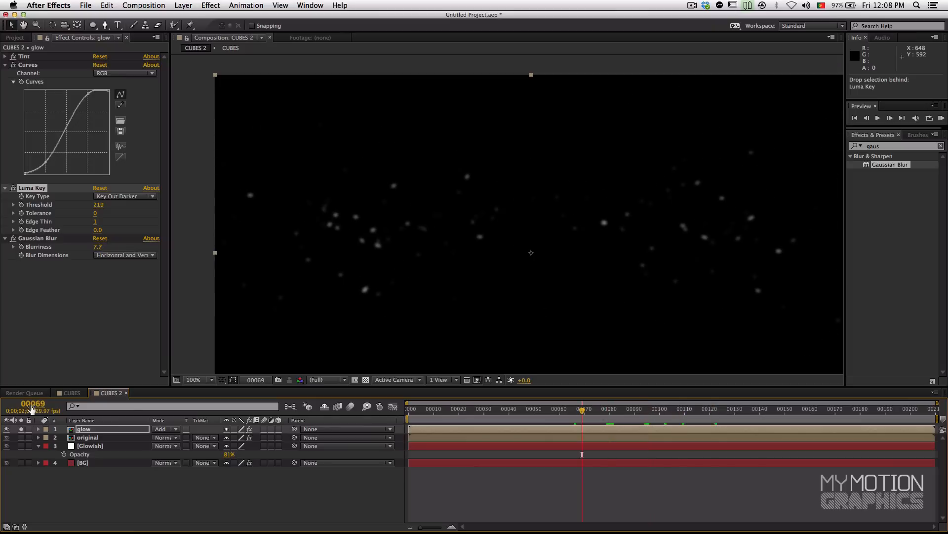
{"action": "left_click", "coordinate": [20, 429]}
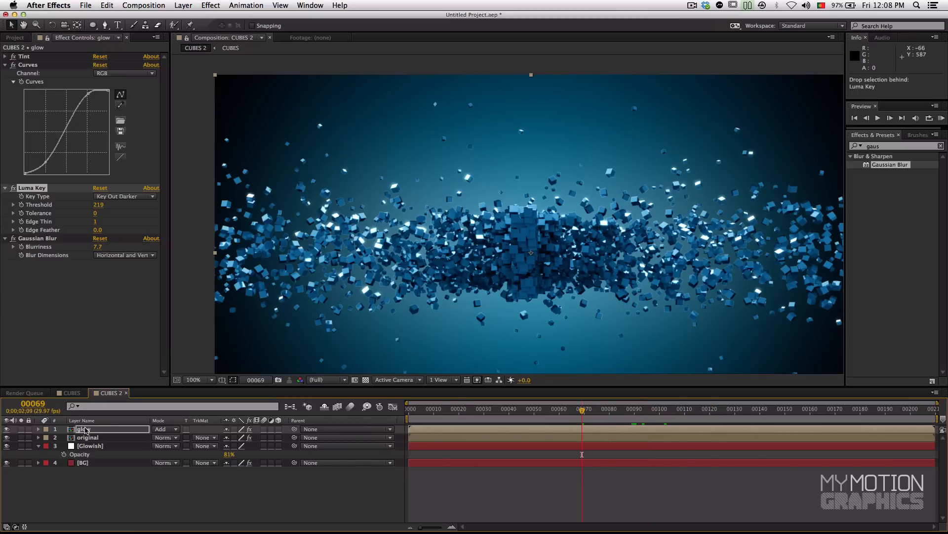
Step: Set the glow layer's Gaussian Blur blurriness to 10, judging it at frame 95
{"action": "left_click", "coordinate": [109, 429]}
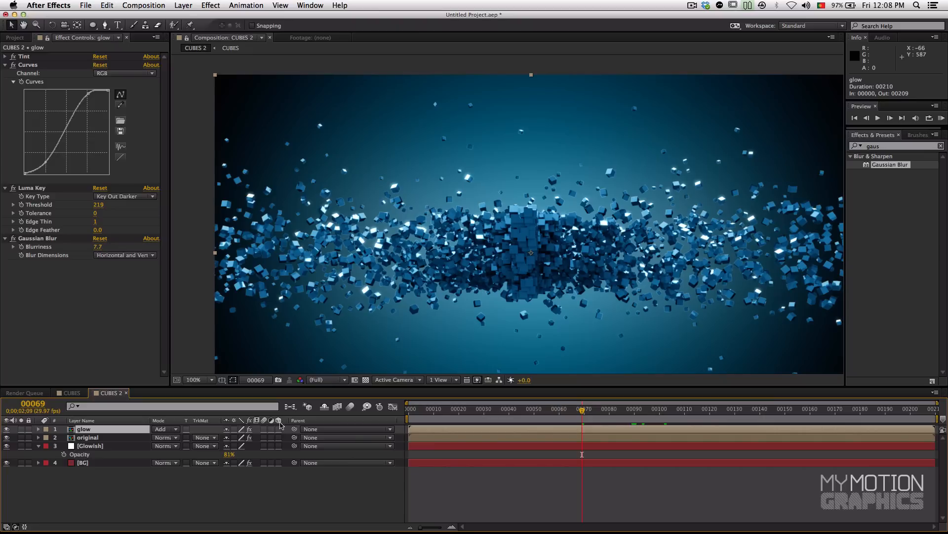
{"action": "left_click", "coordinate": [600, 418]}
{"action": "left_click_drag", "start_coordinate": [600, 418], "coordinate": [648, 416]}
{"action": "left_click_drag", "start_coordinate": [97, 246], "coordinate": [105, 247]}
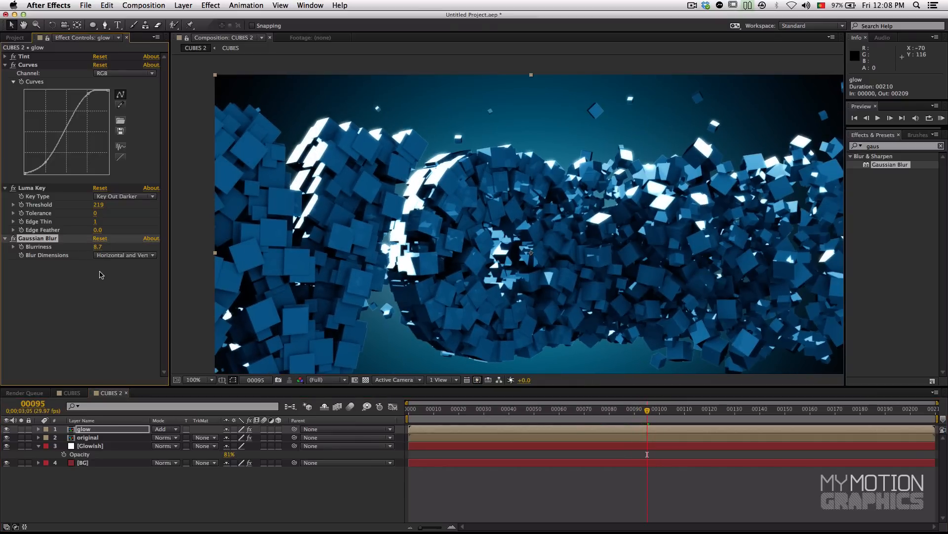
{"action": "left_click", "coordinate": [100, 278]}
{"action": "left_click", "coordinate": [98, 247]}
{"action": "type", "text": "10"}
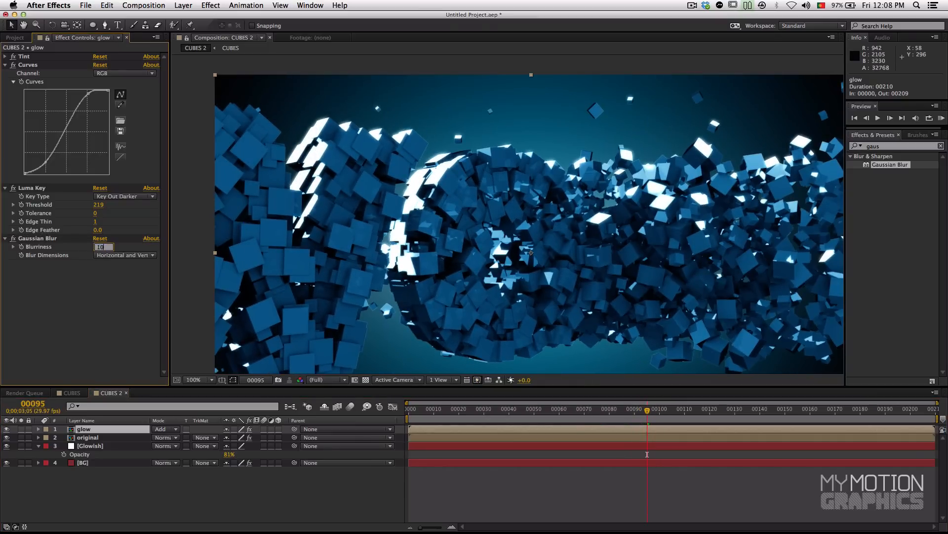
{"action": "key", "text": "Return"}
Step: Compare the composite with and without the glow layer at frame 120, leaving the layer visible, and check earlier frames
{"action": "left_click_drag", "start_coordinate": [679, 411], "coordinate": [712, 416]}
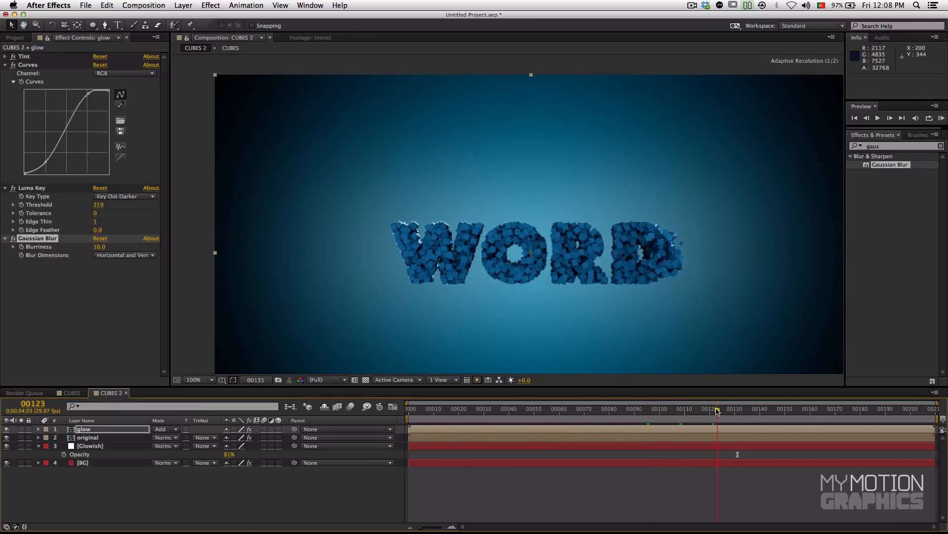
{"action": "left_click_drag", "start_coordinate": [726, 321], "coordinate": [630, 304]}
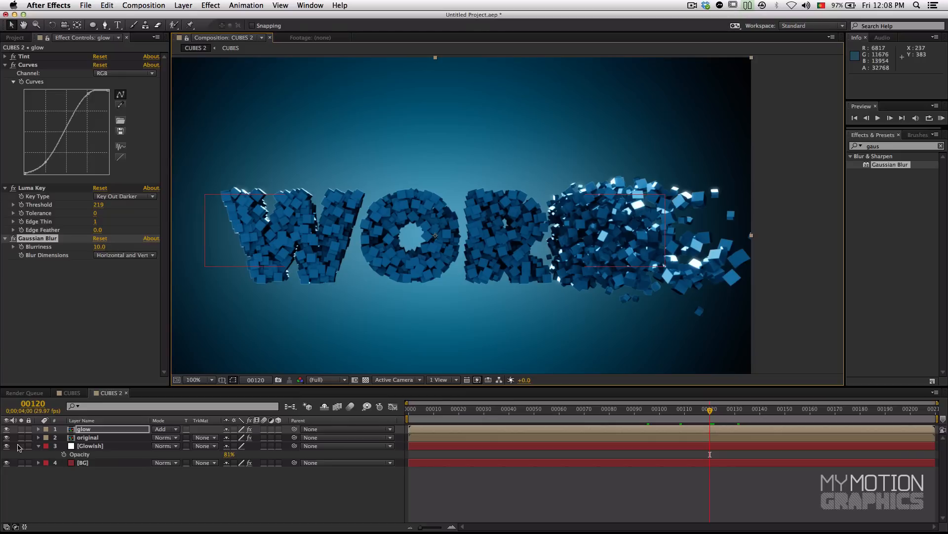
{"action": "left_click", "coordinate": [97, 429]}
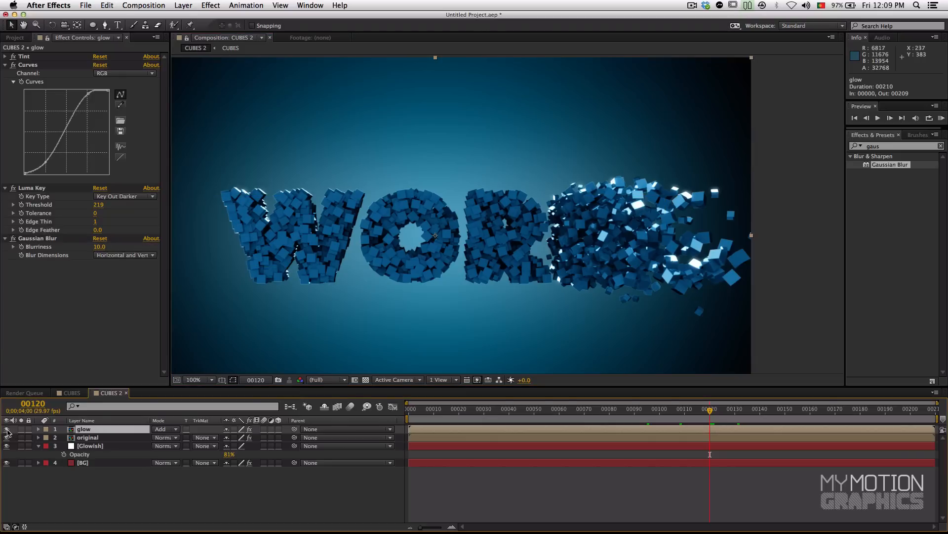
{"action": "left_click", "coordinate": [6, 429]}
{"action": "left_click", "coordinate": [6, 429]}
{"action": "left_click", "coordinate": [6, 429]}
{"action": "left_click", "coordinate": [7, 429]}
{"action": "left_click", "coordinate": [7, 430]}
{"action": "left_click", "coordinate": [6, 429]}
{"action": "left_click", "coordinate": [6, 429]}
{"action": "left_click", "coordinate": [7, 429]}
{"action": "left_click", "coordinate": [7, 429]}
{"action": "left_click", "coordinate": [6, 429]}
{"action": "left_click", "coordinate": [7, 429]}
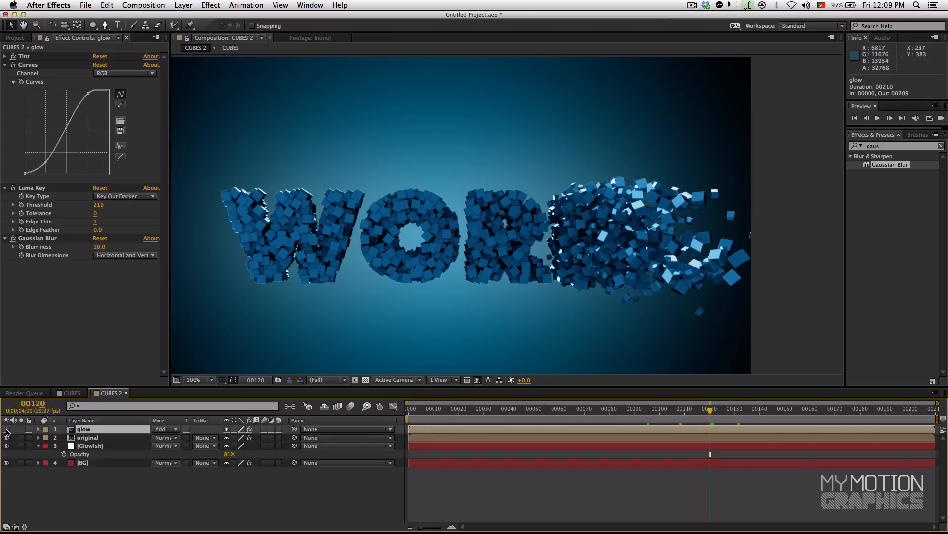
{"action": "left_click", "coordinate": [6, 430]}
{"action": "left_click_drag", "start_coordinate": [725, 410], "coordinate": [612, 420]}
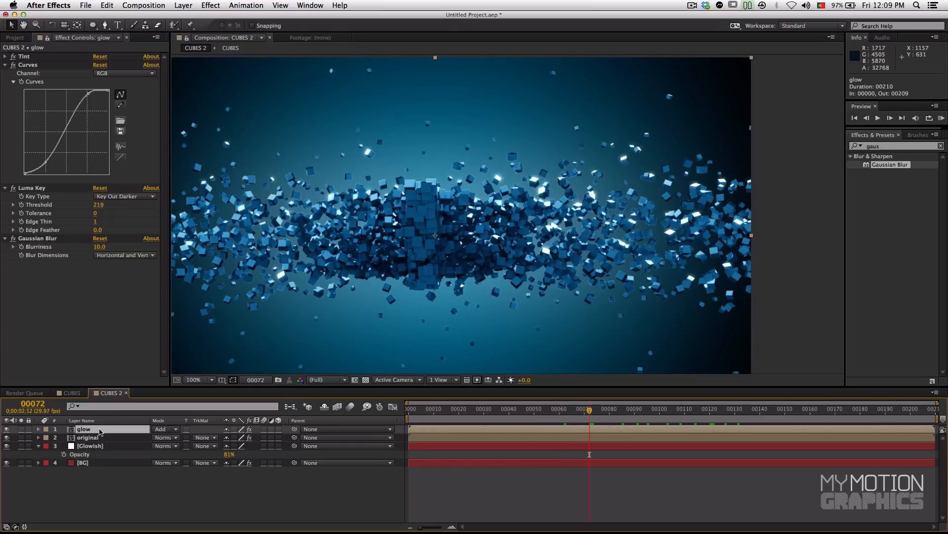
Step: Duplicate the glow layer and rename the copy "dir blur 1"
{"action": "key", "text": "super+d"}
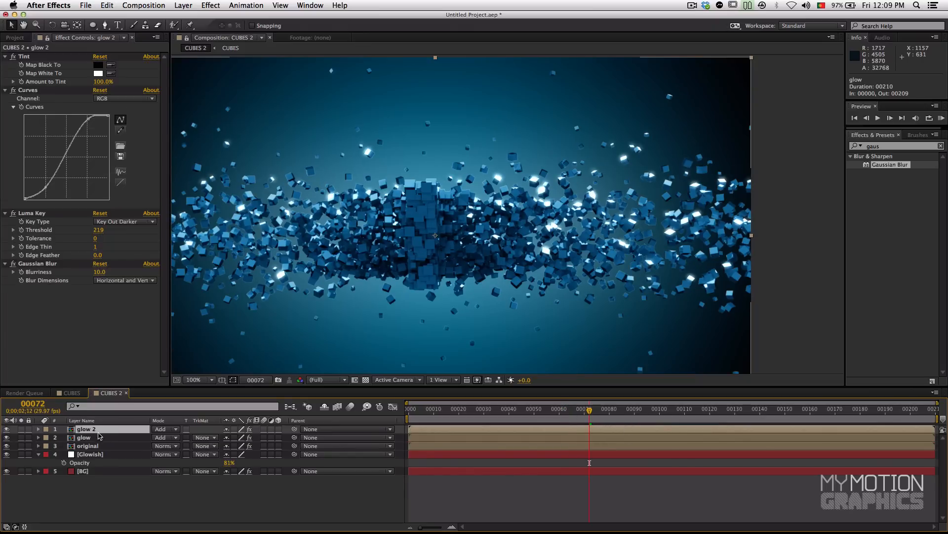
{"action": "key", "text": "Return"}
{"action": "type", "text": "dir blur"}
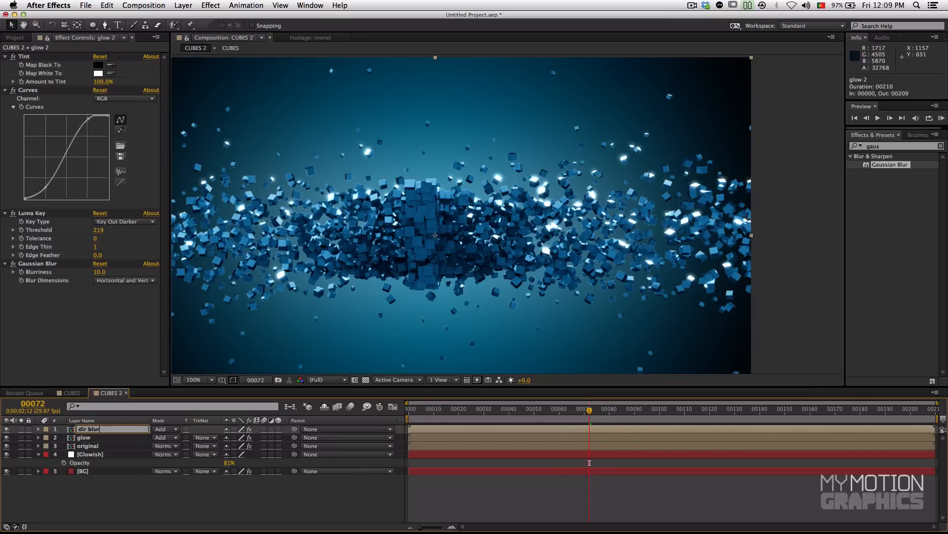
{"action": "type", "text": " 1"}
{"action": "key", "text": "Return"}
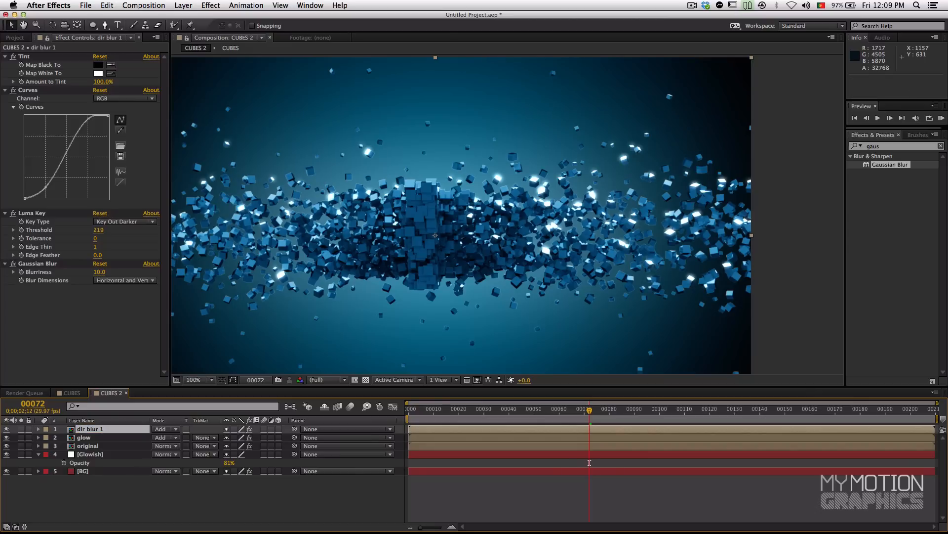
Step: Replace the Gaussian Blur on the dir blur 1 layer with a Directional Blur placed after the Luma Key
{"action": "left_click", "coordinate": [44, 266]}
{"action": "key", "text": "Delete"}
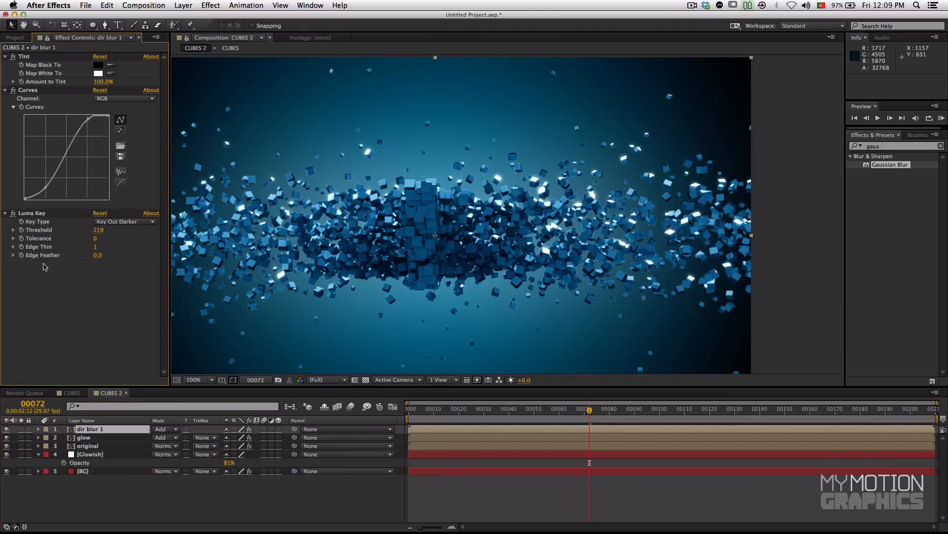
{"action": "left_click", "coordinate": [895, 146]}
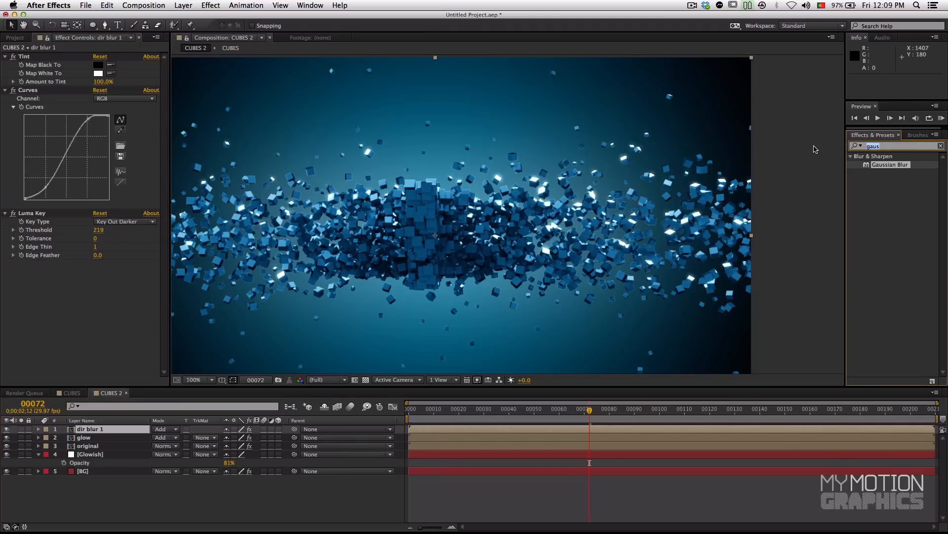
{"action": "type", "text": "dire"}
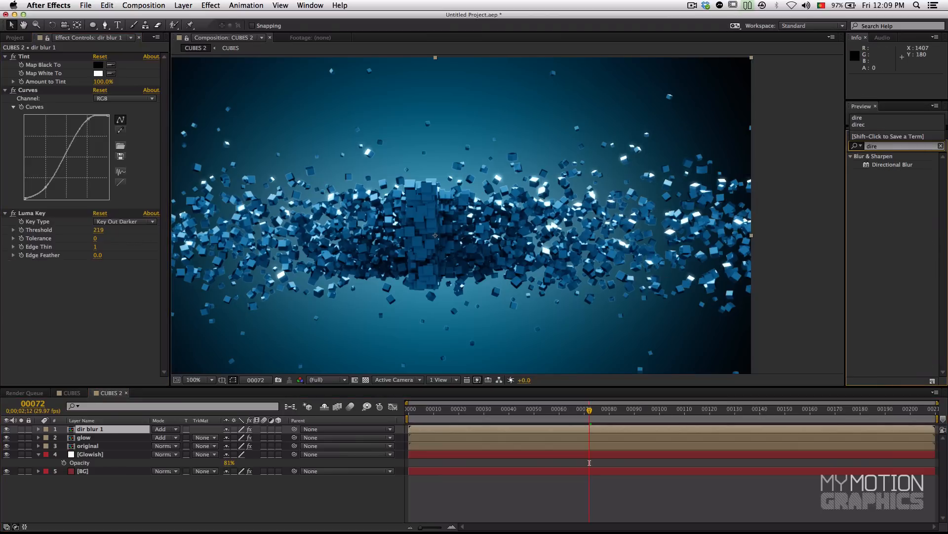
{"action": "left_click_drag", "start_coordinate": [872, 162], "coordinate": [55, 313]}
Step: Set the Directional Blur's direction to 45° and its blur length to 431.6, checking the light streaks on other frames
{"action": "mouse_move", "coordinate": [105, 286]}
{"action": "left_mouse_down"}
{"action": "mouse_move", "coordinate": [116, 275]}
{"action": "mouse_move", "coordinate": [102, 301]}
{"action": "mouse_move", "coordinate": [231, 300]}
{"action": "left_mouse_up"}
{"action": "left_click_drag", "start_coordinate": [339, 295], "coordinate": [357, 294]}
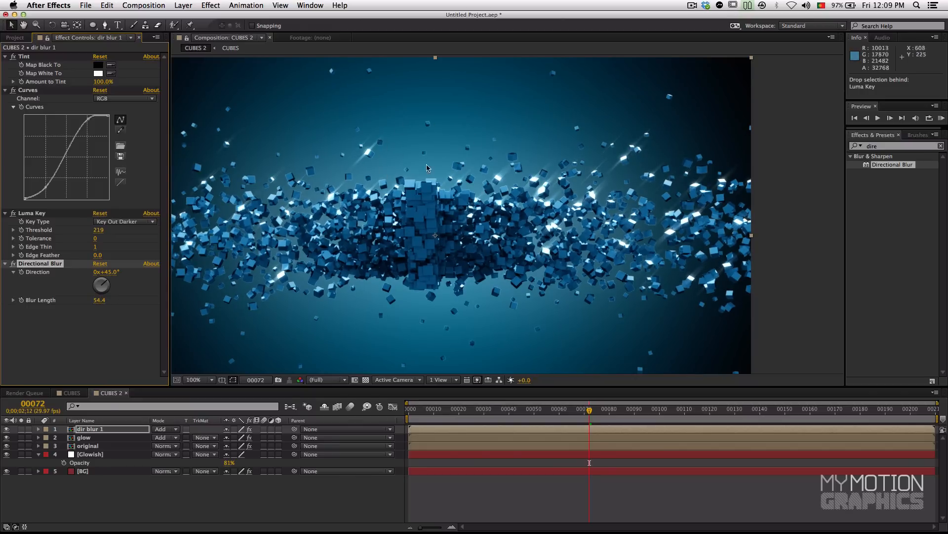
{"action": "left_click_drag", "start_coordinate": [104, 300], "coordinate": [118, 299]}
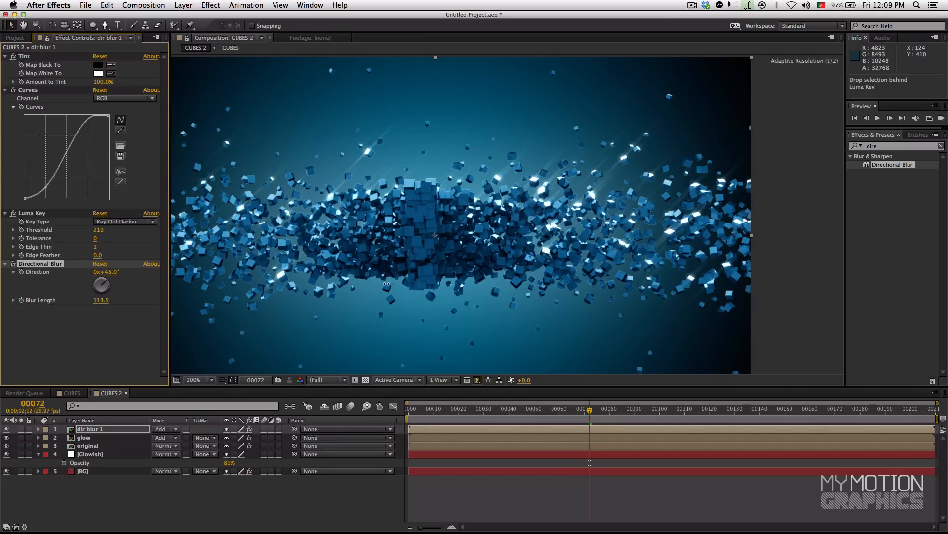
{"action": "left_click_drag", "start_coordinate": [102, 301], "coordinate": [272, 298]}
{"action": "left_click_drag", "start_coordinate": [100, 300], "coordinate": [146, 300]}
{"action": "left_click_drag", "start_coordinate": [439, 298], "coordinate": [535, 296]}
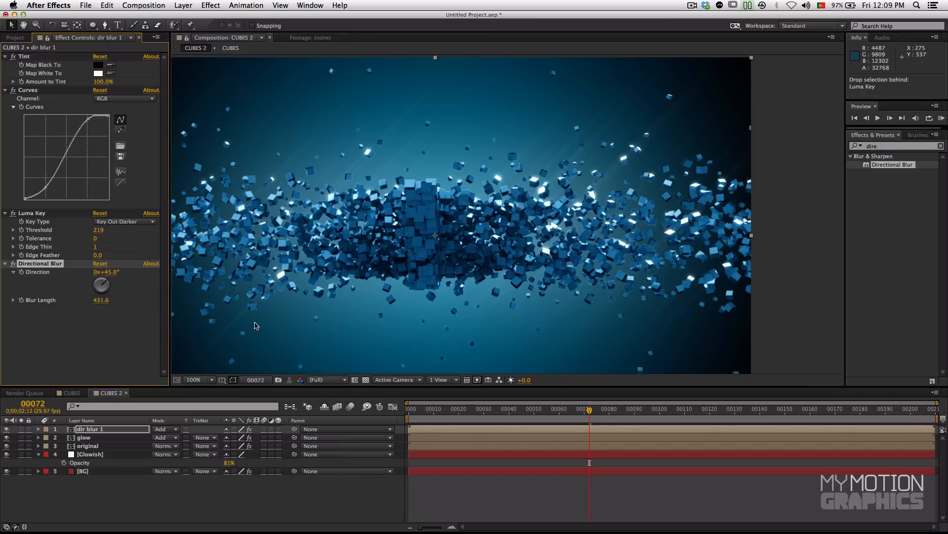
{"action": "left_click", "coordinate": [634, 414]}
{"action": "left_click_drag", "start_coordinate": [612, 296], "coordinate": [683, 300]}
{"action": "left_click", "coordinate": [731, 408]}
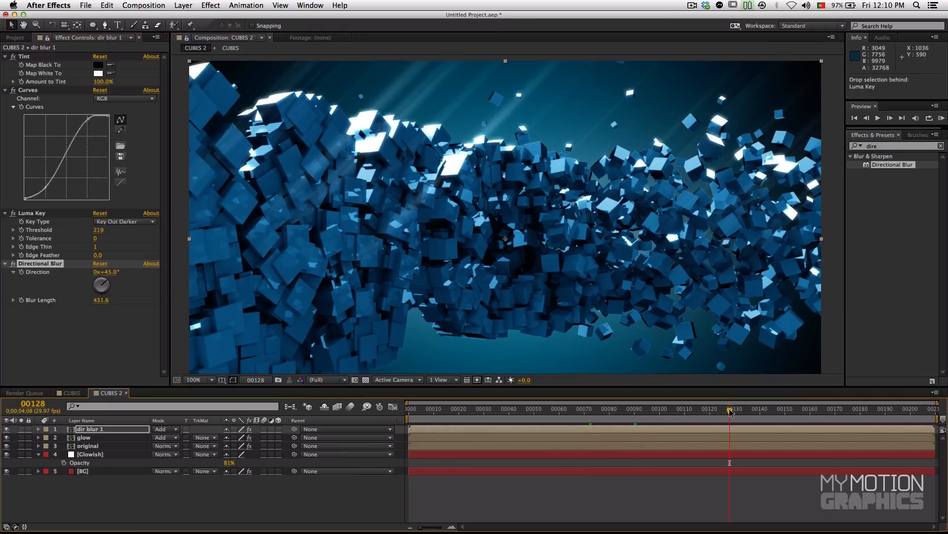
Step: Set the Directional Blur's blur length on dir blur 1 to 472.2, checking the light streaks at several frames across the animation
{"action": "left_click", "coordinate": [785, 416]}
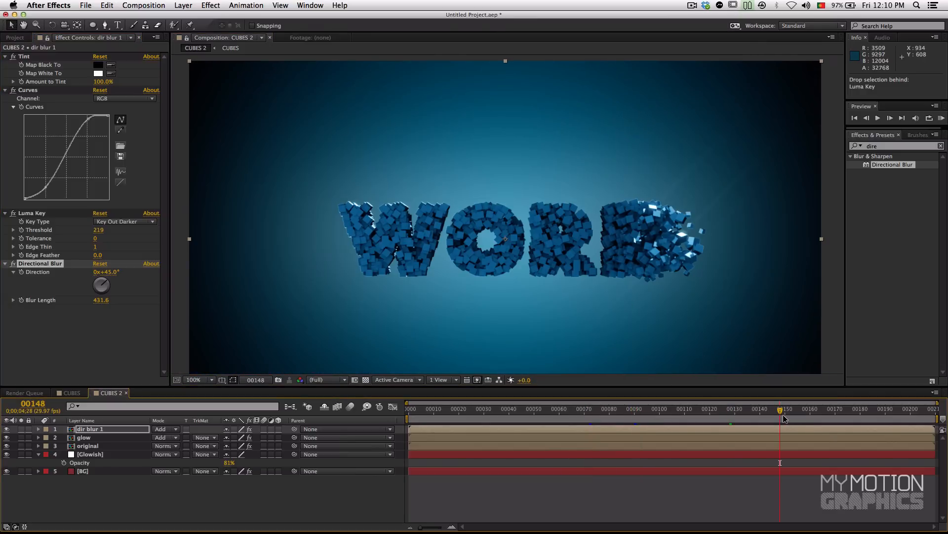
{"action": "left_click", "coordinate": [523, 414]}
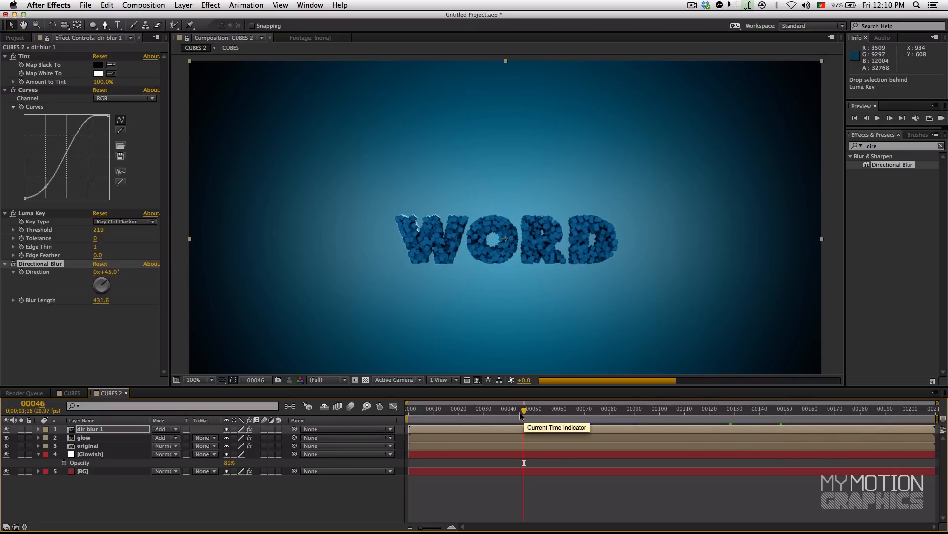
{"action": "left_click", "coordinate": [494, 410]}
{"action": "left_click", "coordinate": [551, 409]}
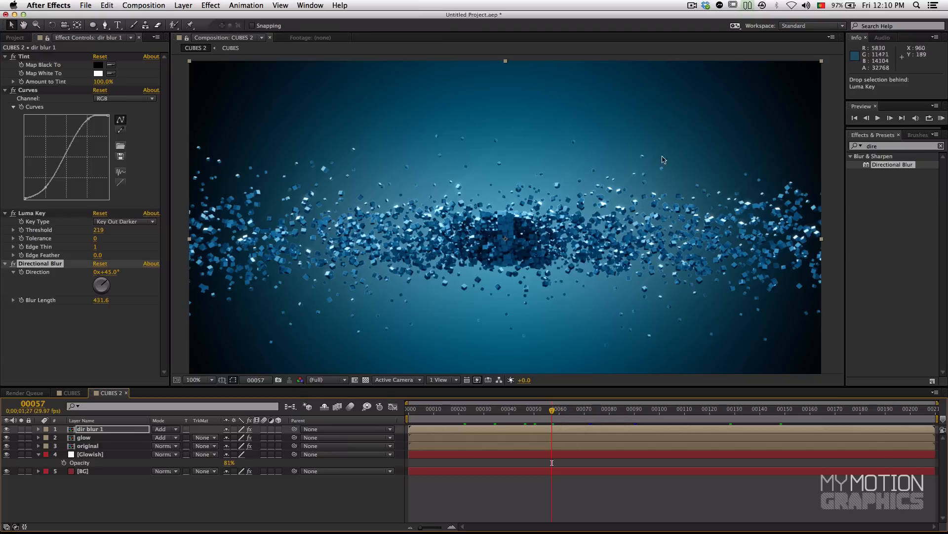
{"action": "left_click_drag", "start_coordinate": [101, 299], "coordinate": [161, 299]}
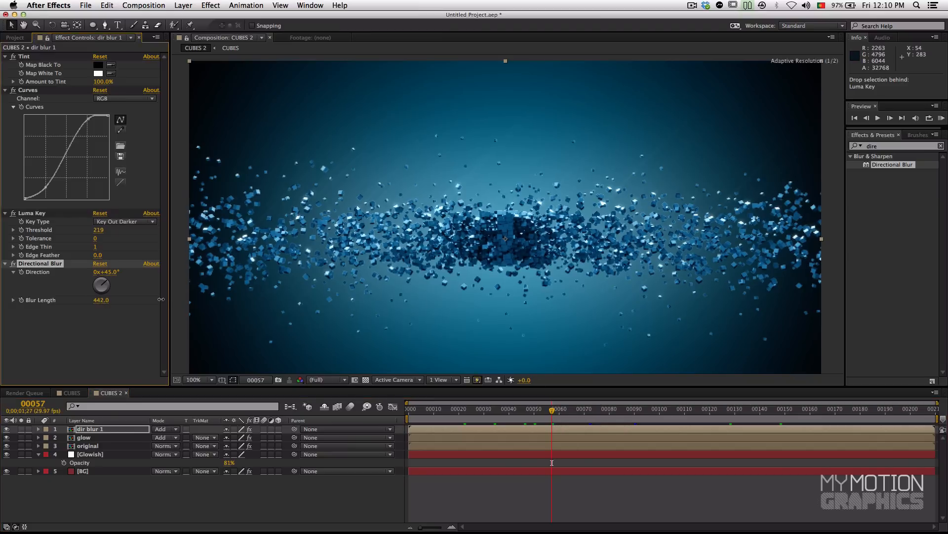
{"action": "left_click_drag", "start_coordinate": [294, 298], "coordinate": [308, 298]}
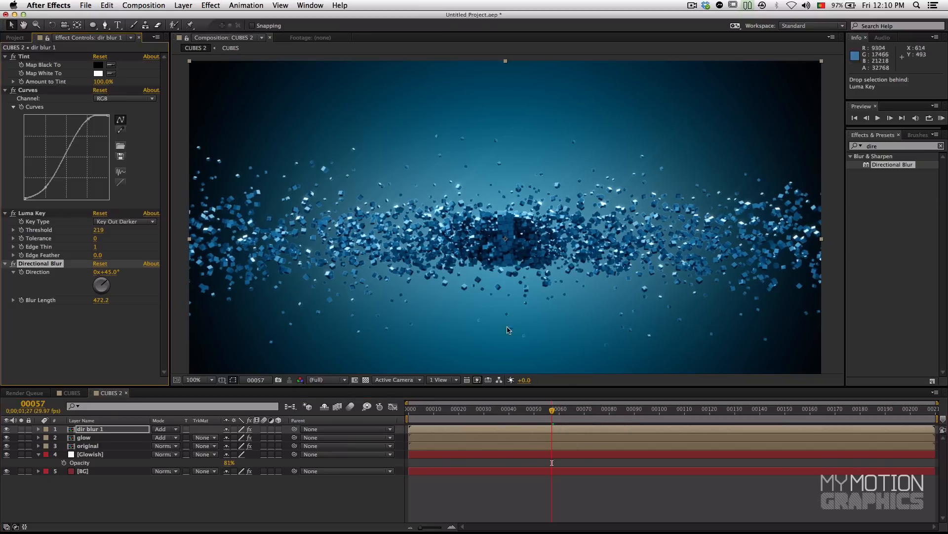
{"action": "left_click", "coordinate": [596, 414]}
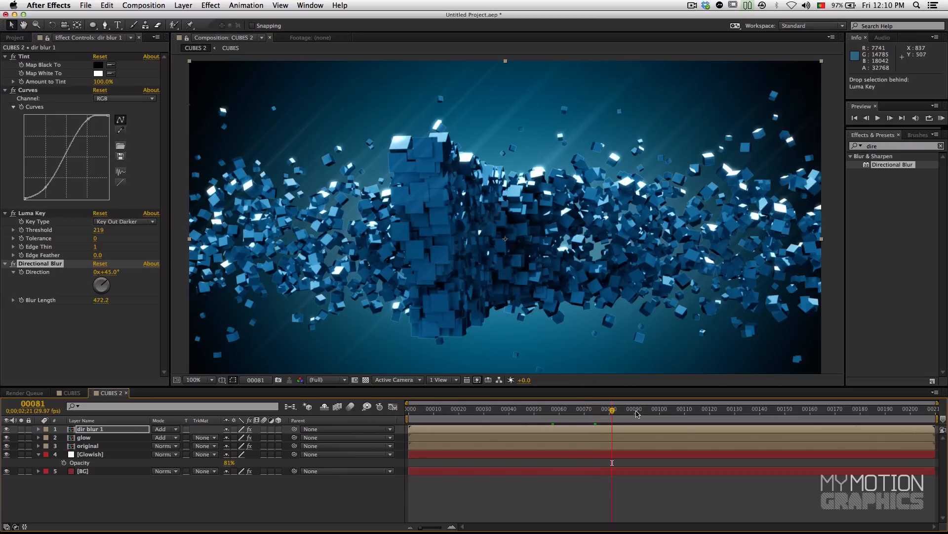
{"action": "left_click", "coordinate": [525, 418]}
{"action": "left_click", "coordinate": [476, 416]}
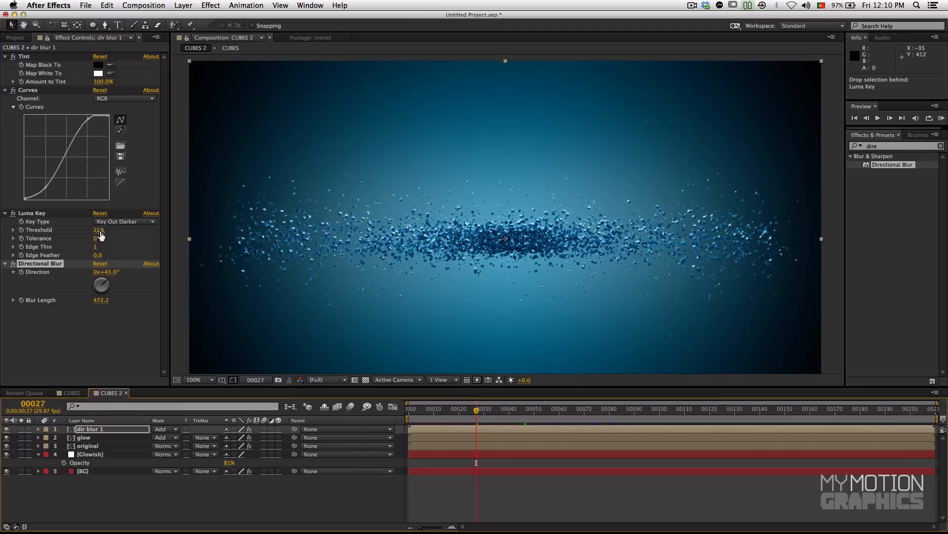
Step: Lower the Luma Key threshold to 186 with dir blur 1 soloed and its Directional Blur off, and restore the full composite and blur
{"action": "left_click", "coordinate": [22, 429]}
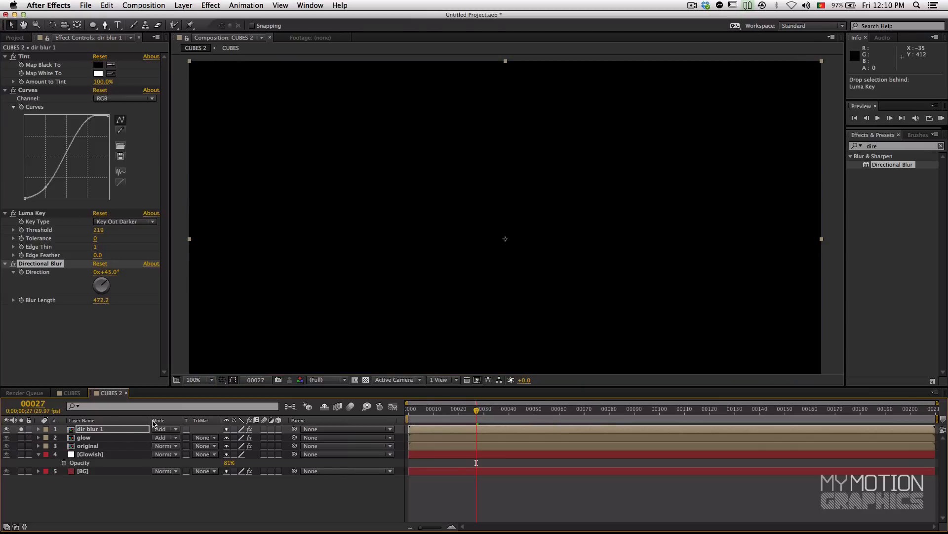
{"action": "left_click_drag", "start_coordinate": [513, 418], "coordinate": [580, 418]}
{"action": "left_click", "coordinate": [13, 264]}
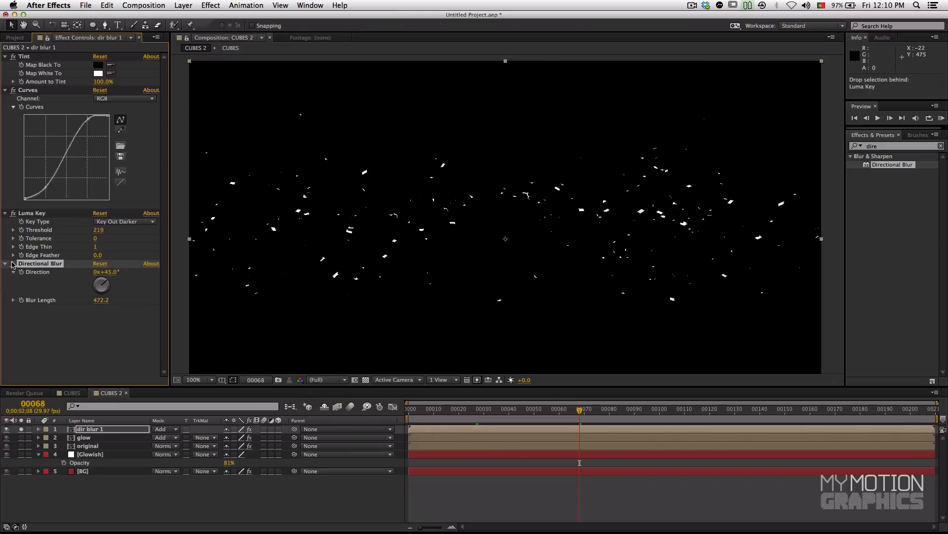
{"action": "left_click_drag", "start_coordinate": [580, 410], "coordinate": [539, 410]}
{"action": "mouse_move", "coordinate": [94, 231]}
{"action": "left_mouse_down"}
{"action": "mouse_move", "coordinate": [72, 235]}
{"action": "mouse_move", "coordinate": [90, 230]}
{"action": "left_mouse_up"}
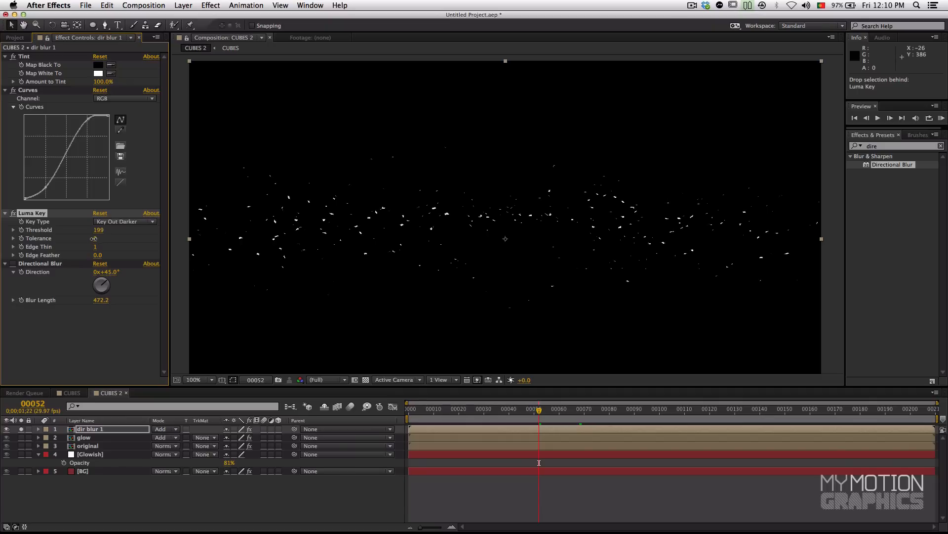
{"action": "left_click", "coordinate": [517, 412]}
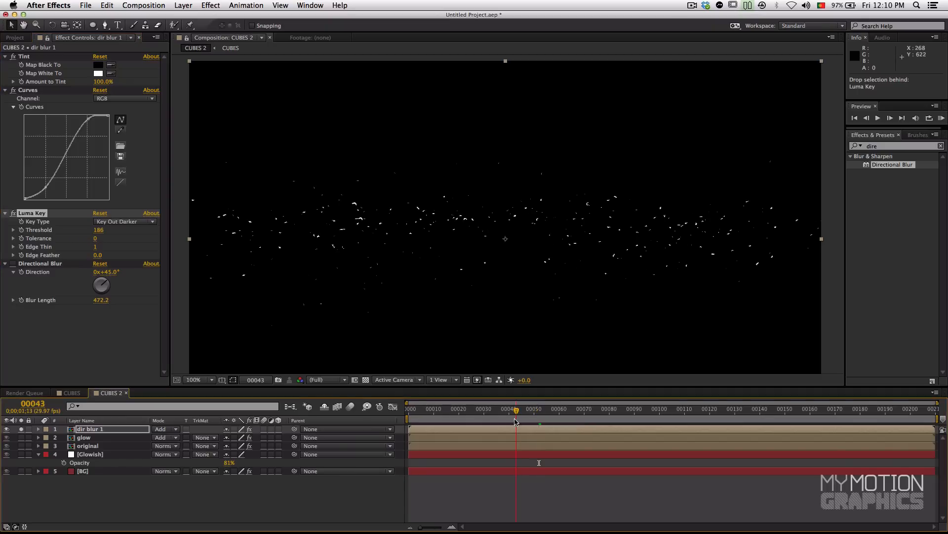
{"action": "left_click", "coordinate": [21, 429]}
{"action": "left_click", "coordinate": [14, 267]}
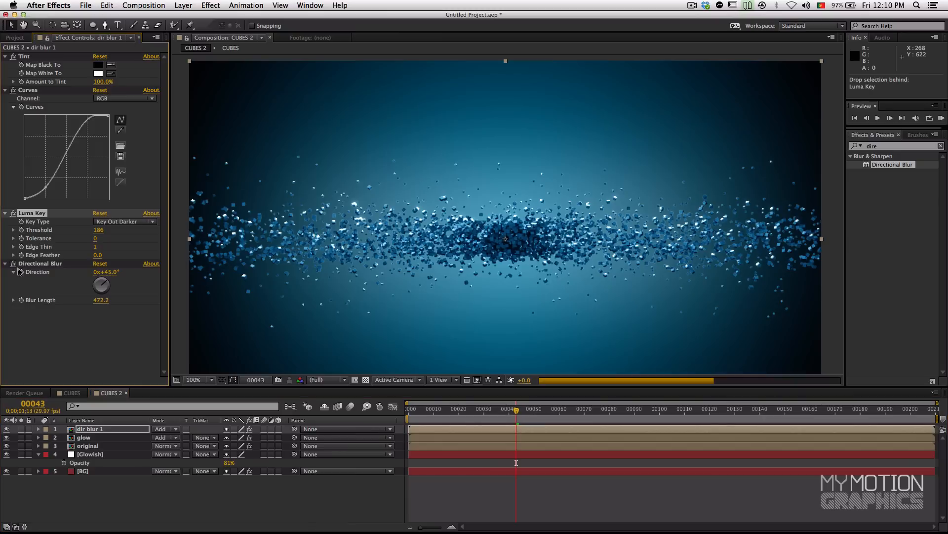
Step: Set the Luma Key threshold on dir blur 1 to 85, checking the streaks at frame 73 and up to frame 118
{"action": "left_click_drag", "start_coordinate": [113, 231], "coordinate": [96, 235]}
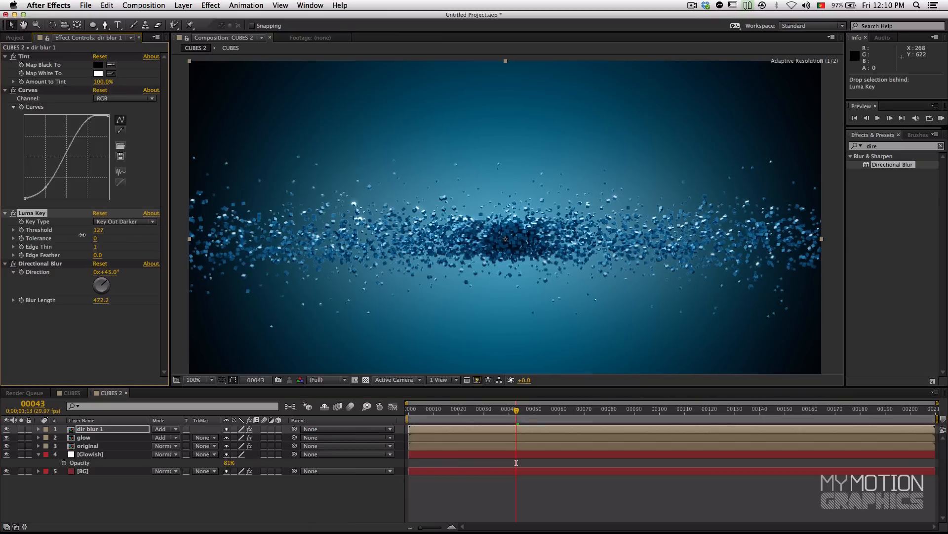
{"action": "left_click_drag", "start_coordinate": [60, 239], "coordinate": [111, 236]}
{"action": "left_click", "coordinate": [591, 409]}
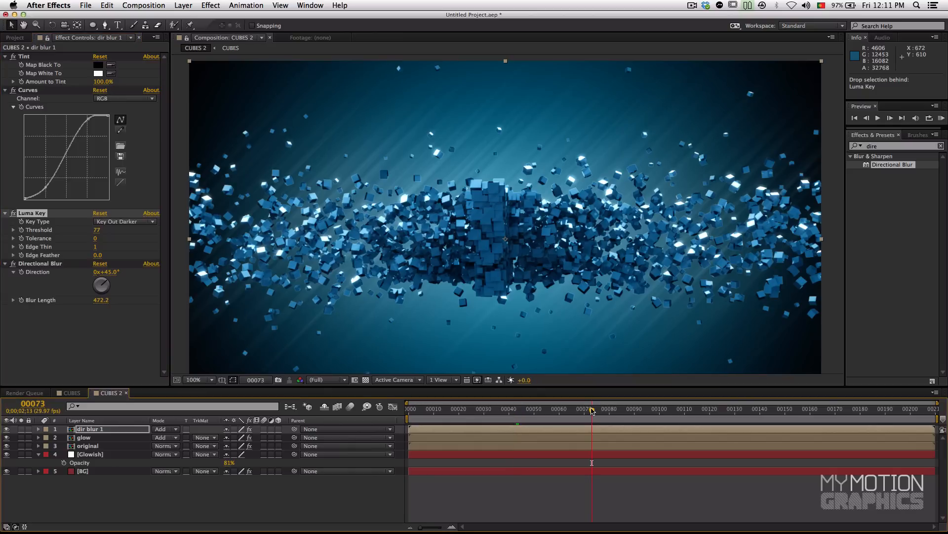
{"action": "left_click_drag", "start_coordinate": [97, 231], "coordinate": [99, 230]}
{"action": "left_click", "coordinate": [636, 410]}
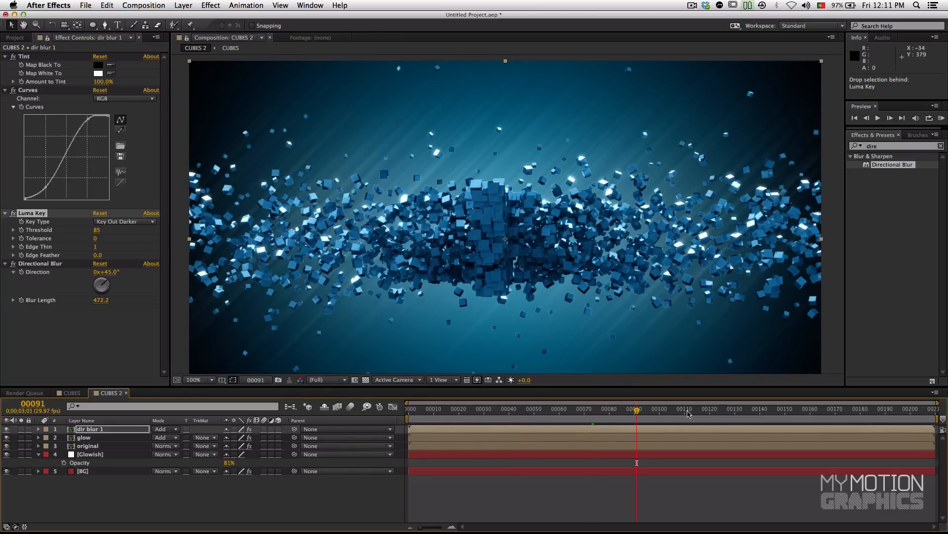
{"action": "left_click", "coordinate": [697, 411]}
{"action": "left_click_drag", "start_coordinate": [743, 410], "coordinate": [675, 410]}
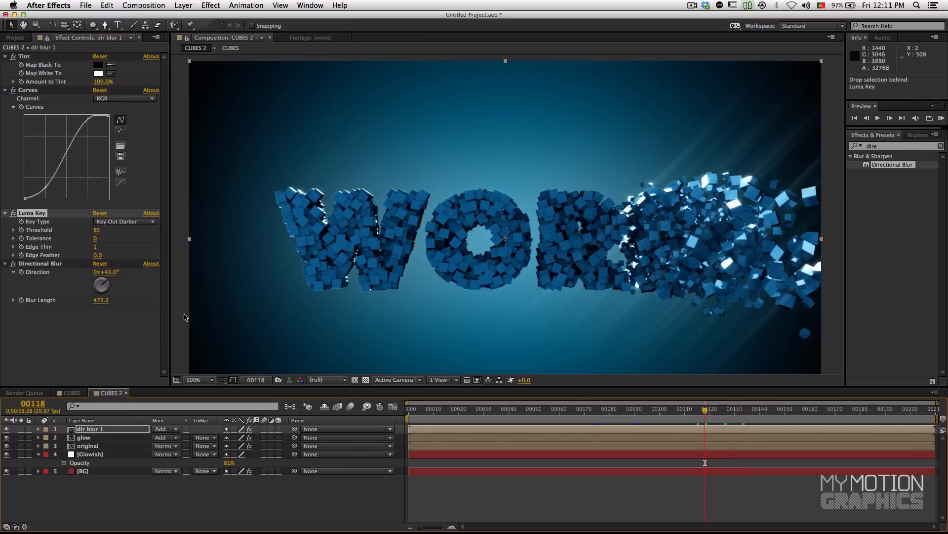
Step: Reduce the opacity of the dir blur 1 layer to 51%, checking the streaks on earlier frames back to frame 12
{"action": "left_click", "coordinate": [86, 429]}
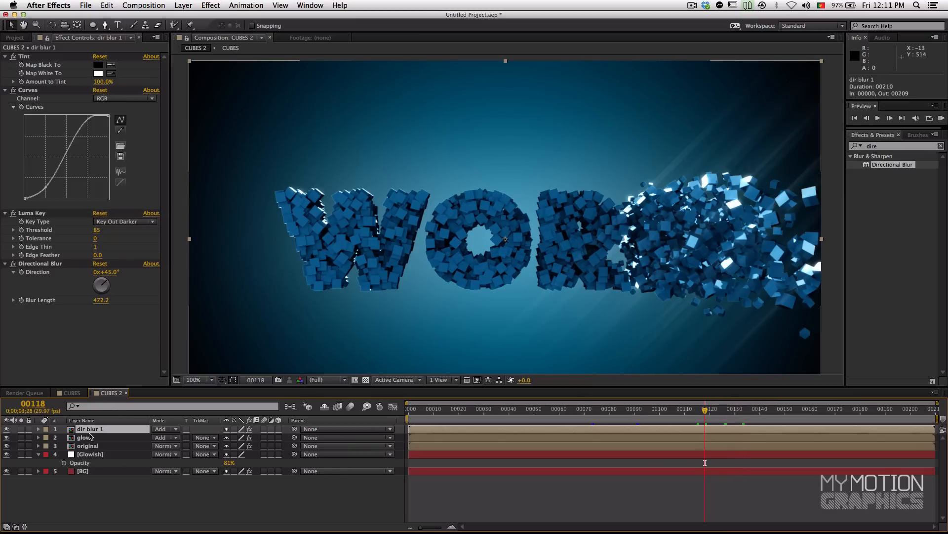
{"action": "key", "text": "t"}
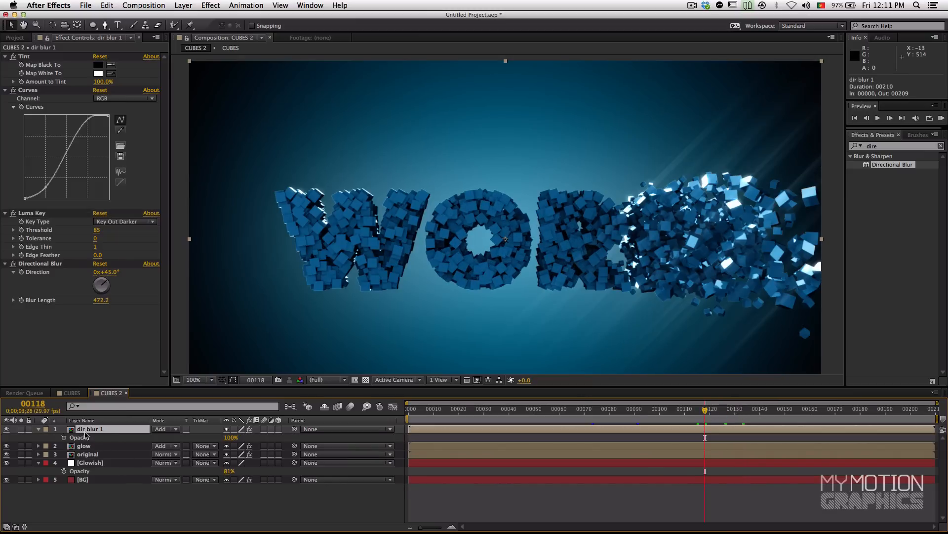
{"action": "left_click_drag", "start_coordinate": [231, 437], "coordinate": [201, 442]}
{"action": "left_click", "coordinate": [658, 413]}
{"action": "left_click", "coordinate": [625, 412]}
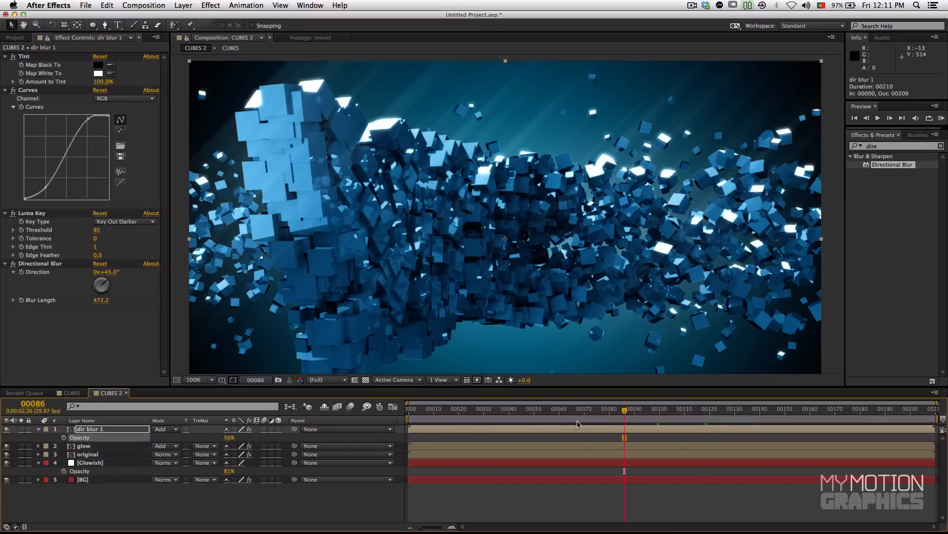
{"action": "left_click_drag", "start_coordinate": [226, 438], "coordinate": [222, 437]}
{"action": "left_click", "coordinate": [587, 412]}
{"action": "left_click", "coordinate": [528, 418]}
{"action": "left_click_drag", "start_coordinate": [527, 418], "coordinate": [440, 412]}
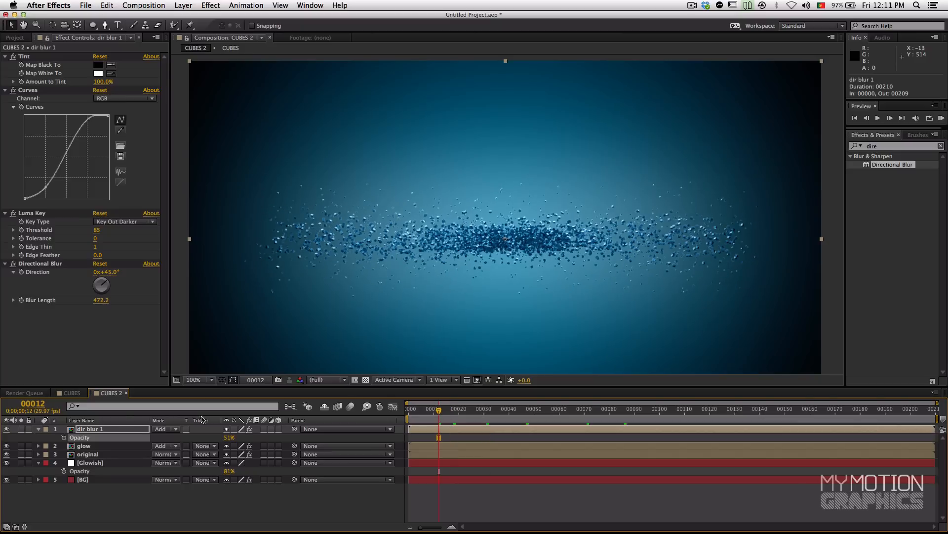
Step: Duplicate the dir blur 1 layer and check the doubled streaks at frame 75
{"action": "left_click", "coordinate": [77, 429]}
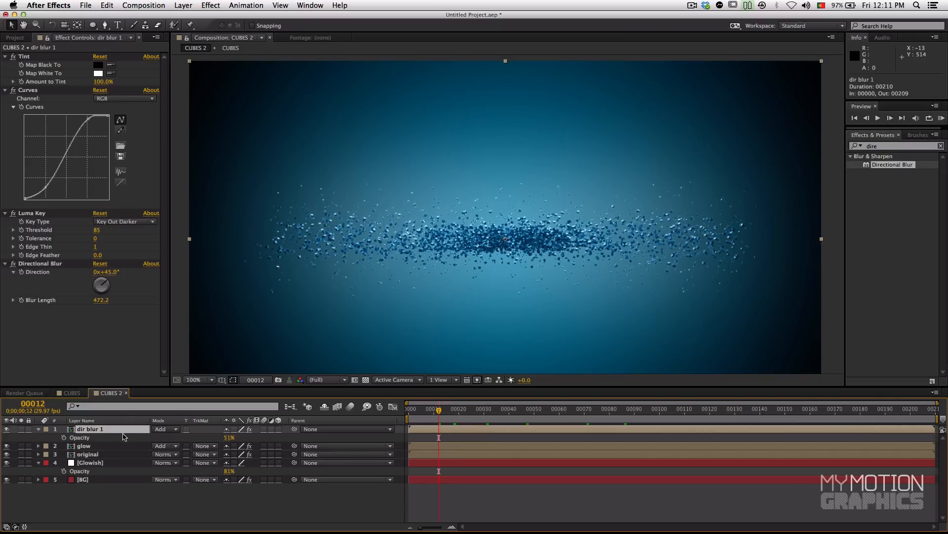
{"action": "key", "text": "super+d"}
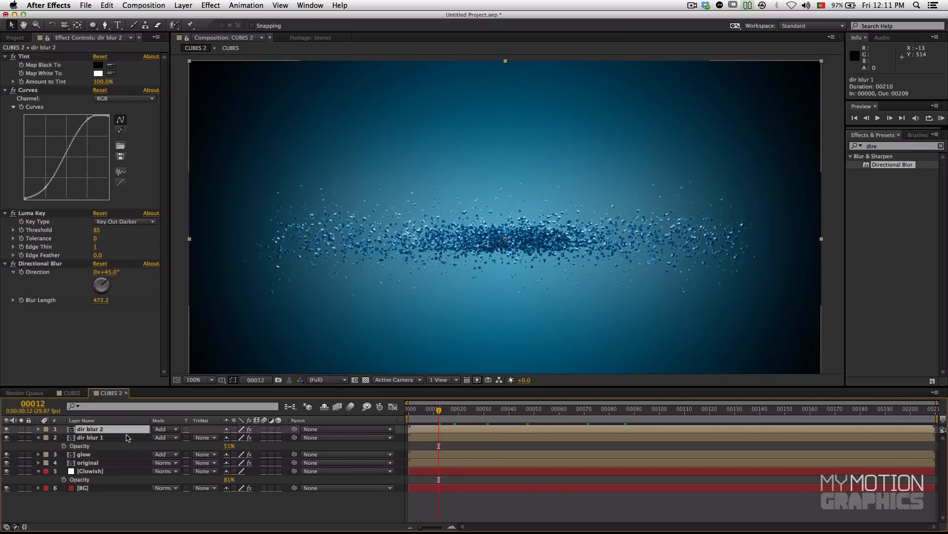
{"action": "left_click", "coordinate": [529, 413]}
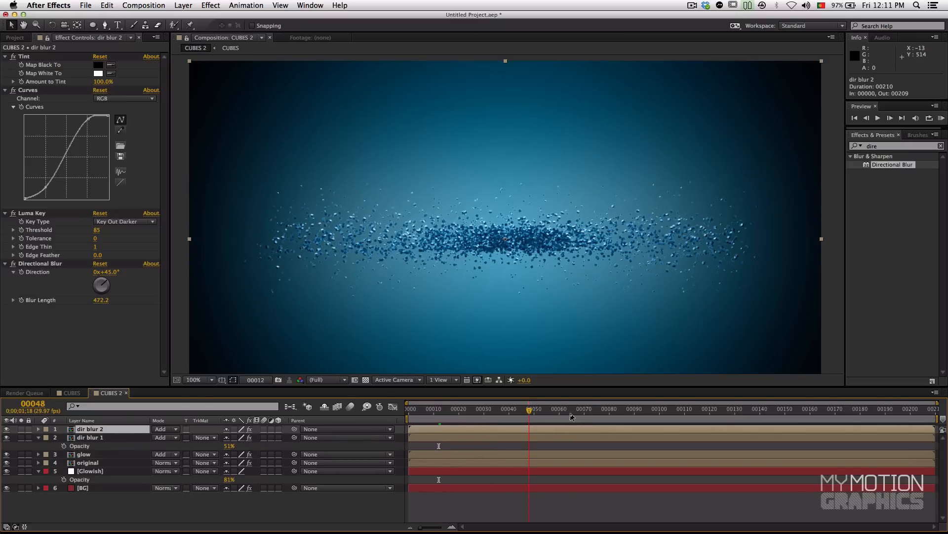
{"action": "left_click", "coordinate": [597, 410]}
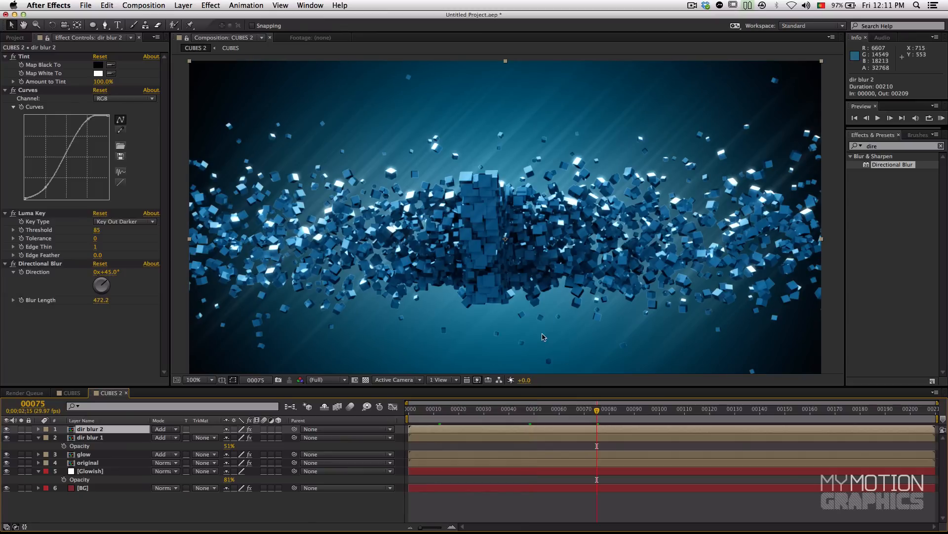
Step: Scale the dir blur 2 layer up to 185%, checking the enlarged streaks on other frames
{"action": "key", "text": "comma"}
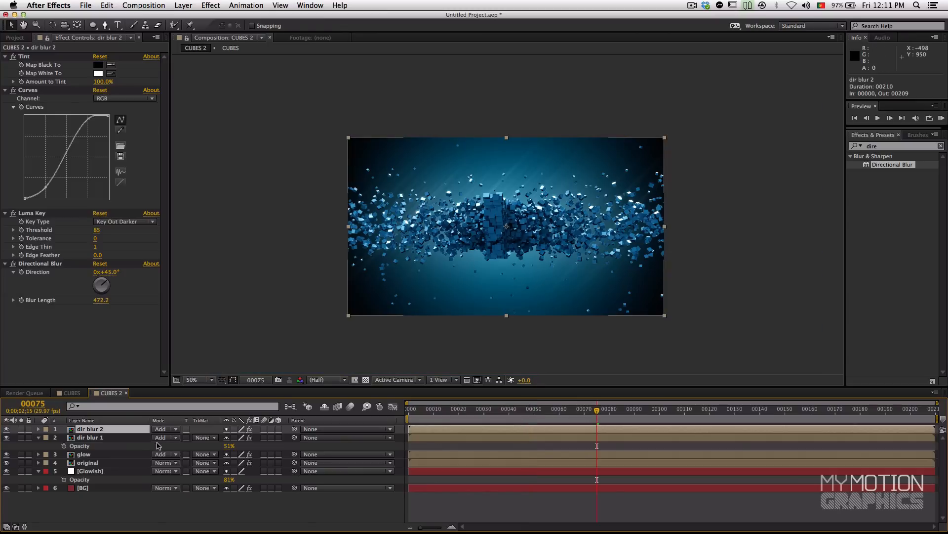
{"action": "key", "text": "s"}
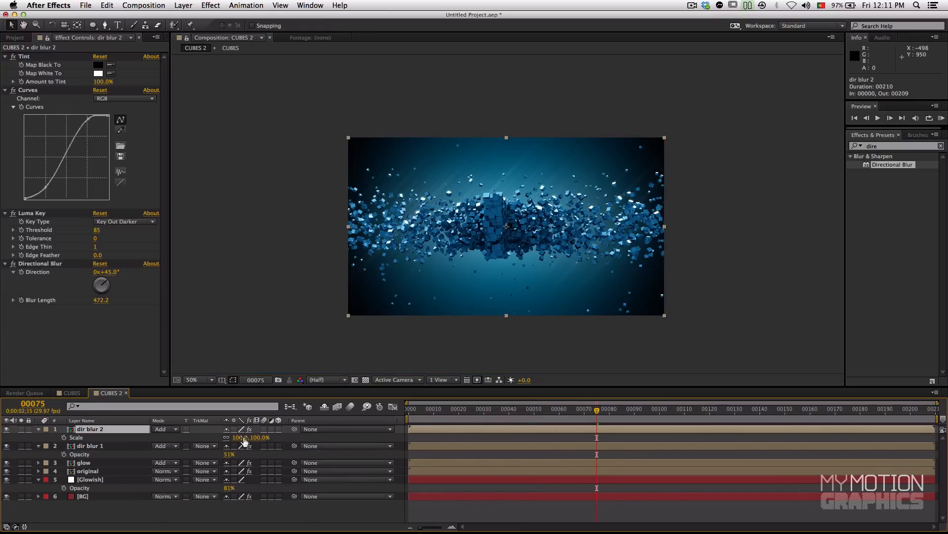
{"action": "left_click_drag", "start_coordinate": [237, 440], "coordinate": [275, 434]}
{"action": "left_click_drag", "start_coordinate": [622, 412], "coordinate": [583, 409]}
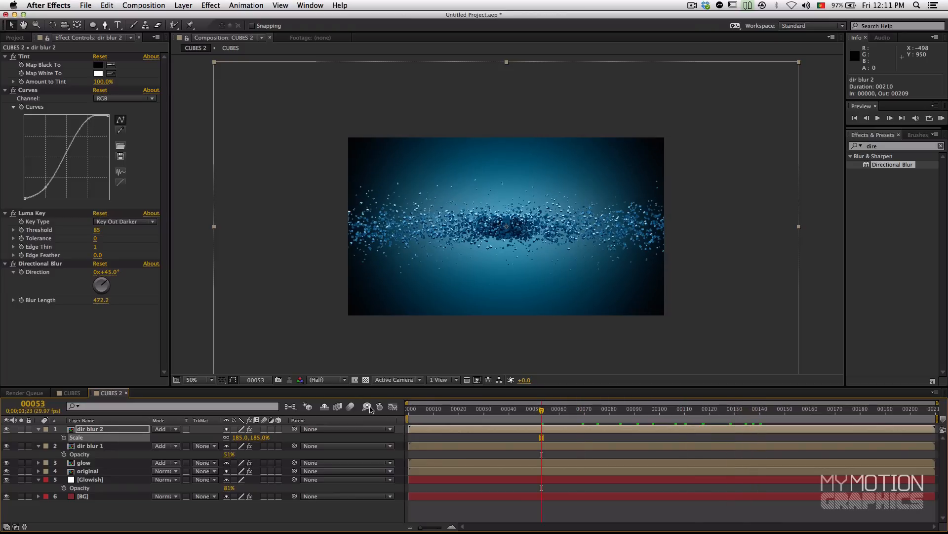
{"action": "left_click", "coordinate": [464, 503]}
Step: Compare the composite with and without dir blur 2, leaving it visible, and examine the streaks at full size between frames 31 and 83
{"action": "left_click", "coordinate": [6, 429]}
{"action": "left_click", "coordinate": [6, 429]}
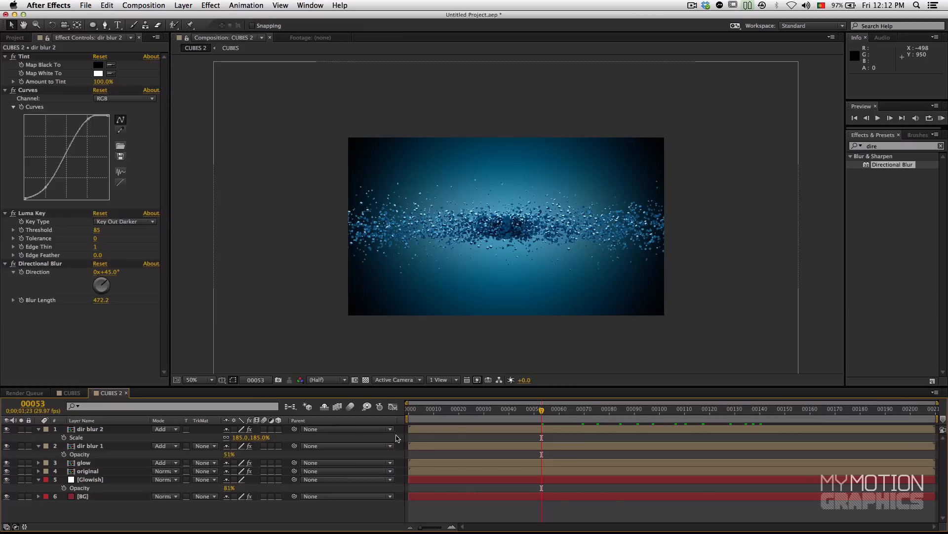
{"action": "left_click", "coordinate": [486, 410]}
{"action": "scroll", "coordinate": [499, 268], "scroll_direction": "up", "scroll_amount": 1}
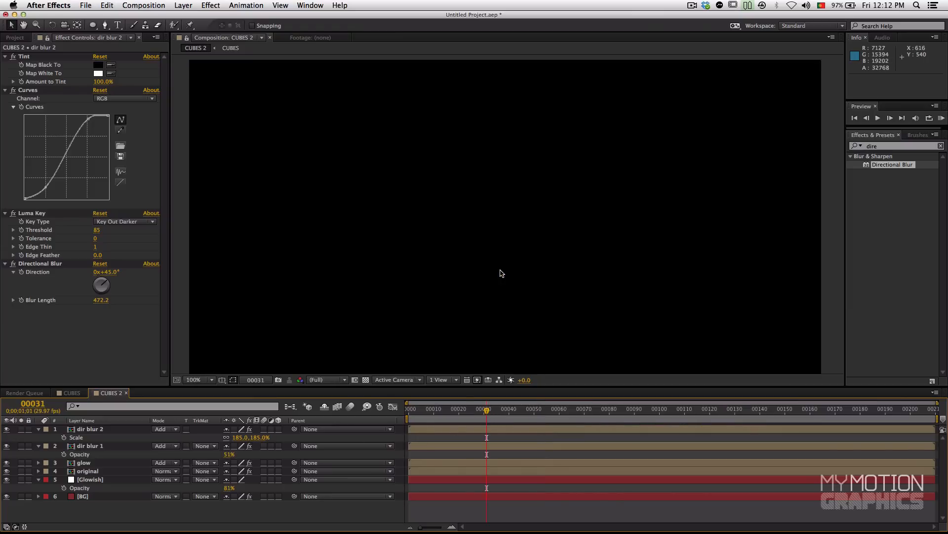
{"action": "left_click_drag", "start_coordinate": [503, 270], "coordinate": [526, 261]}
{"action": "left_click", "coordinate": [7, 430]}
{"action": "left_click", "coordinate": [516, 419]}
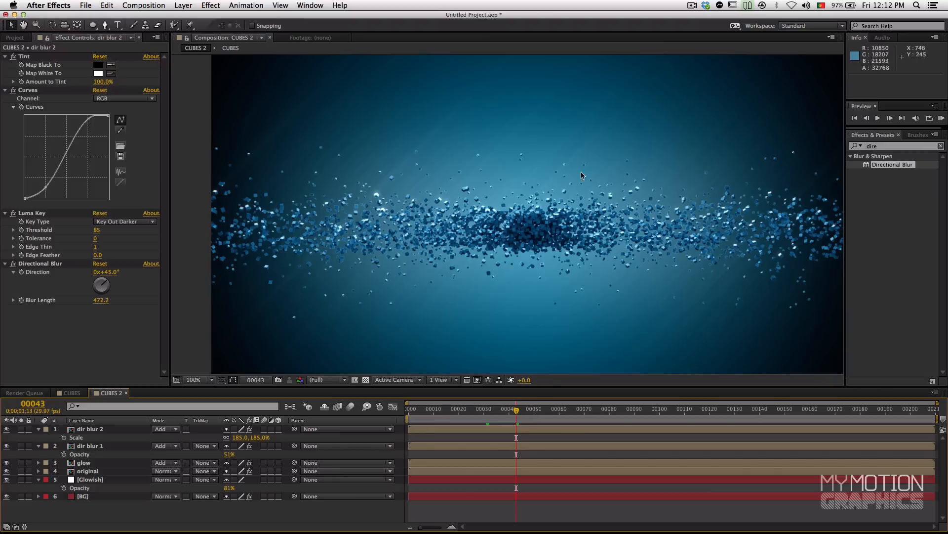
{"action": "left_click_drag", "start_coordinate": [549, 413], "coordinate": [617, 413]}
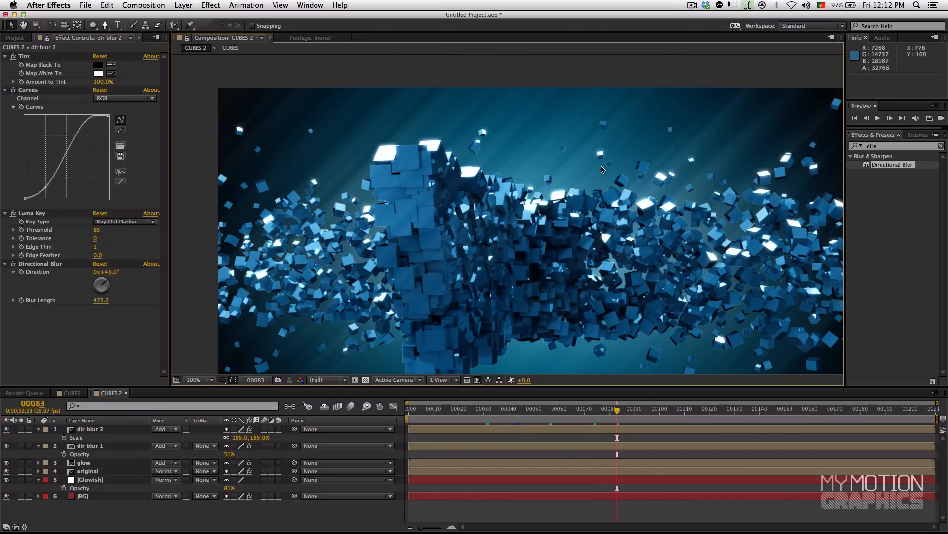
Step: Duplicate the dir blur 2 layer and solo the copy, viewing its keyed highlights with and without the Directional Blur
{"action": "left_click", "coordinate": [85, 447]}
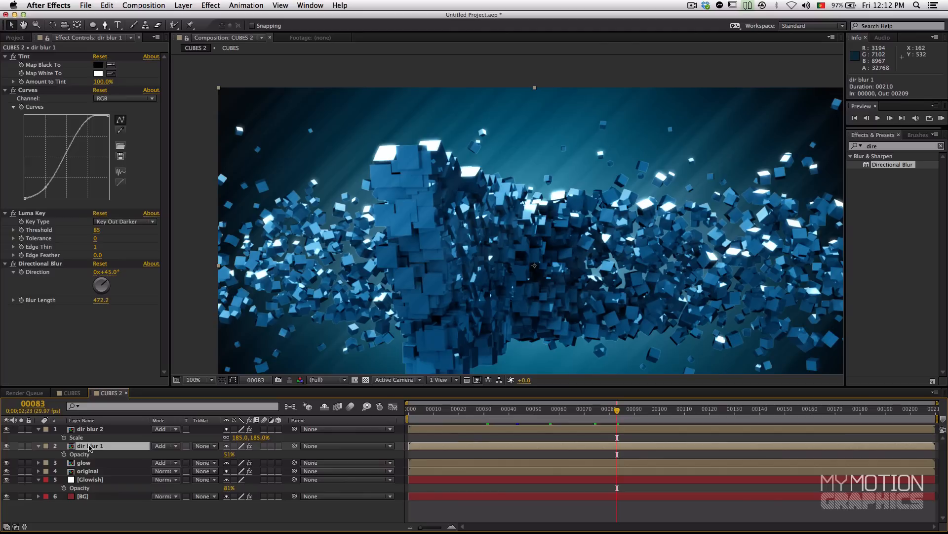
{"action": "left_click", "coordinate": [92, 430]}
{"action": "key", "text": "super+d"}
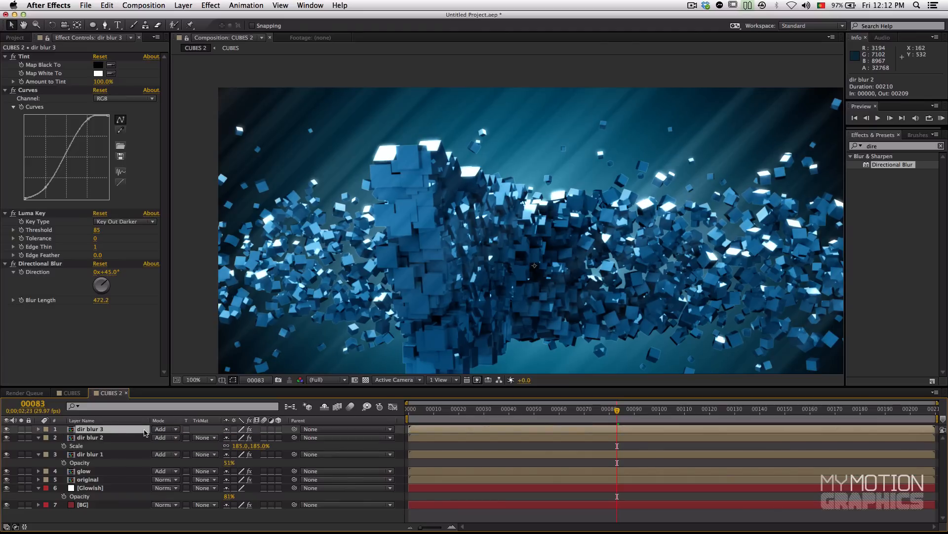
{"action": "left_click", "coordinate": [21, 429]}
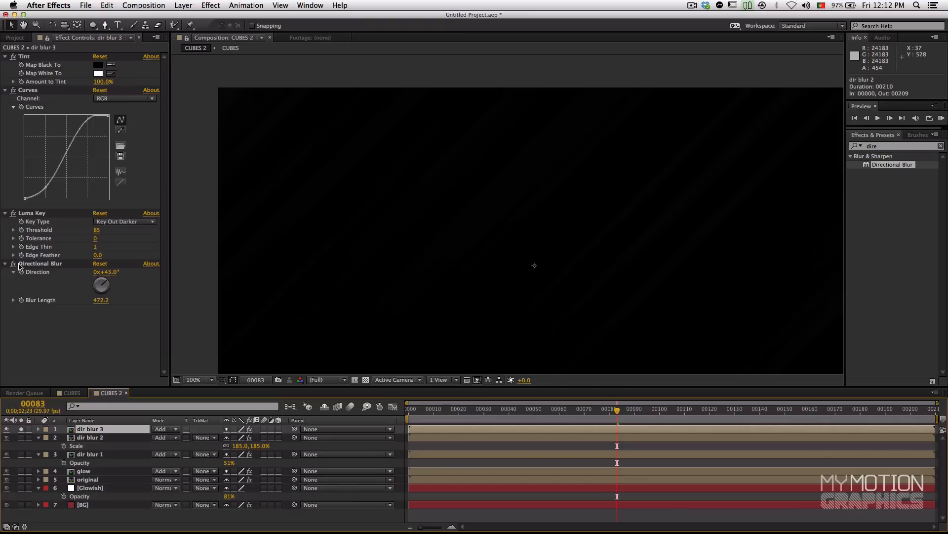
{"action": "left_click", "coordinate": [13, 264]}
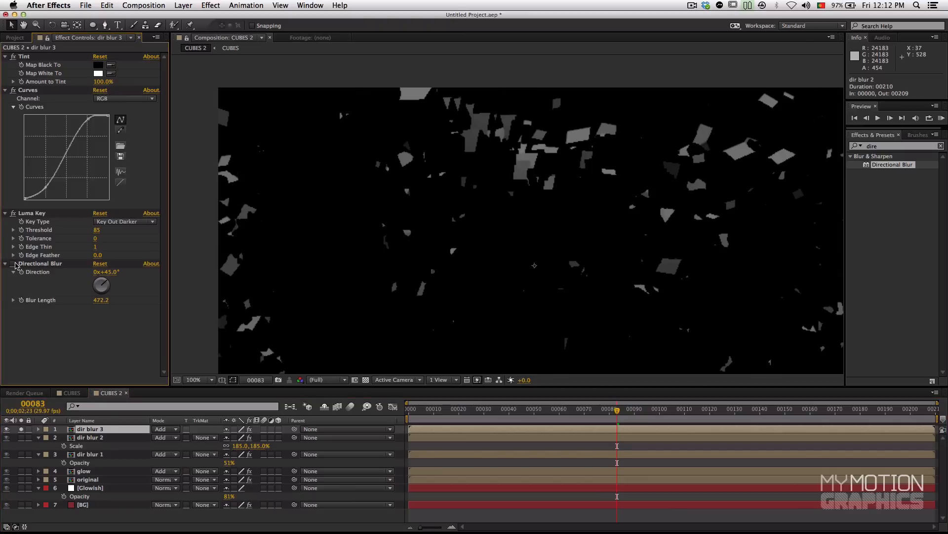
{"action": "left_click", "coordinate": [13, 264]}
Step: Shorten the Directional Blur length of the soloed dir blur 3 layer to about 30
{"action": "left_click_drag", "start_coordinate": [98, 299], "coordinate": [19, 301]}
{"action": "left_click", "coordinate": [103, 301]}
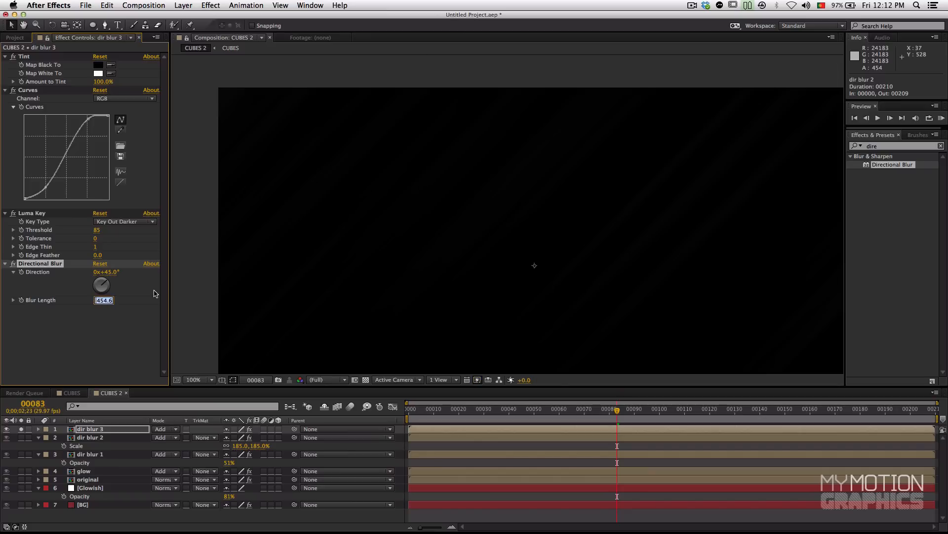
{"action": "type", "text": "10"}
{"action": "key", "text": "Return"}
{"action": "left_click_drag", "start_coordinate": [108, 302], "coordinate": [182, 291]}
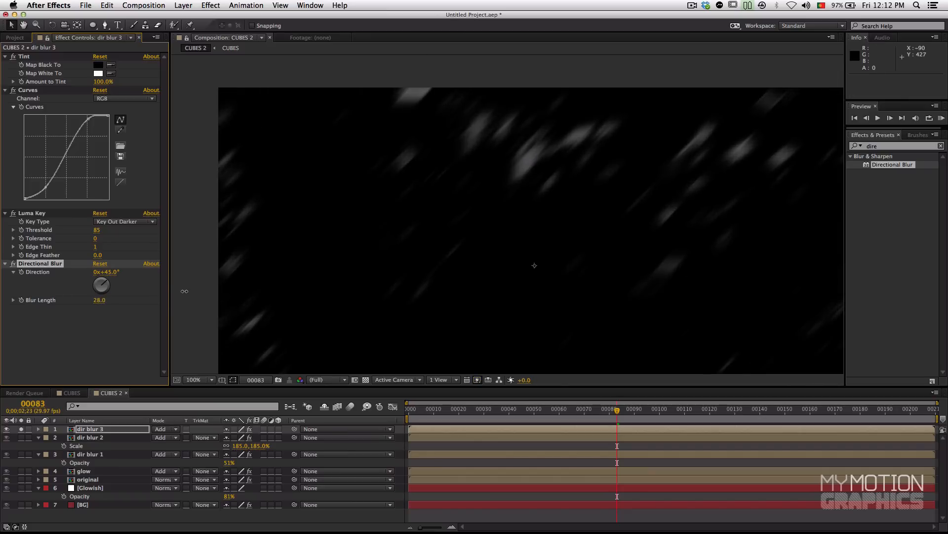
Step: Set dir blur 3's Luma Key threshold to 175 and its blur length to 55, checking the streaks at frame 47
{"action": "left_click_drag", "start_coordinate": [96, 230], "coordinate": [157, 227]}
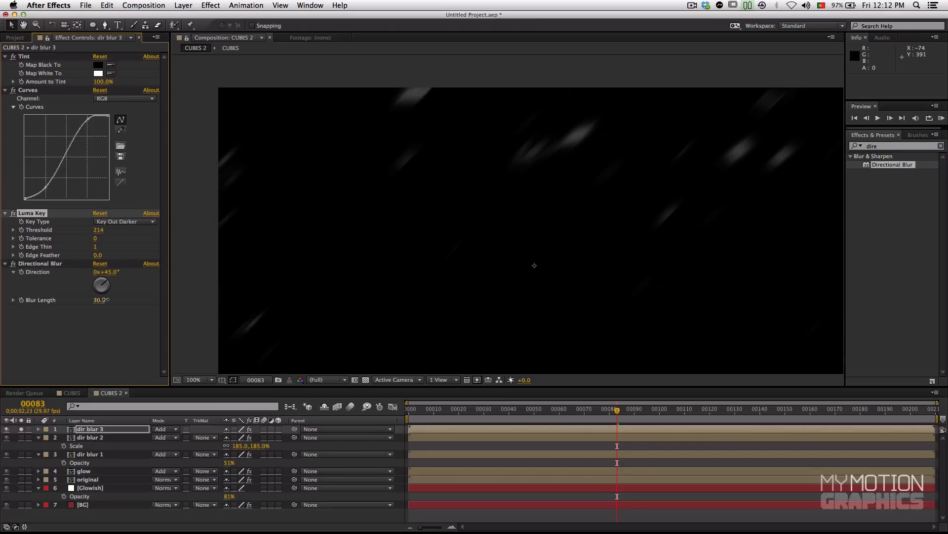
{"action": "left_click_drag", "start_coordinate": [100, 300], "coordinate": [145, 295]}
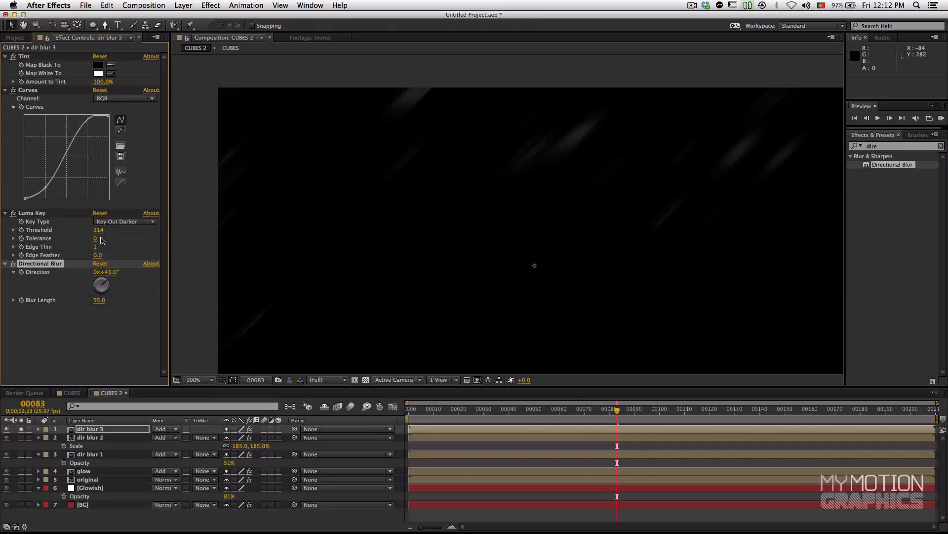
{"action": "left_click_drag", "start_coordinate": [98, 234], "coordinate": [118, 233]}
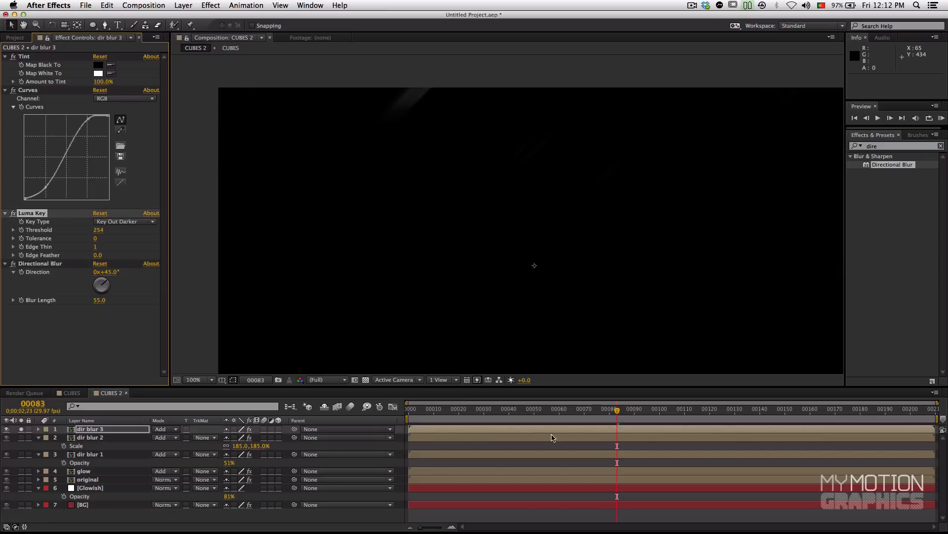
{"action": "left_click_drag", "start_coordinate": [690, 421], "coordinate": [527, 410]}
{"action": "left_click_drag", "start_coordinate": [99, 229], "coordinate": [66, 234]}
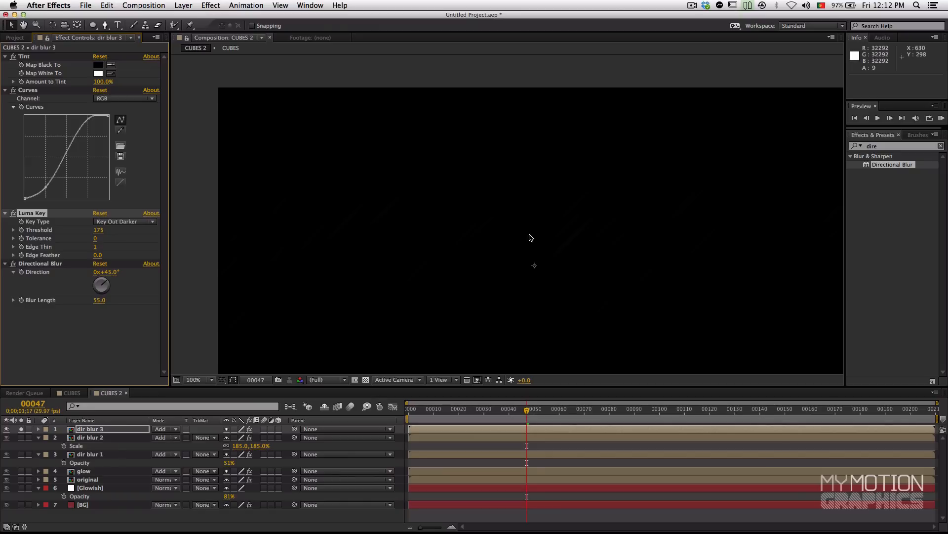
{"action": "left_click_drag", "start_coordinate": [531, 237], "coordinate": [525, 202]}
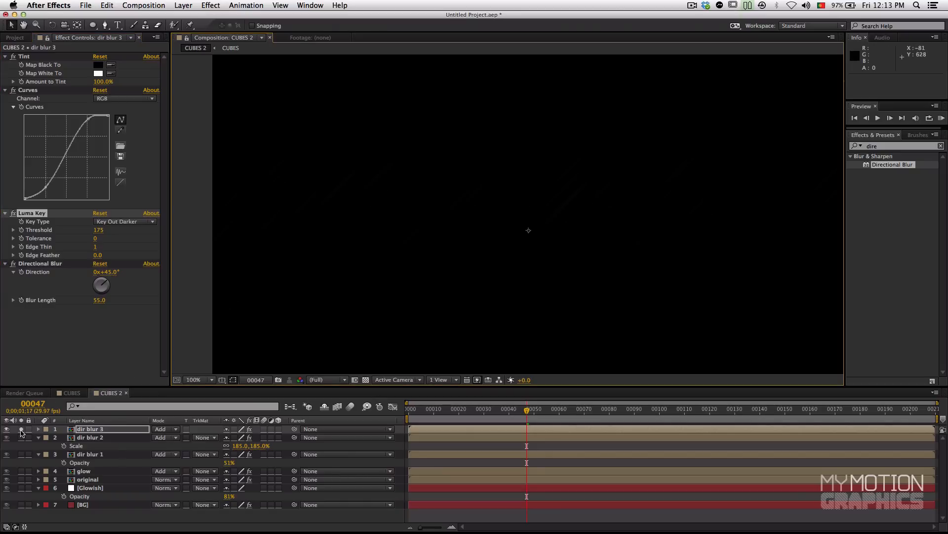
Step: Unsolo dir blur 3 and compare the composite with and without it at frame 83, leaving it visible
{"action": "left_click", "coordinate": [21, 430]}
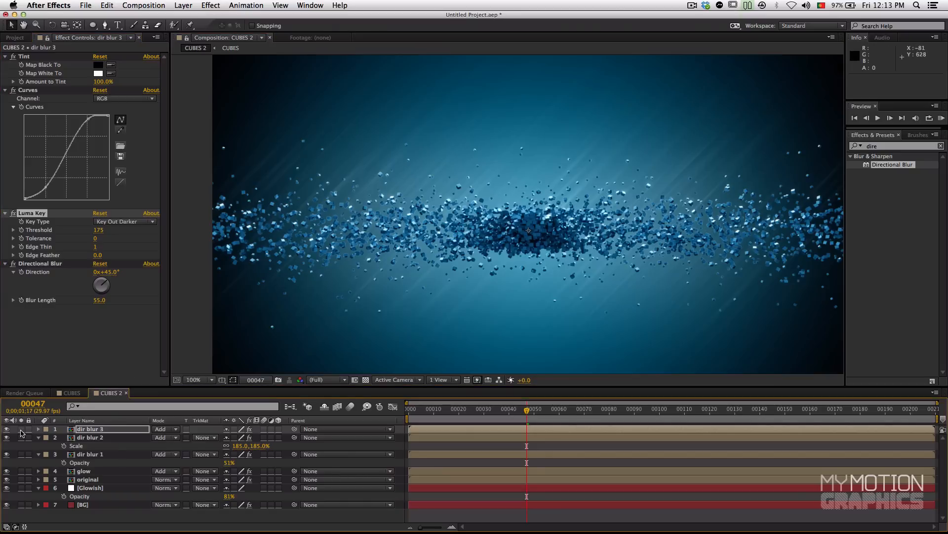
{"action": "left_click", "coordinate": [618, 409]}
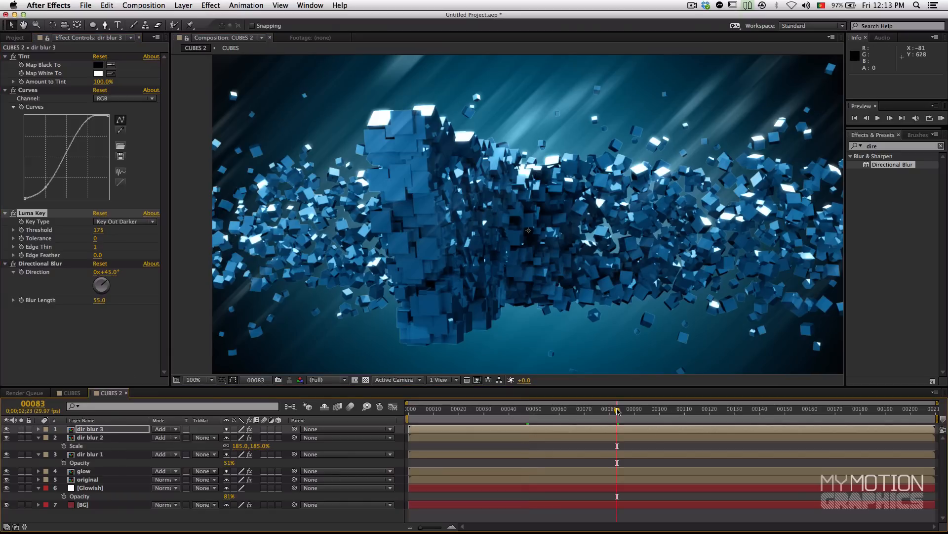
{"action": "left_click", "coordinate": [7, 430]}
{"action": "left_click", "coordinate": [7, 429]}
{"action": "left_click", "coordinate": [7, 429]}
{"action": "left_click", "coordinate": [7, 429]}
Step: Set the scale of the dir blur 3 layer to 100%
{"action": "key", "text": "s"}
{"action": "left_click", "coordinate": [86, 431]}
{"action": "left_click", "coordinate": [241, 437]}
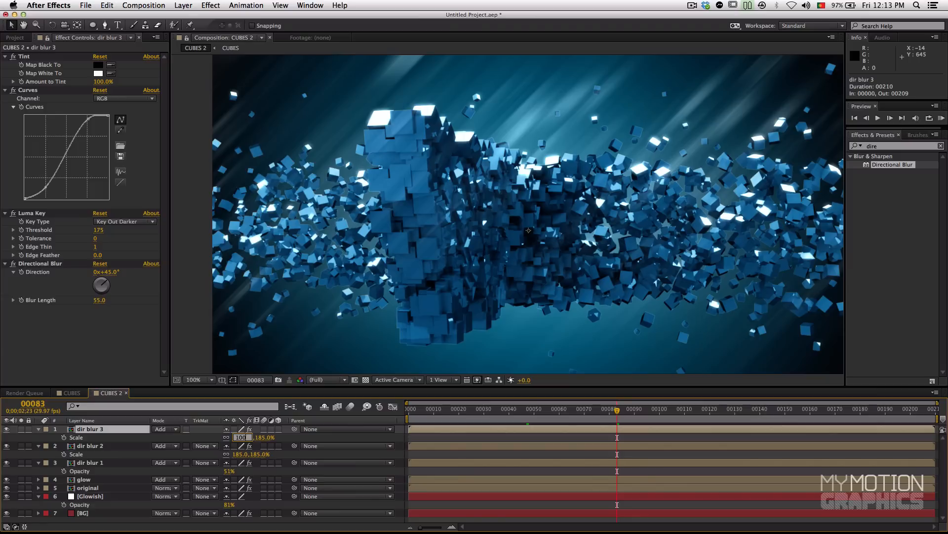
{"action": "key", "text": "Return"}
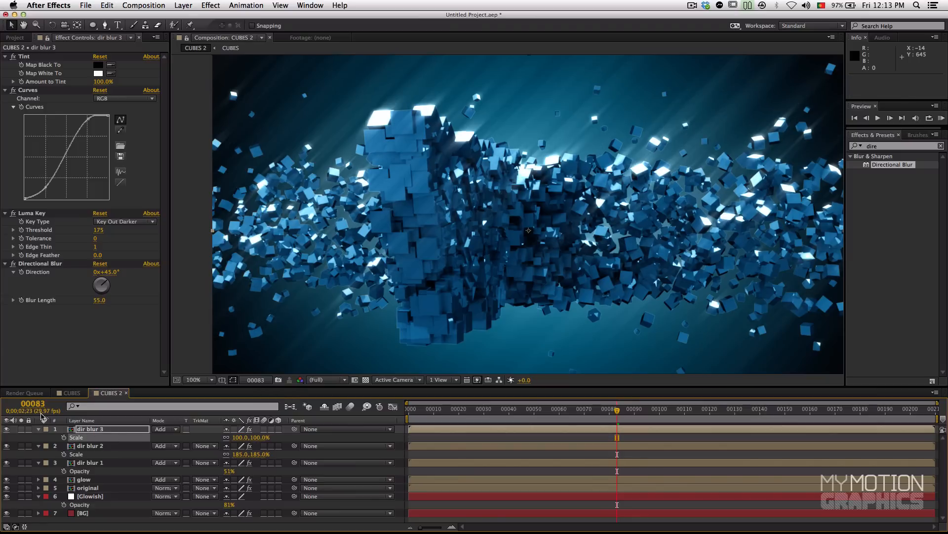
Step: Solo dir blur 3 and raise its Luma Key threshold to 255 and its Directional Blur length to 94.4
{"action": "left_click", "coordinate": [21, 429]}
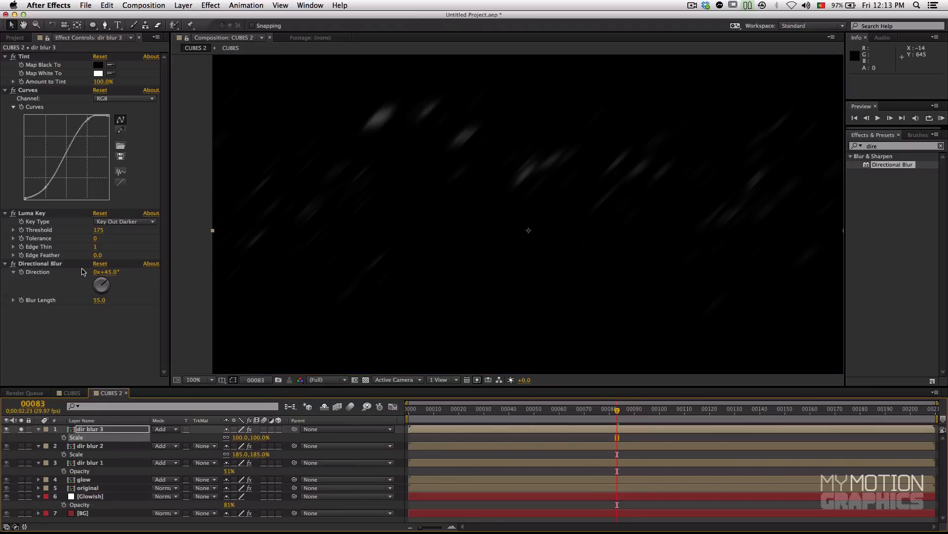
{"action": "left_click_drag", "start_coordinate": [99, 231], "coordinate": [137, 229]}
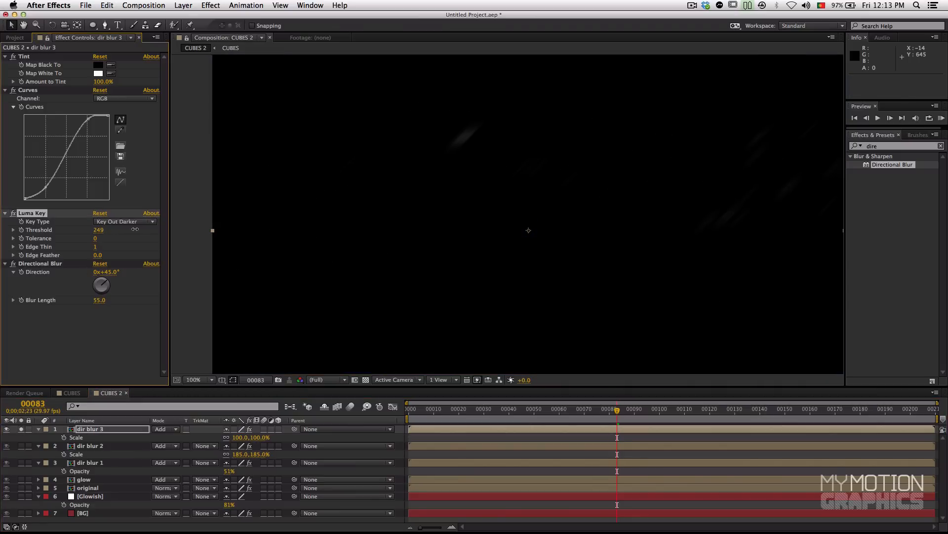
{"action": "left_click_drag", "start_coordinate": [99, 300], "coordinate": [155, 295]}
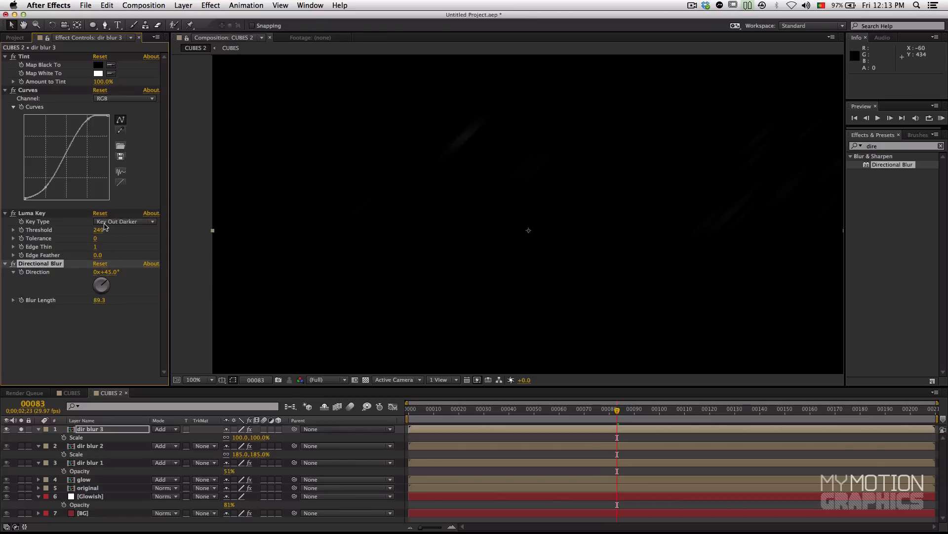
{"action": "left_click_drag", "start_coordinate": [99, 230], "coordinate": [112, 230]}
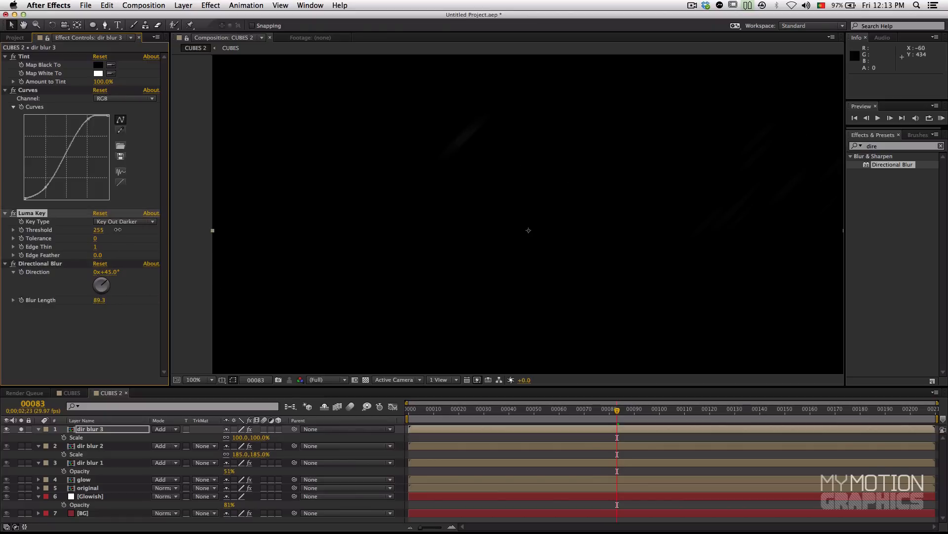
{"action": "left_click", "coordinate": [107, 300]}
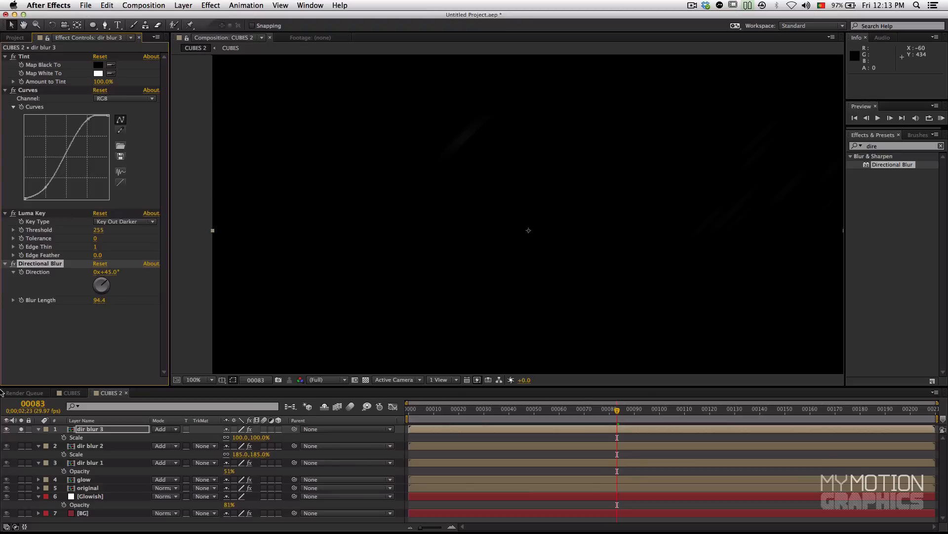
Step: Check dir blur 3 within the composite at frame 83 and soloed at frame 108, leaving the layer unsoloed
{"action": "left_click", "coordinate": [21, 429]}
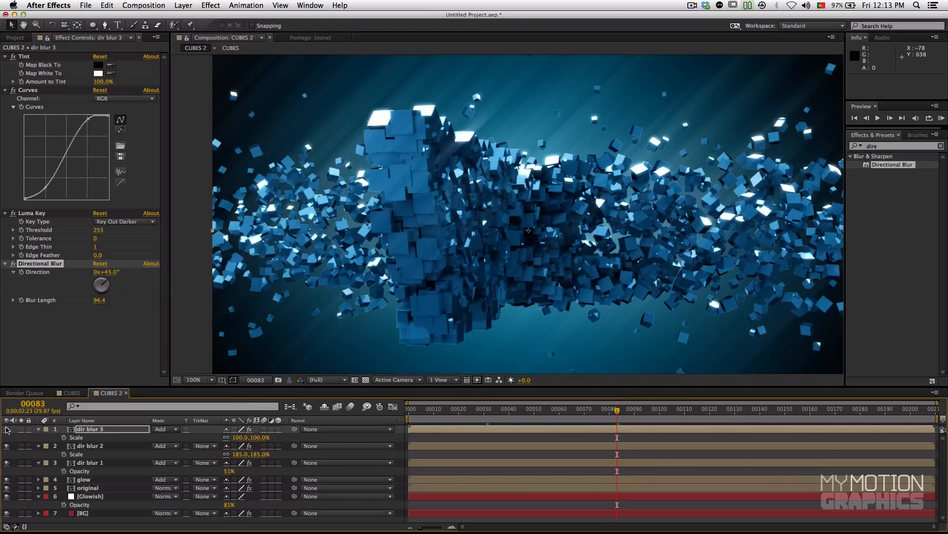
{"action": "left_click", "coordinate": [103, 230]}
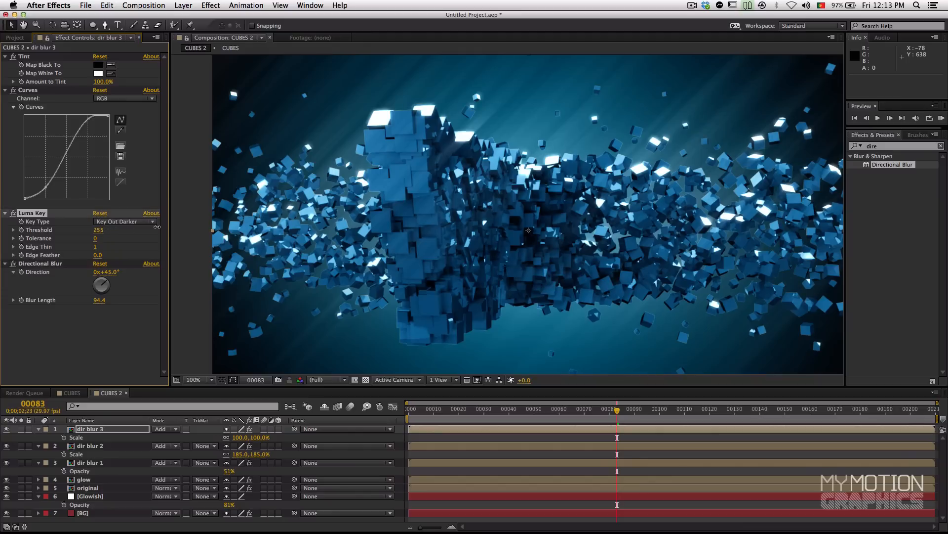
{"action": "left_click", "coordinate": [21, 429]}
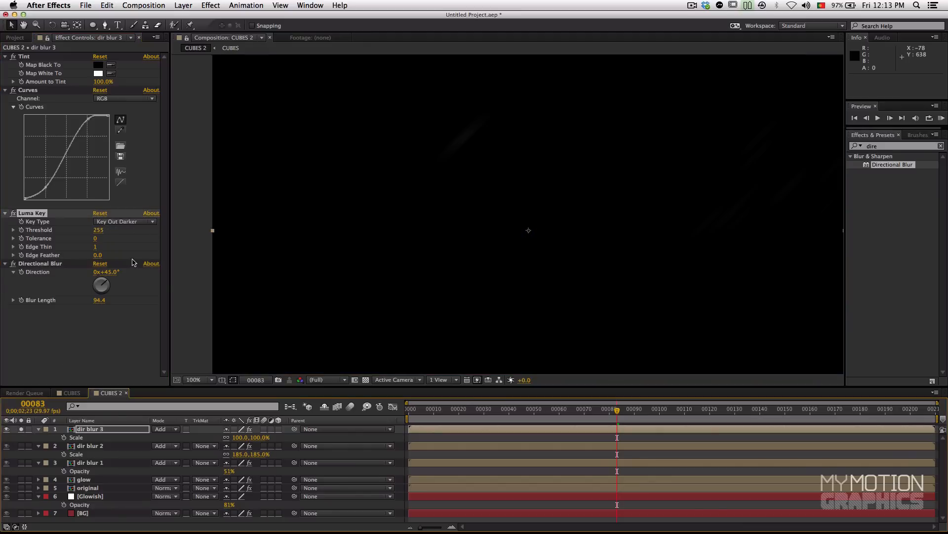
{"action": "mouse_move", "coordinate": [678, 410]}
{"action": "left_mouse_down"}
{"action": "mouse_move", "coordinate": [717, 411]}
{"action": "mouse_move", "coordinate": [680, 416]}
{"action": "left_mouse_up"}
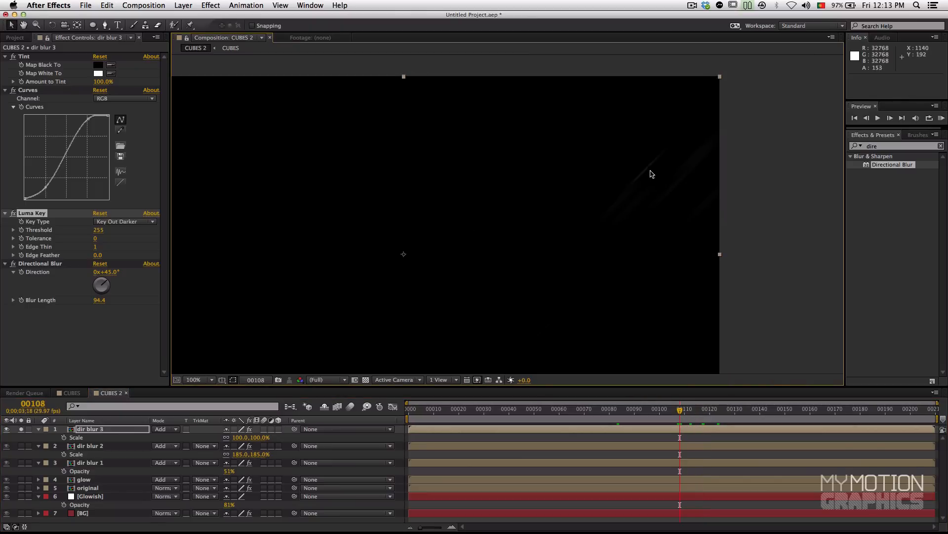
{"action": "left_click", "coordinate": [21, 429]}
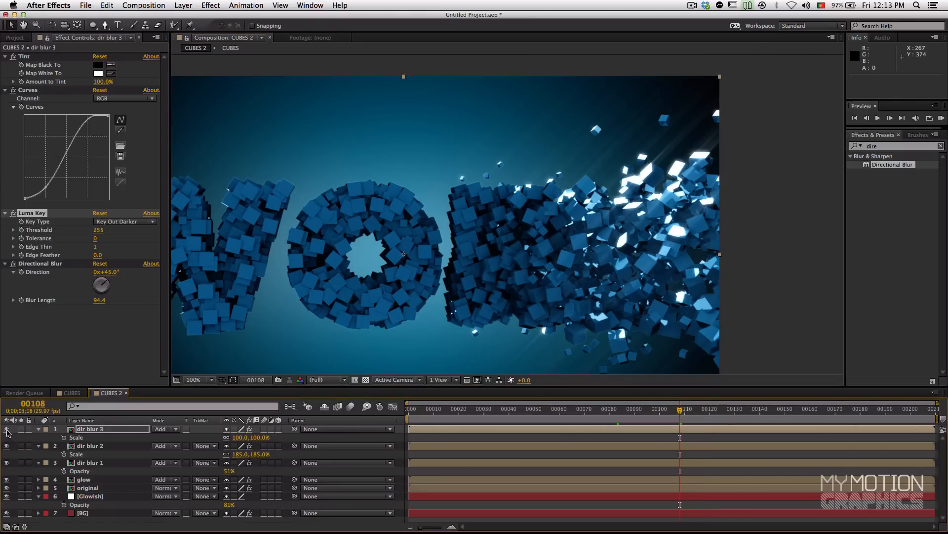
Step: Review the full composite across the animation, examining frames between 17 and 151 and ending at frame 61
{"action": "left_click_drag", "start_coordinate": [346, 278], "coordinate": [455, 224]}
{"action": "left_click", "coordinate": [554, 413]}
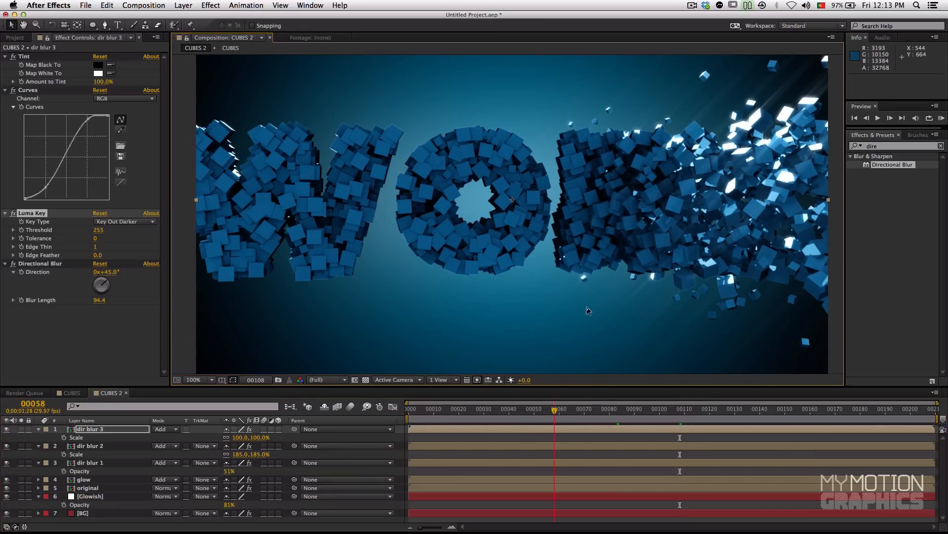
{"action": "left_click", "coordinate": [483, 409]}
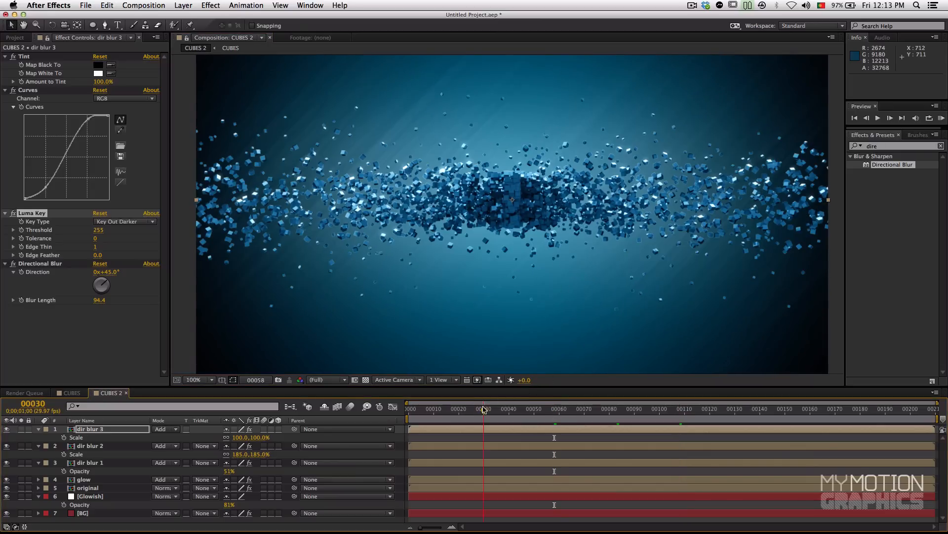
{"action": "left_click", "coordinate": [451, 410]}
{"action": "key", "text": "comma"}
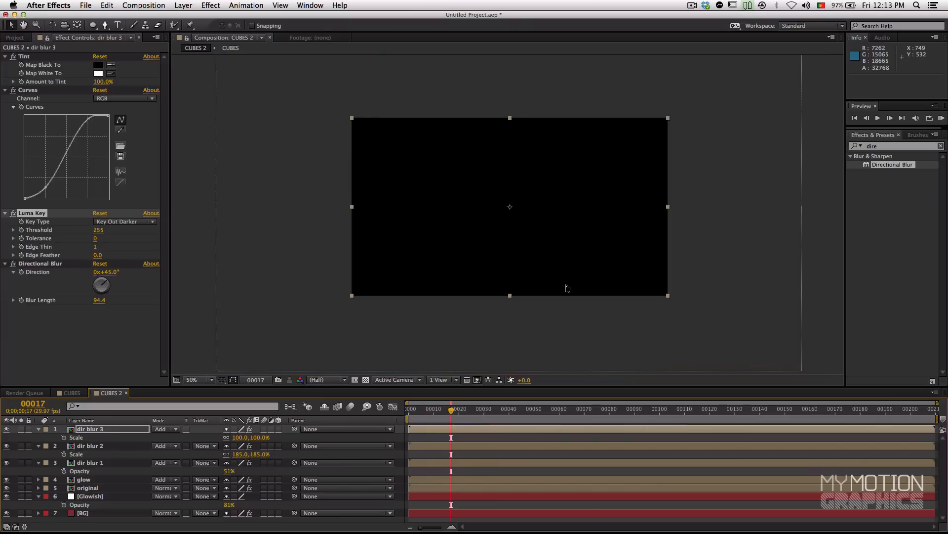
{"action": "key", "text": "period"}
{"action": "left_click", "coordinate": [587, 410]}
{"action": "left_click", "coordinate": [655, 409]}
{"action": "left_click", "coordinate": [783, 410]}
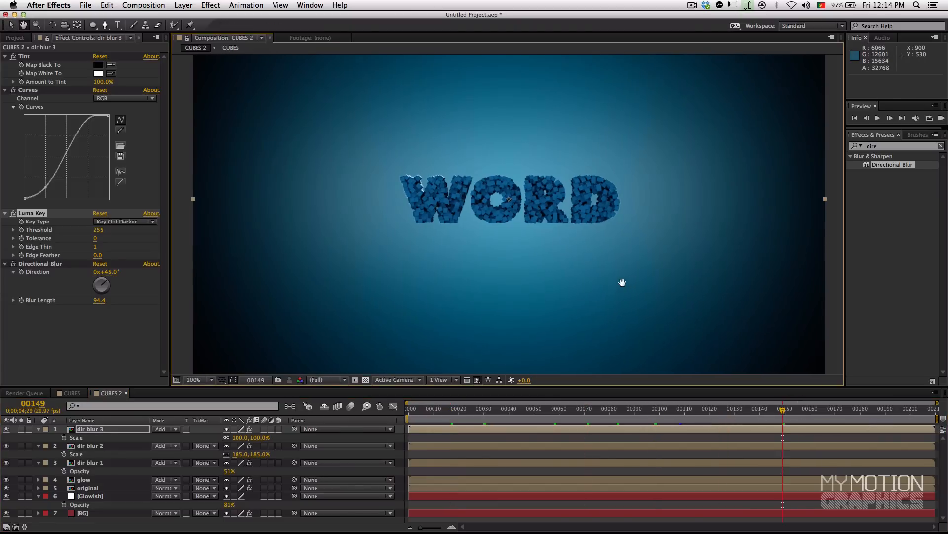
{"action": "left_click", "coordinate": [788, 410]}
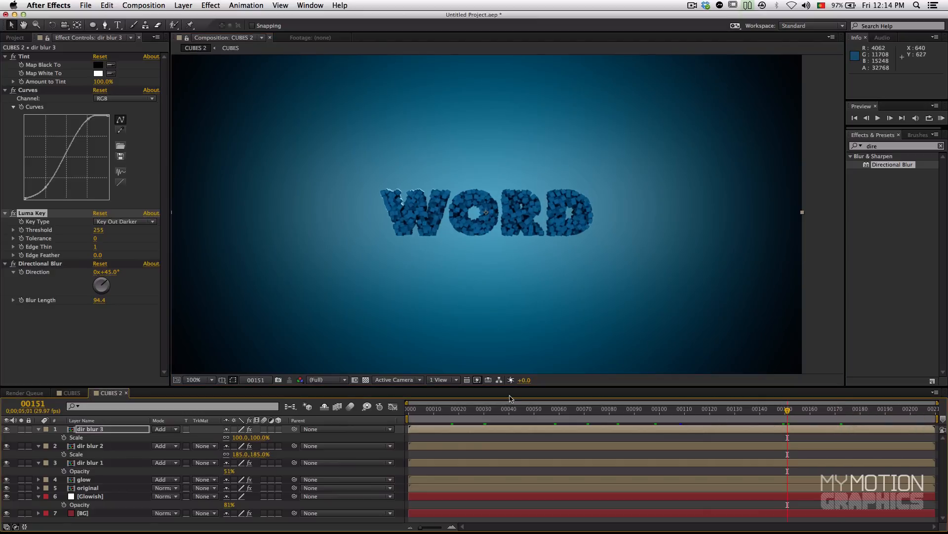
{"action": "left_click", "coordinate": [561, 417]}
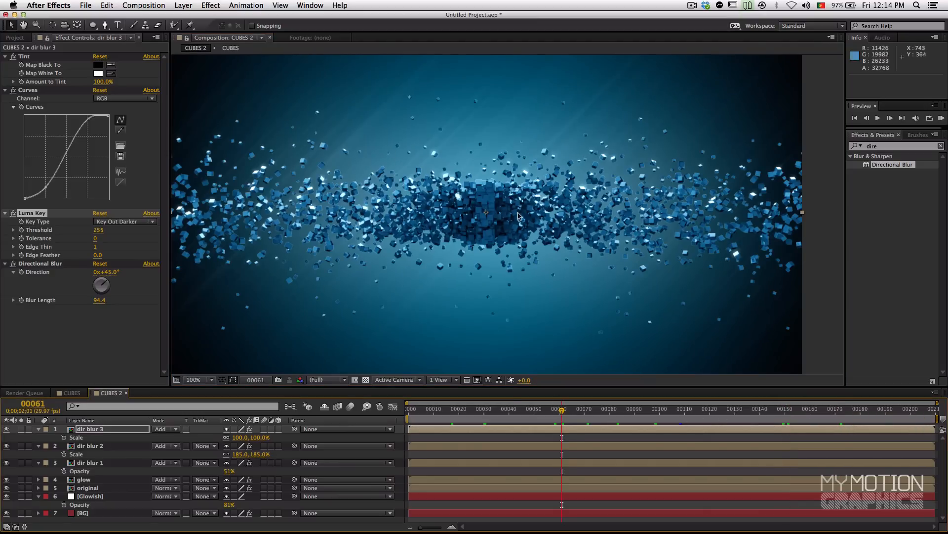
Step: Brighten the original layer's midtones slightly with its RGB curve, checking the cubes on frames up to 157
{"action": "left_click", "coordinate": [94, 488]}
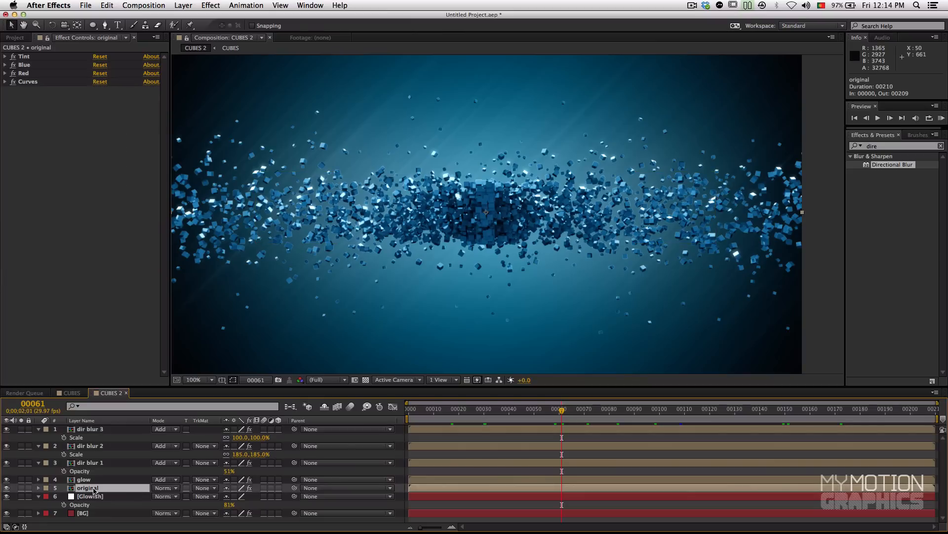
{"action": "left_click", "coordinate": [25, 82]}
{"action": "left_click", "coordinate": [4, 82]}
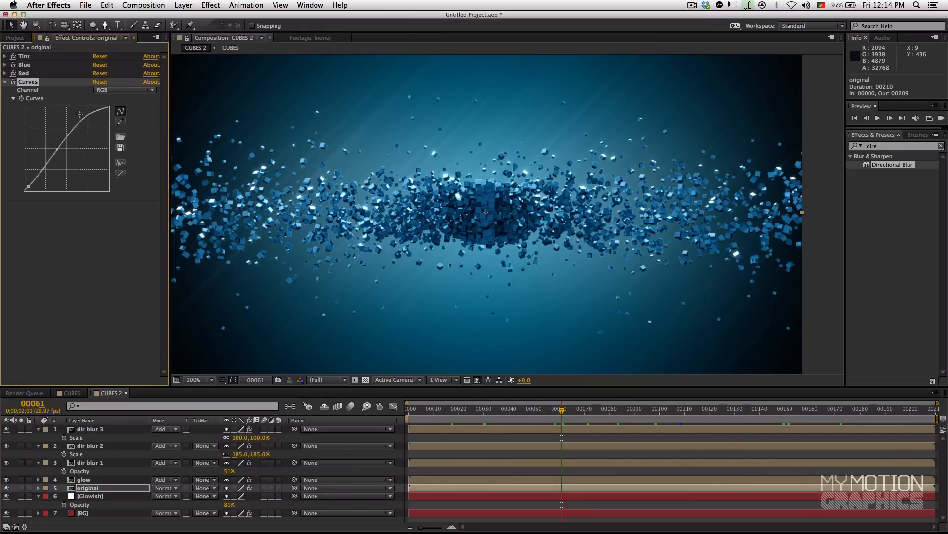
{"action": "left_click_drag", "start_coordinate": [57, 148], "coordinate": [55, 147]}
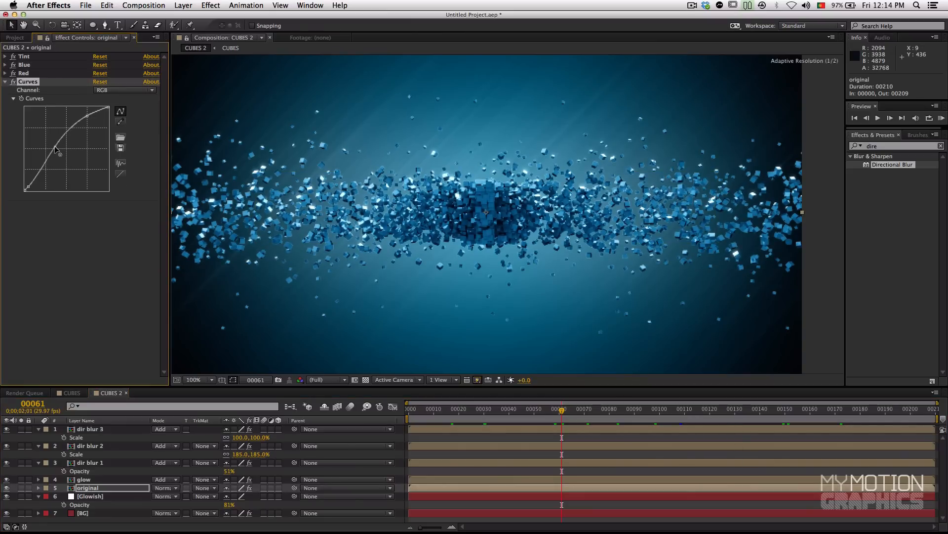
{"action": "left_click", "coordinate": [588, 418]}
{"action": "left_click_drag", "start_coordinate": [654, 416], "coordinate": [794, 415]}
{"action": "left_click", "coordinate": [802, 417]}
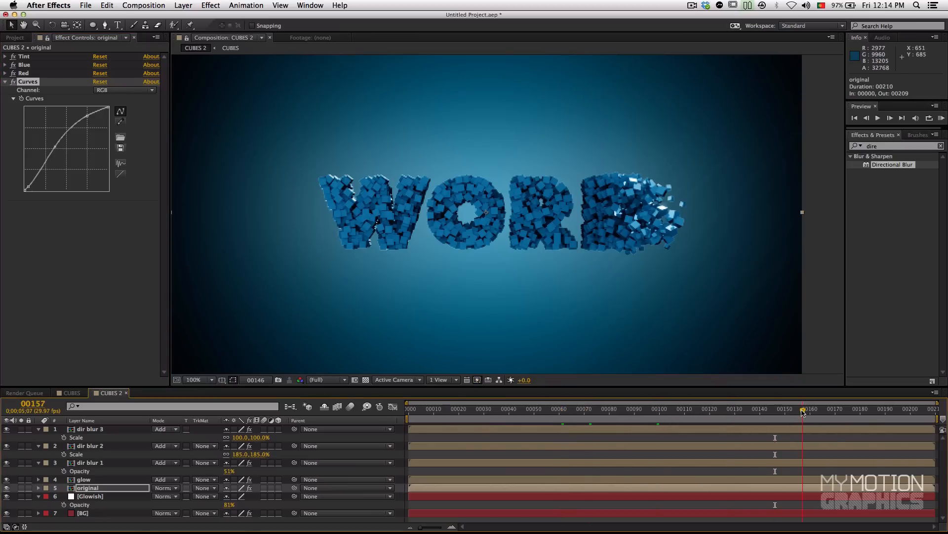
Step: Fine-tune the midtone point of the original layer's RGB curve, checking the cubes at frames 176 and 163
{"action": "left_click", "coordinate": [851, 412]}
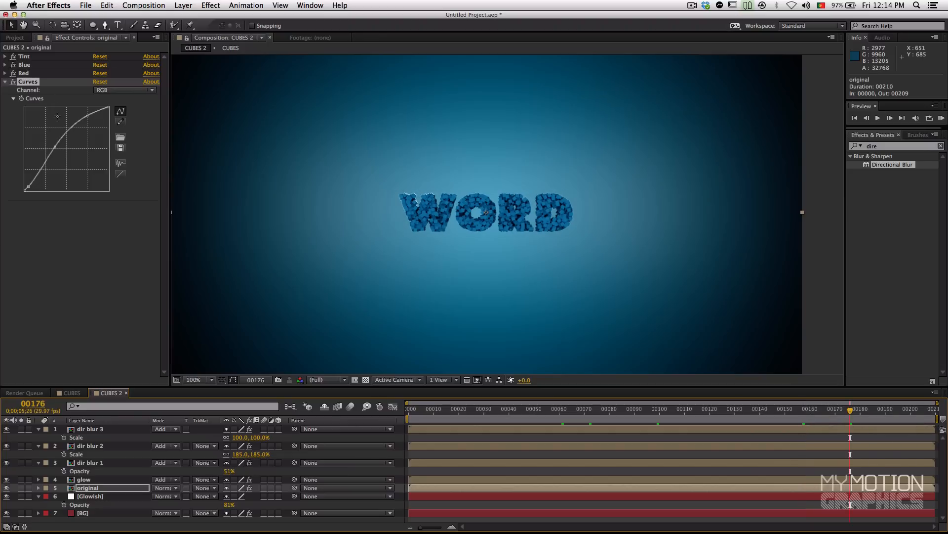
{"action": "left_click_drag", "start_coordinate": [56, 147], "coordinate": [55, 148]}
{"action": "left_click", "coordinate": [878, 411]}
{"action": "left_click", "coordinate": [818, 412]}
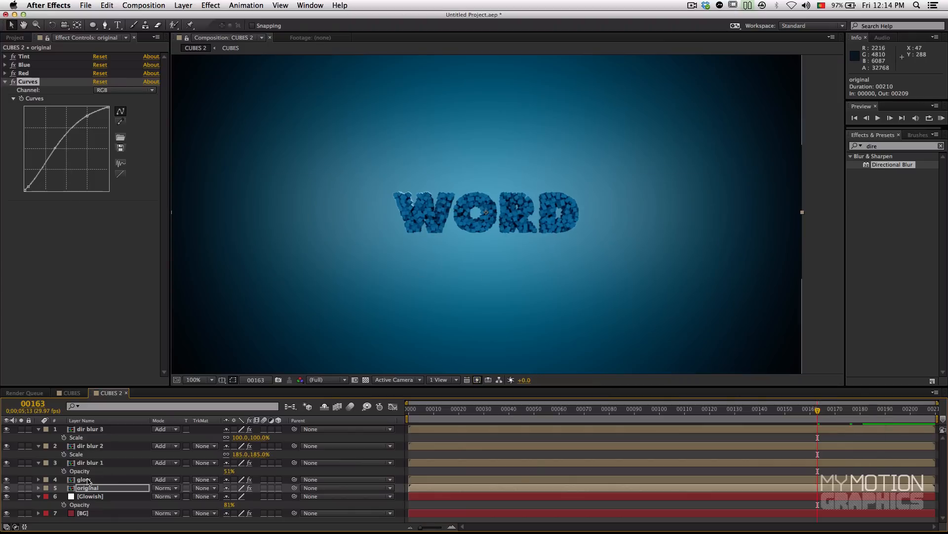
Step: Review the color-corrected cubes in the full composite at frames 76, 83, 90, 96, 80 and 70
{"action": "left_click", "coordinate": [681, 416]}
{"action": "left_click", "coordinate": [642, 413]}
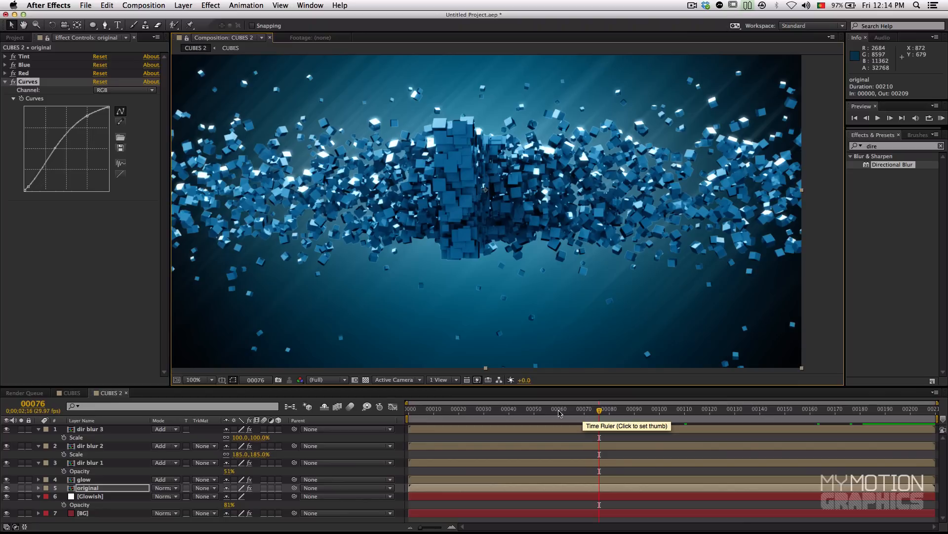
{"action": "left_click_drag", "start_coordinate": [599, 411], "coordinate": [617, 413]}
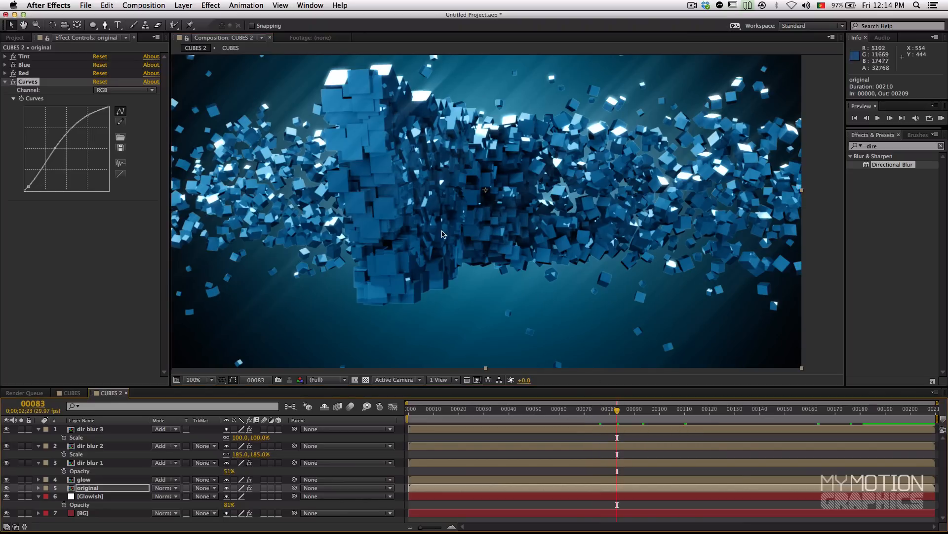
{"action": "left_click", "coordinate": [634, 411]}
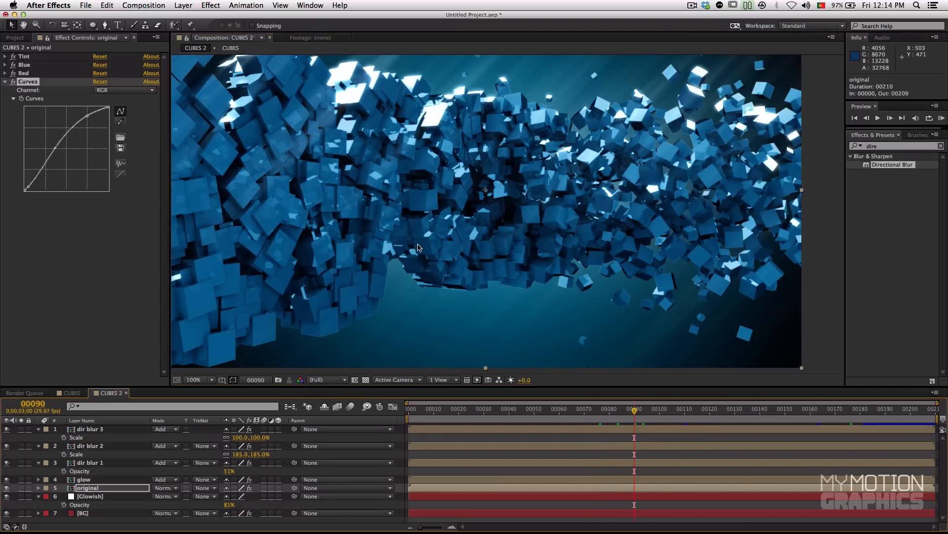
{"action": "left_click", "coordinate": [650, 413]}
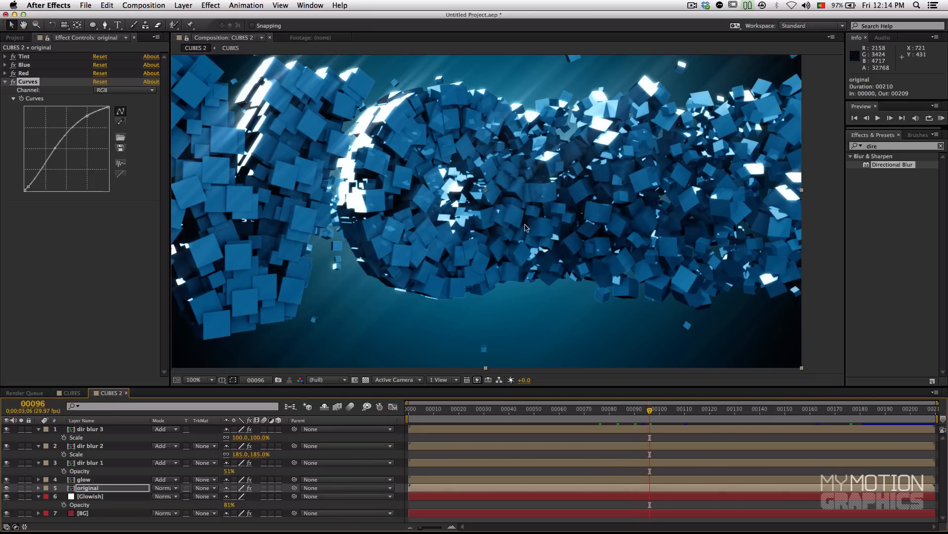
{"action": "left_click", "coordinate": [609, 414]}
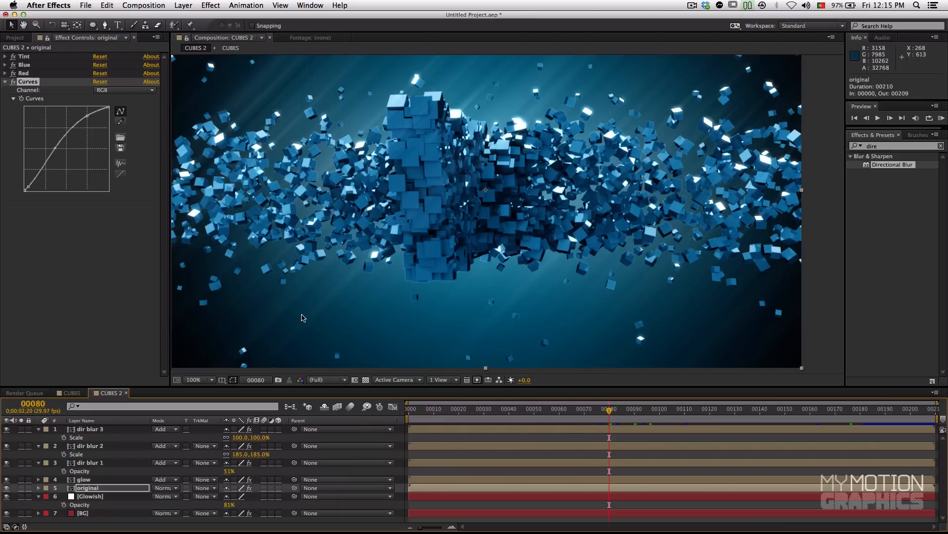
{"action": "left_click", "coordinate": [585, 411]}
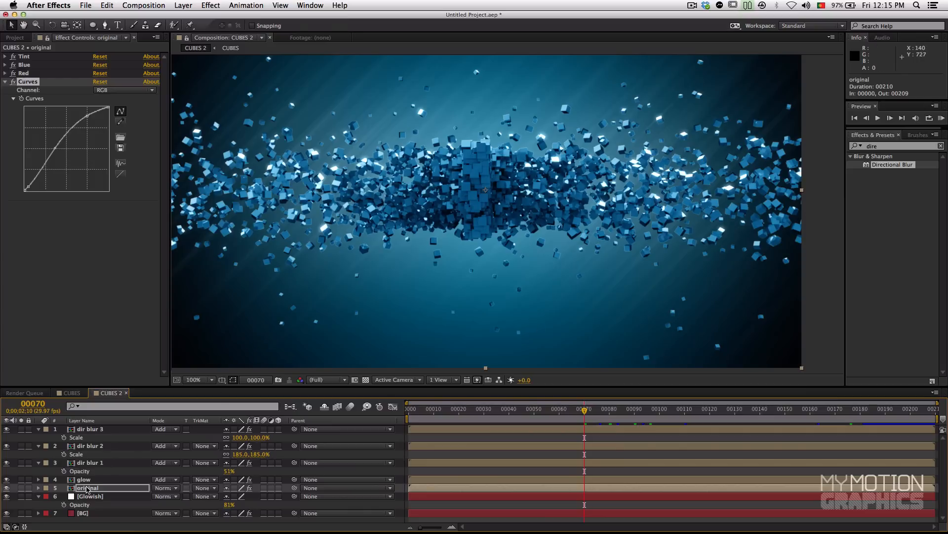
{"action": "mouse_move", "coordinate": [328, 166]}
{"action": "left_mouse_down"}
{"action": "mouse_move", "coordinate": [360, 177]}
{"action": "mouse_move", "coordinate": [339, 176]}
{"action": "left_mouse_up"}
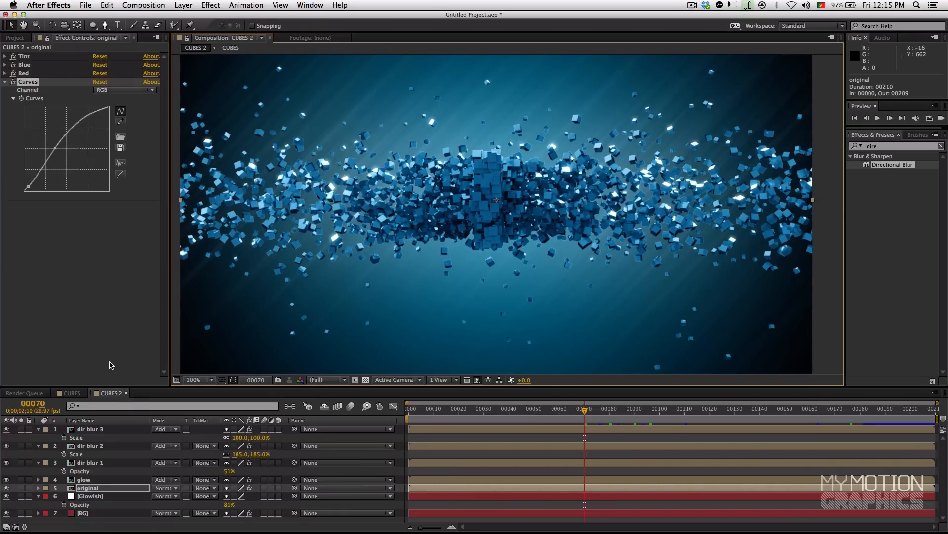
Step: Nest CUBES 2 in a new composition of its own and move to frame 69
{"action": "left_click", "coordinate": [15, 37]}
{"action": "left_click_drag", "start_coordinate": [28, 136], "coordinate": [32, 380]}
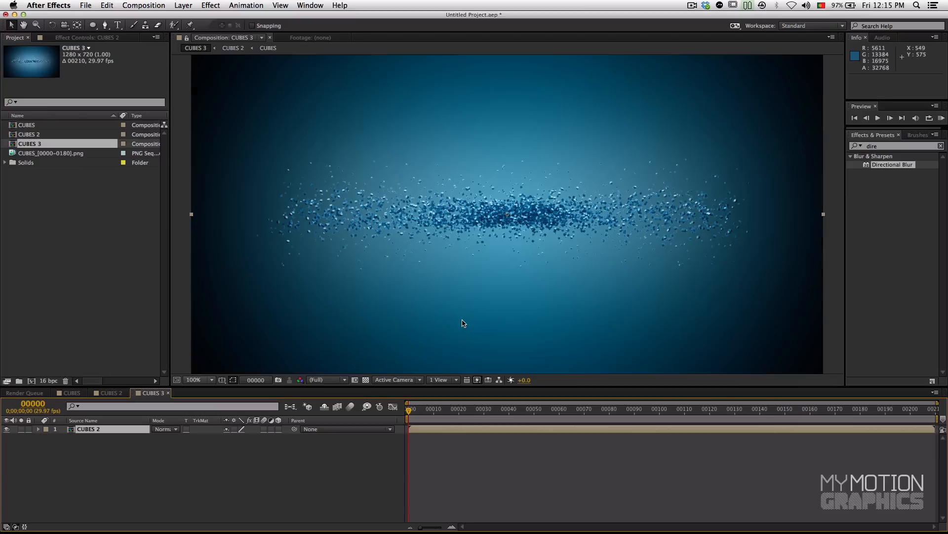
{"action": "left_click", "coordinate": [492, 417]}
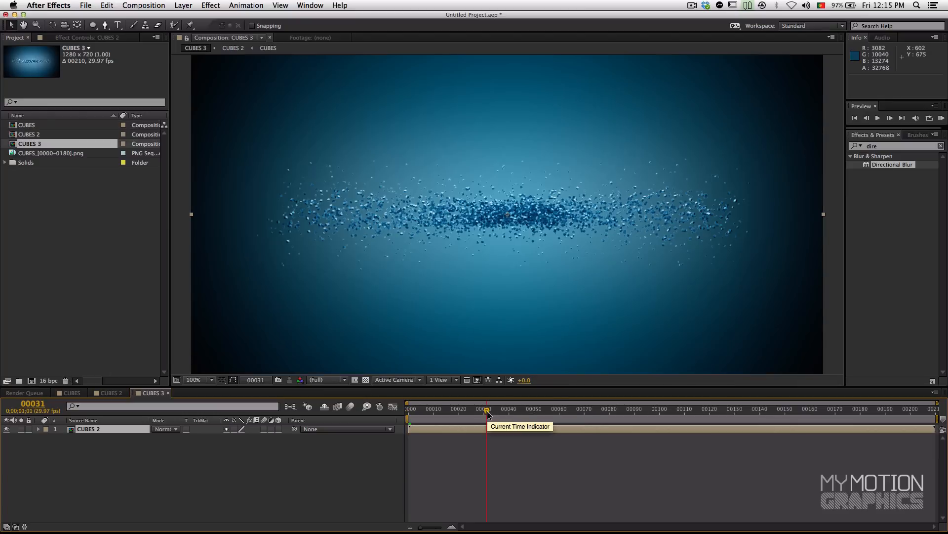
{"action": "left_click", "coordinate": [542, 419]}
{"action": "left_click", "coordinate": [583, 419]}
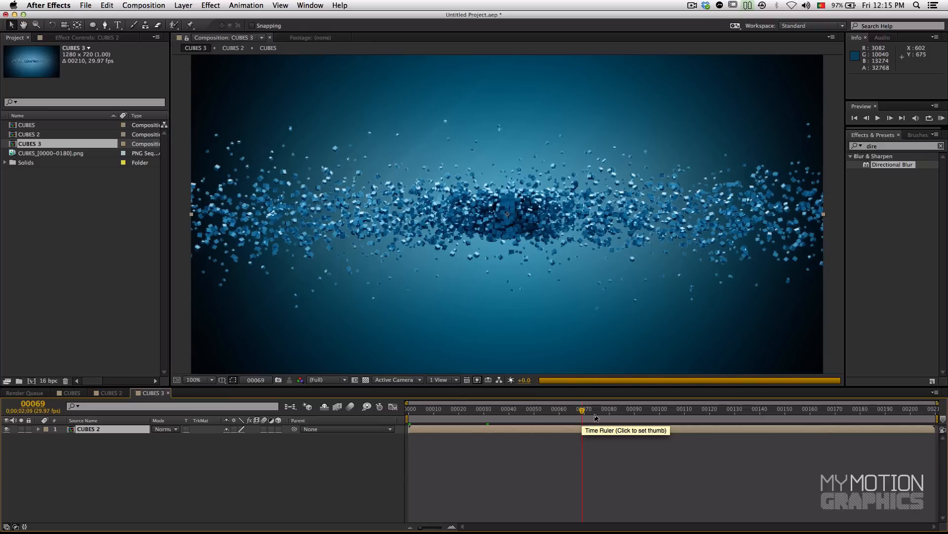
Step: Duplicate the CUBES 2 layer inside the CUBES 3 composition
{"action": "left_click", "coordinate": [889, 147]}
{"action": "double_click", "coordinate": [871, 146]}
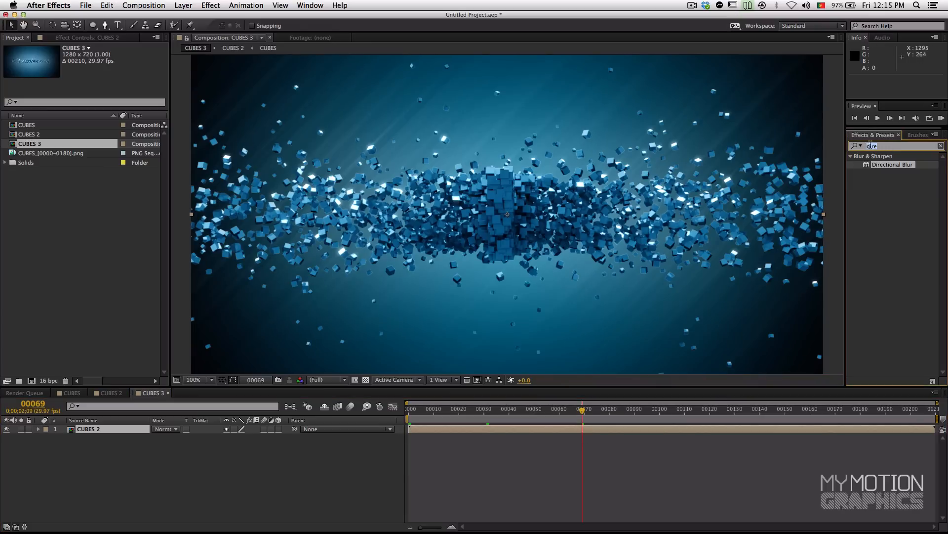
{"action": "left_click", "coordinate": [78, 429]}
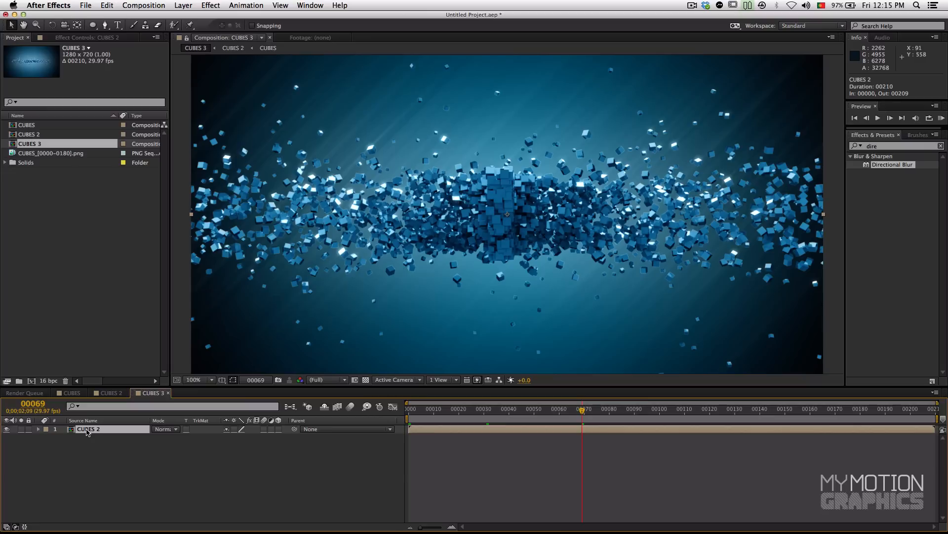
{"action": "key", "text": "super+d"}
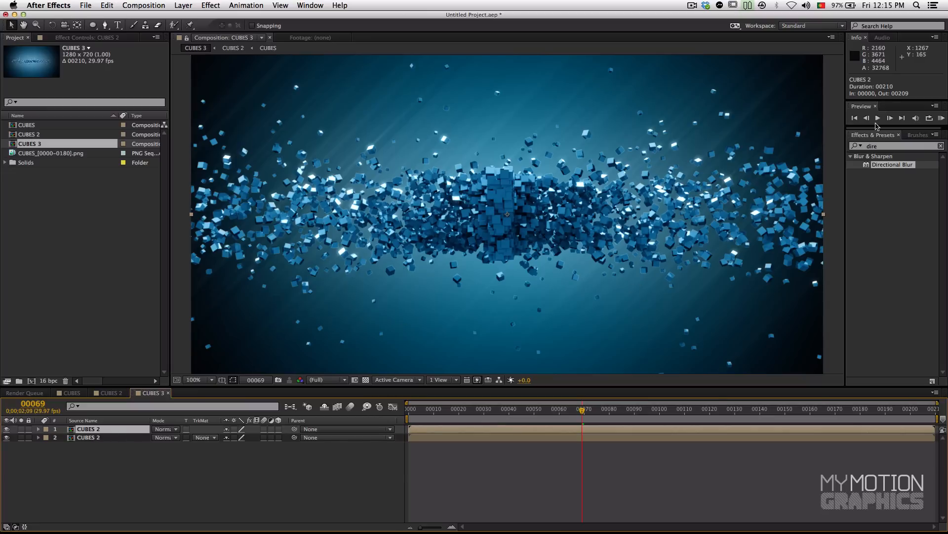
Step: Apply Fast Blur to the upper CUBES 2 layer with Repeat Edge Pixels enabled and Blurriness set to 10
{"action": "left_click", "coordinate": [886, 146]}
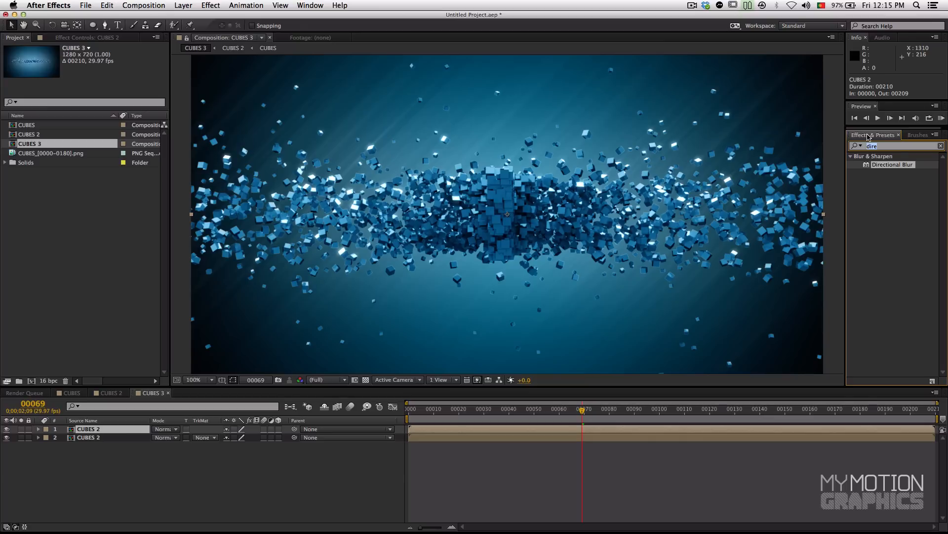
{"action": "type", "text": "fa"}
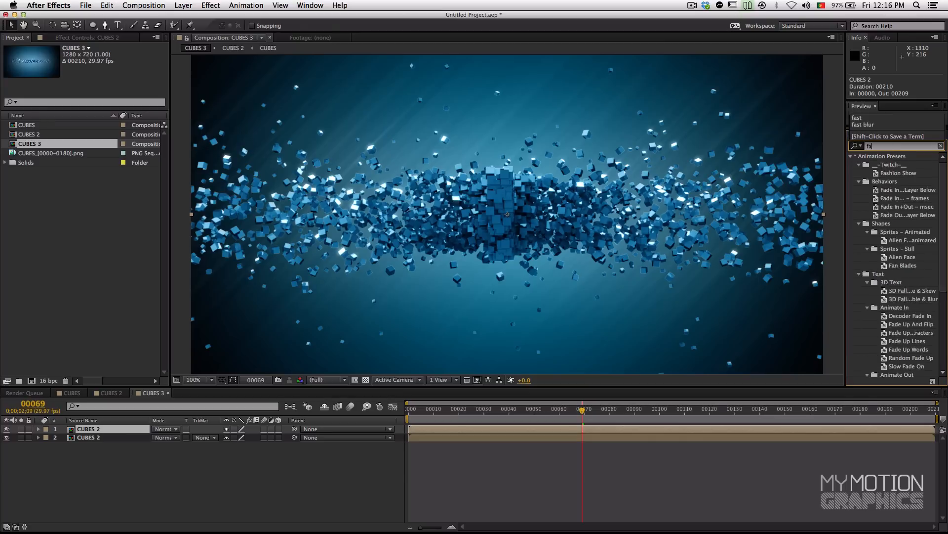
{"action": "type", "text": "st"}
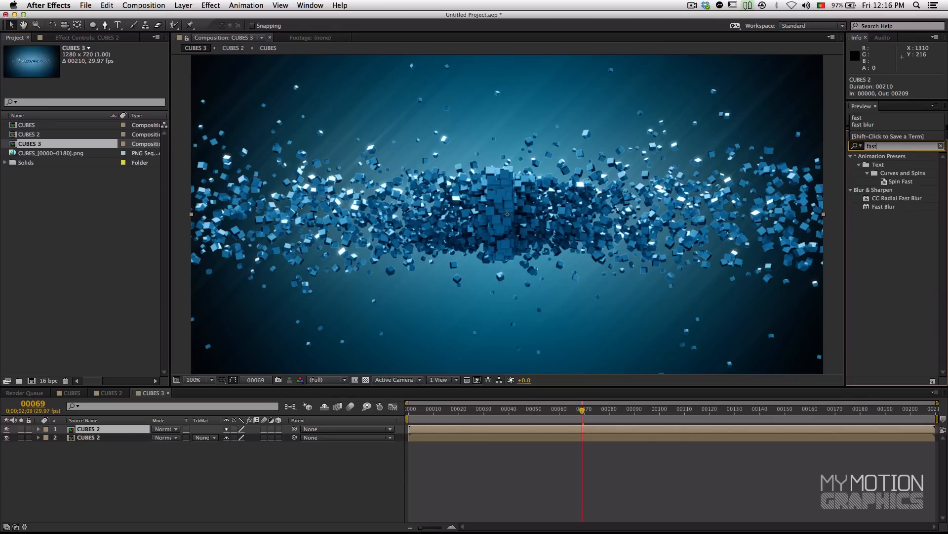
{"action": "double_click", "coordinate": [867, 209]}
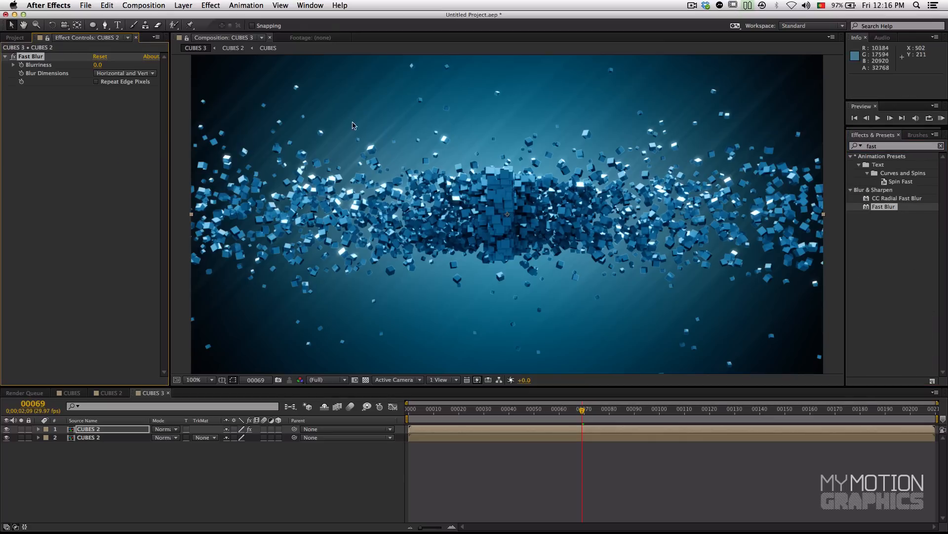
{"action": "left_click", "coordinate": [96, 82]}
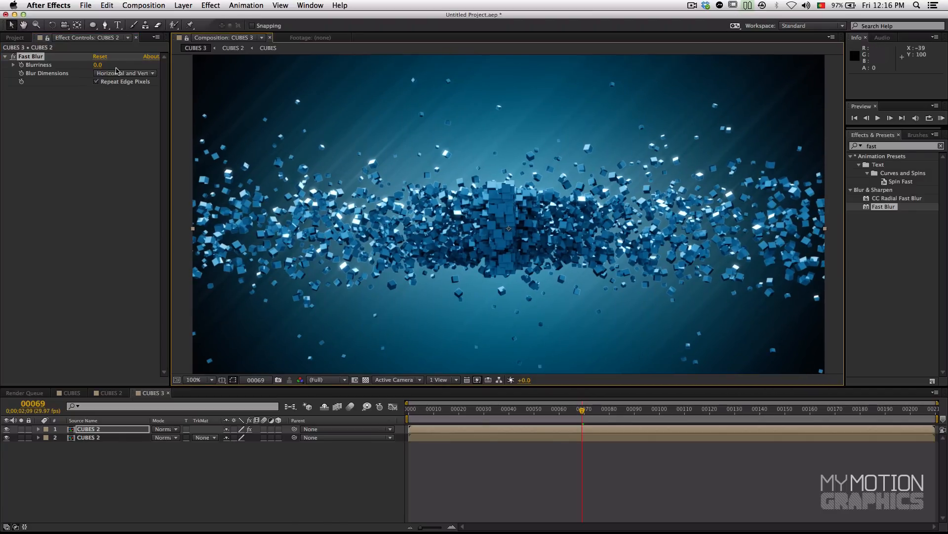
{"action": "mouse_move", "coordinate": [99, 68]}
{"action": "left_mouse_down"}
{"action": "mouse_move", "coordinate": [115, 66]}
{"action": "mouse_move", "coordinate": [106, 67]}
{"action": "left_mouse_up"}
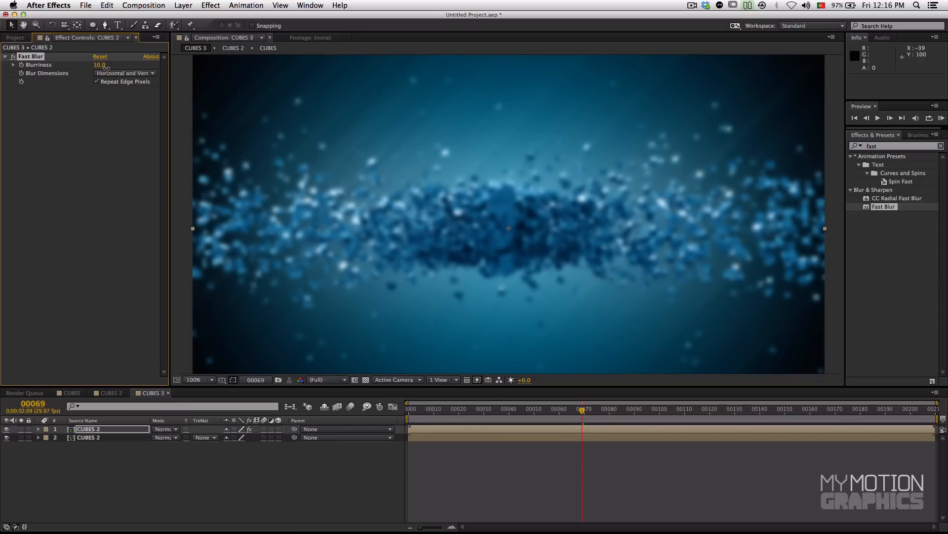
Step: Add a full-frame elliptical mask to the blurred CUBES 2 layer and solo the layer
{"action": "double_click", "coordinate": [92, 26]}
{"action": "key", "text": "v"}
{"action": "left_click_drag", "start_coordinate": [338, 163], "coordinate": [344, 199]}
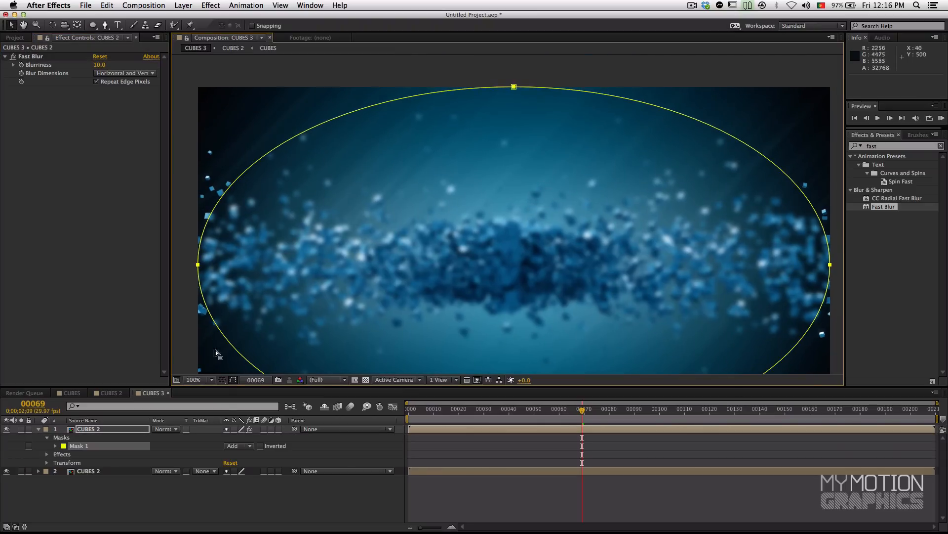
{"action": "left_click", "coordinate": [21, 429]}
{"action": "left_click_drag", "start_coordinate": [328, 254], "coordinate": [345, 216]}
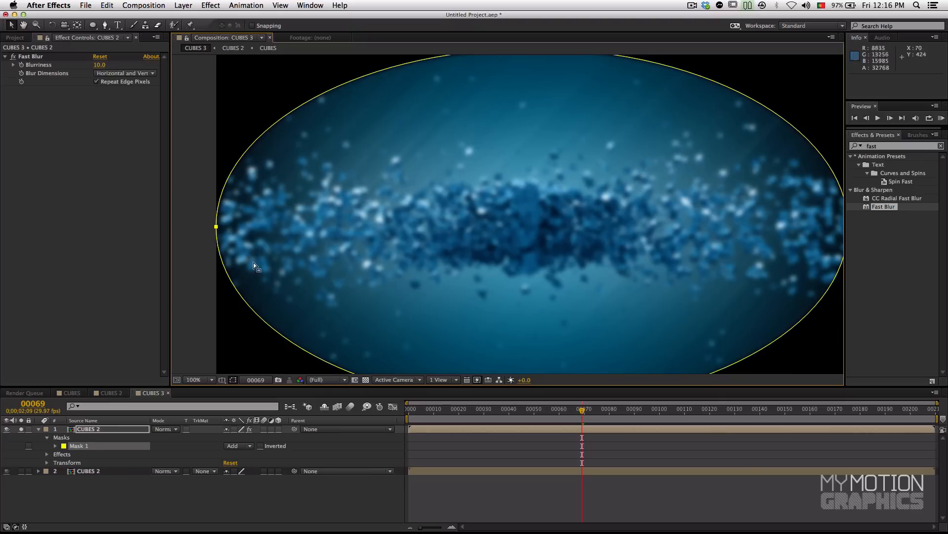
Step: Invert the elliptical mask, set its feather to 243 pixels, and unsolo the blurred layer
{"action": "left_click", "coordinate": [261, 446]}
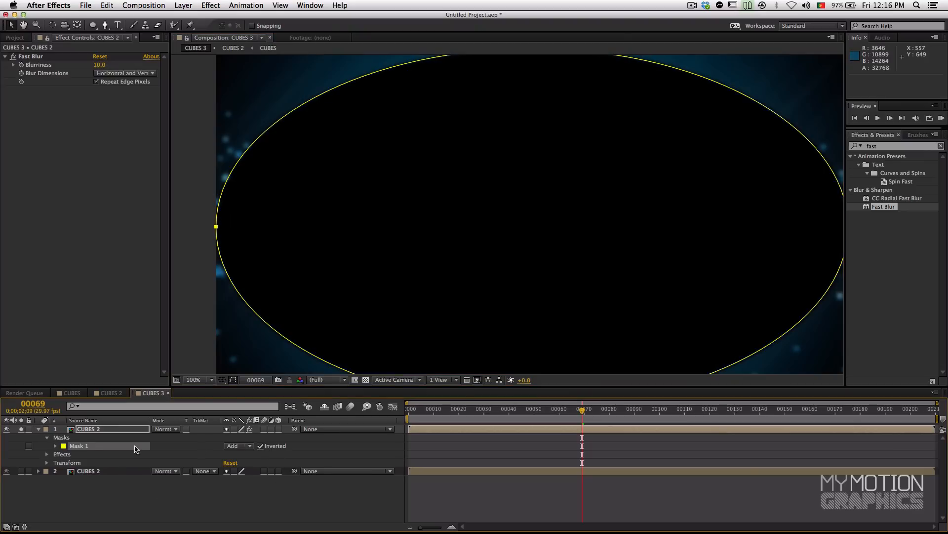
{"action": "left_click", "coordinate": [55, 446]}
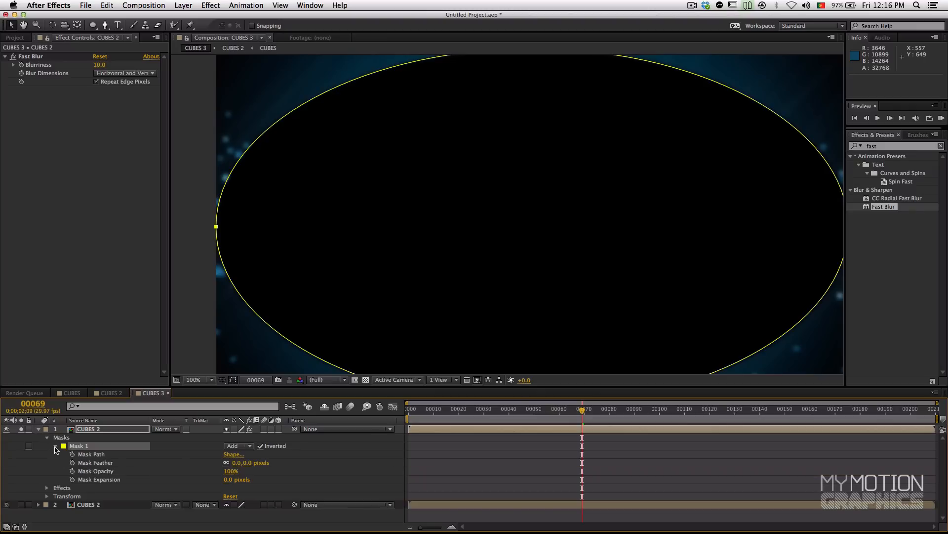
{"action": "left_click_drag", "start_coordinate": [237, 462], "coordinate": [343, 448]}
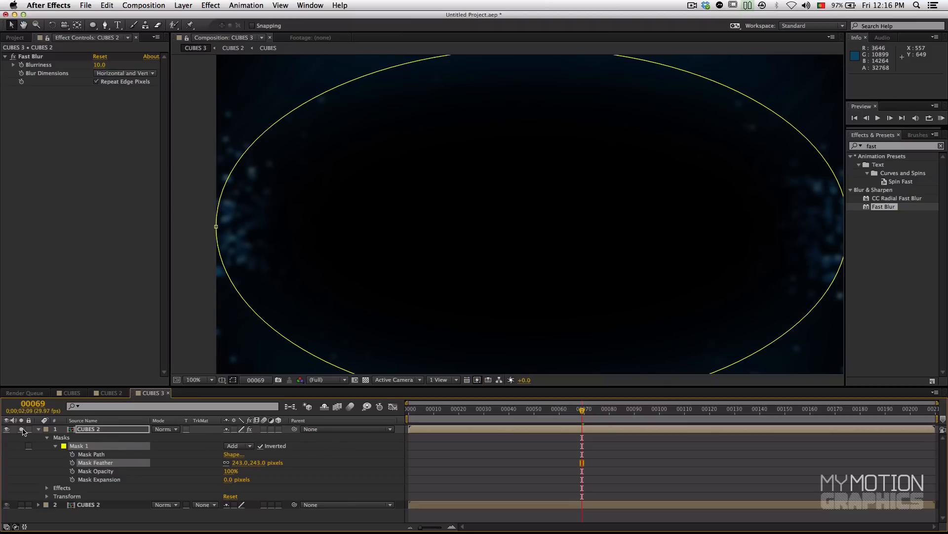
{"action": "left_click", "coordinate": [22, 431]}
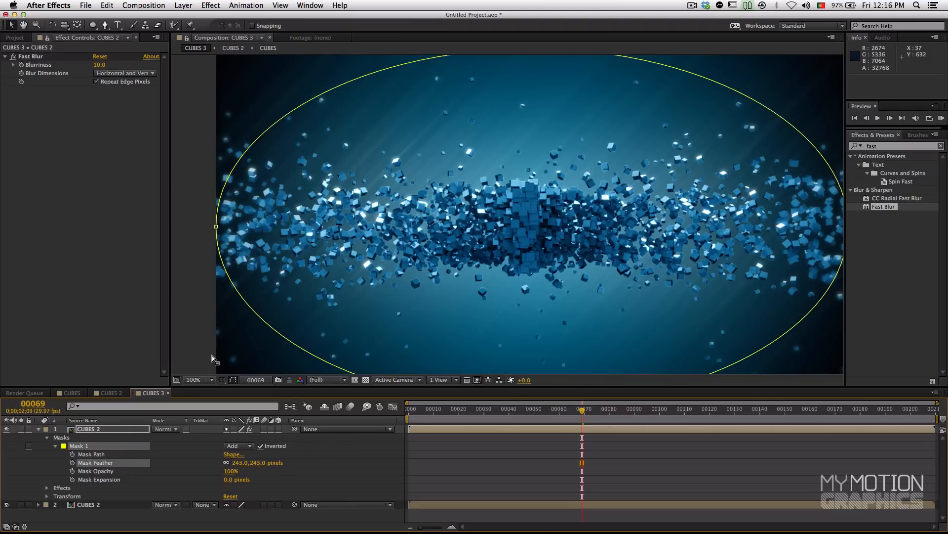
Step: Compare frame 69 with and without the blurred upper layer, leaving the layer visible
{"action": "left_click", "coordinate": [444, 463]}
{"action": "key", "text": "space"}
{"action": "left_click_drag", "start_coordinate": [405, 293], "coordinate": [365, 272]}
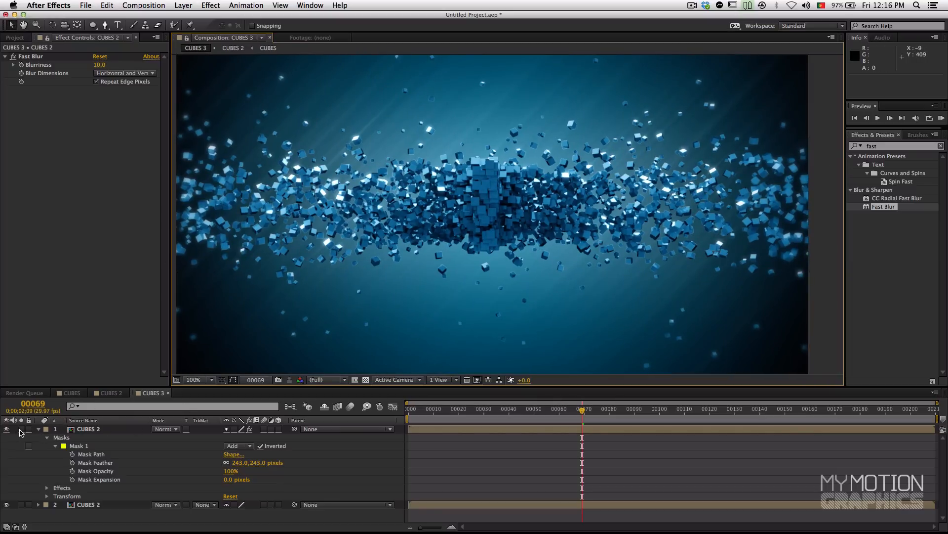
{"action": "left_click", "coordinate": [6, 430]}
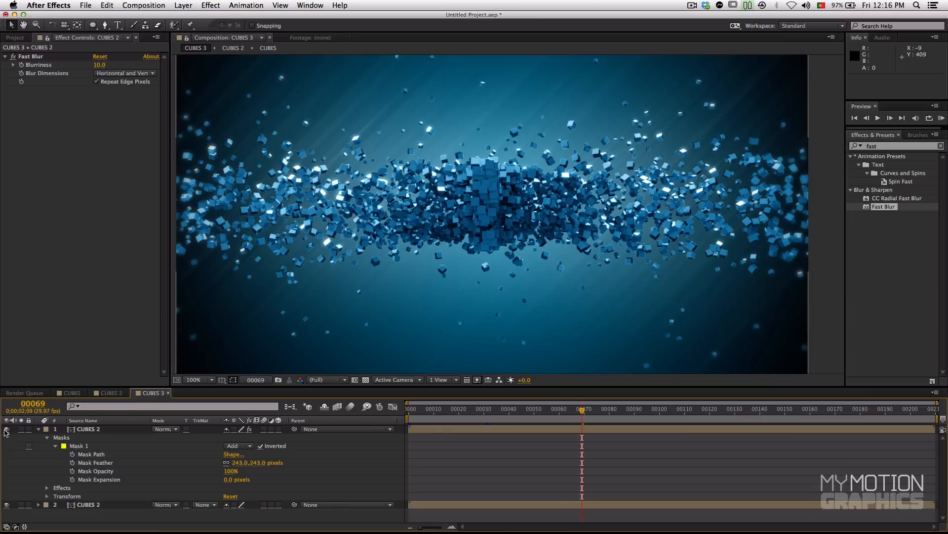
{"action": "left_click", "coordinate": [7, 429]}
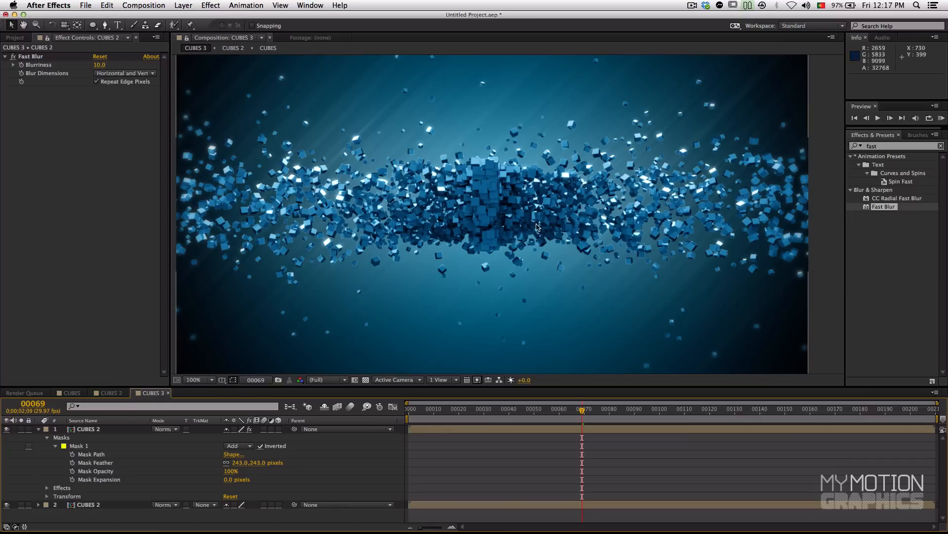
{"action": "left_click_drag", "start_coordinate": [523, 191], "coordinate": [568, 192]}
Step: Compare the frame edges with and without the blurred upper layer at frame 106, and check the blur at frame 82
{"action": "left_click", "coordinate": [644, 421]}
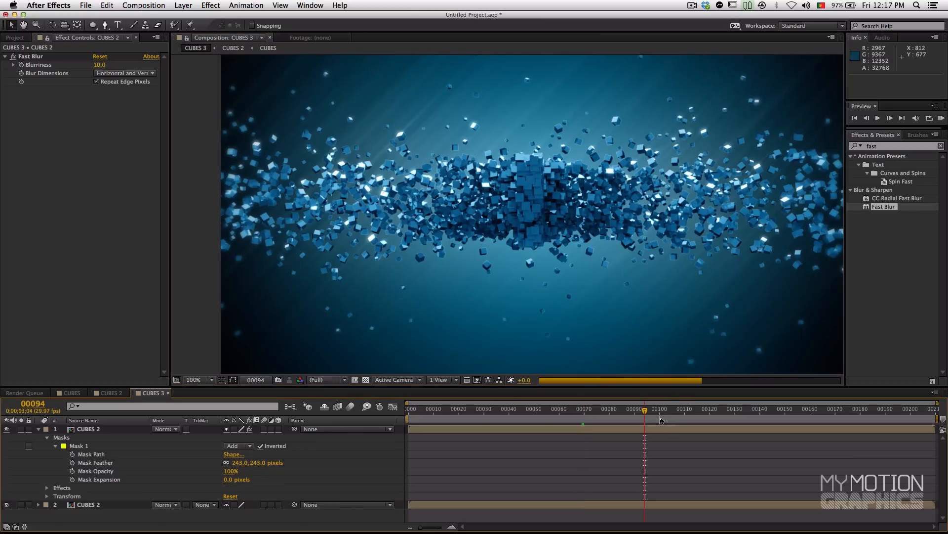
{"action": "left_click", "coordinate": [675, 419]}
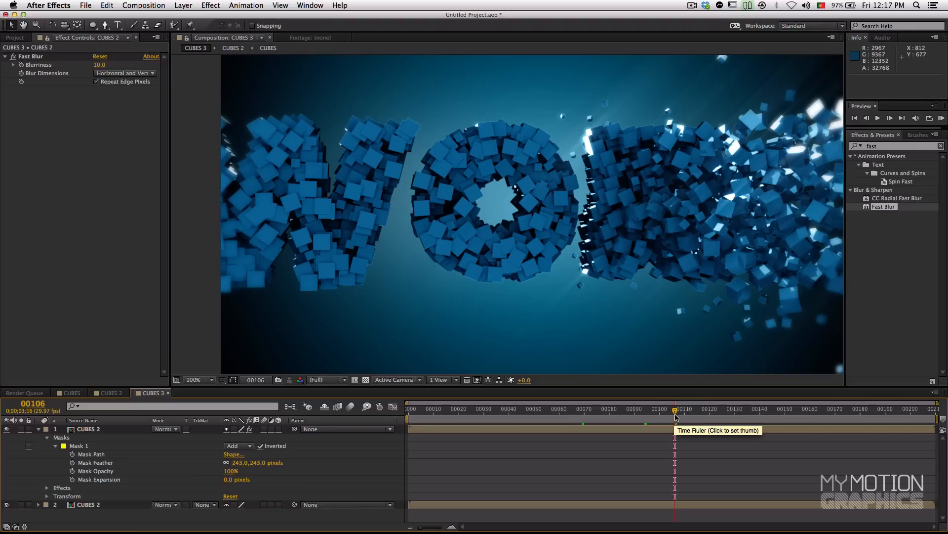
{"action": "left_click", "coordinate": [7, 430]}
{"action": "left_click", "coordinate": [7, 430]}
{"action": "left_click", "coordinate": [7, 430]}
{"action": "left_click", "coordinate": [7, 429]}
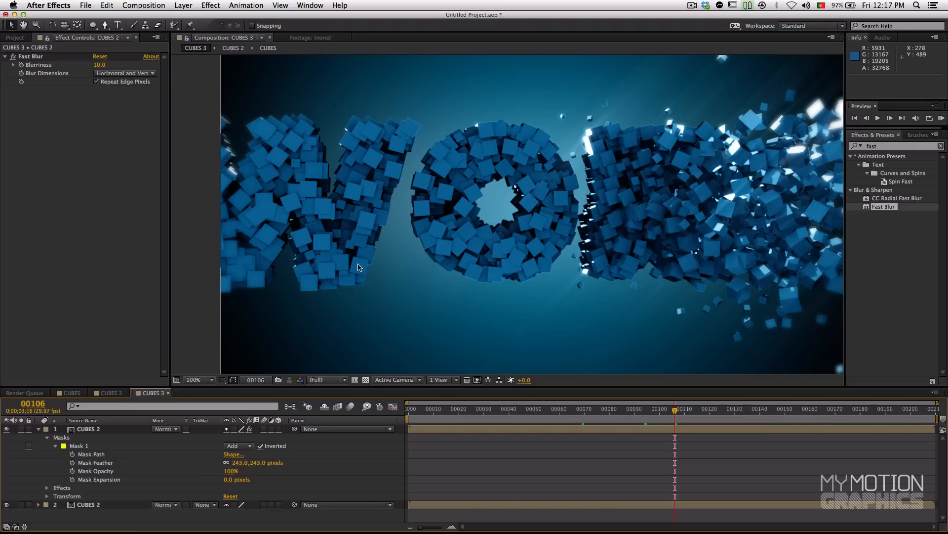
{"action": "left_click_drag", "start_coordinate": [358, 267], "coordinate": [301, 271]}
{"action": "left_click", "coordinate": [7, 430]}
{"action": "left_click", "coordinate": [7, 430]}
{"action": "left_click", "coordinate": [6, 429]}
{"action": "left_click", "coordinate": [7, 430]}
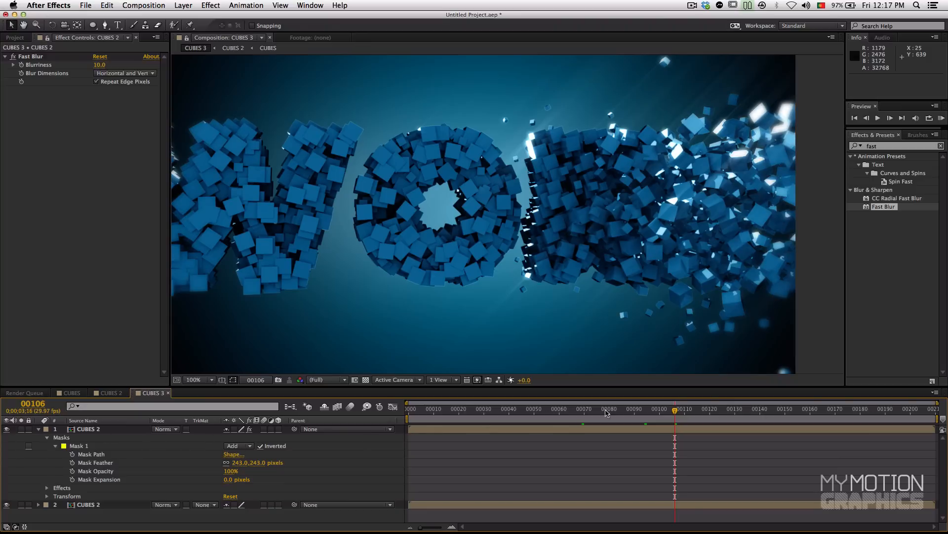
{"action": "left_click", "coordinate": [615, 410]}
{"action": "left_click_drag", "start_coordinate": [301, 316], "coordinate": [352, 307]}
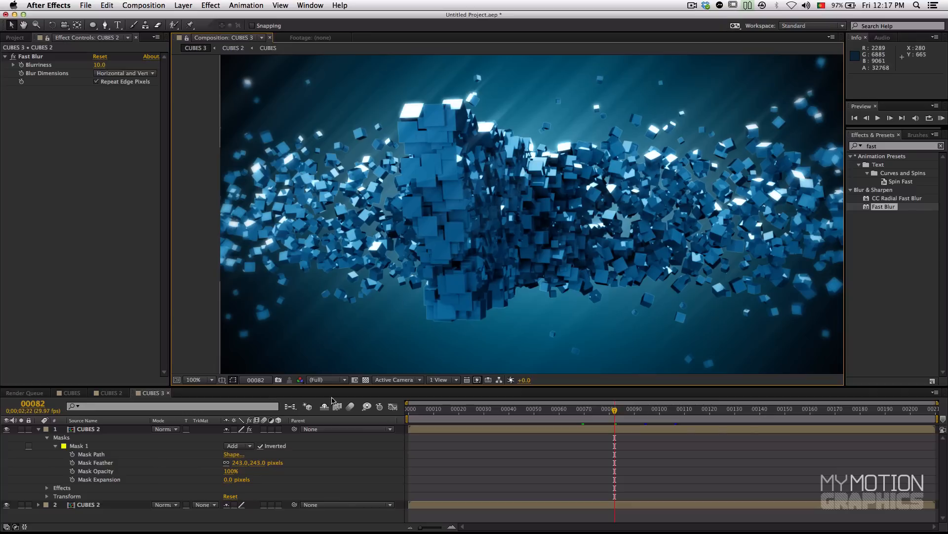
Step: Open the CUBES 2 composition and show the opacity of the dir blur 3, glow and original layers
{"action": "left_click", "coordinate": [87, 506]}
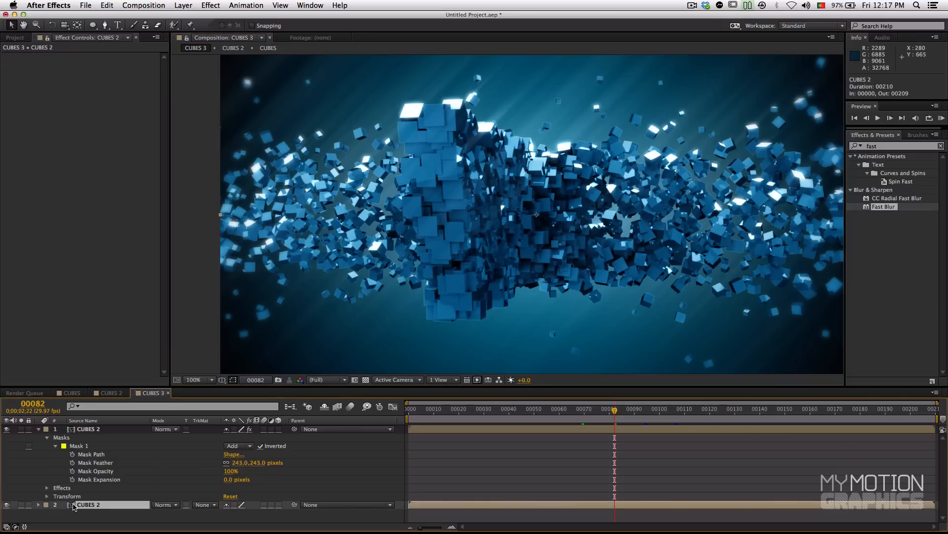
{"action": "double_click", "coordinate": [73, 505]}
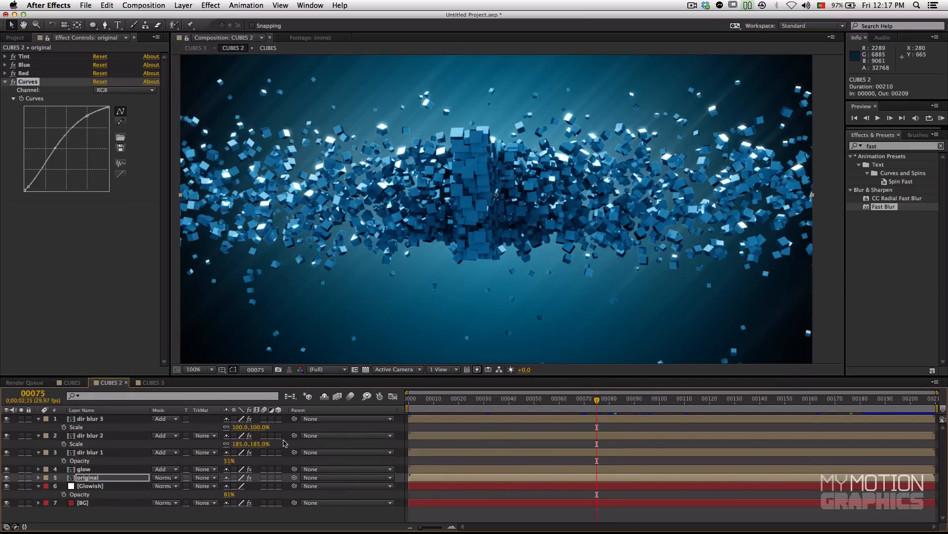
{"action": "left_click", "coordinate": [91, 419]}
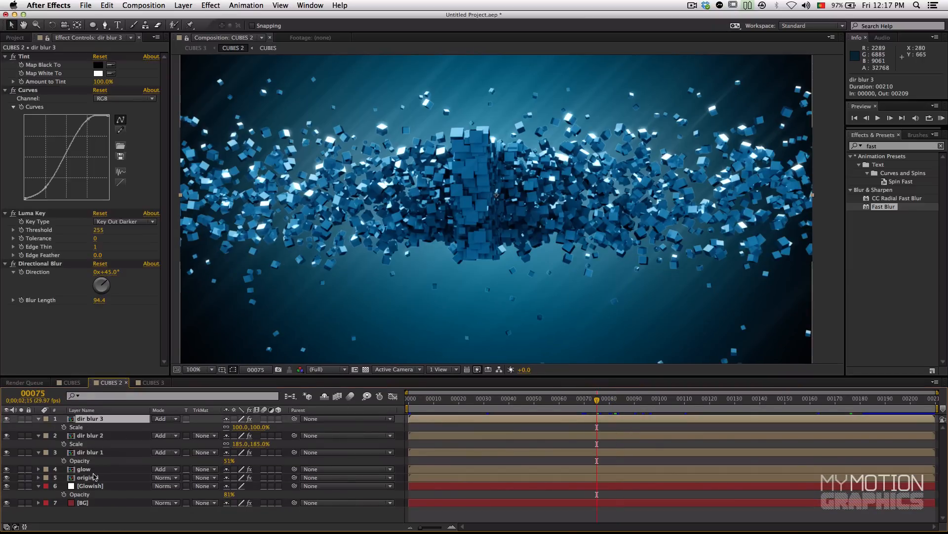
{"action": "key", "text": "t"}
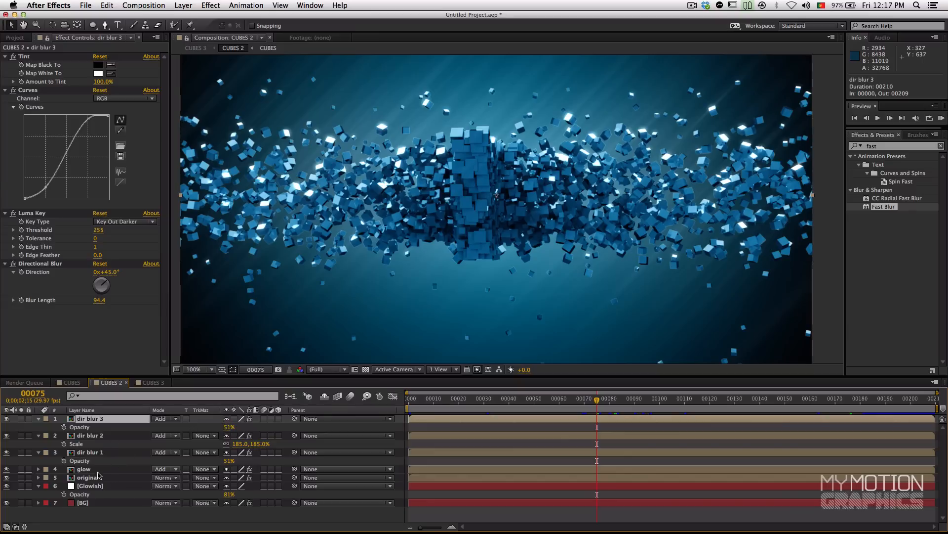
{"action": "left_click", "coordinate": [121, 469]}
{"action": "key", "text": "t"}
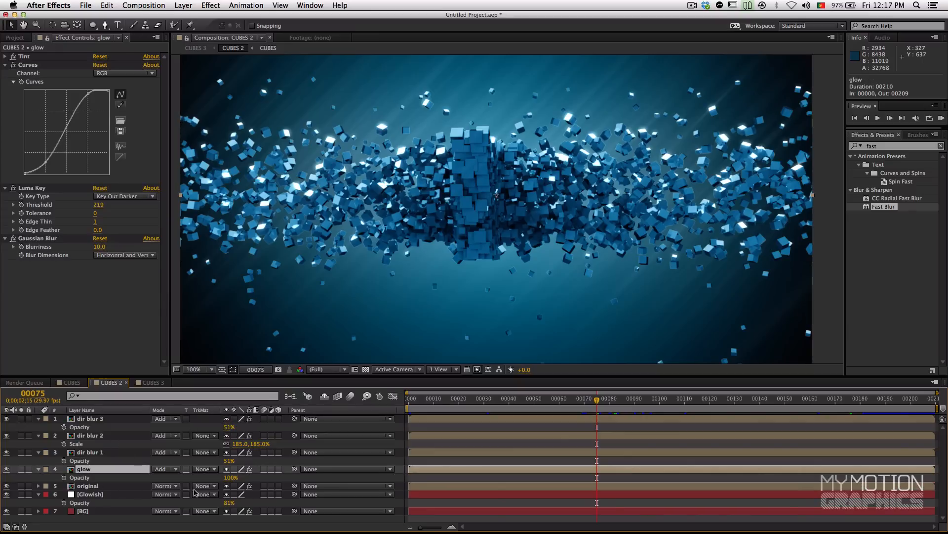
{"action": "left_click", "coordinate": [79, 487]}
{"action": "key", "text": "t"}
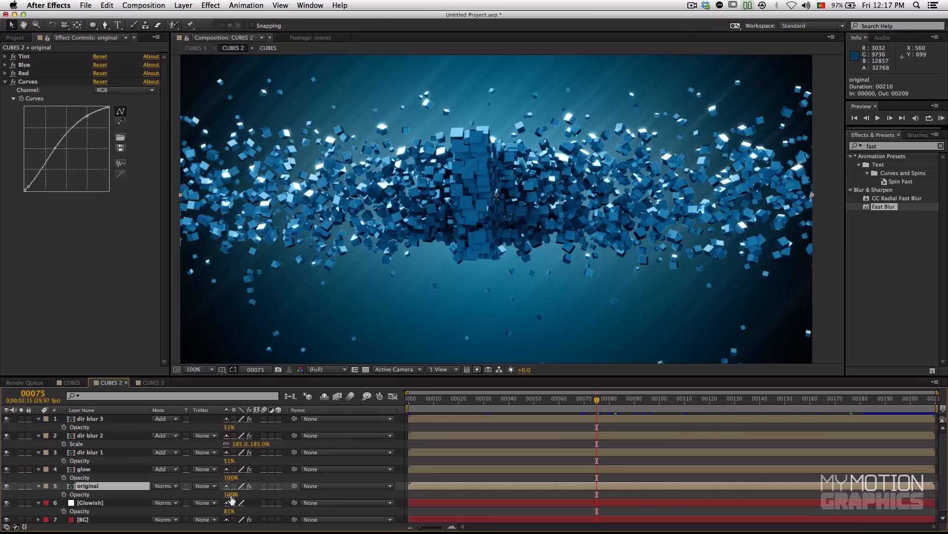
Step: Lower the glow layer's opacity to 72%
{"action": "left_click", "coordinate": [91, 470]}
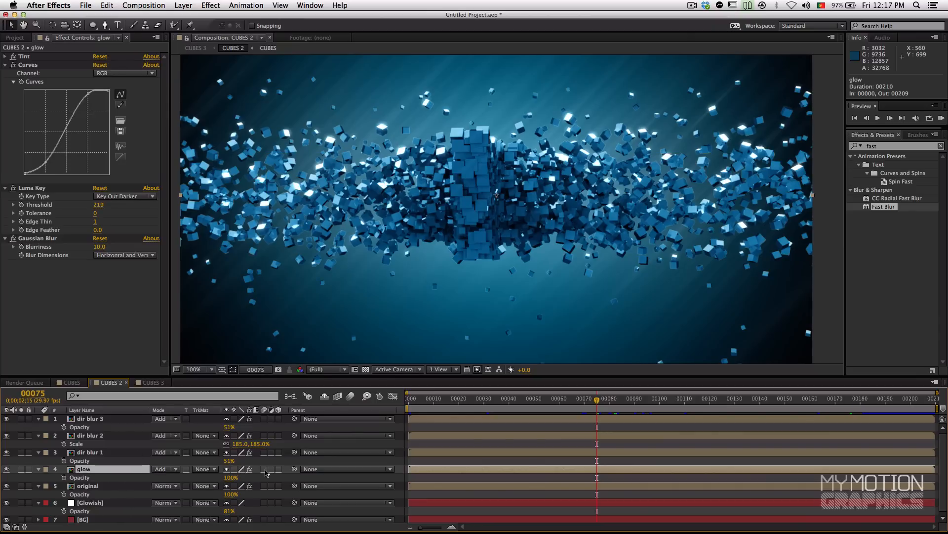
{"action": "left_click_drag", "start_coordinate": [228, 477], "coordinate": [204, 483]}
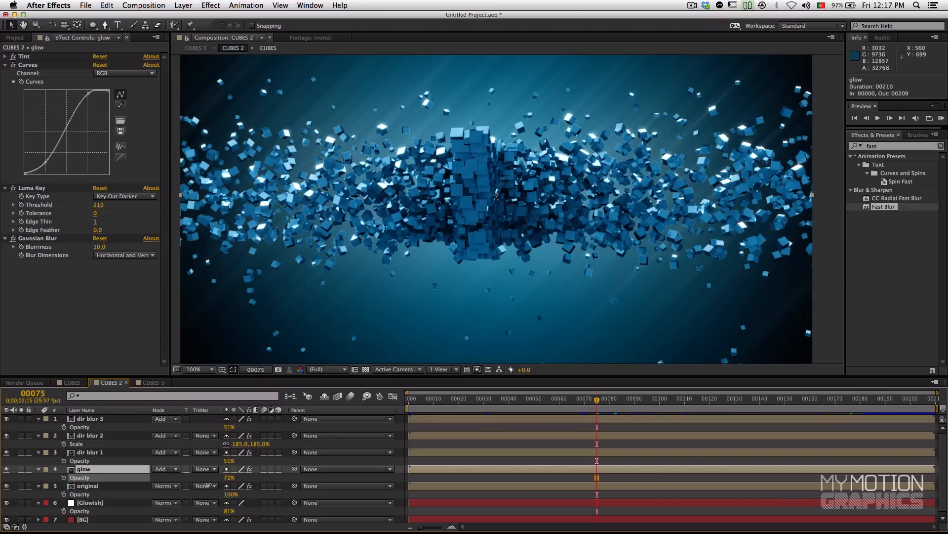
{"action": "left_click_drag", "start_coordinate": [207, 485], "coordinate": [209, 485]}
Step: Set the opacity of dir blur 1 to 37% and dir blur 3 to 92%, showing the opacity of dir blur 2
{"action": "left_click", "coordinate": [121, 453]}
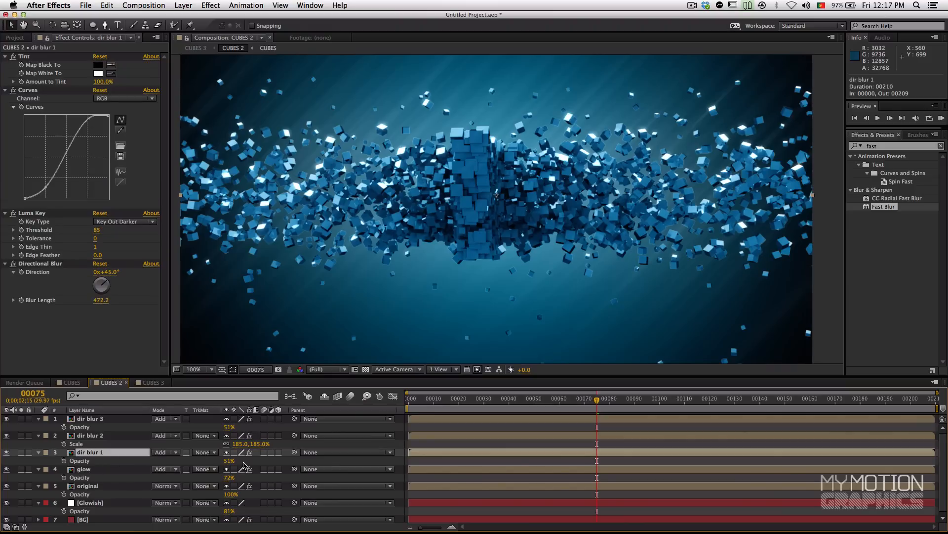
{"action": "mouse_move", "coordinate": [229, 461]}
{"action": "left_mouse_down"}
{"action": "mouse_move", "coordinate": [198, 468]}
{"action": "mouse_move", "coordinate": [237, 466]}
{"action": "mouse_move", "coordinate": [225, 468]}
{"action": "left_mouse_up"}
{"action": "left_click", "coordinate": [131, 435]}
{"action": "key", "text": "t"}
{"action": "mouse_move", "coordinate": [230, 445]}
{"action": "left_mouse_down"}
{"action": "mouse_move", "coordinate": [195, 445]}
{"action": "mouse_move", "coordinate": [204, 430]}
{"action": "mouse_move", "coordinate": [231, 431]}
{"action": "mouse_move", "coordinate": [238, 443]}
{"action": "mouse_move", "coordinate": [215, 448]}
{"action": "left_mouse_up"}
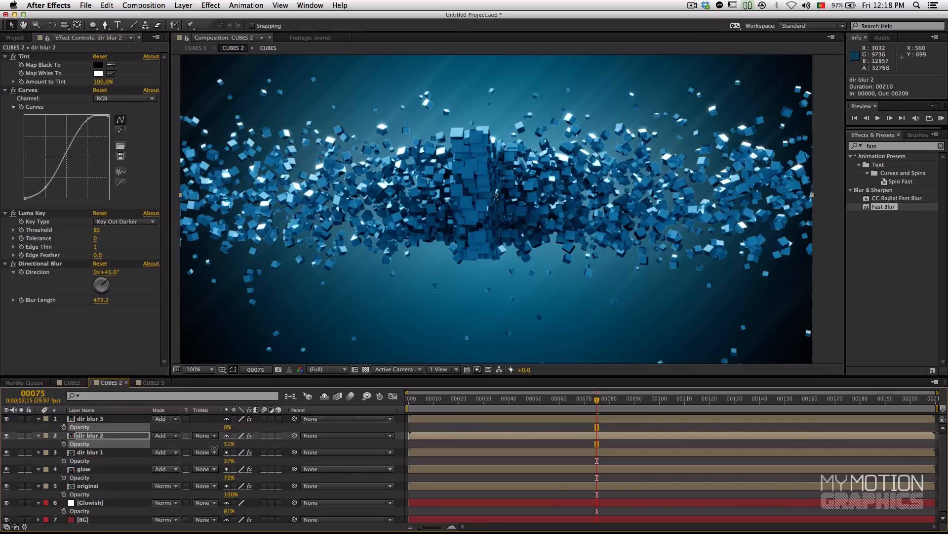
{"action": "left_click_drag", "start_coordinate": [229, 426], "coordinate": [266, 431]}
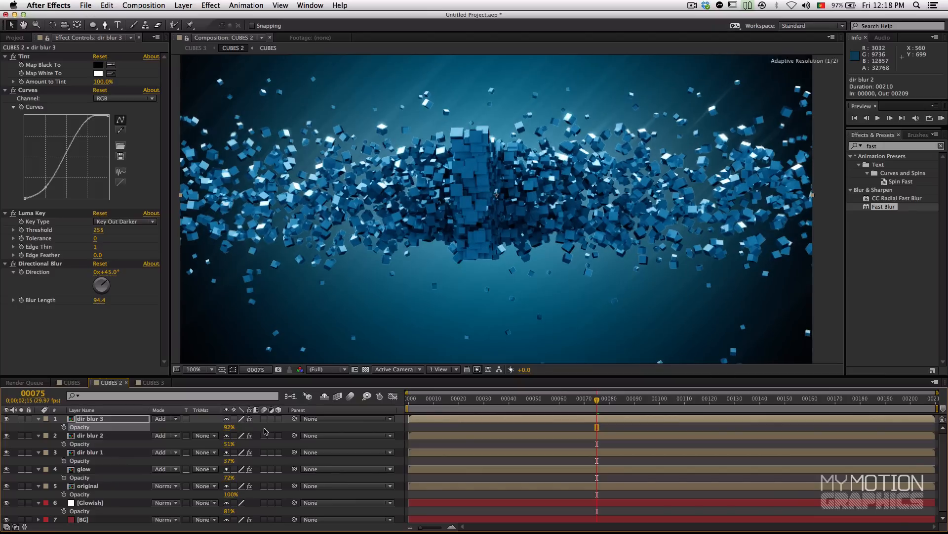
Step: Check the adjusted glow and streaks on several frames of the animation, including 148, 130, 127 and 145
{"action": "left_click", "coordinate": [652, 399]}
{"action": "left_click", "coordinate": [722, 402]}
{"action": "left_click", "coordinate": [779, 403]}
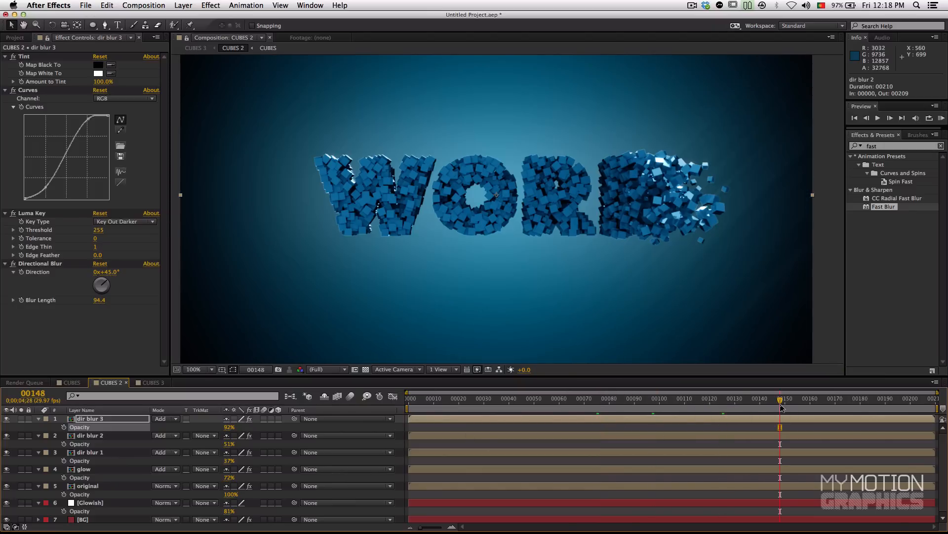
{"action": "left_click", "coordinate": [736, 403]}
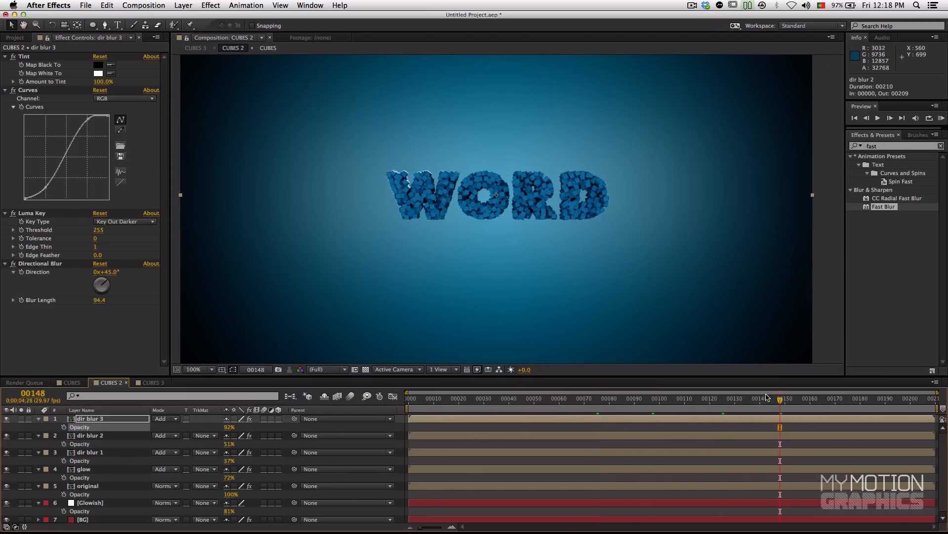
{"action": "left_click", "coordinate": [727, 400]}
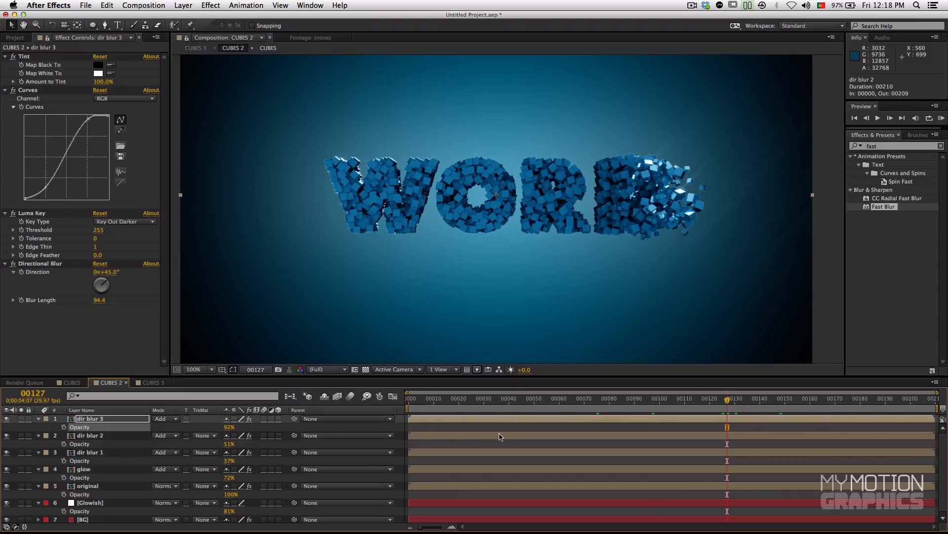
{"action": "left_click", "coordinate": [773, 400]}
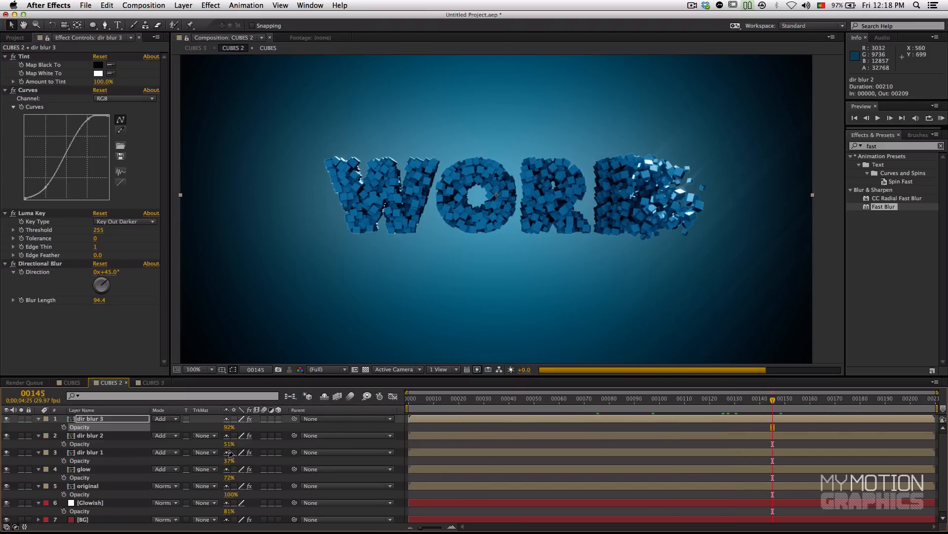
Step: Apply the CC Force Motion Blur effect to the original layer and go to frame 86
{"action": "scroll", "coordinate": [184, 483], "scroll_direction": "down", "scroll_amount": 1}
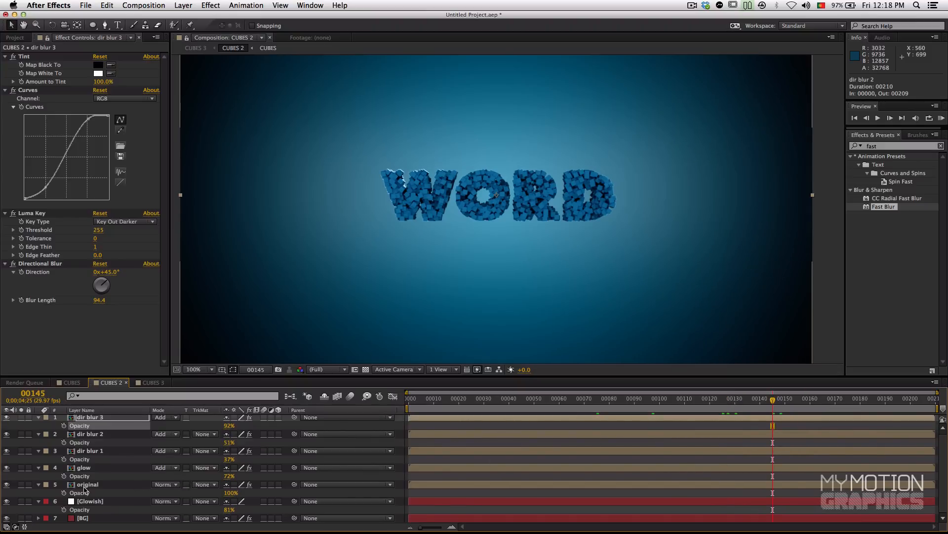
{"action": "left_click", "coordinate": [75, 485]}
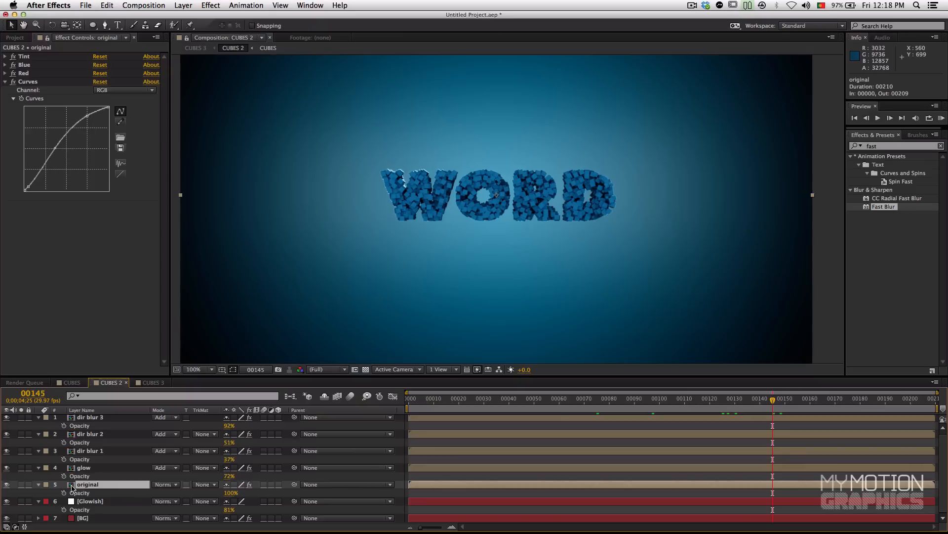
{"action": "left_click", "coordinate": [886, 147]}
{"action": "double_click", "coordinate": [890, 144]}
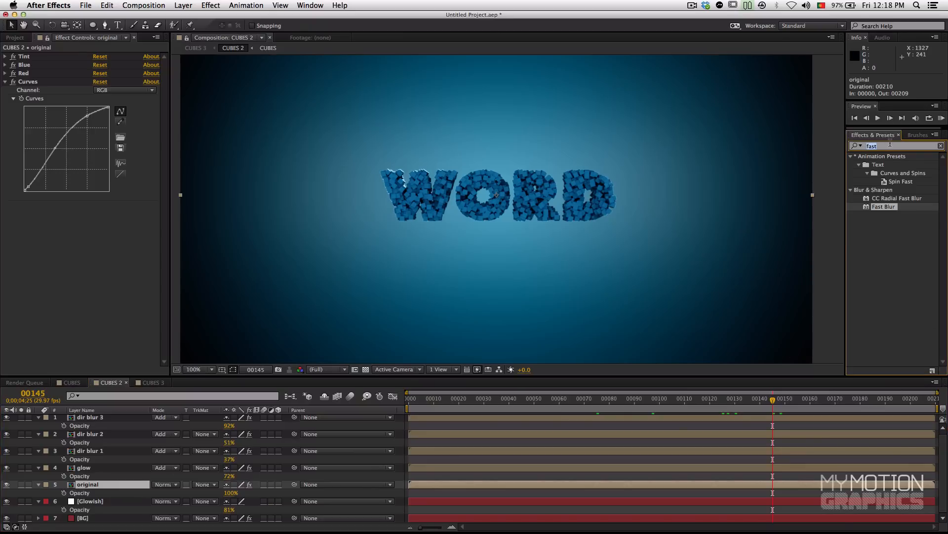
{"action": "type", "text": "cc fo"}
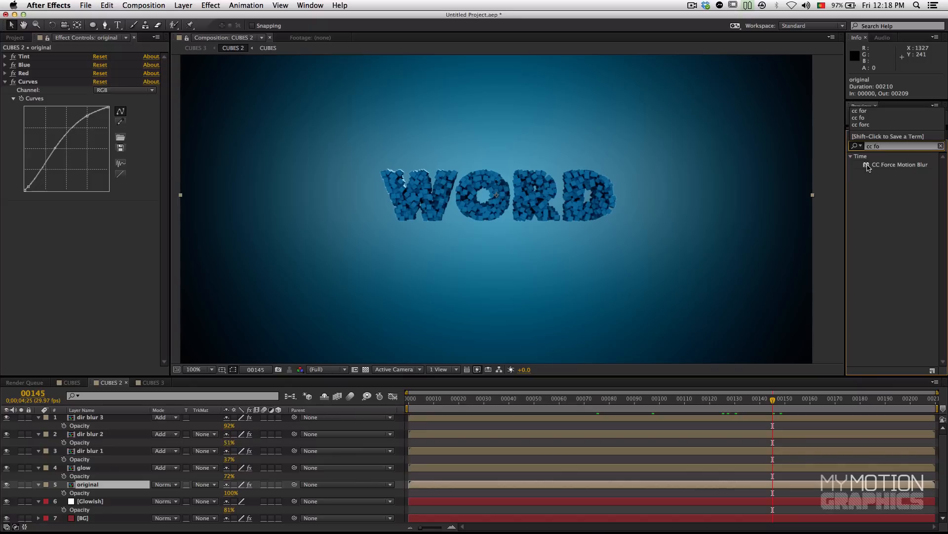
{"action": "left_click_drag", "start_coordinate": [868, 168], "coordinate": [85, 486]}
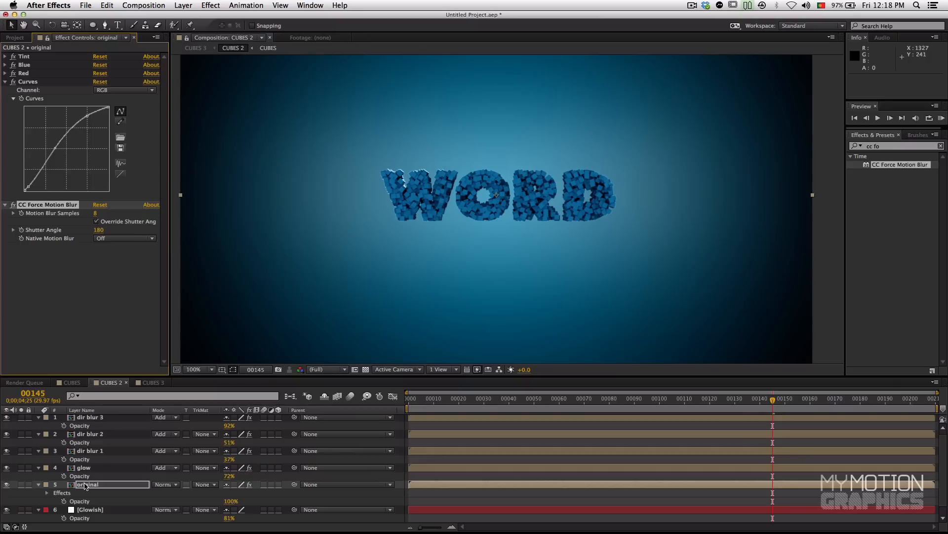
{"action": "left_click", "coordinate": [85, 486]}
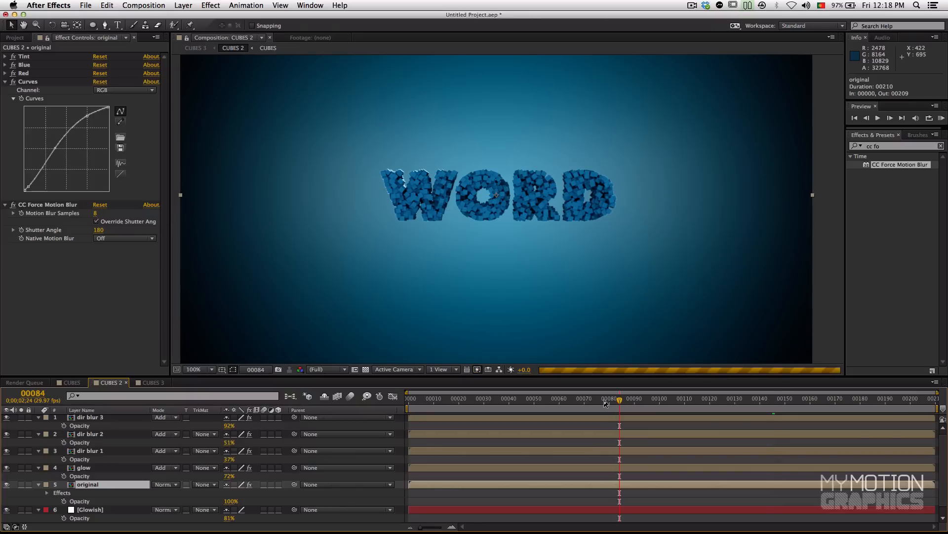
{"action": "left_click", "coordinate": [624, 400]}
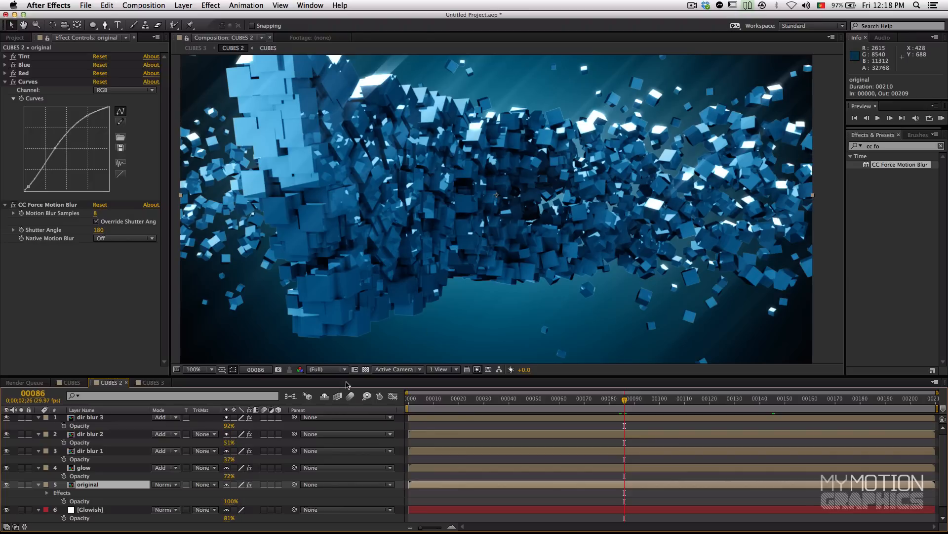
Step: Switch on frame blending for both image-sequence layers in CUBES, and enable frame blending for the CUBES 2 composition
{"action": "double_click", "coordinate": [73, 485]}
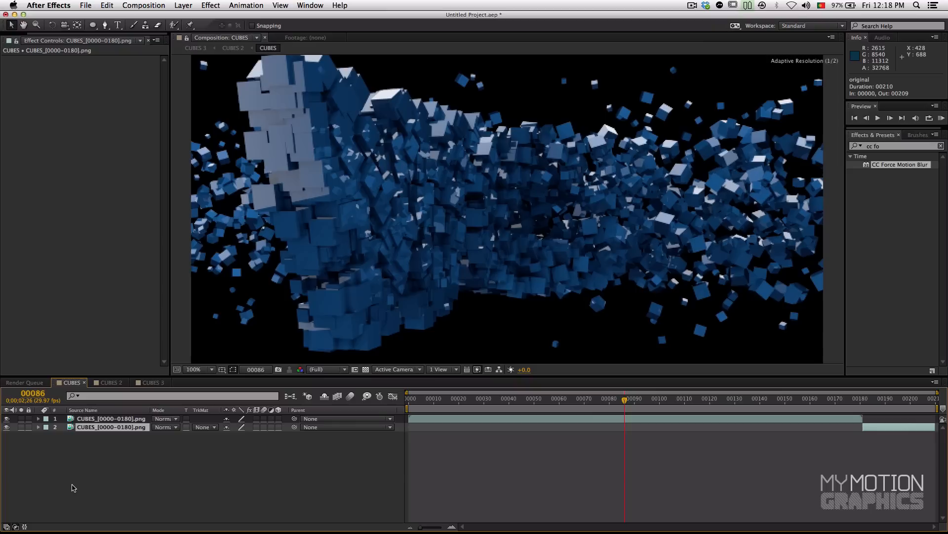
{"action": "left_click", "coordinate": [257, 427]}
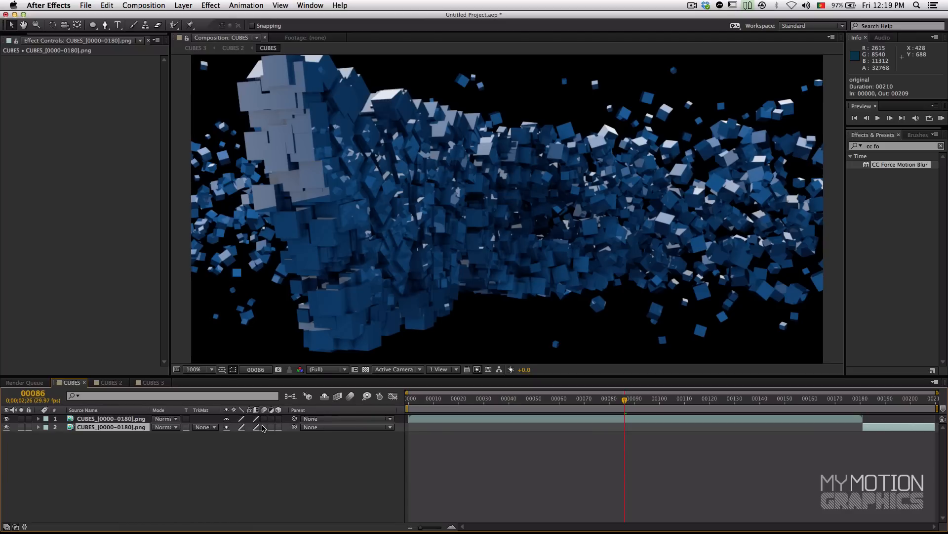
{"action": "left_click", "coordinate": [154, 382]}
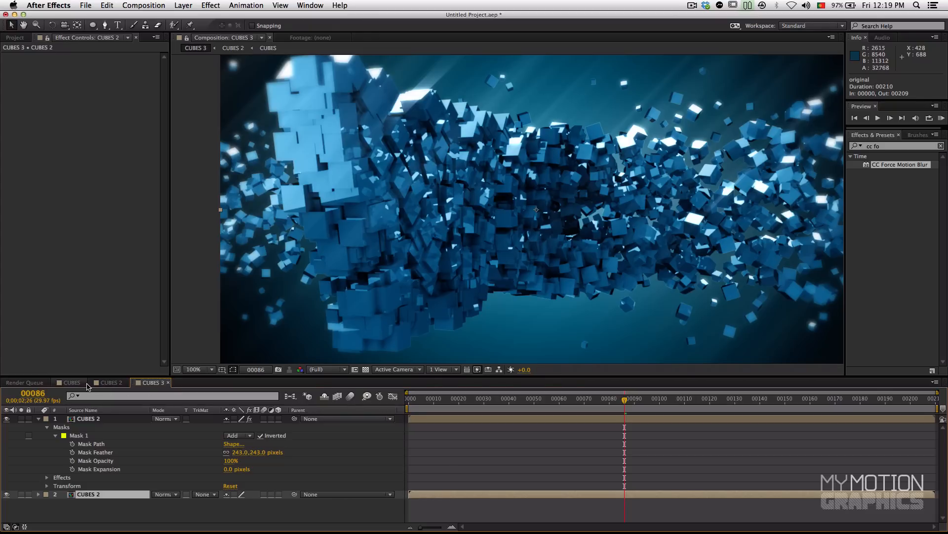
{"action": "left_click", "coordinate": [109, 382]}
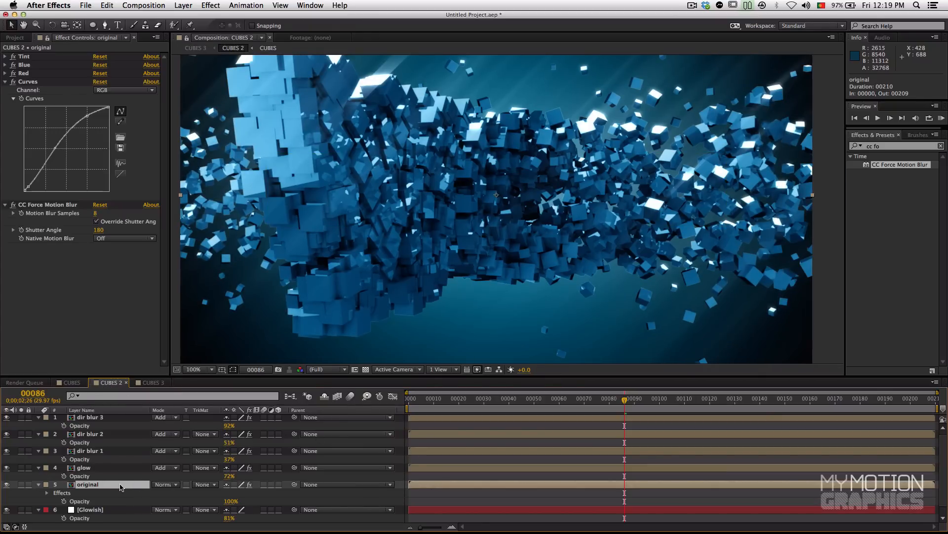
{"action": "left_click", "coordinate": [339, 396]}
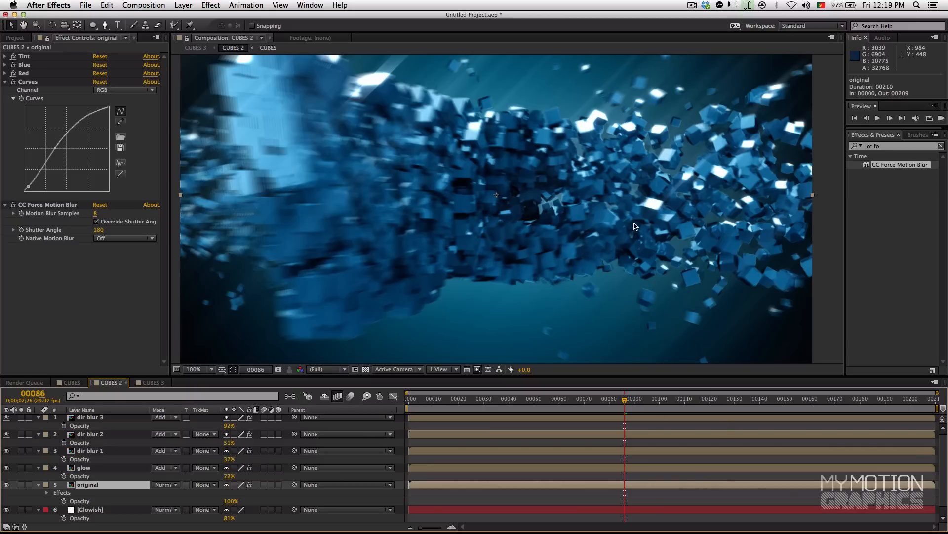
Step: Set CC Force Motion Blur's motion blur samples to 16 on the original layer
{"action": "left_click_drag", "start_coordinate": [364, 200], "coordinate": [373, 228]}
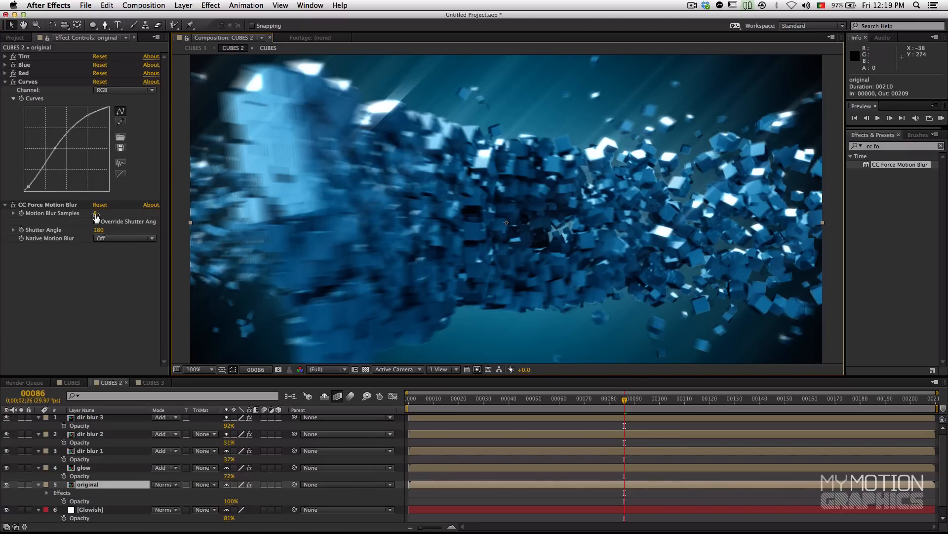
{"action": "left_click", "coordinate": [97, 214]}
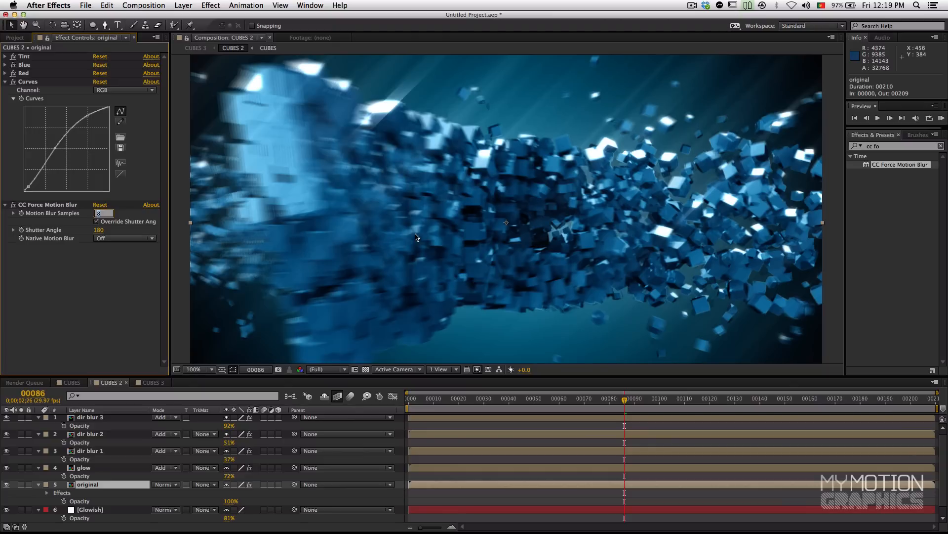
{"action": "key", "text": "Return"}
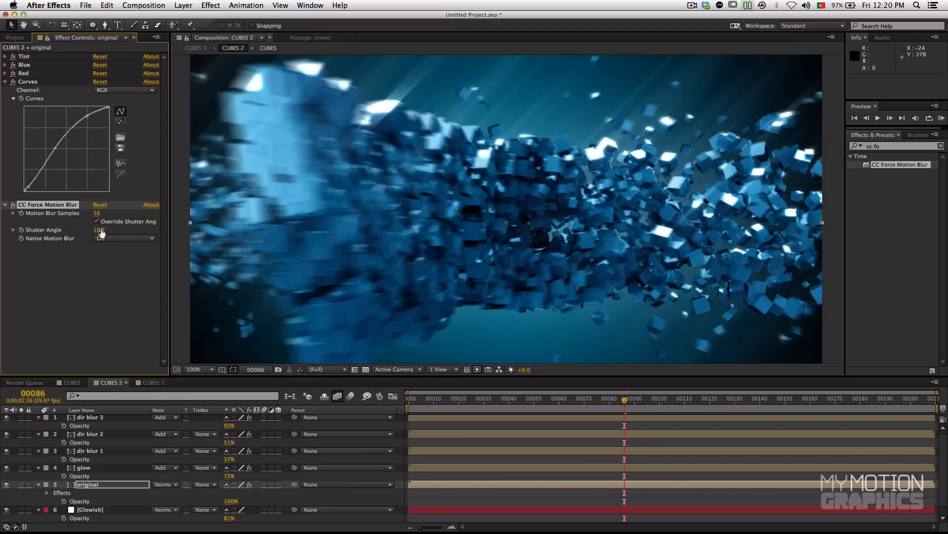
Step: Try a shutter angle of 280 for CC Force Motion Blur on the original layer
{"action": "left_click", "coordinate": [99, 230]}
{"action": "key", "text": "Return"}
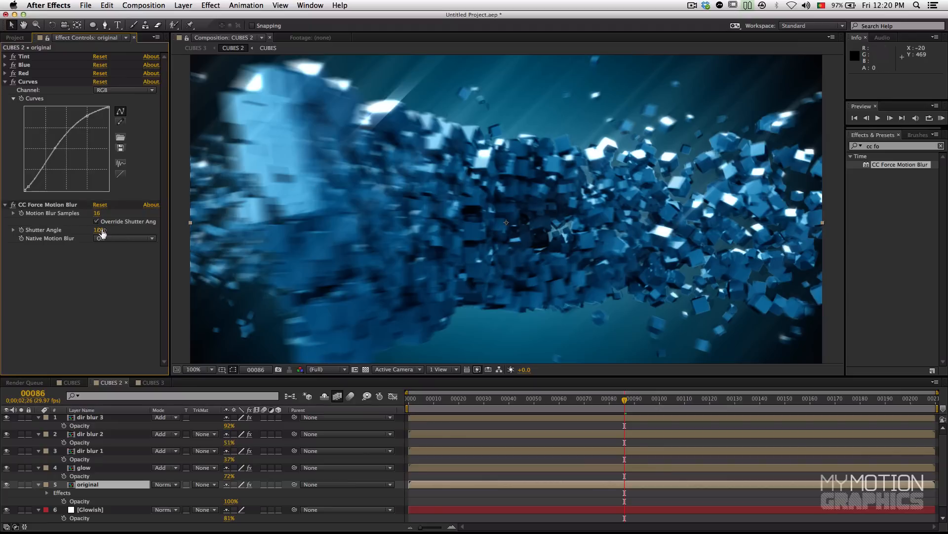
{"action": "left_click", "coordinate": [100, 230]}
{"action": "type", "text": "280"}
{"action": "key", "text": "Return"}
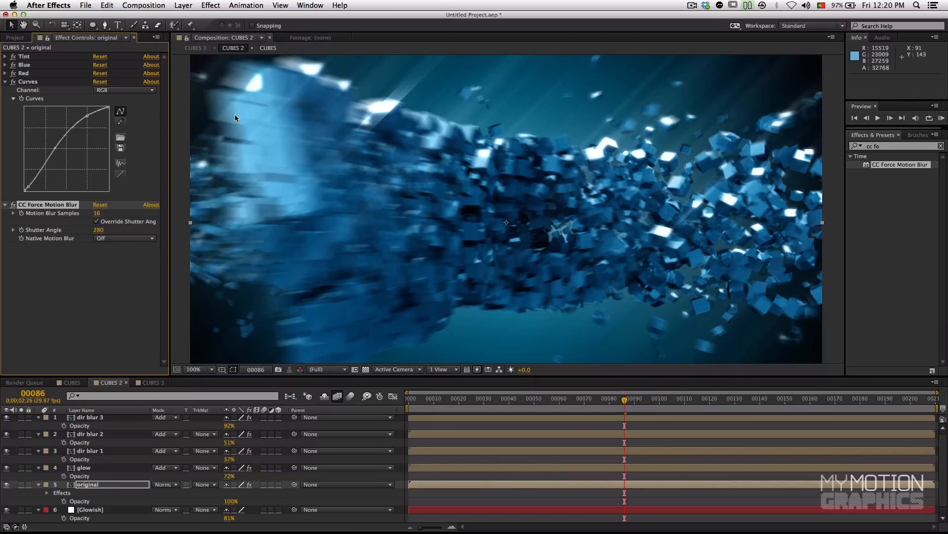
Step: Set CC Force Motion Blur's shutter angle to 90 and compare the image with and without the effect at frames 120 and 80
{"action": "left_click", "coordinate": [99, 230]}
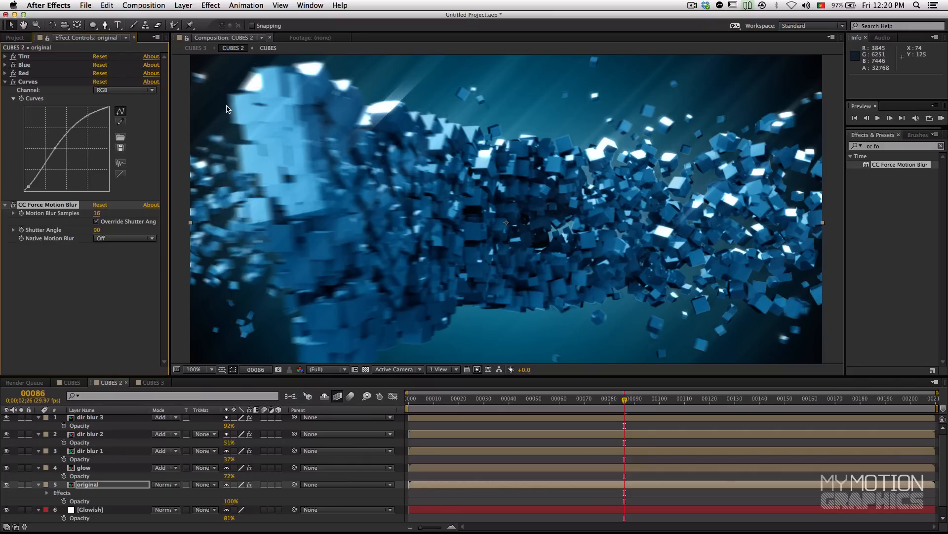
{"action": "left_click", "coordinate": [709, 398]}
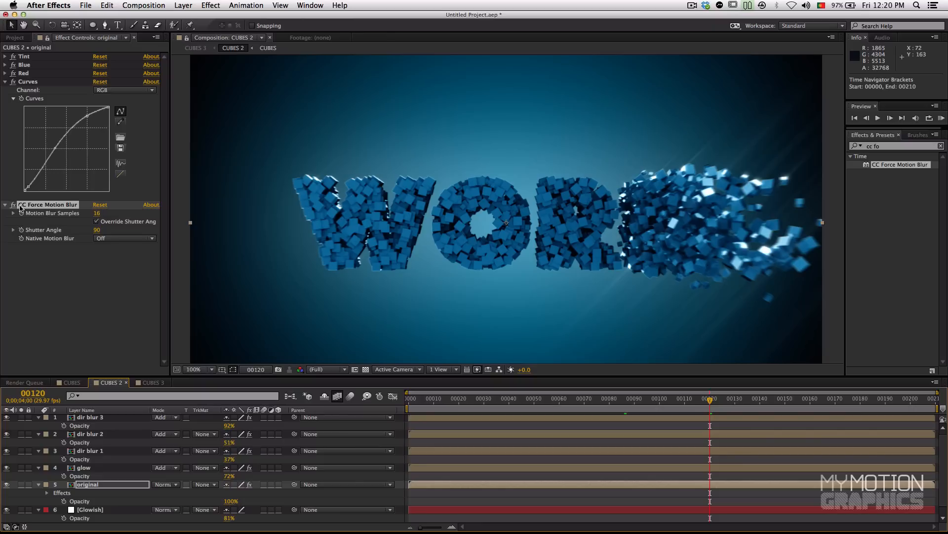
{"action": "left_click", "coordinate": [13, 205]}
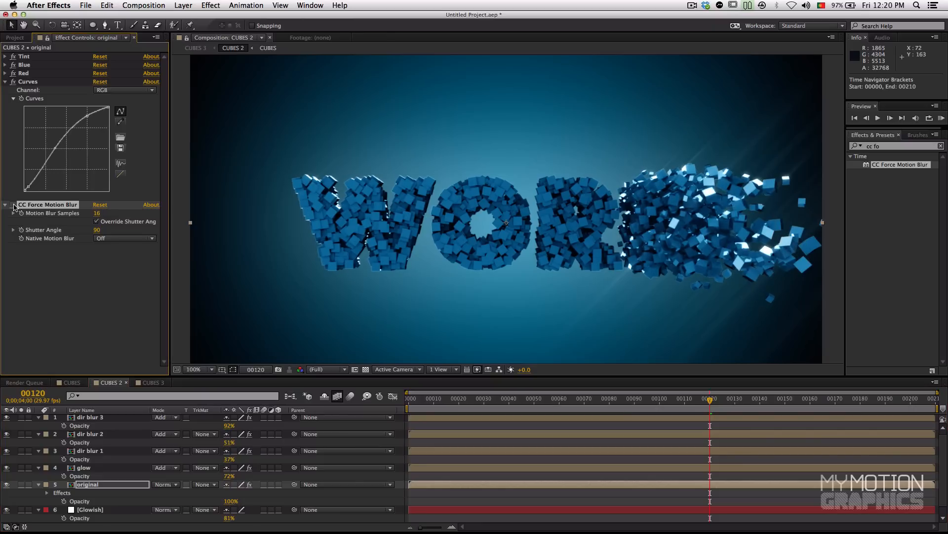
{"action": "left_click", "coordinate": [13, 205]}
{"action": "left_click", "coordinate": [610, 409]}
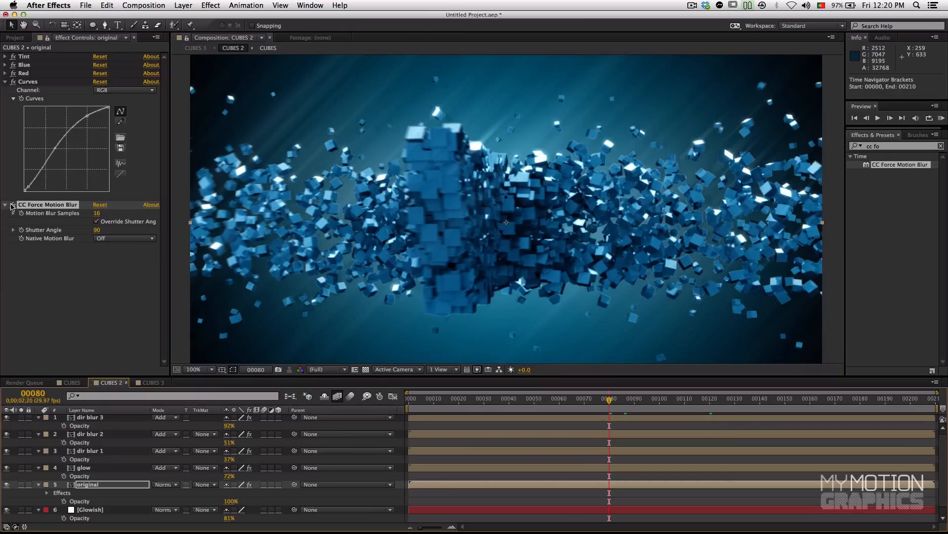
{"action": "left_click", "coordinate": [12, 205]}
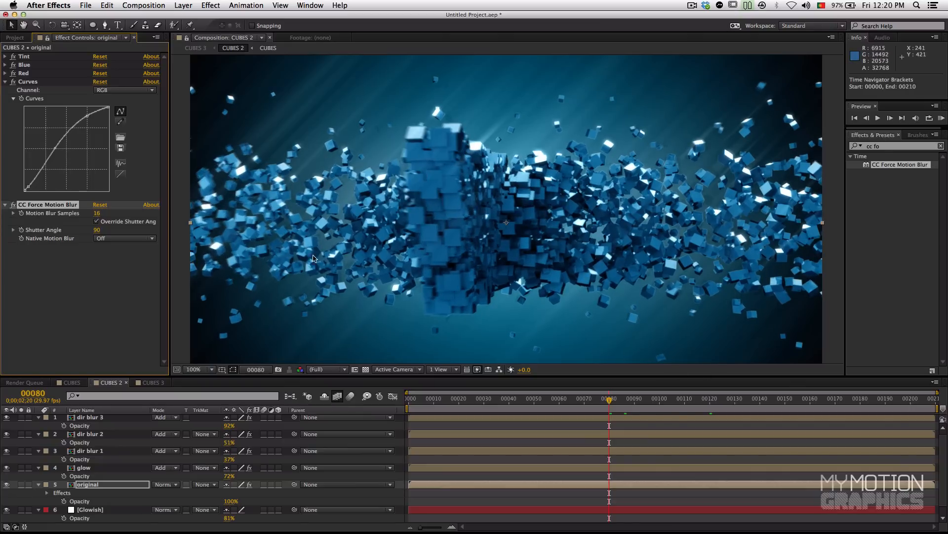
{"action": "left_click", "coordinate": [12, 204]}
{"action": "left_click", "coordinate": [12, 204]}
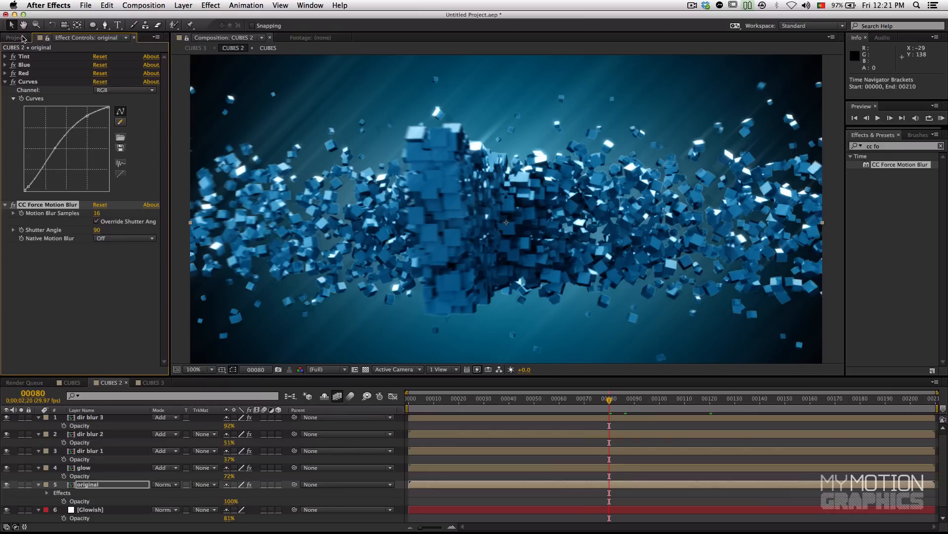
Step: Check the CUBES 3 composition at half size and render a RAM preview of it from frame 0
{"action": "left_click", "coordinate": [22, 38]}
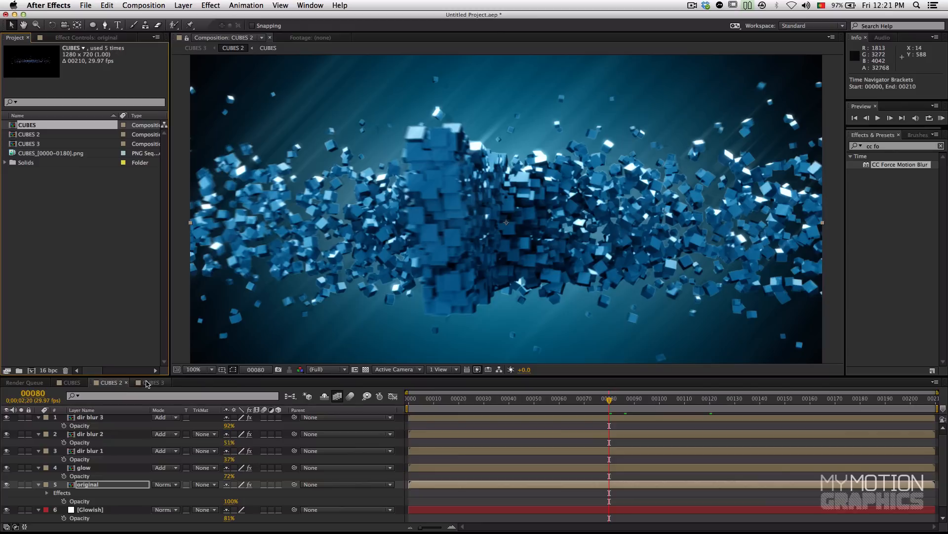
{"action": "left_click", "coordinate": [147, 383]}
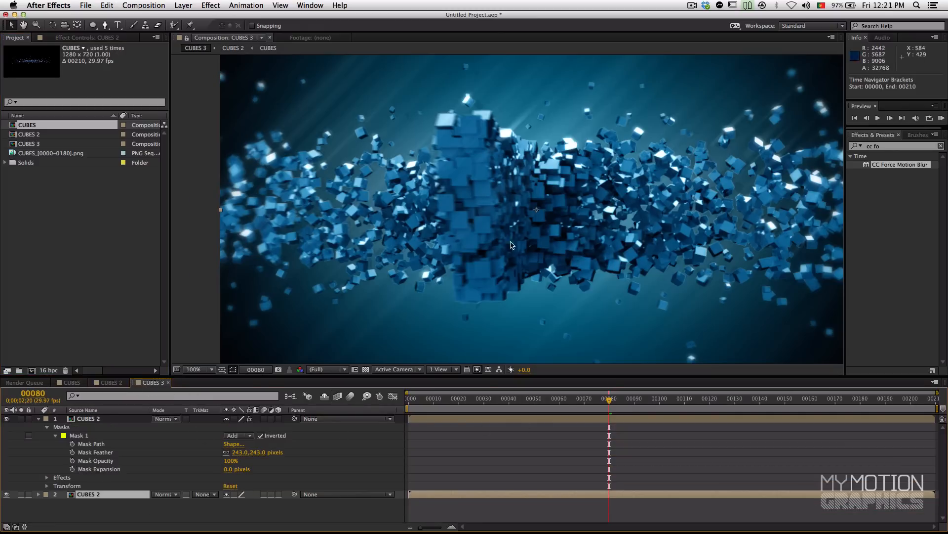
{"action": "scroll", "coordinate": [508, 227], "scroll_direction": "up", "scroll_amount": 2}
{"action": "scroll", "coordinate": [508, 227], "scroll_direction": "down", "scroll_amount": 2}
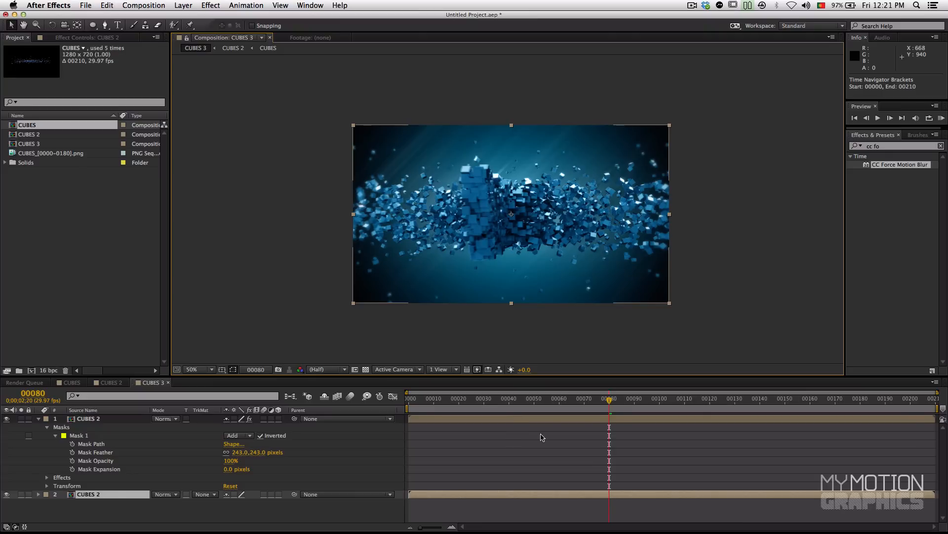
{"action": "left_click", "coordinate": [658, 398]}
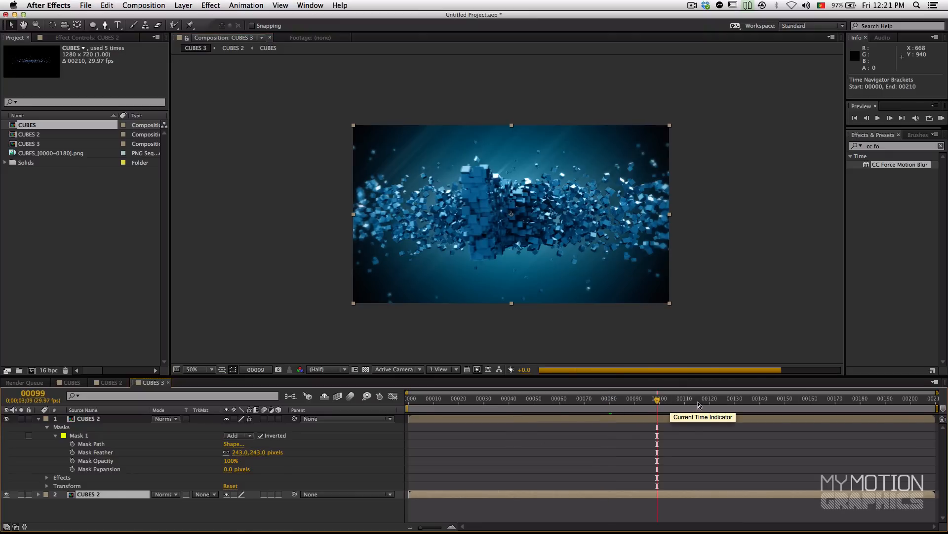
{"action": "left_click", "coordinate": [412, 401]}
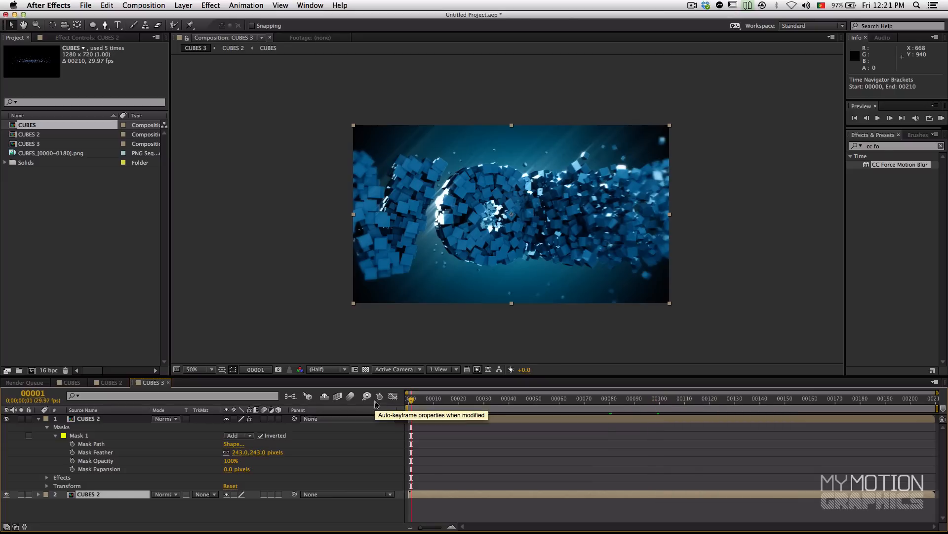
{"action": "left_click_drag", "start_coordinate": [414, 404], "coordinate": [409, 404]}
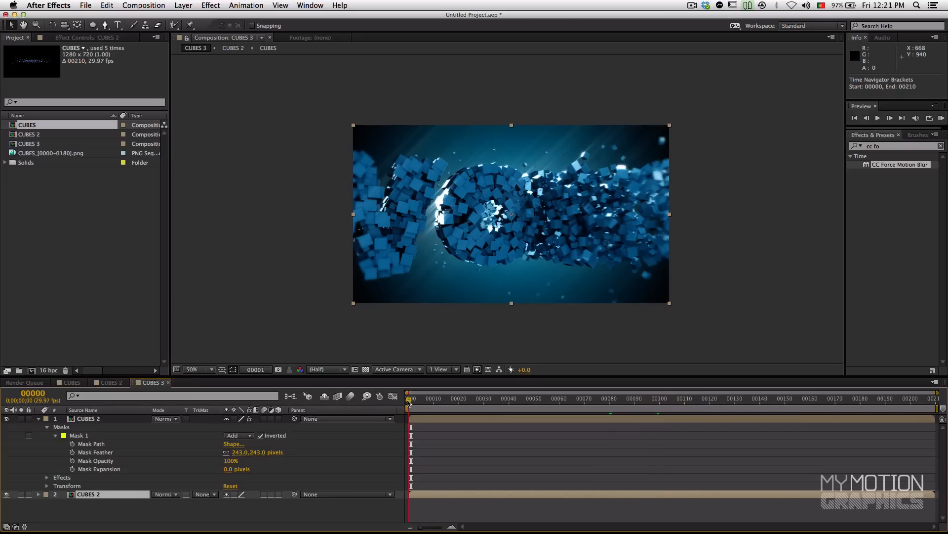
{"action": "left_click", "coordinate": [941, 118]}
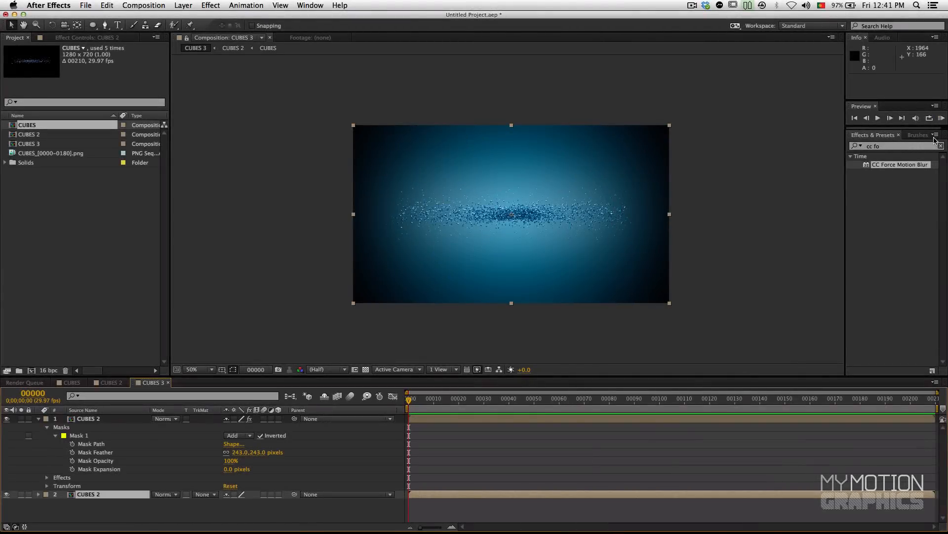
Step: Play back the RAM preview of CUBES 3, stop it, and inspect frames 78 and 62
{"action": "left_click", "coordinate": [941, 119]}
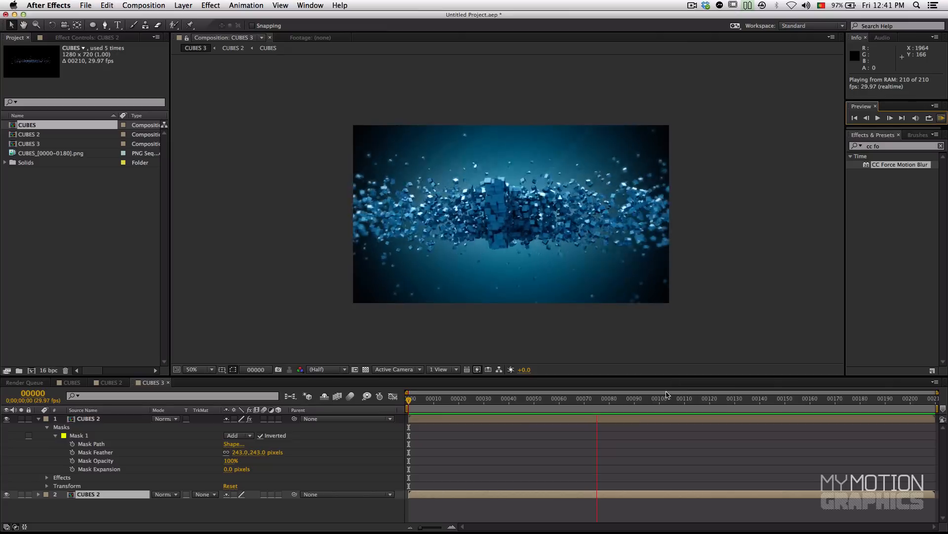
{"action": "key", "text": "space"}
{"action": "left_click_drag", "start_coordinate": [673, 405], "coordinate": [604, 400]}
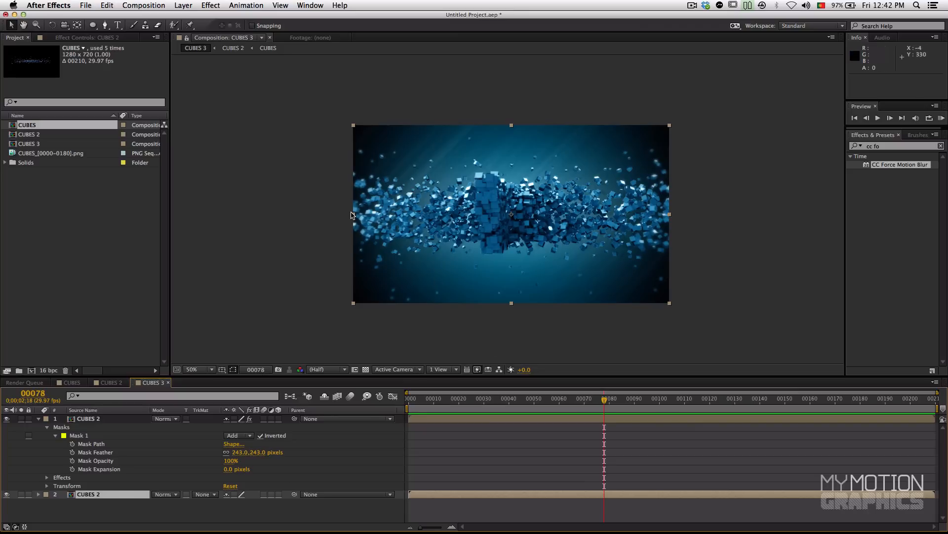
{"action": "mouse_move", "coordinate": [581, 400]}
{"action": "left_mouse_down"}
{"action": "mouse_move", "coordinate": [564, 400]}
{"action": "mouse_move", "coordinate": [606, 399]}
{"action": "mouse_move", "coordinate": [564, 400]}
{"action": "left_mouse_up"}
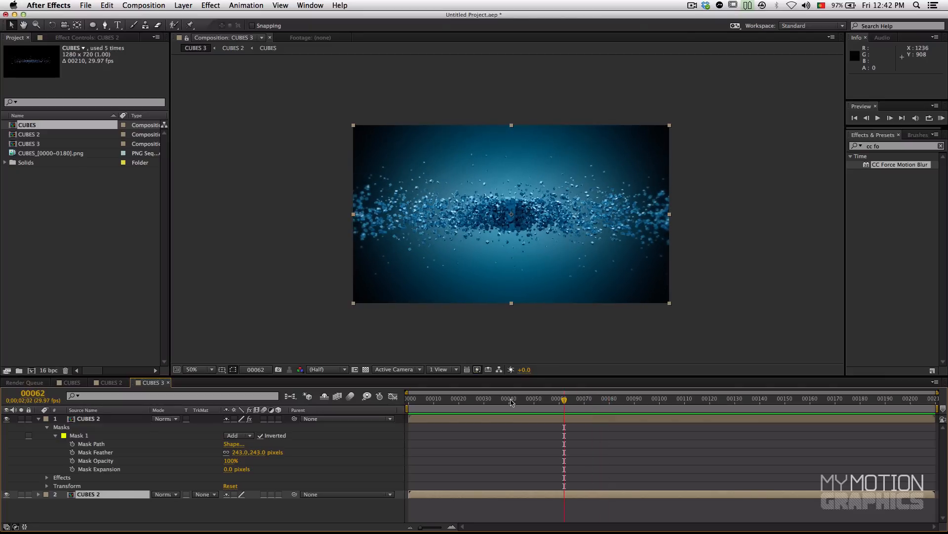
Step: Lighten the end color of the BG layer's Gradient Ramp in CUBES 2 to a dark blue-gray of about #111215
{"action": "left_click", "coordinate": [112, 383]}
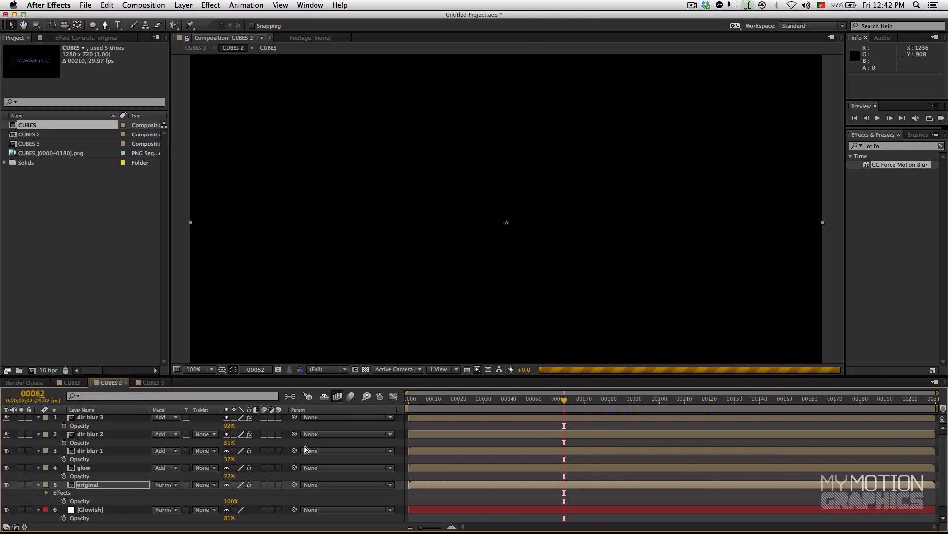
{"action": "left_click", "coordinate": [101, 509]}
{"action": "left_click", "coordinate": [99, 518]}
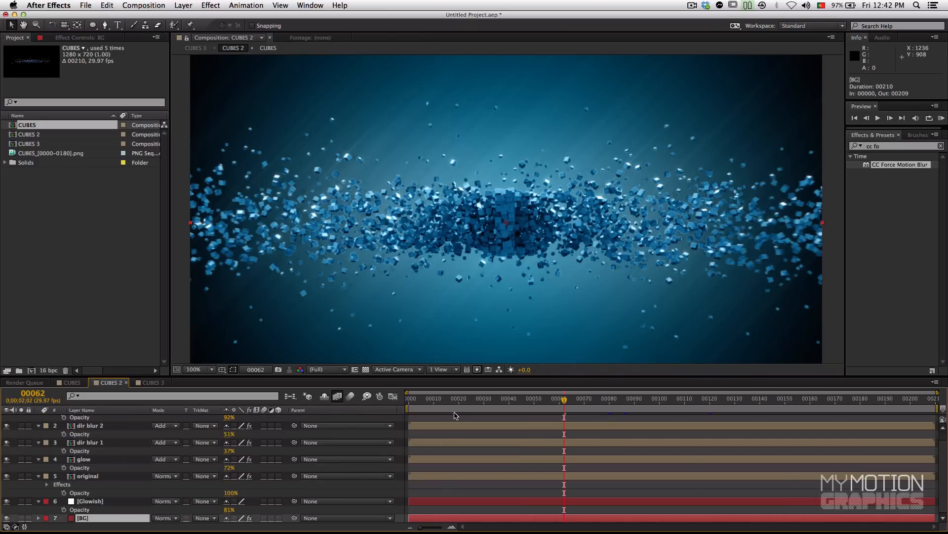
{"action": "left_click_drag", "start_coordinate": [373, 267], "coordinate": [410, 216]}
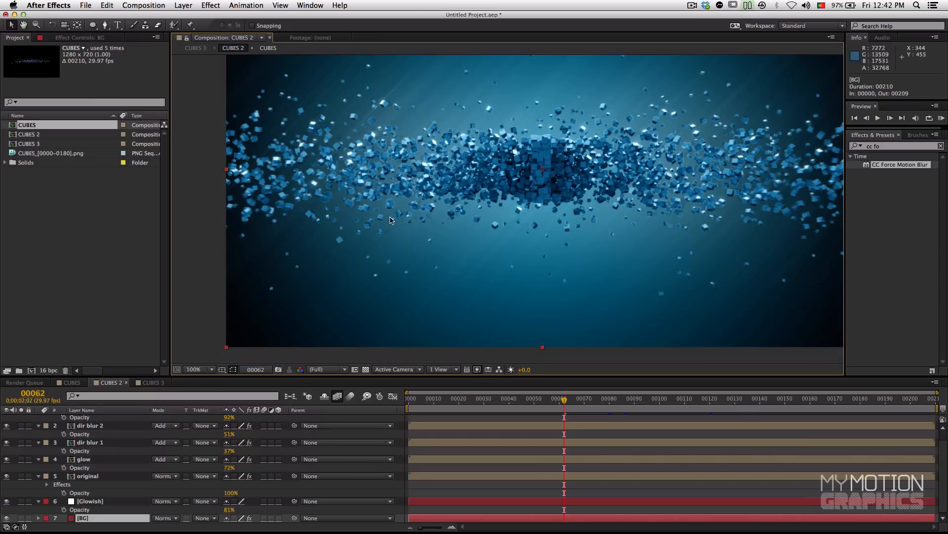
{"action": "left_click", "coordinate": [86, 38]}
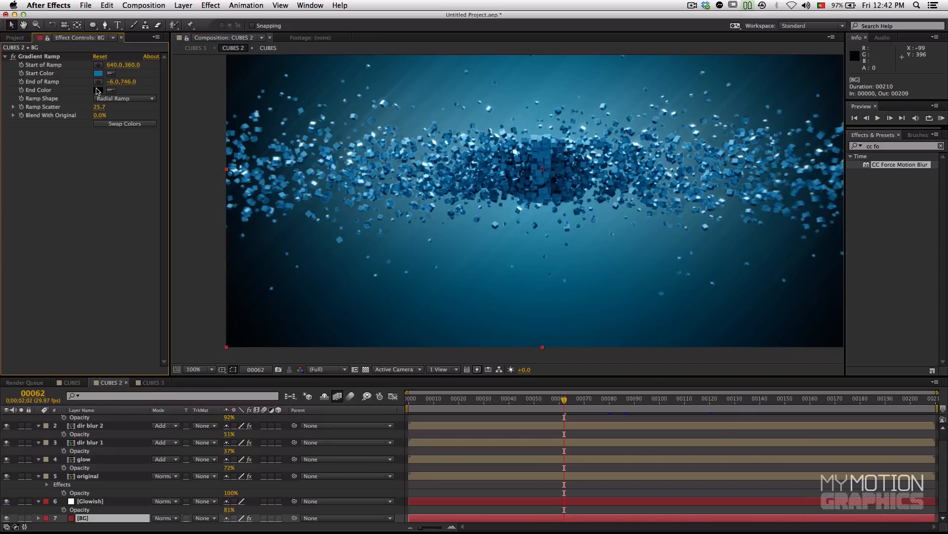
{"action": "left_click", "coordinate": [98, 90]}
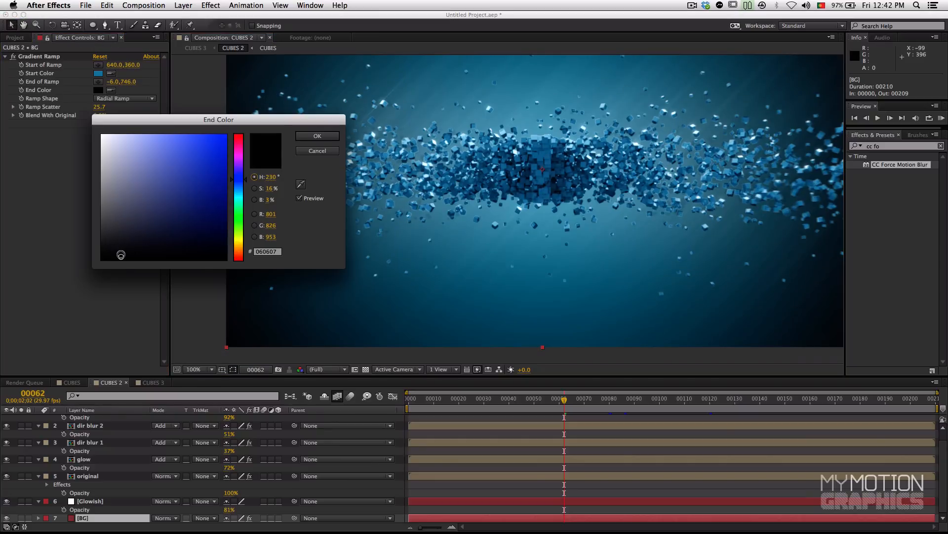
{"action": "left_click_drag", "start_coordinate": [120, 254], "coordinate": [127, 249]}
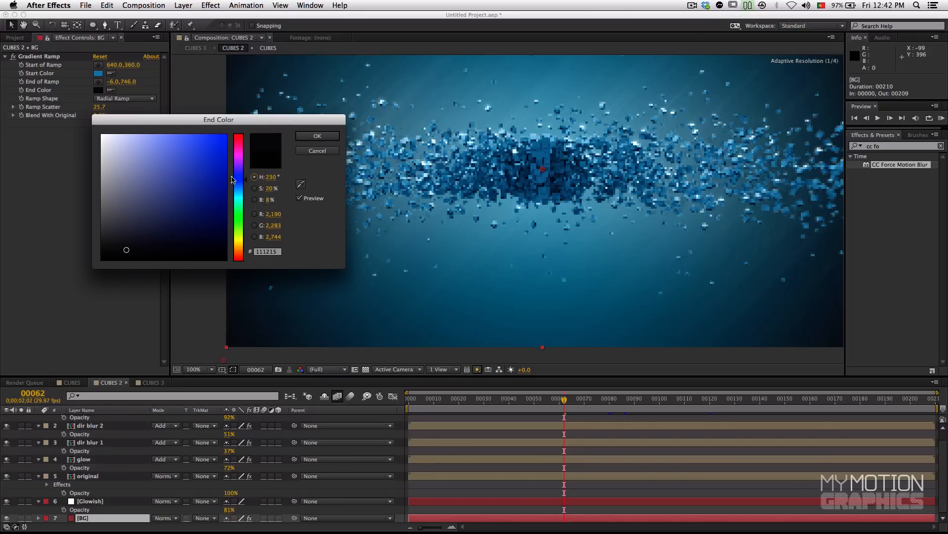
{"action": "left_click", "coordinate": [316, 136]}
{"action": "mouse_move", "coordinate": [409, 166]}
{"action": "left_mouse_down"}
{"action": "mouse_move", "coordinate": [418, 190]}
{"action": "mouse_move", "coordinate": [420, 172]}
{"action": "left_mouse_up"}
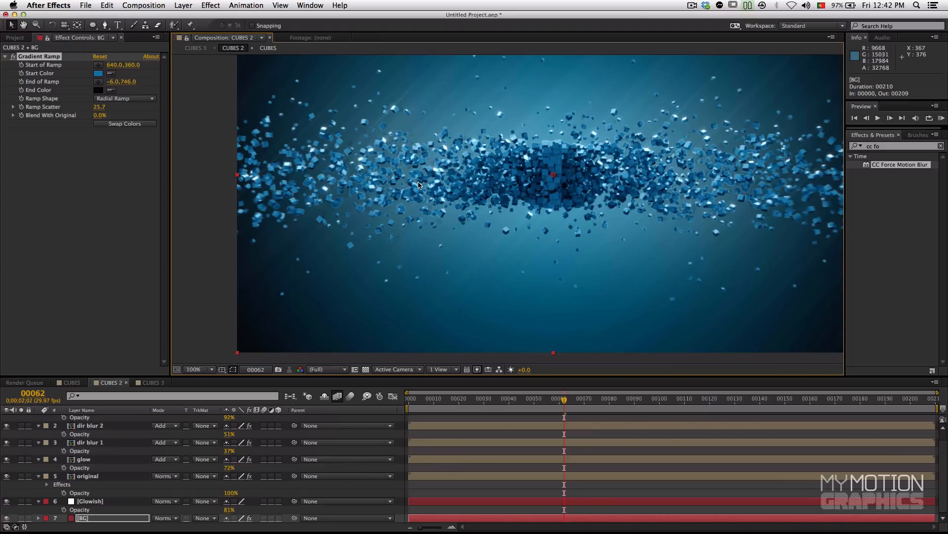
Step: Refine the end color of BG's Gradient Ramp to a slightly bluer dark tone of about #111217
{"action": "left_click", "coordinate": [98, 90]}
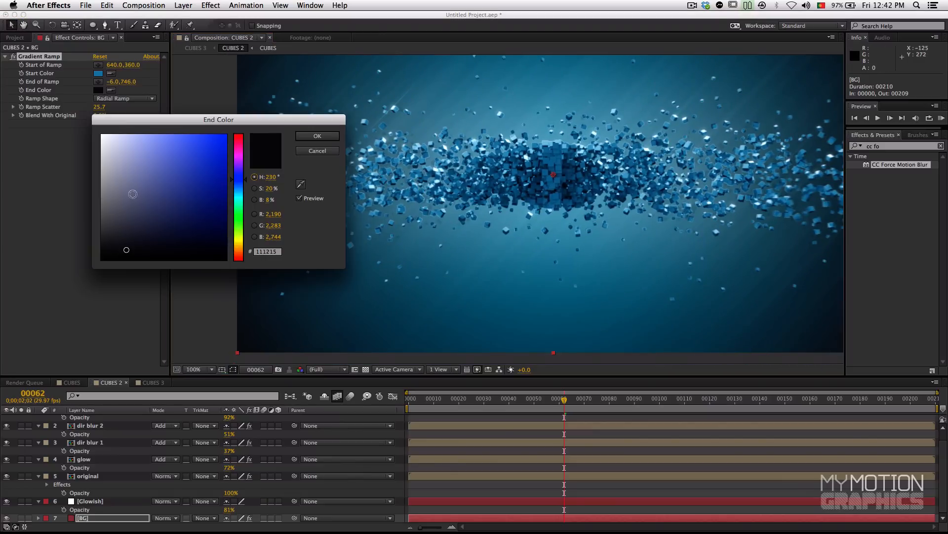
{"action": "left_click", "coordinate": [133, 249]}
{"action": "left_click", "coordinate": [134, 247]}
{"action": "left_click", "coordinate": [317, 137]}
{"action": "left_click_drag", "start_coordinate": [424, 183], "coordinate": [402, 212]}
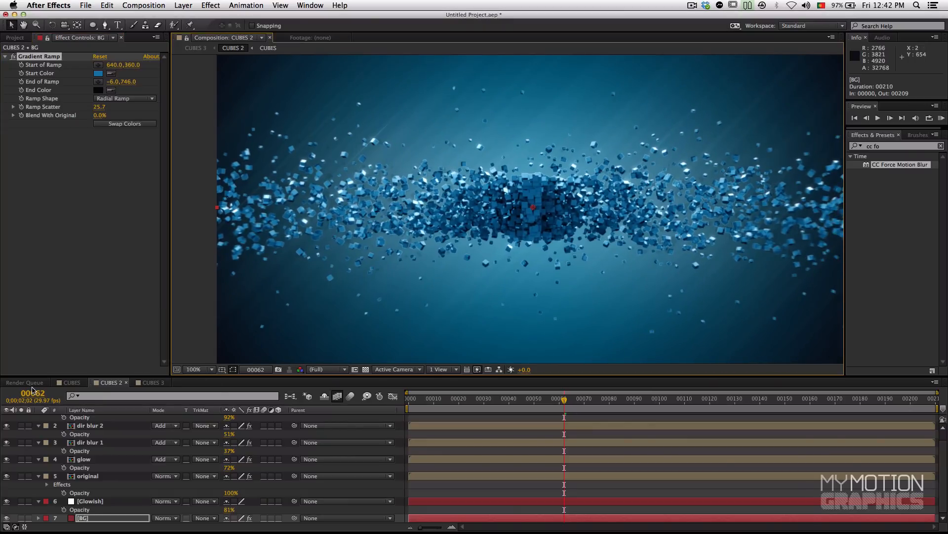
Step: Create a black 1280 × 720 solid named Vig in the CUBES 3 composition
{"action": "left_click", "coordinate": [150, 383]}
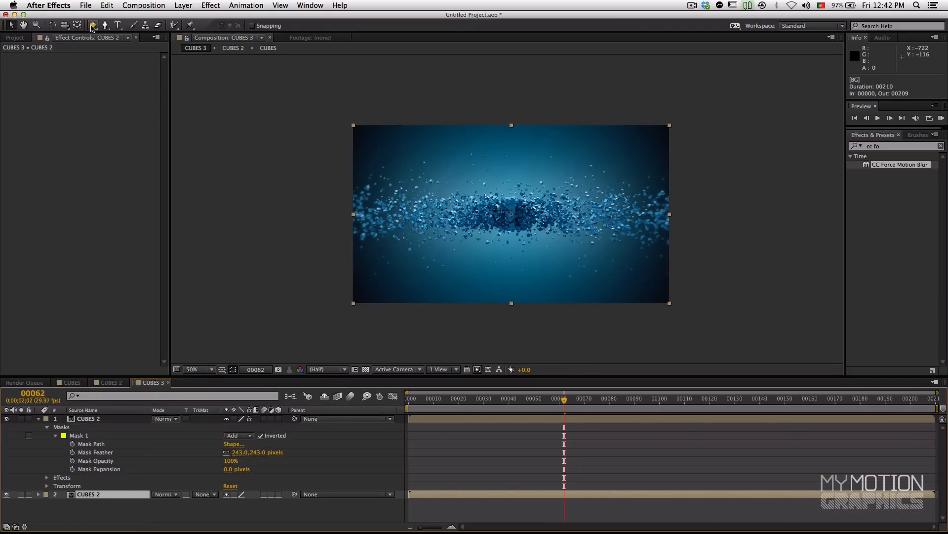
{"action": "right_click", "coordinate": [338, 448]}
{"action": "mouse_move", "coordinate": [345, 432]}
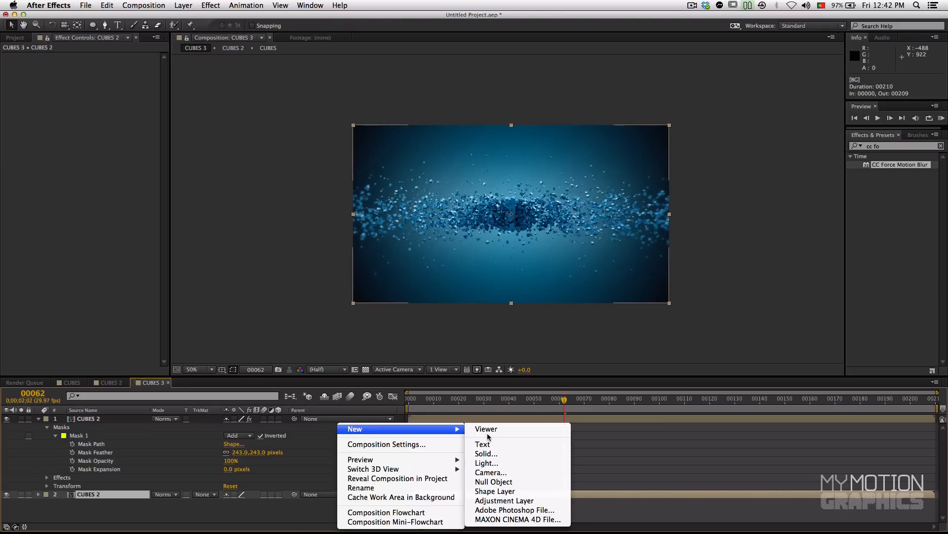
{"action": "left_click", "coordinate": [487, 453]}
{"action": "left_click", "coordinate": [192, 261]}
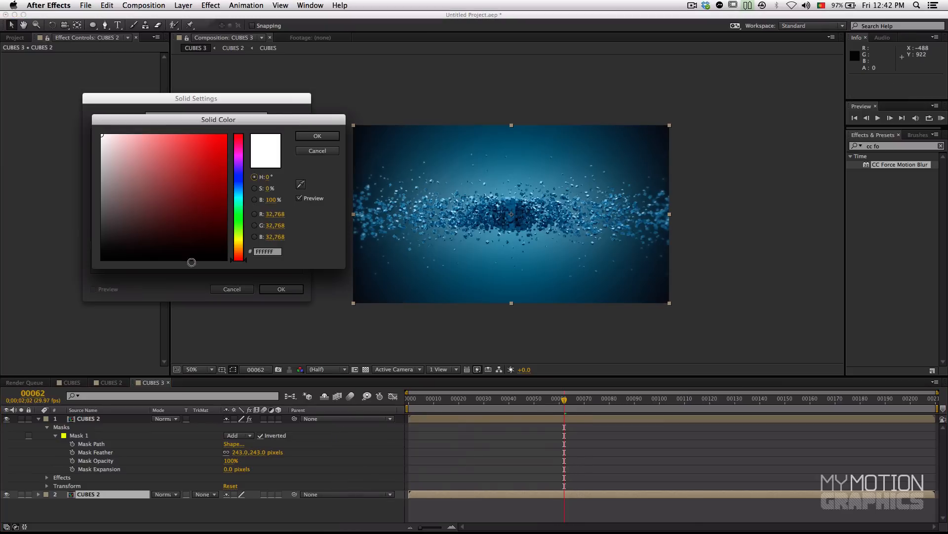
{"action": "left_click", "coordinate": [318, 136]}
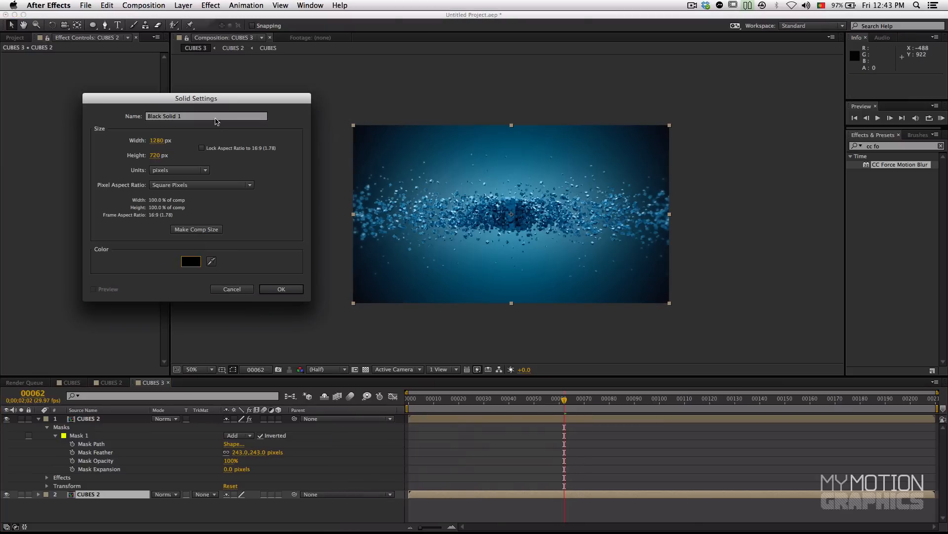
{"action": "type", "text": "V"}
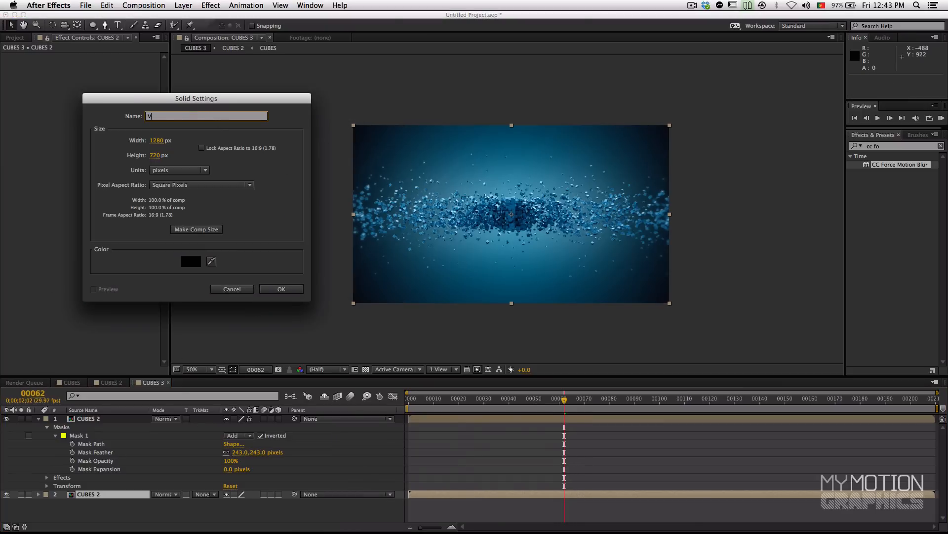
{"action": "type", "text": "ig"}
{"action": "key", "text": "Return"}
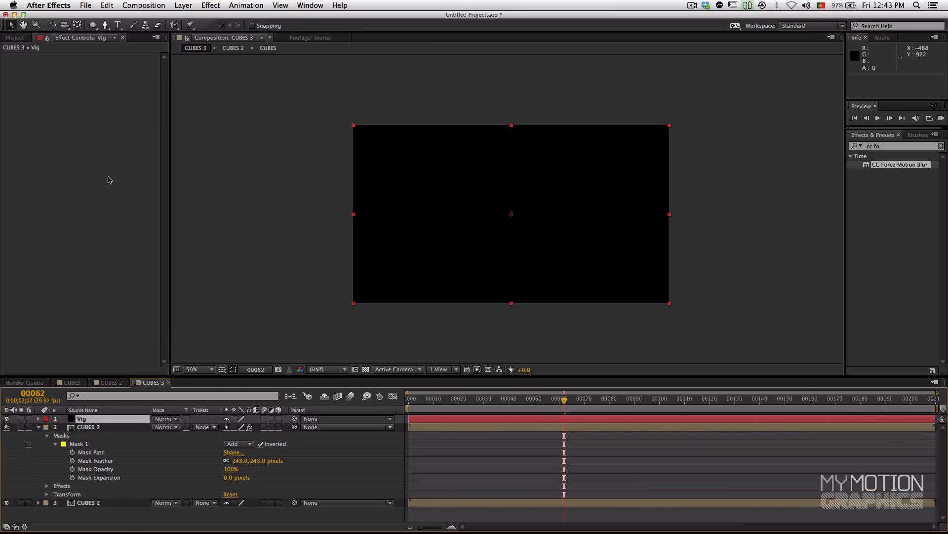
Step: Add an elliptical mask filling the whole Vig layer and invert it so that only the corners stay black
{"action": "left_click", "coordinate": [93, 26]}
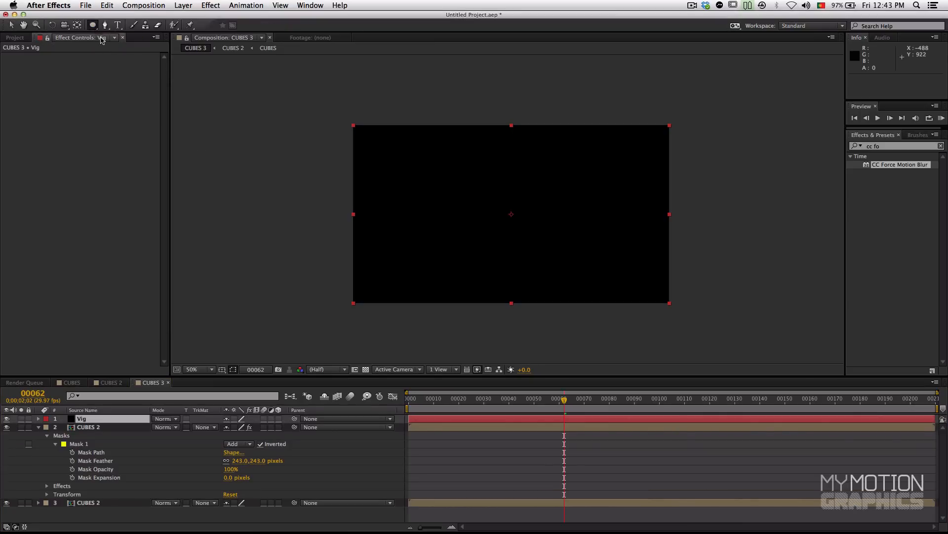
{"action": "double_click", "coordinate": [94, 26]}
{"action": "key", "text": "v"}
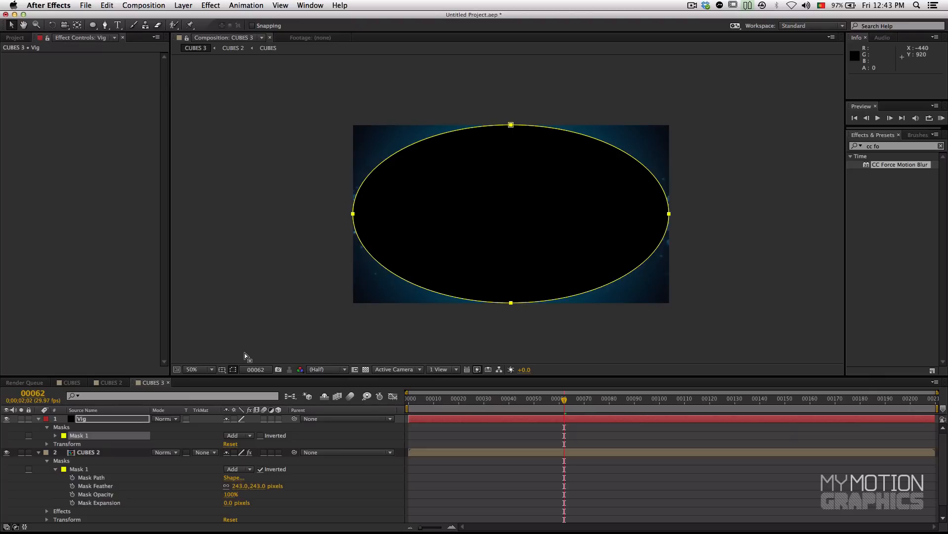
{"action": "left_click", "coordinate": [260, 435]}
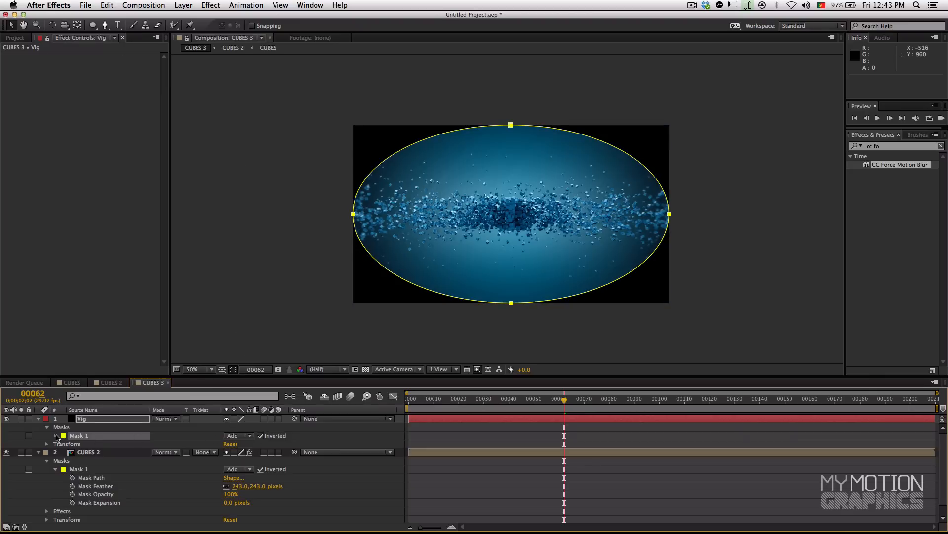
Step: Feather the Vig layer's mask to 303 pixels and expand it by 137 pixels
{"action": "left_click", "coordinate": [55, 436]}
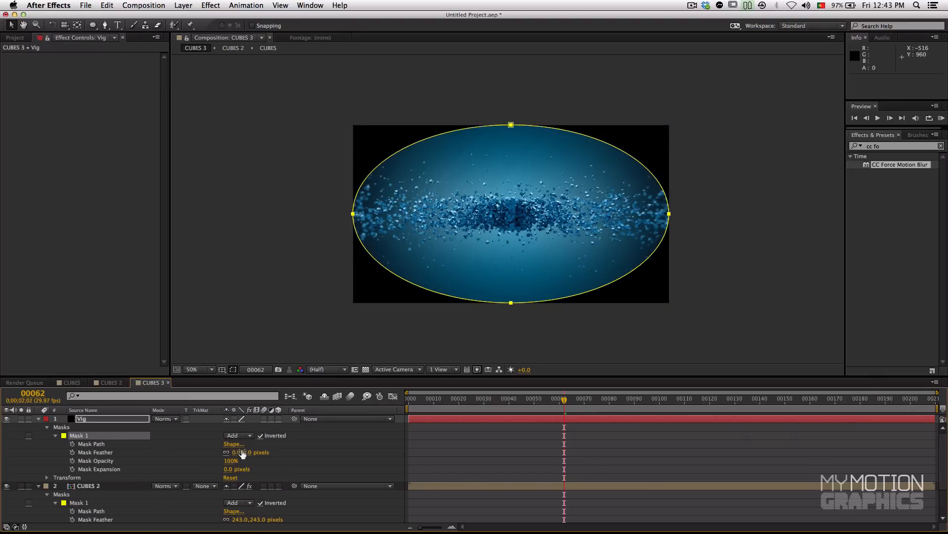
{"action": "left_click_drag", "start_coordinate": [235, 456], "coordinate": [294, 446]}
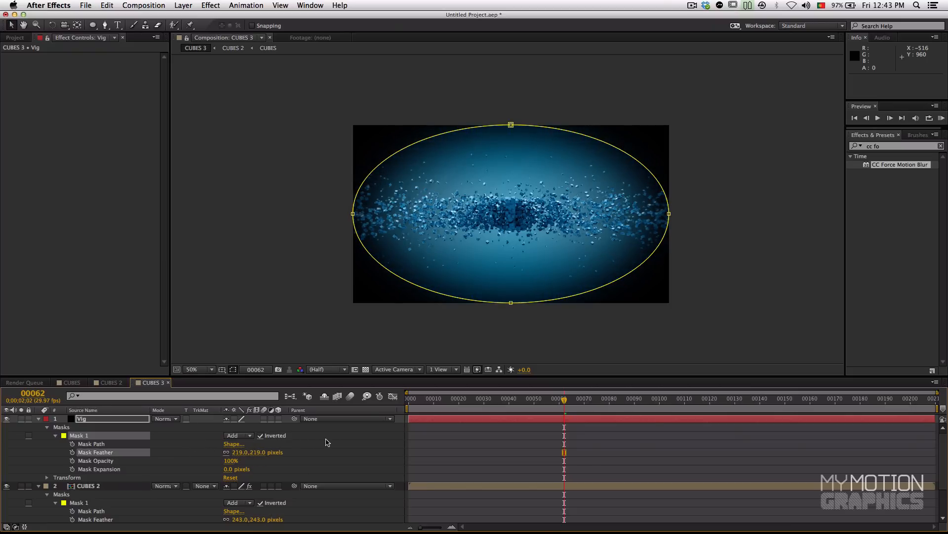
{"action": "left_click", "coordinate": [227, 469]}
{"action": "left_click_drag", "start_coordinate": [237, 467], "coordinate": [282, 441]}
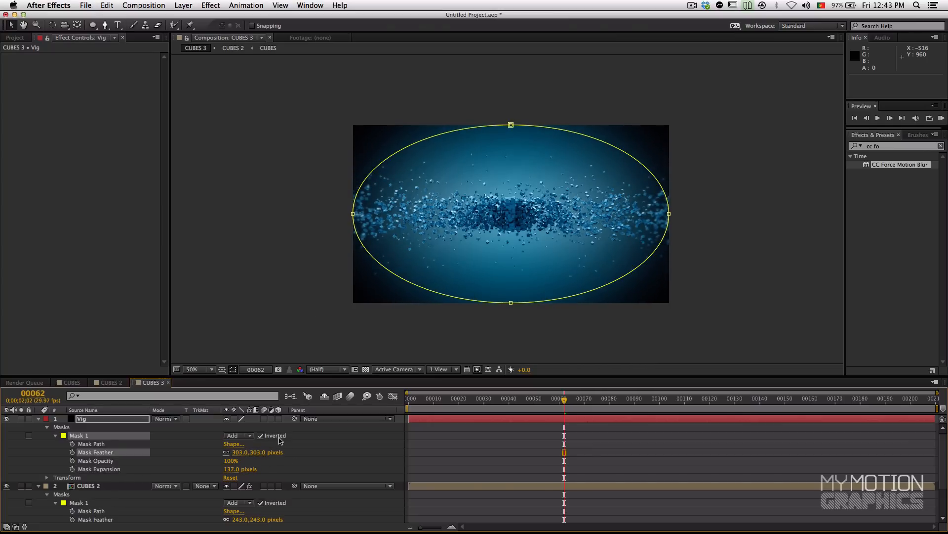
Step: Narrow Vig's elliptical mask to about 94% of its width at full height and raise its feather to about 354 pixels
{"action": "left_click", "coordinate": [353, 206]}
{"action": "left_click_drag", "start_coordinate": [354, 213], "coordinate": [363, 213]}
{"action": "key", "text": "Return"}
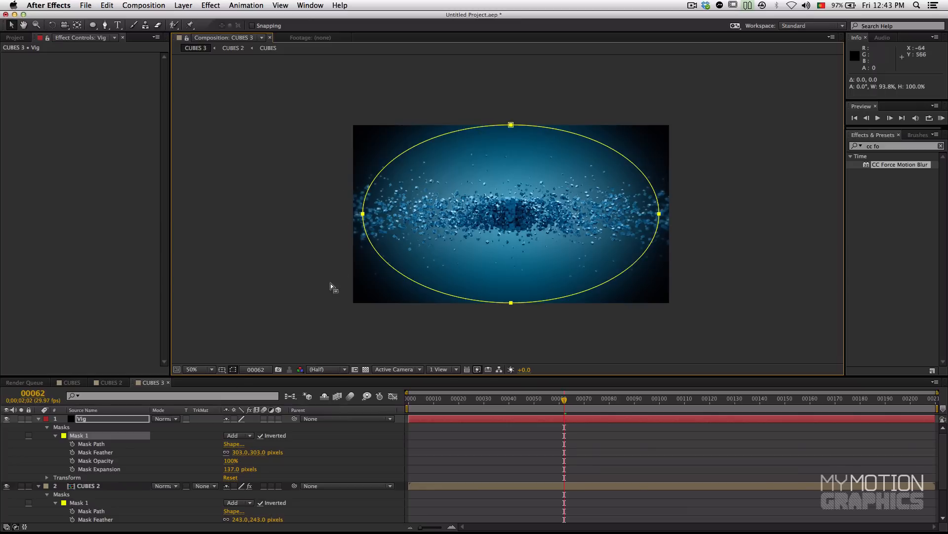
{"action": "left_click_drag", "start_coordinate": [235, 452], "coordinate": [237, 452]}
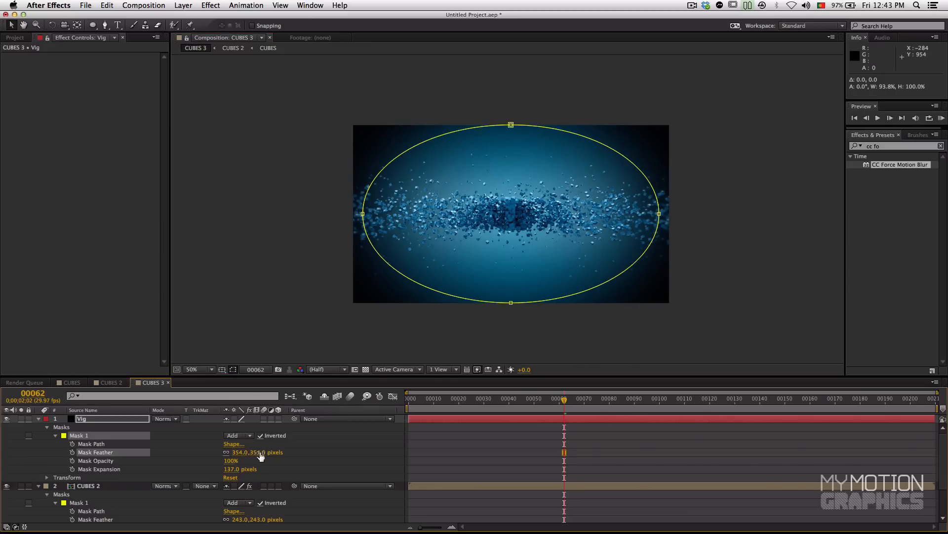
Step: Set the Vig layer's opacity to 50% and deselect the layer
{"action": "key", "text": "t"}
{"action": "left_click", "coordinate": [218, 427]}
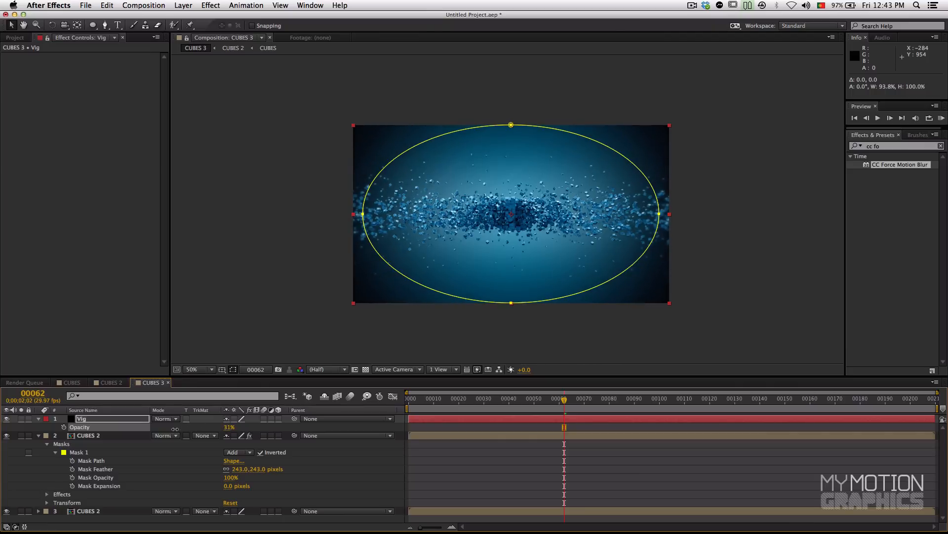
{"action": "left_click", "coordinate": [237, 321]}
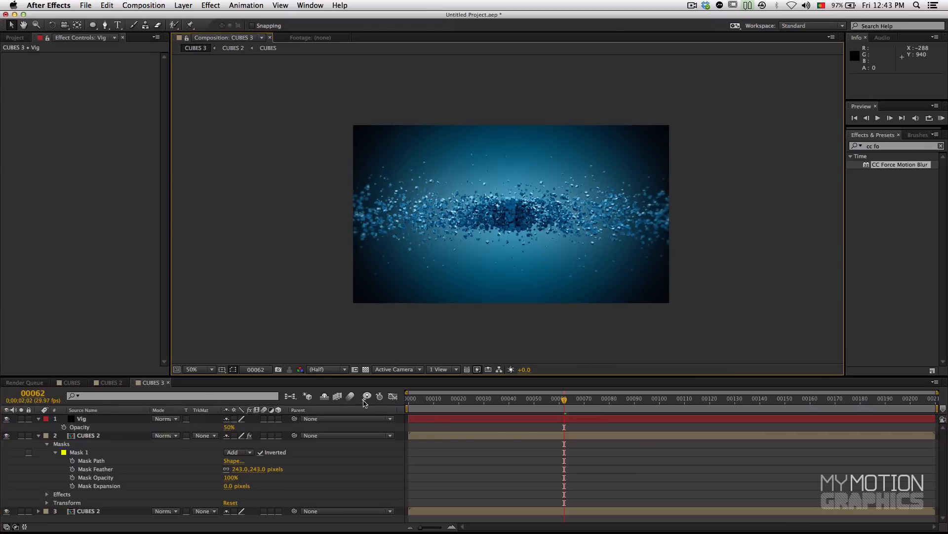
Step: Check the vignette at several frames up to 118, then start a RAM preview of CUBES 3 from frame 0
{"action": "left_click_drag", "start_coordinate": [580, 410], "coordinate": [601, 406]}
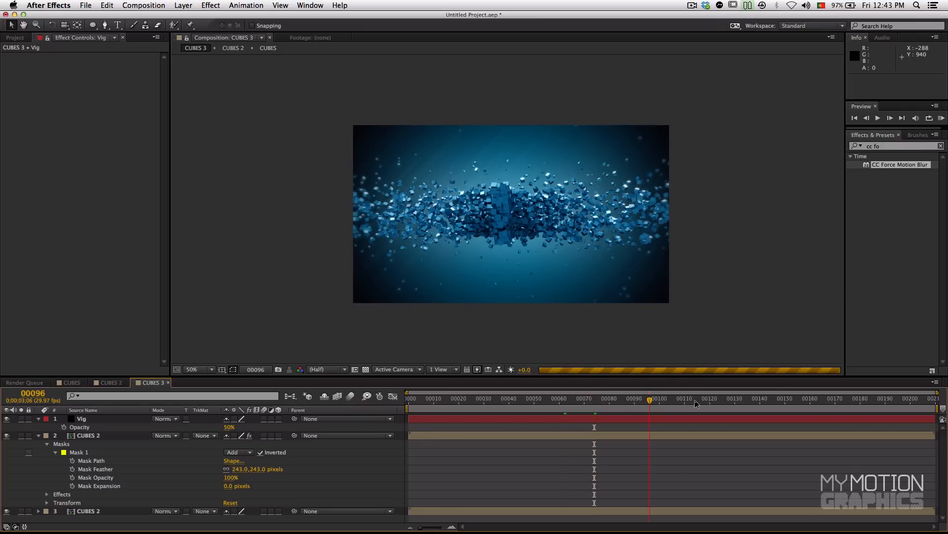
{"action": "left_click", "coordinate": [705, 399]}
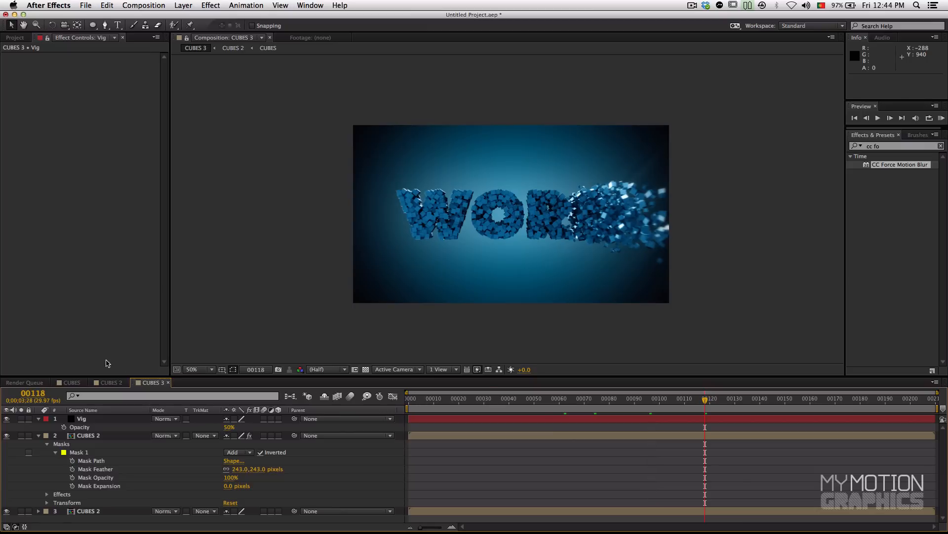
{"action": "left_click", "coordinate": [408, 399]}
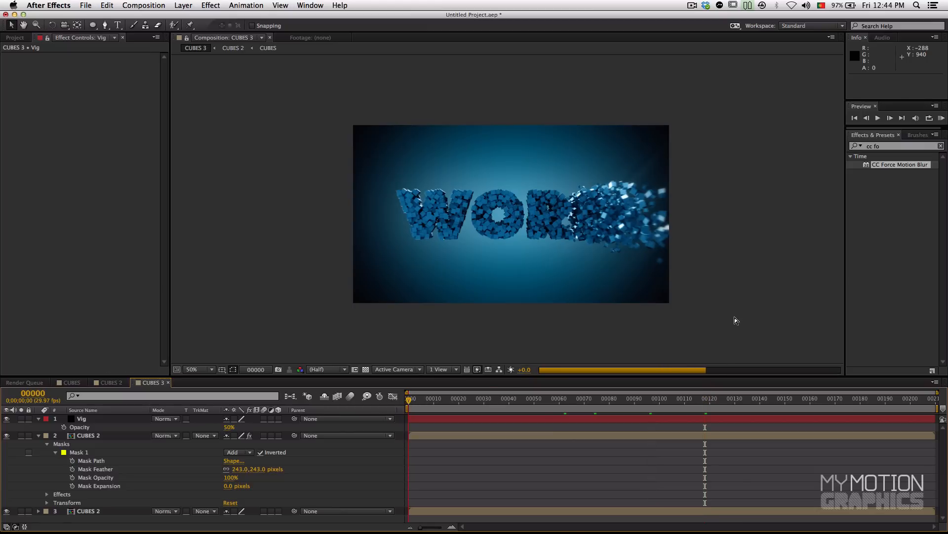
{"action": "key", "text": "KP_0"}
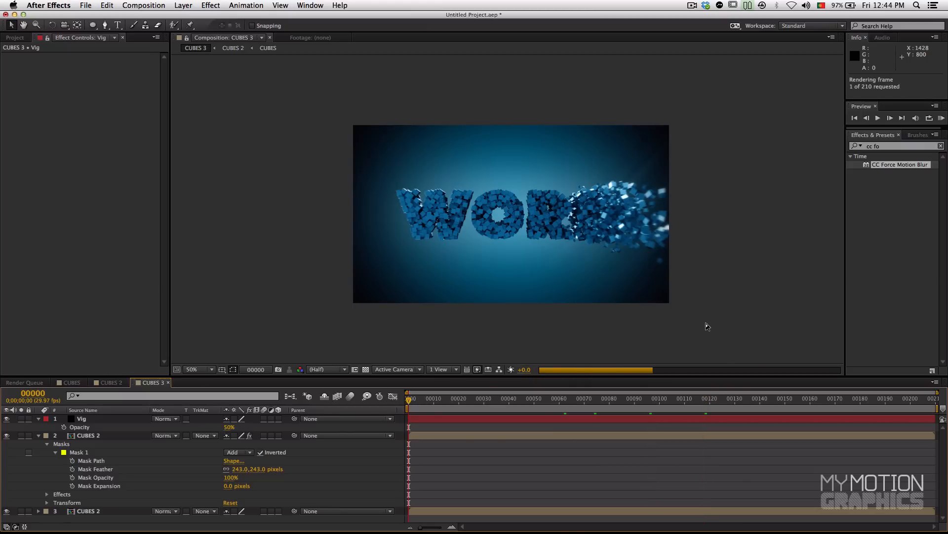